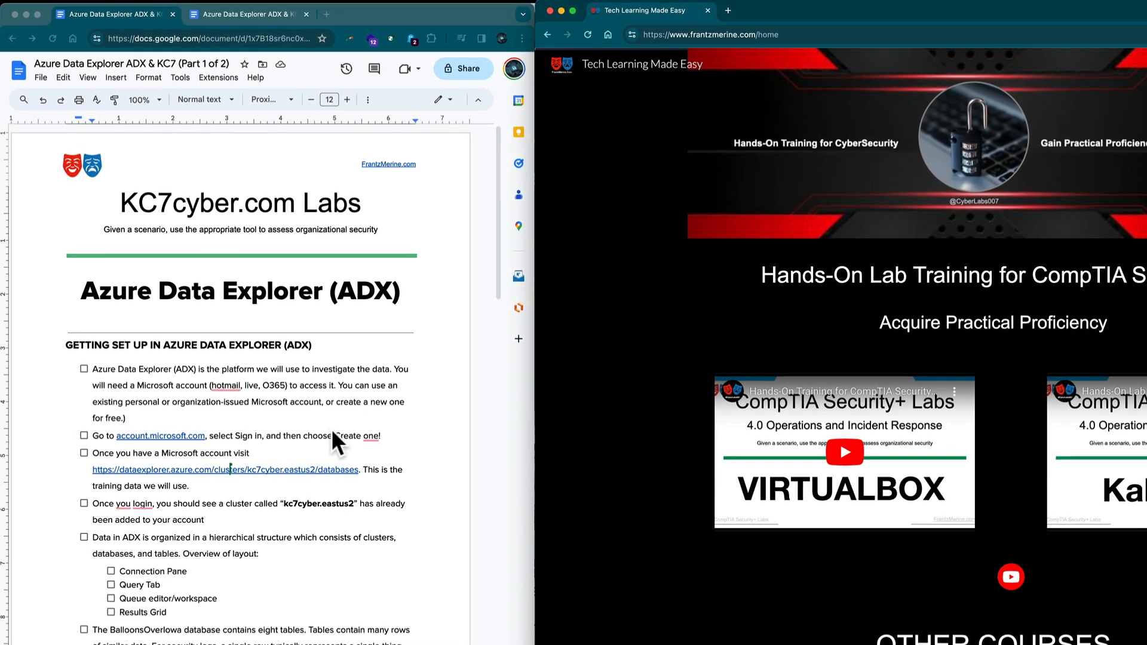
- Open the account.microsoft.com link from the lab document and move its page into the second browser window
scroll(340, 452, down, 2)
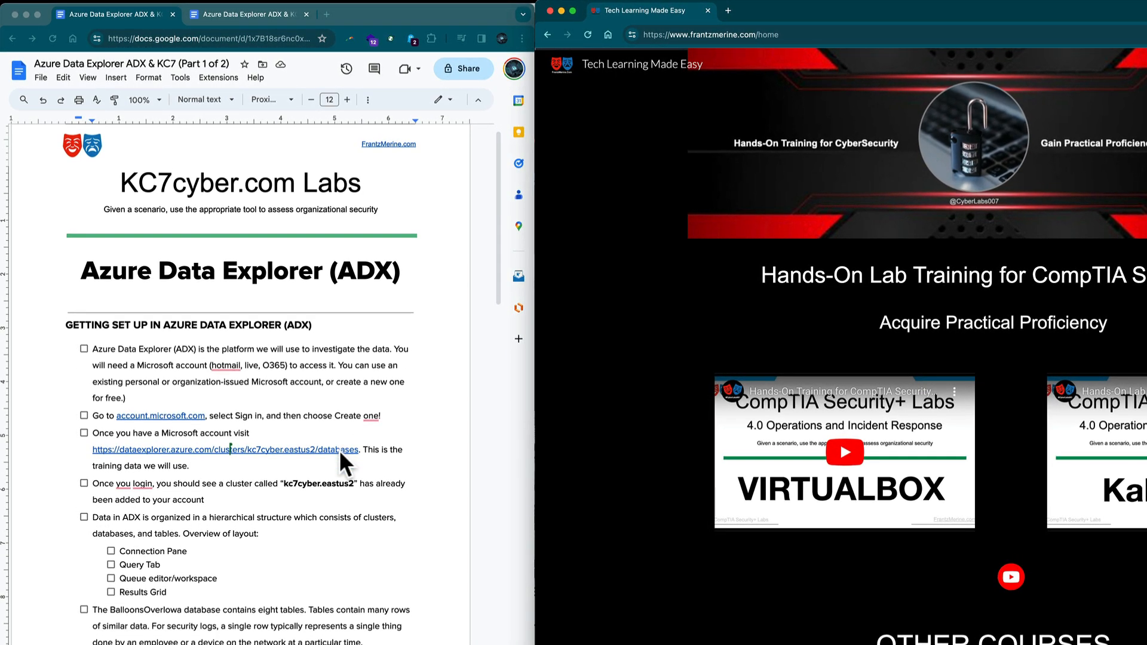
scroll(339, 450, down, 1)
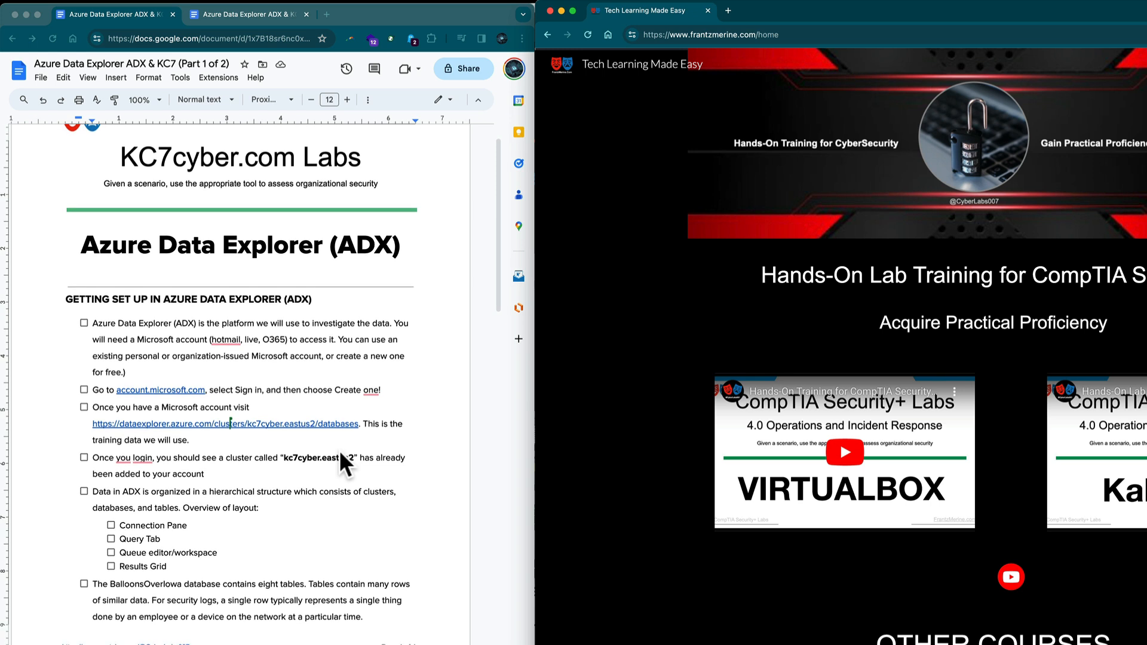
scroll(340, 455, down, 2)
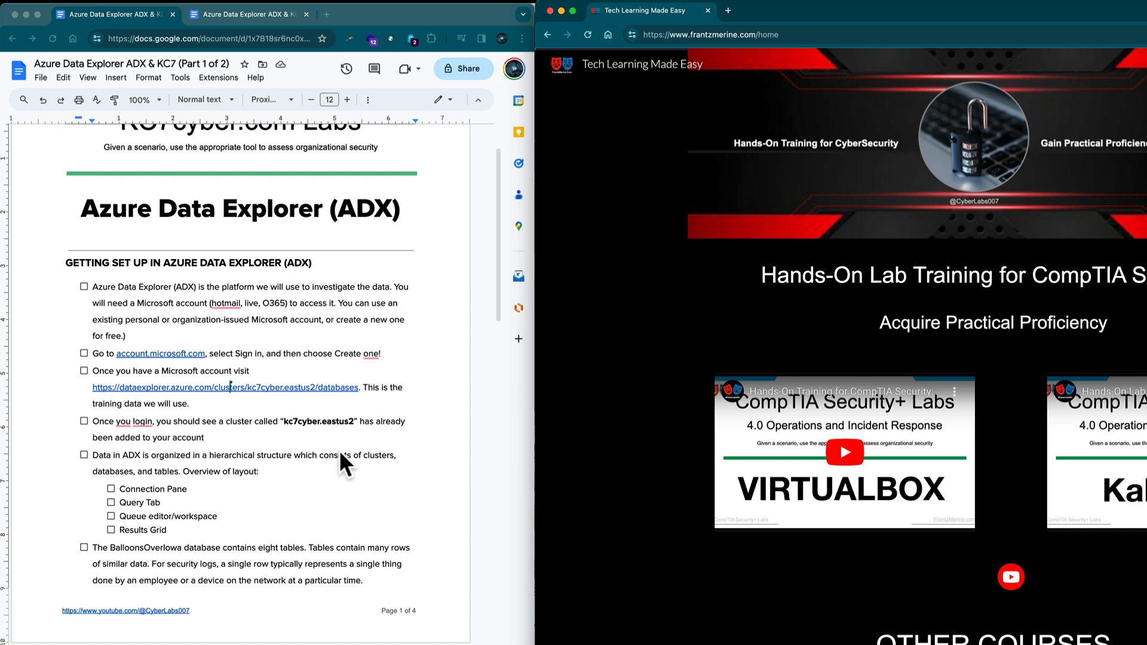
click(178, 353)
click(178, 353)
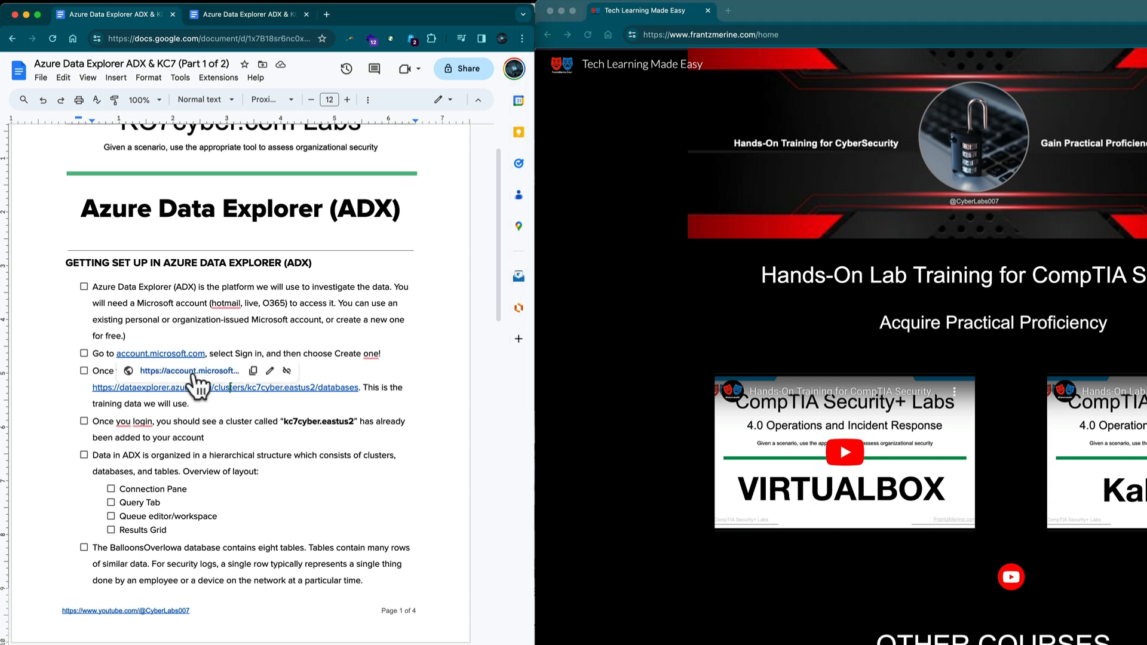
click(192, 372)
drag(257, 14, 766, 11)
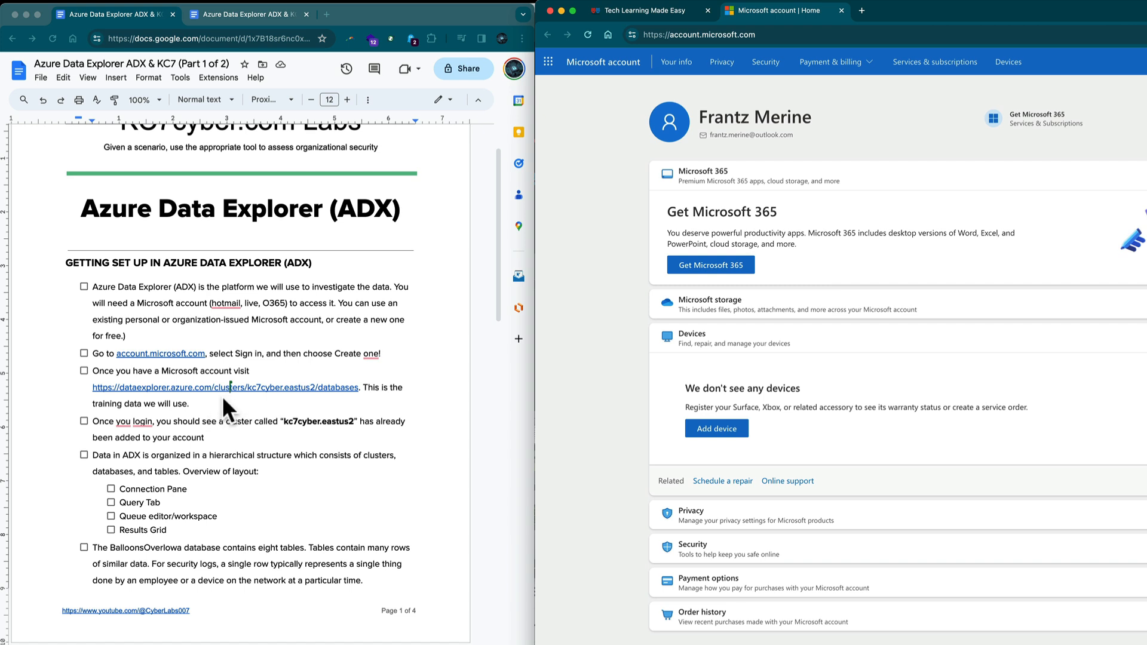
- Open the dataexplorer.azure.com cluster link from the document and move its page into the second browser window
click(276, 387)
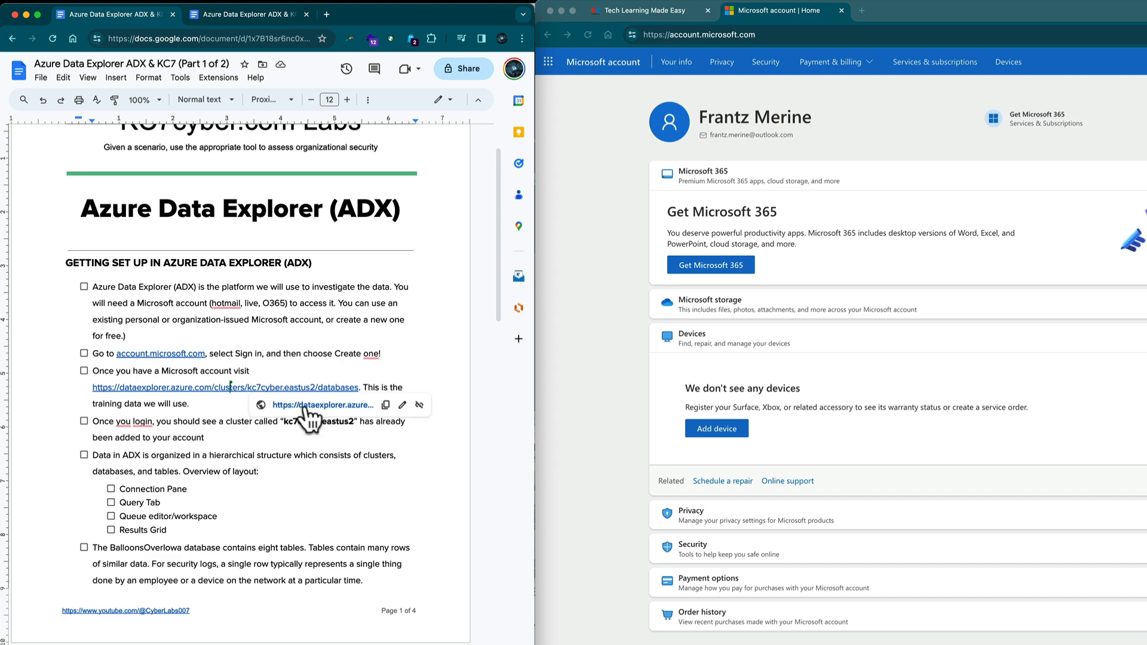
click(305, 406)
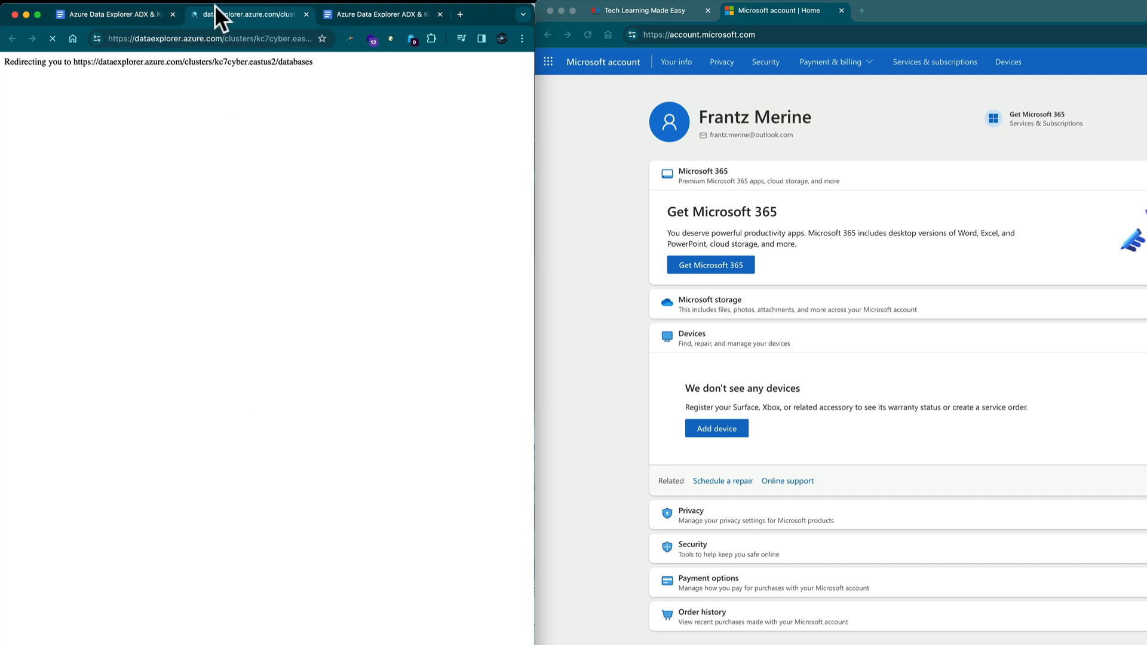
drag(215, 6, 894, 17)
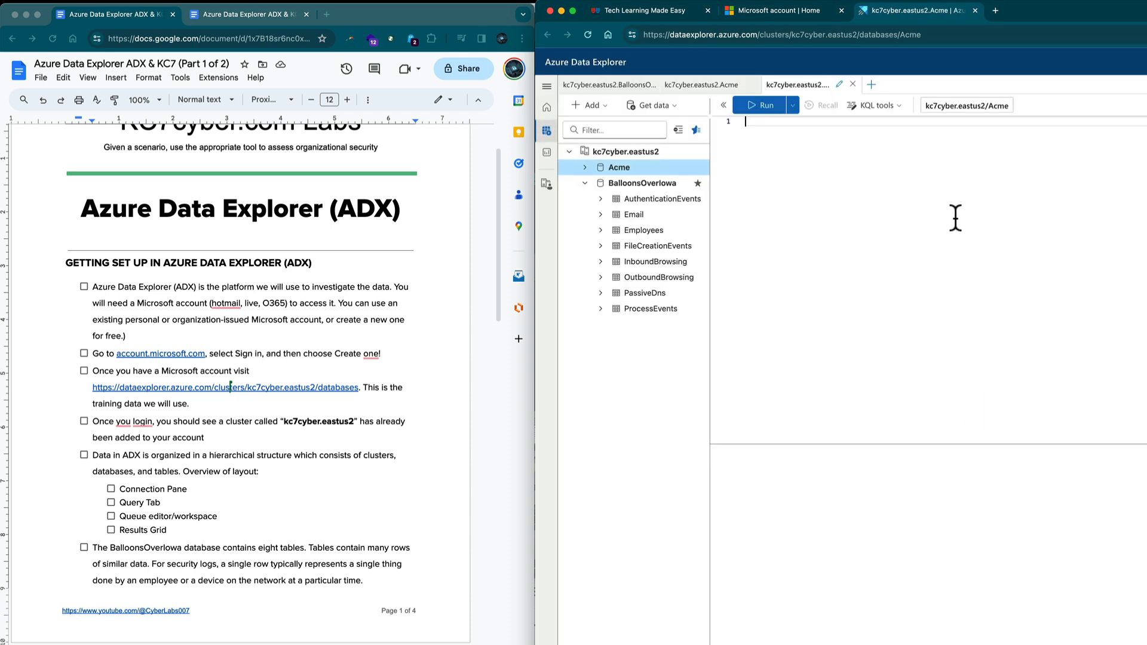
- Check off the first three setup items in the lab document: ADX overview, Microsoft account creation, and visiting the databases link
click(83, 285)
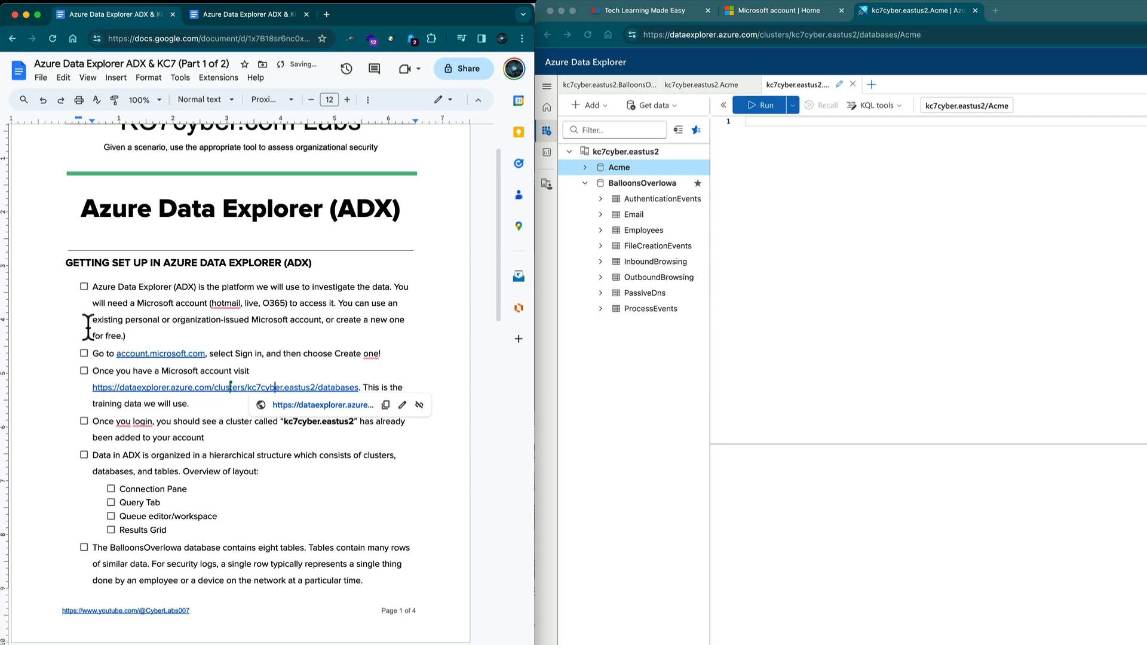
click(83, 287)
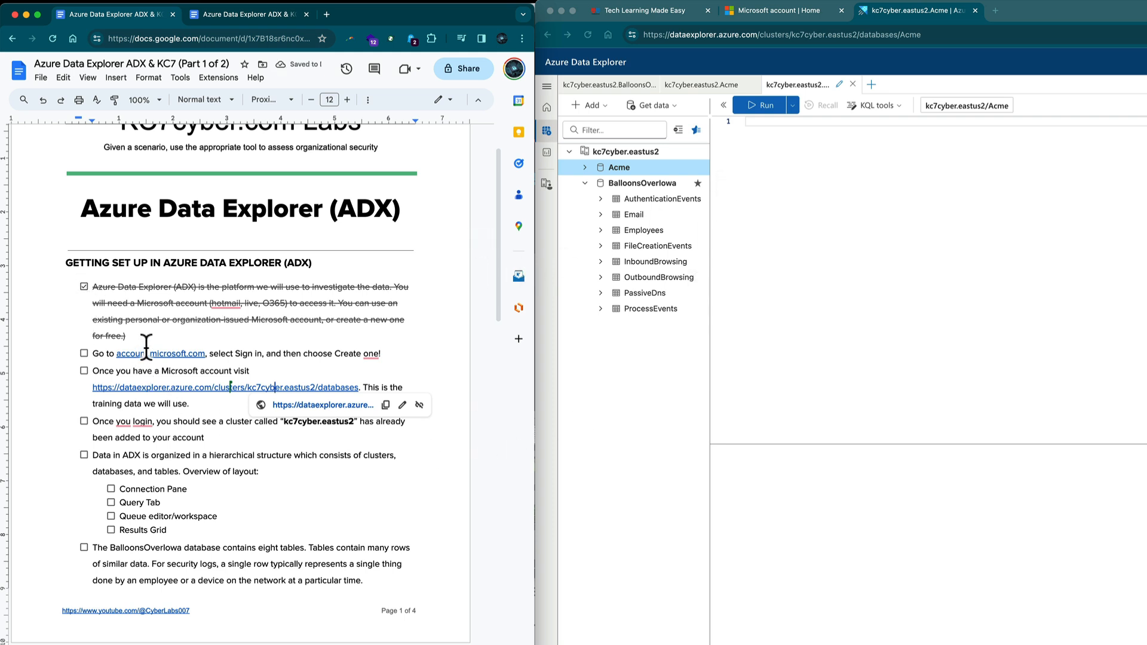
click(83, 353)
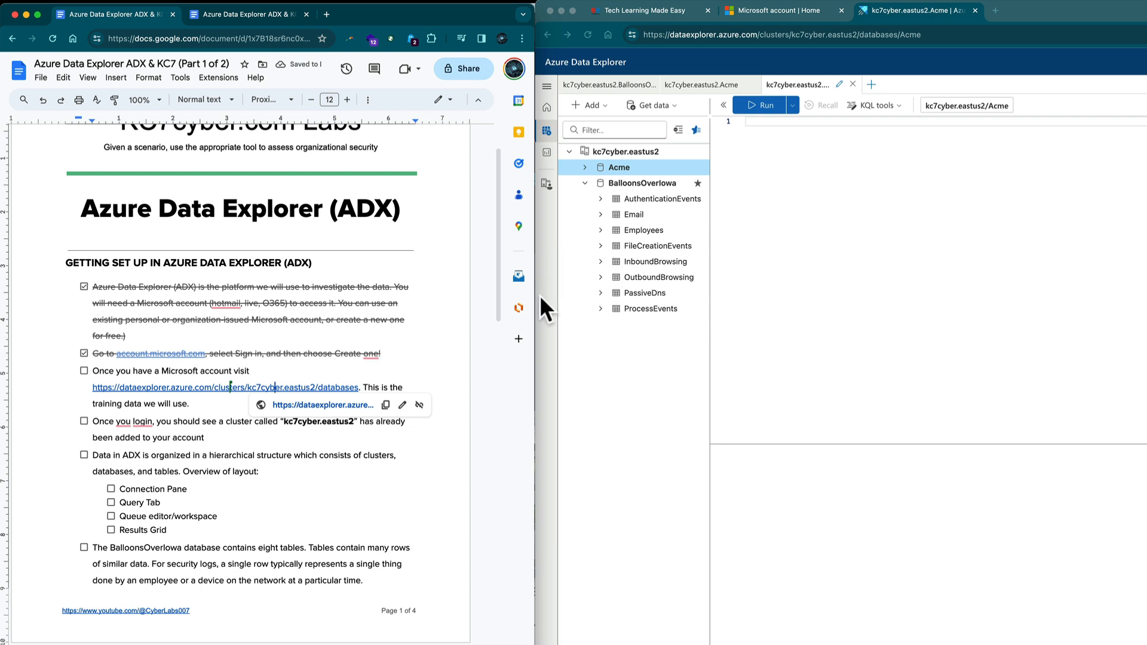
click(83, 370)
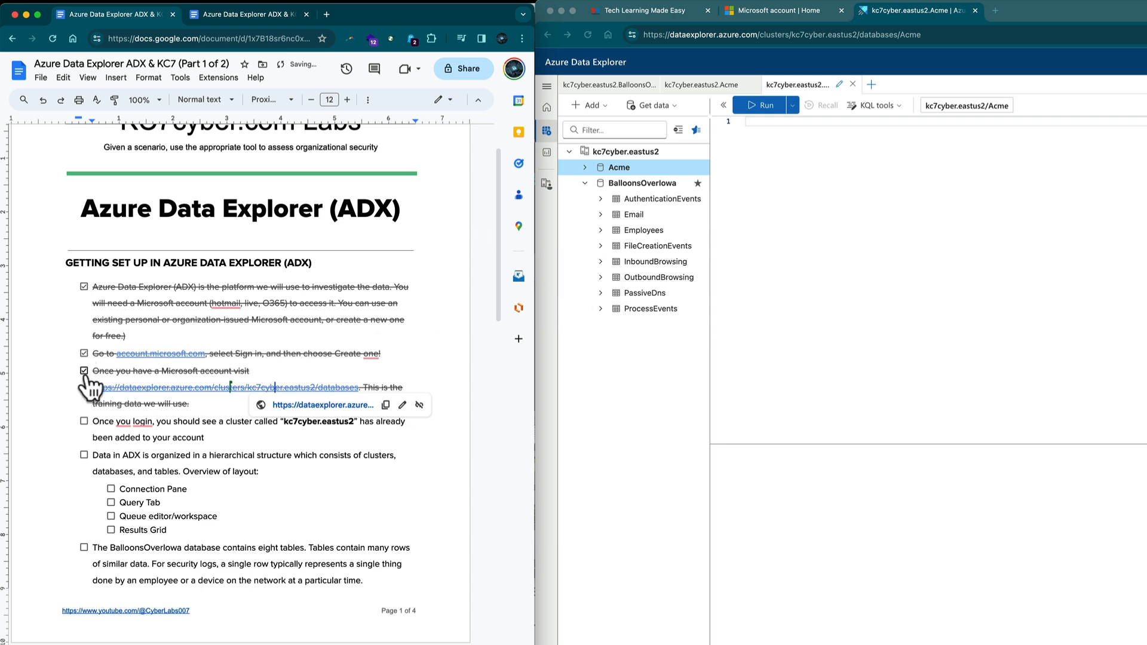
click(306, 498)
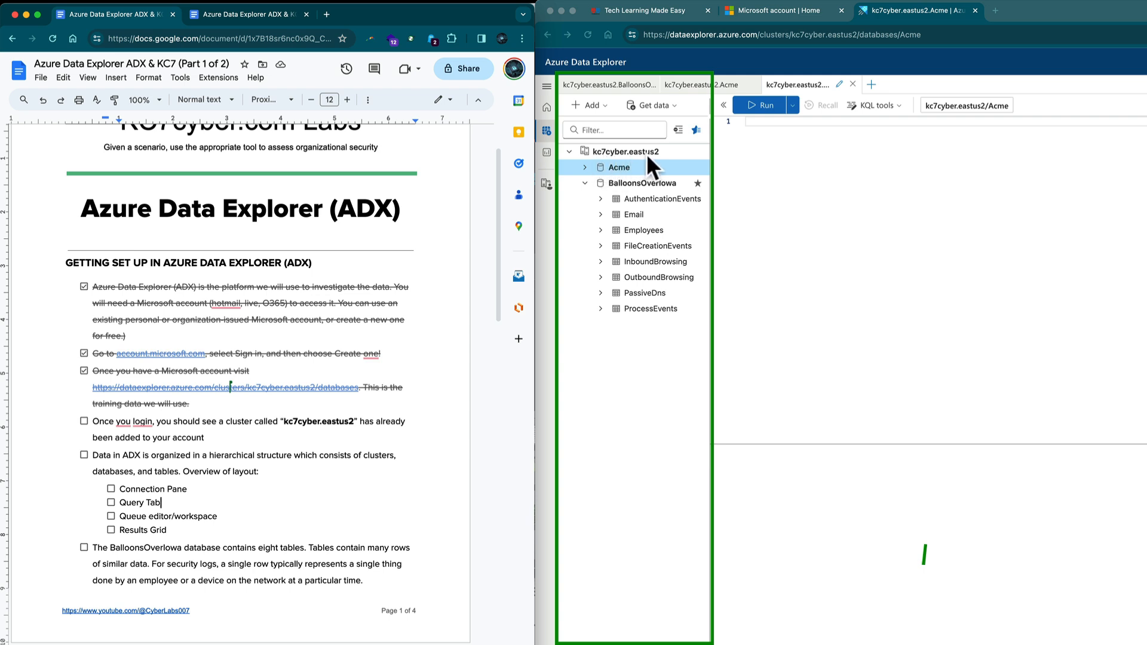
- Expand the Acme database and examine how the kc7cyber.eastus2 cluster groups the Acme and BalloonsOverIowa tables
click(585, 168)
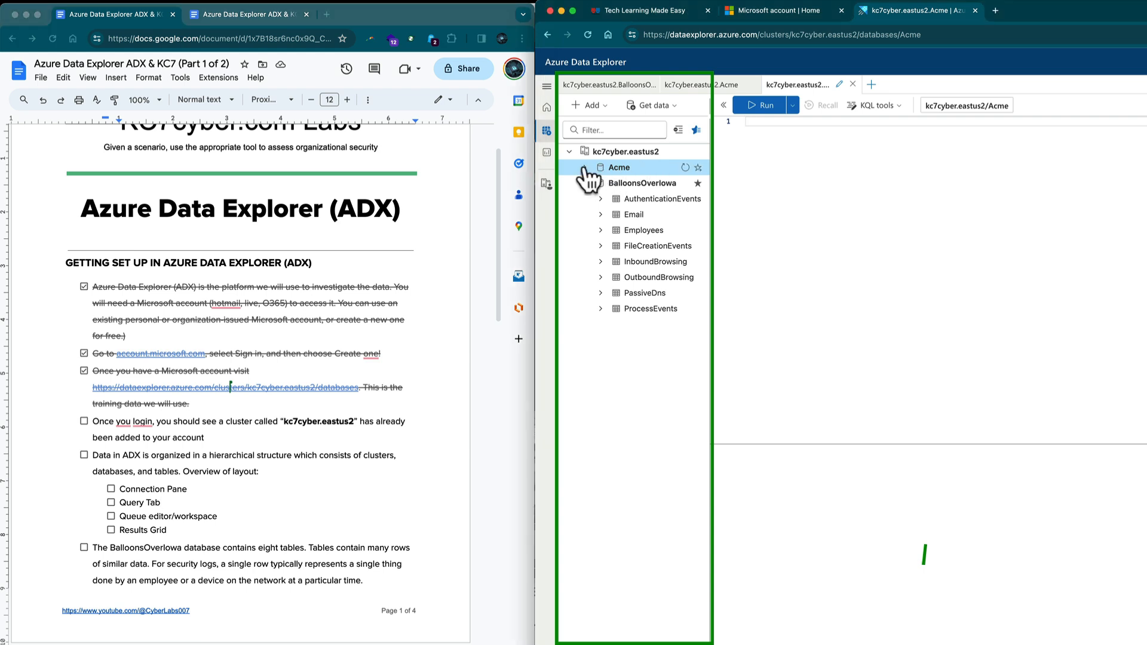
click(584, 167)
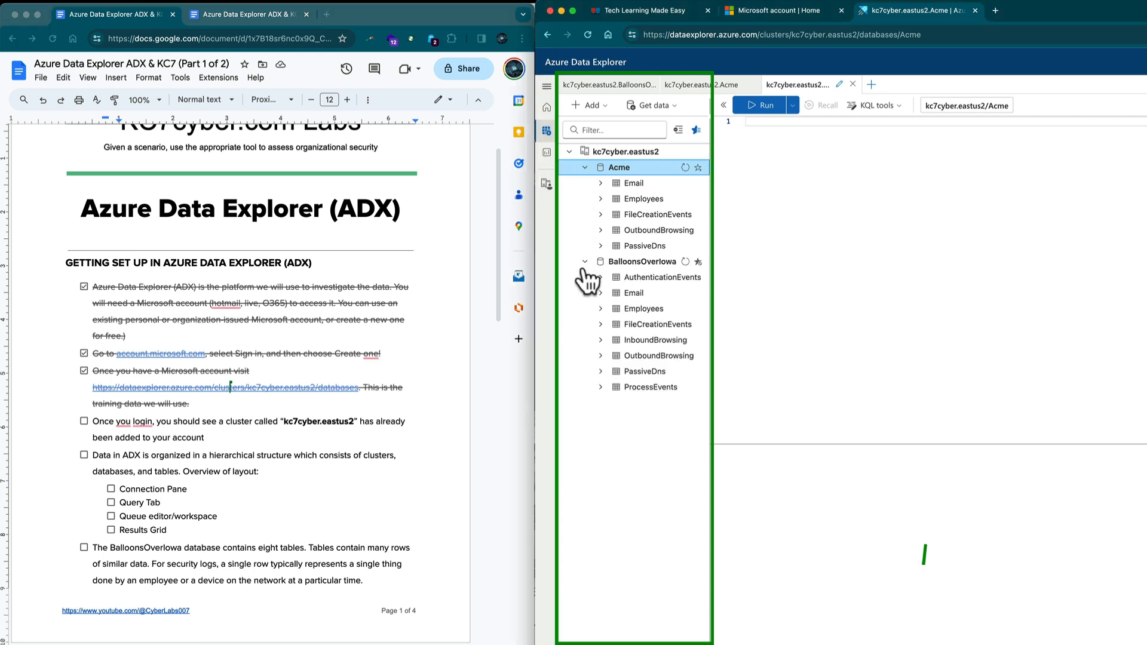
click(569, 153)
click(569, 153)
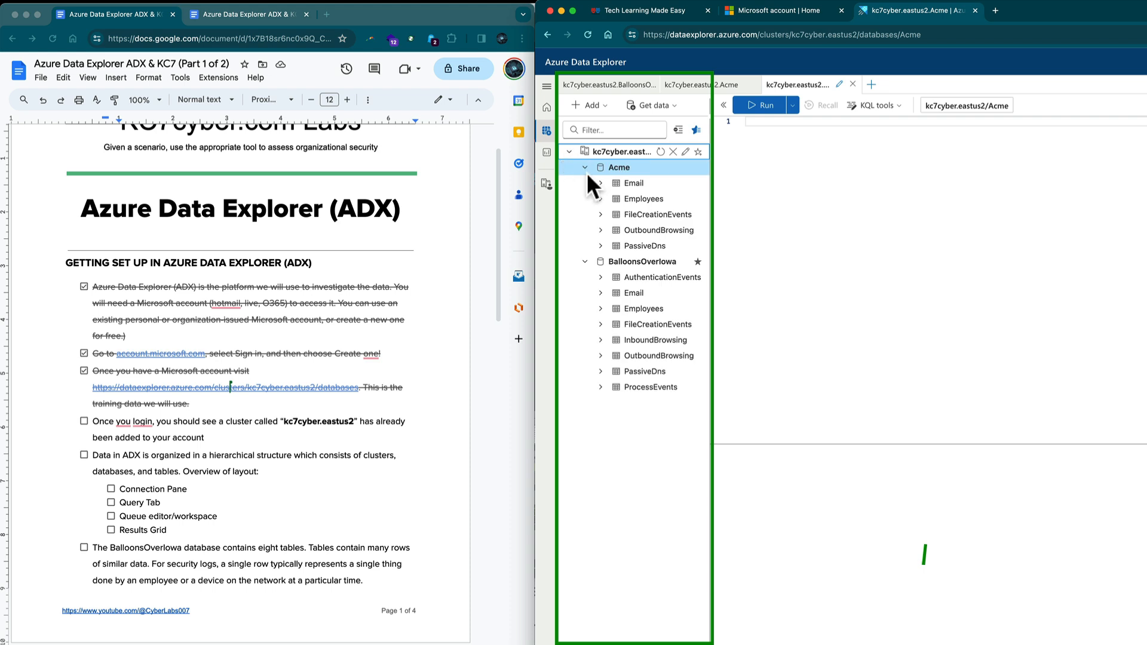
double_click(589, 263)
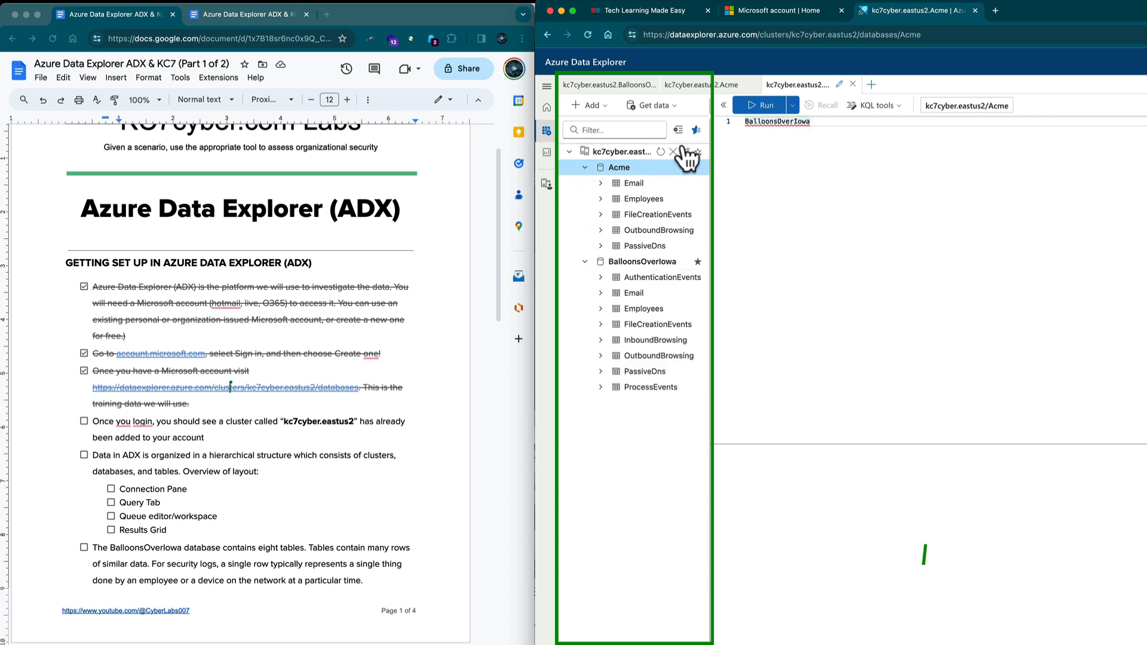
- Show all clusters and databases, return to the favorites-only list, and collapse the Acme database
click(695, 130)
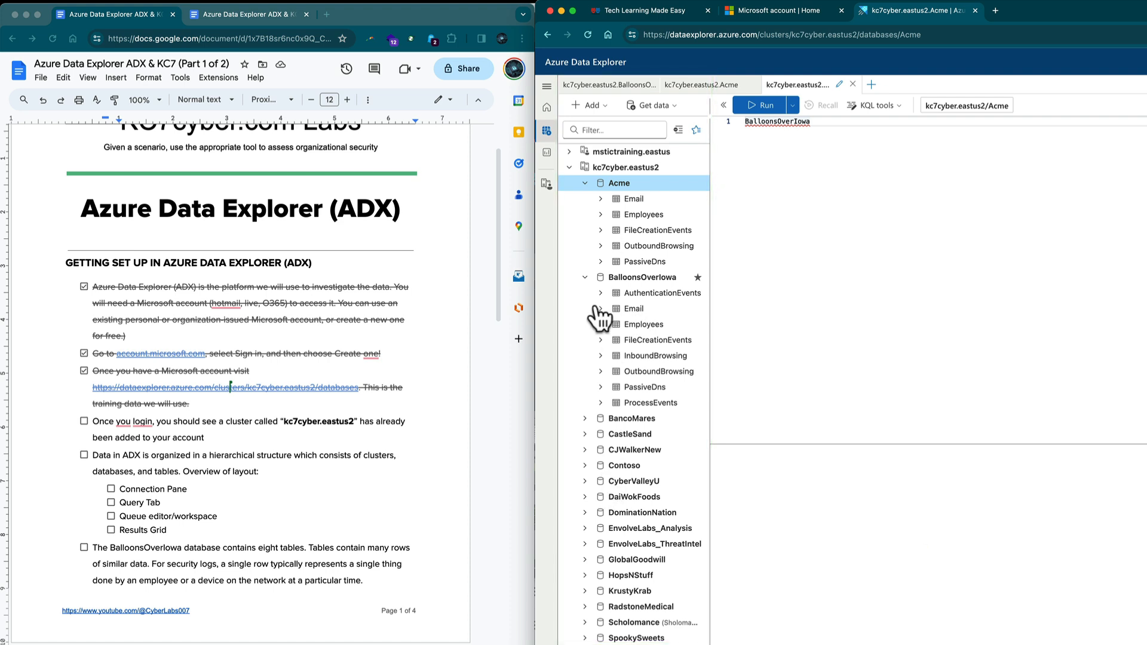
click(694, 131)
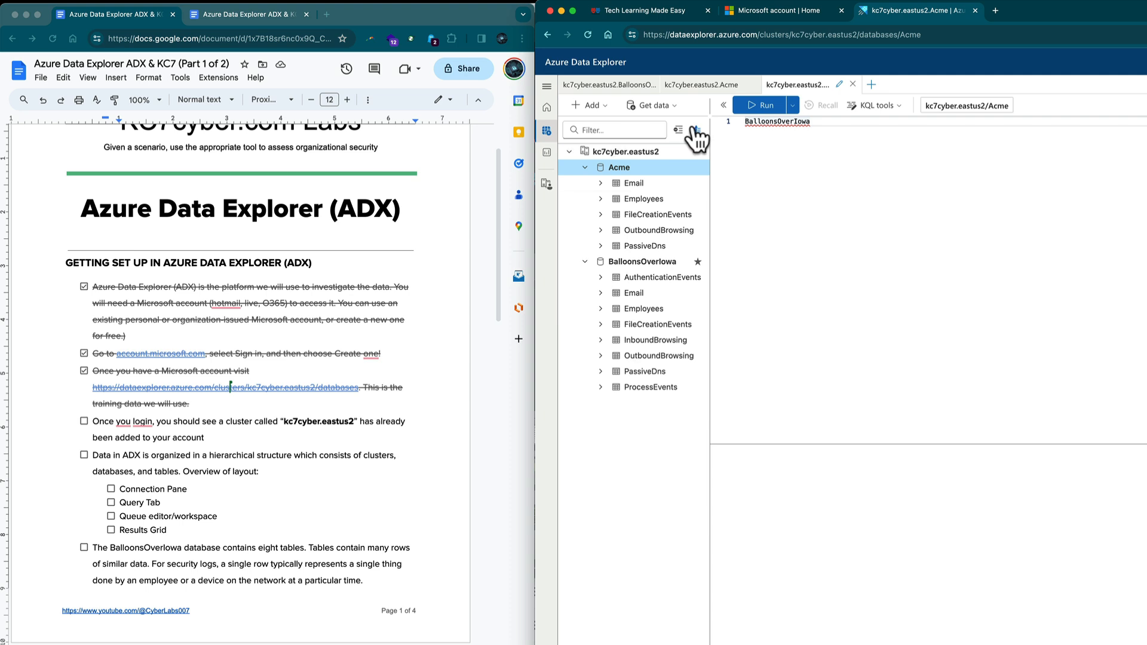
click(585, 167)
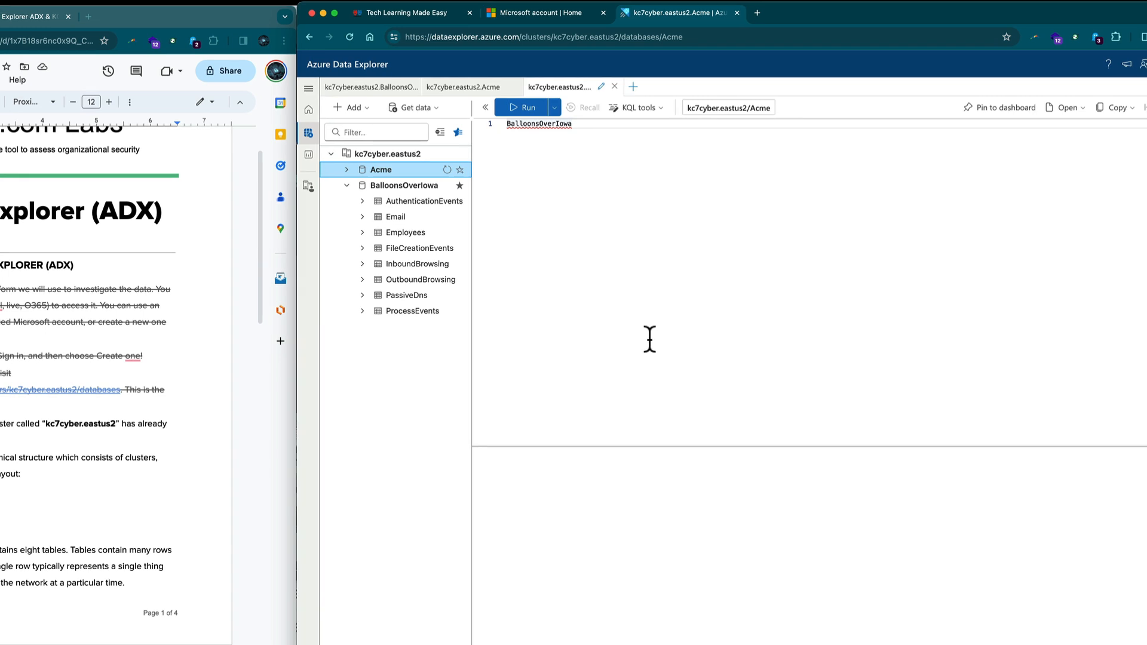
- Add three new lines below BalloonsOverIowa in the query editor
key(Return)
key(Return)
key(Return)
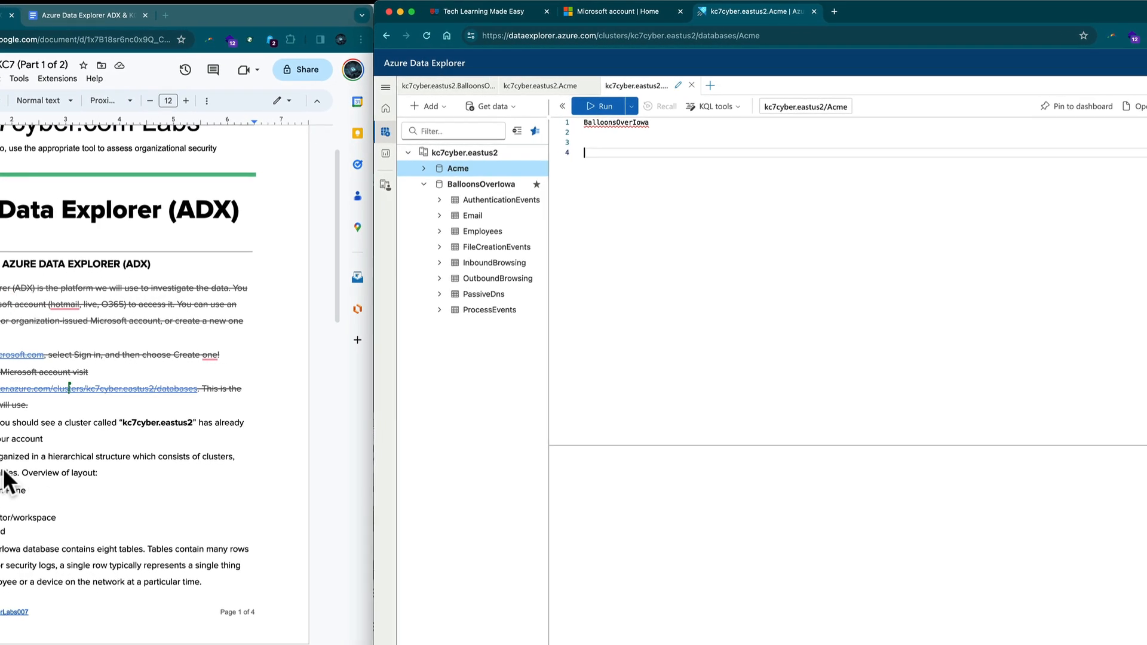
- Check off the lab document's items on finding the kc7cyber.eastus2 cluster and on ADX's hierarchical data structure
click(31, 421)
click(63, 422)
click(73, 454)
- Check off the four layout sub-items: Connection Pane, Query Tab, Queue editor/workspace, and Results Grid
scroll(204, 539, down, 5)
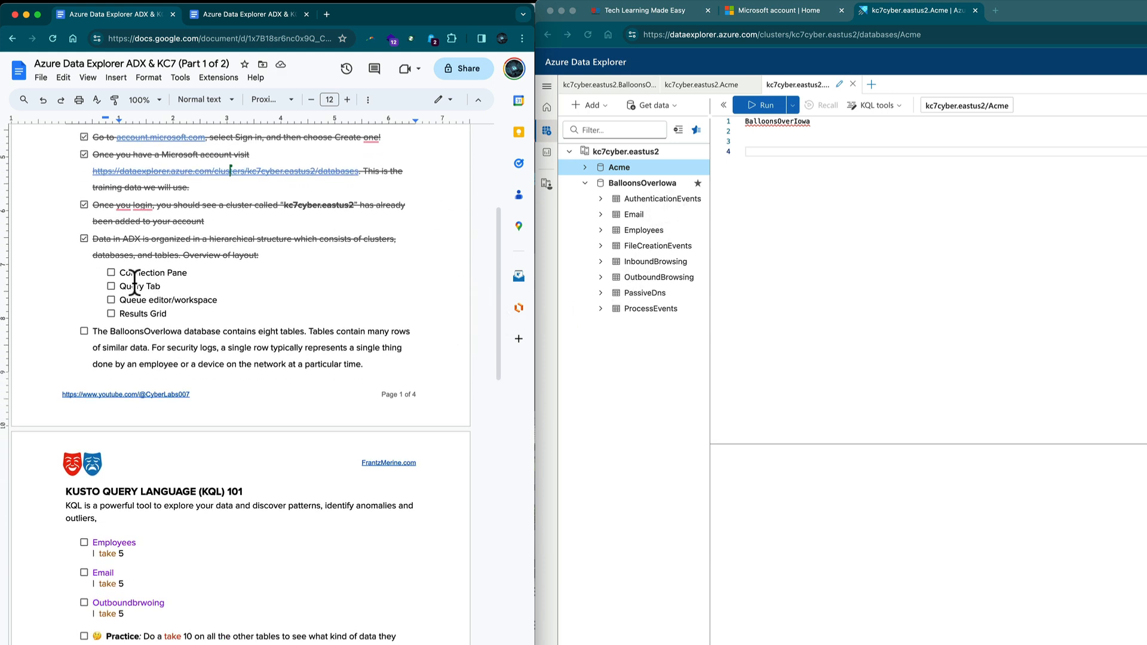
click(110, 272)
click(110, 286)
scroll(112, 286, down, 2)
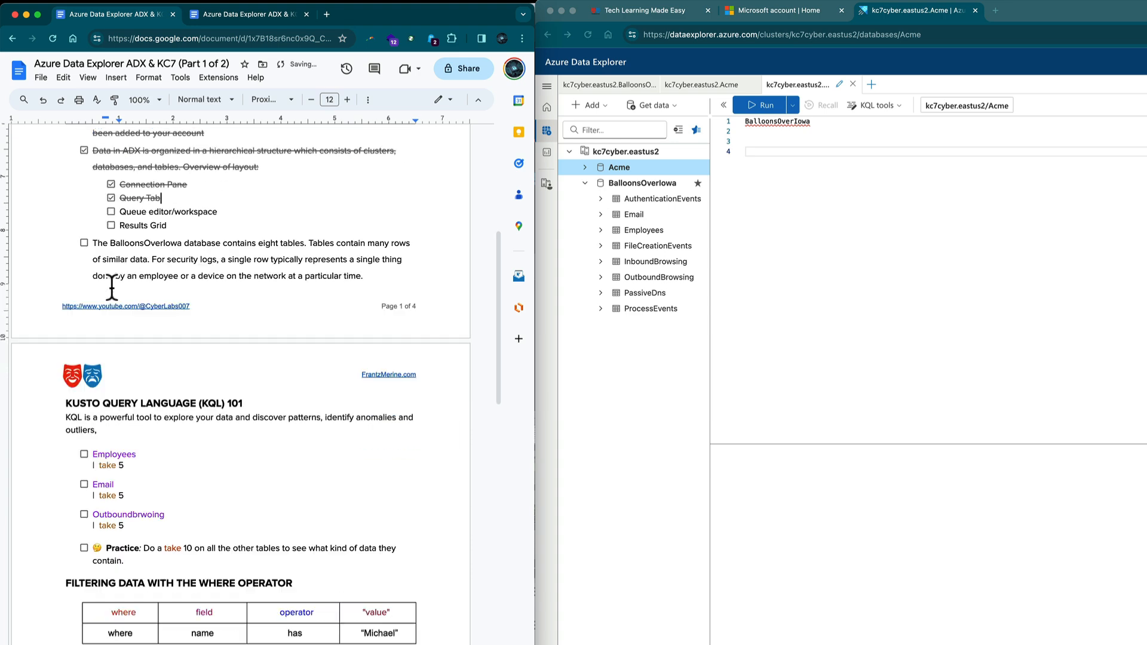
click(111, 212)
click(111, 225)
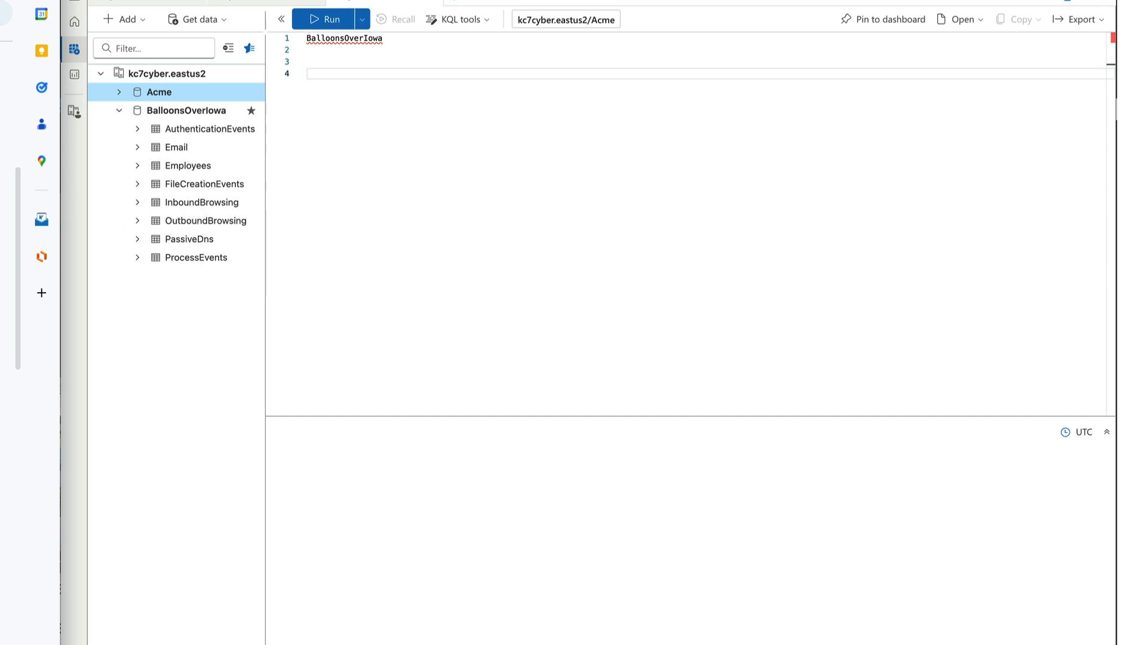
- Switch the query context to the BalloonsOverIowa database and clear all text from the query editor
scroll(8, 299, down, 3)
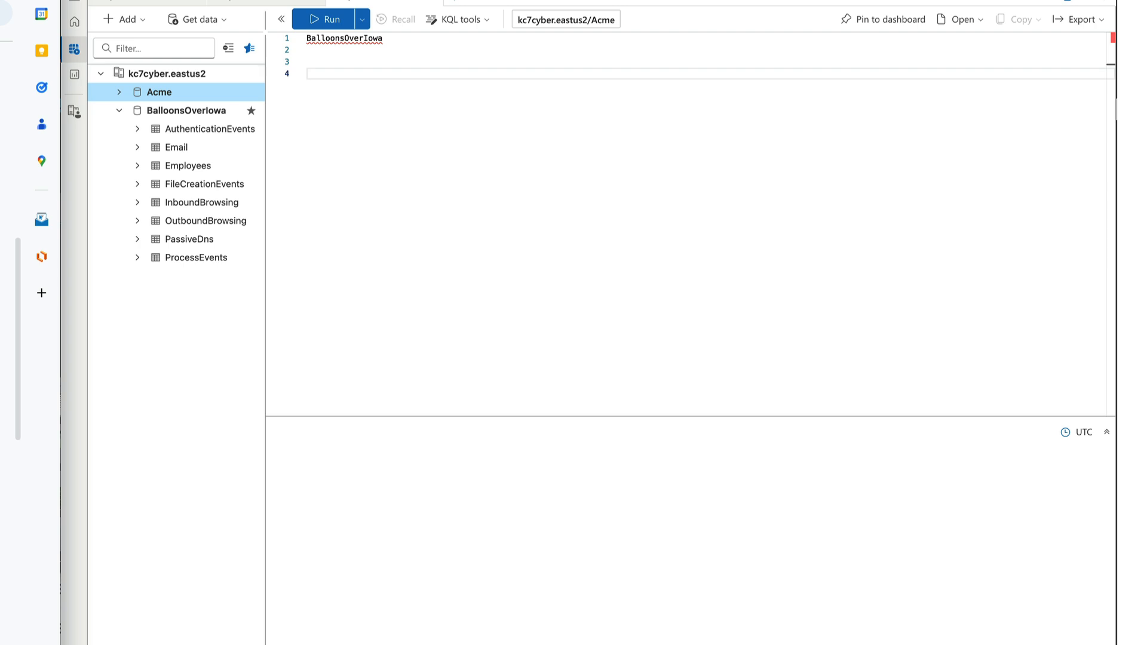
double_click(174, 168)
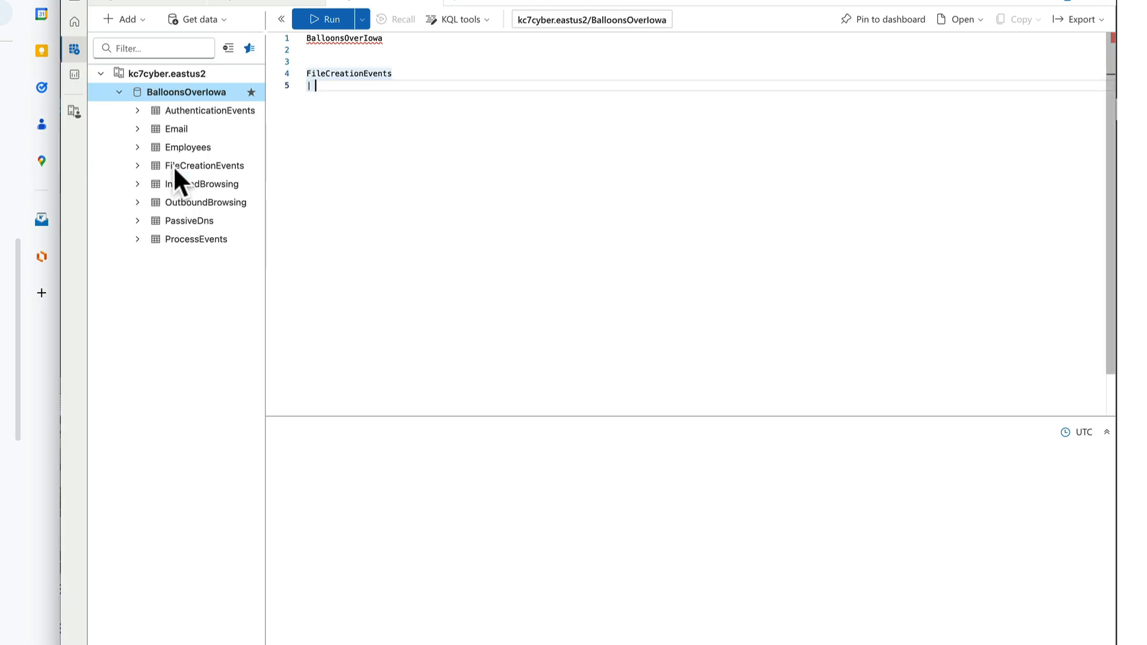
double_click(188, 146)
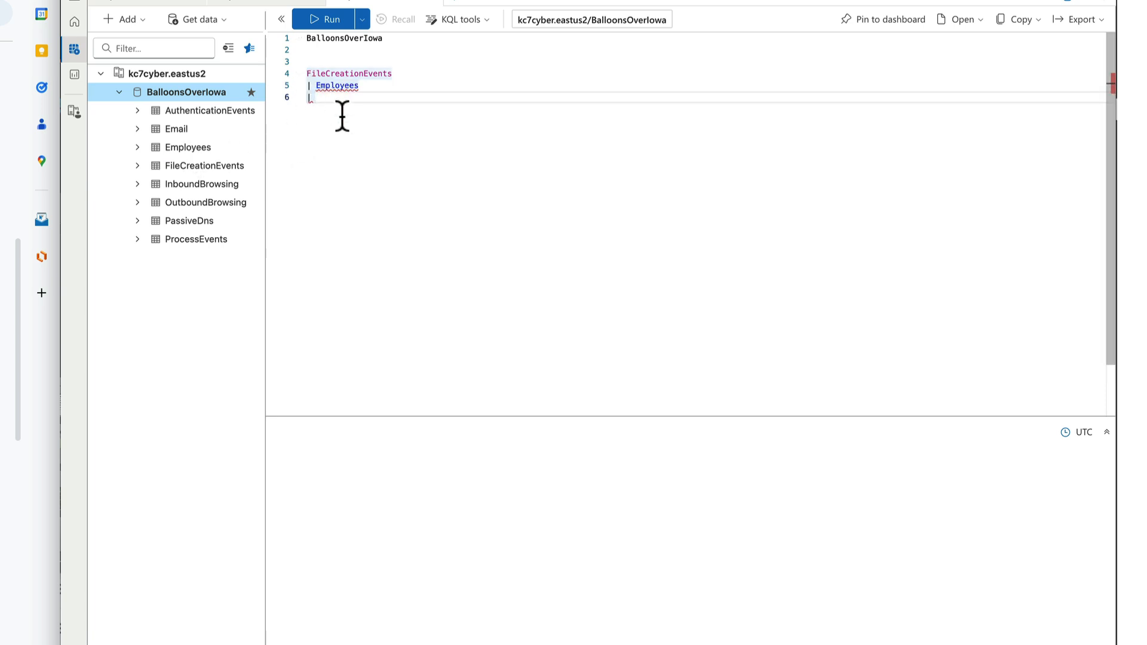
drag(340, 116, 287, 16)
key(BackSpace)
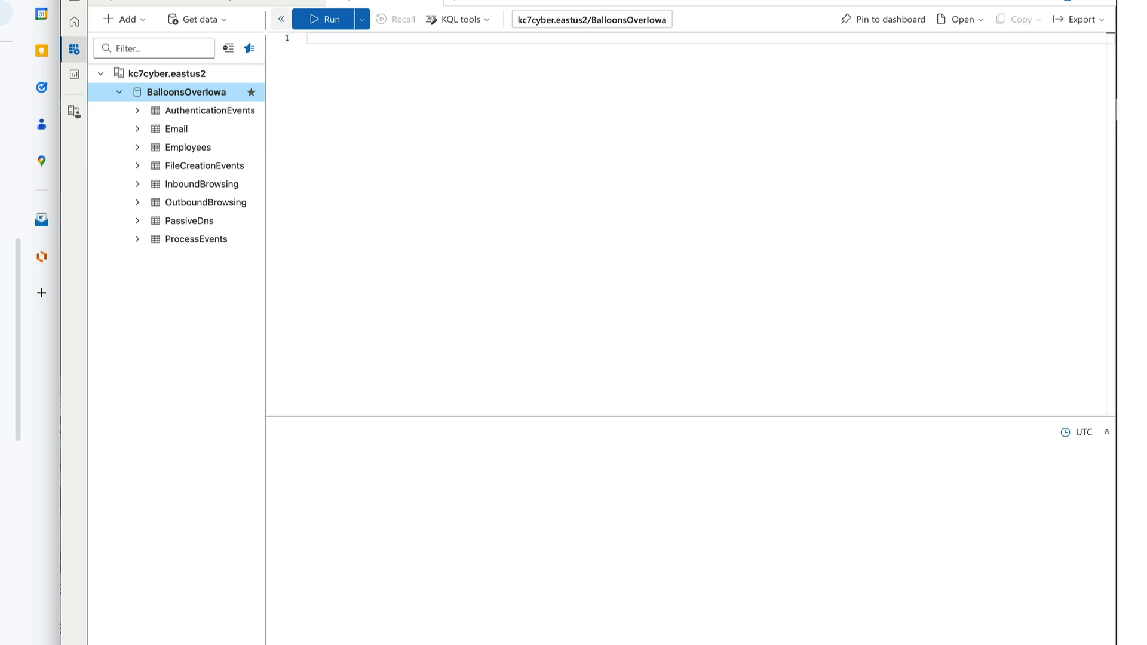
- Query the BalloonsOverIowa Employees table with "take 5" and run it
double_click(175, 142)
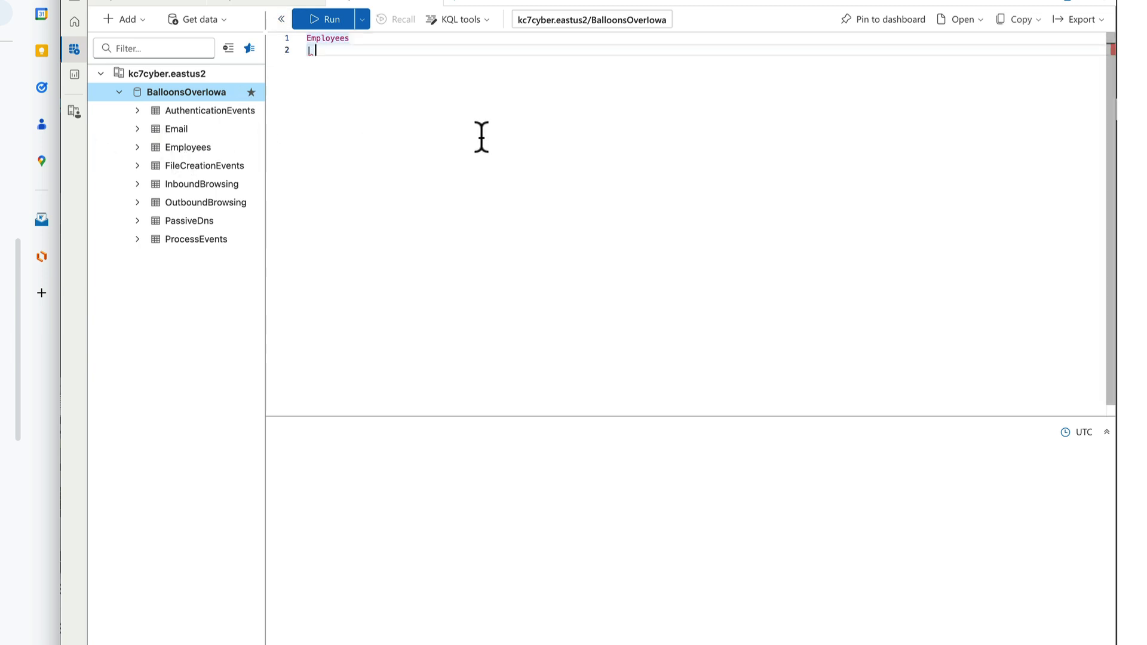
text(tak)
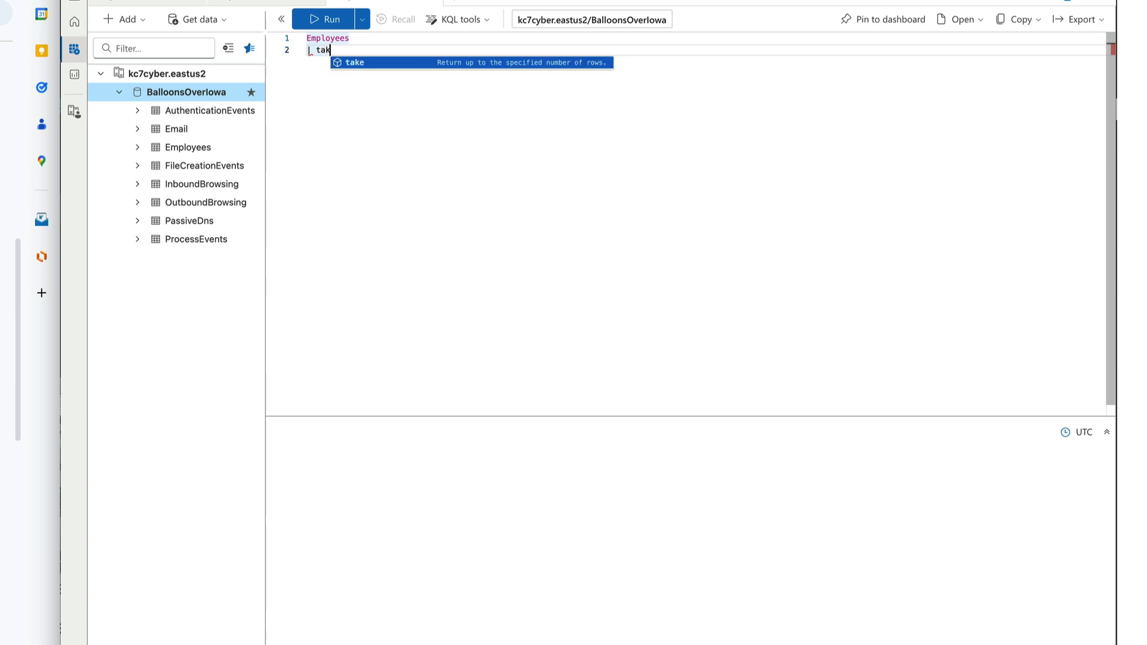
text(e 5)
key(shift+Return)
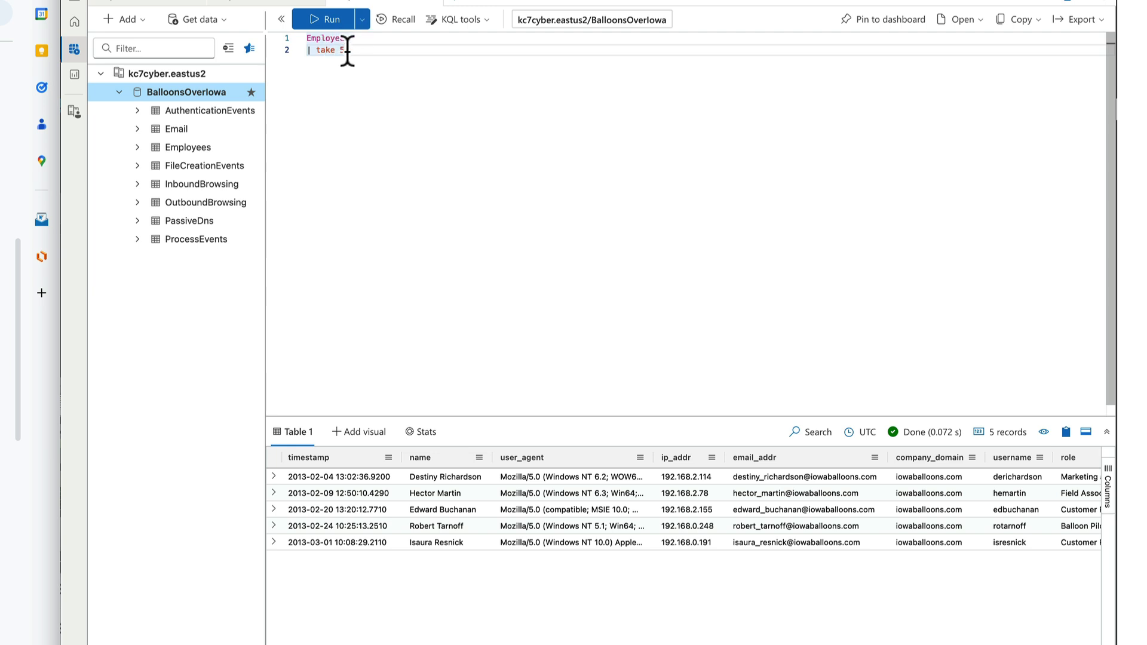
- Change the Employees query to "take 3" and rerun it
key(BackSpace)
text(3)
key(shift+Return)
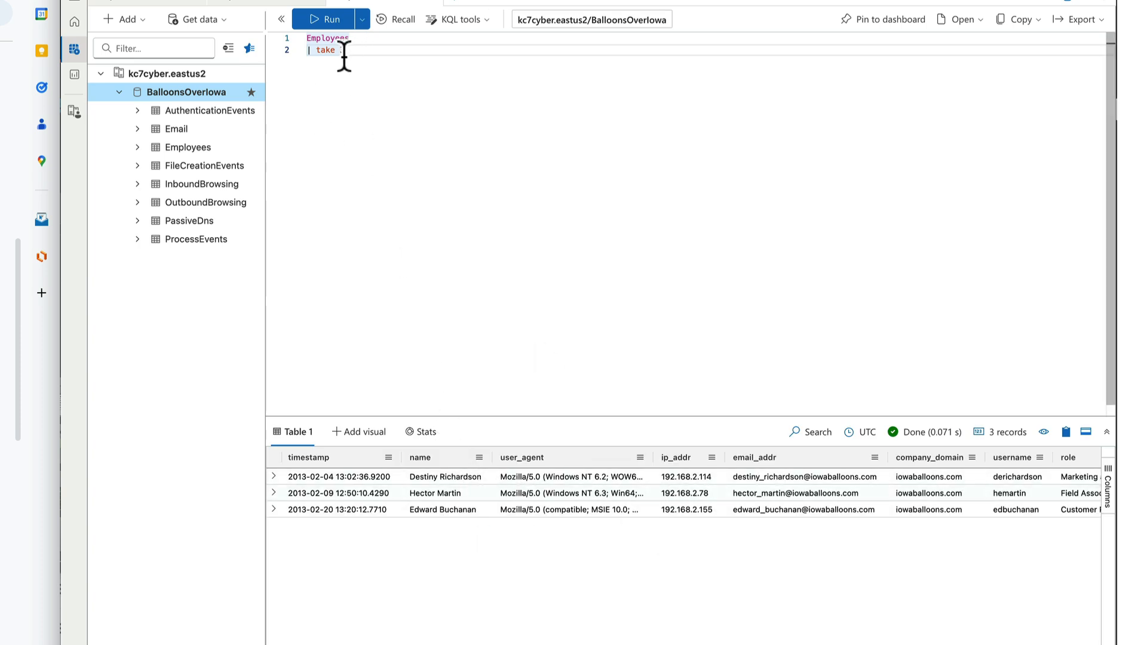
- Set the Employees query's row limit to "take 10" and rerun it
key(BackSpace)
text(10)
key(shift+Return)
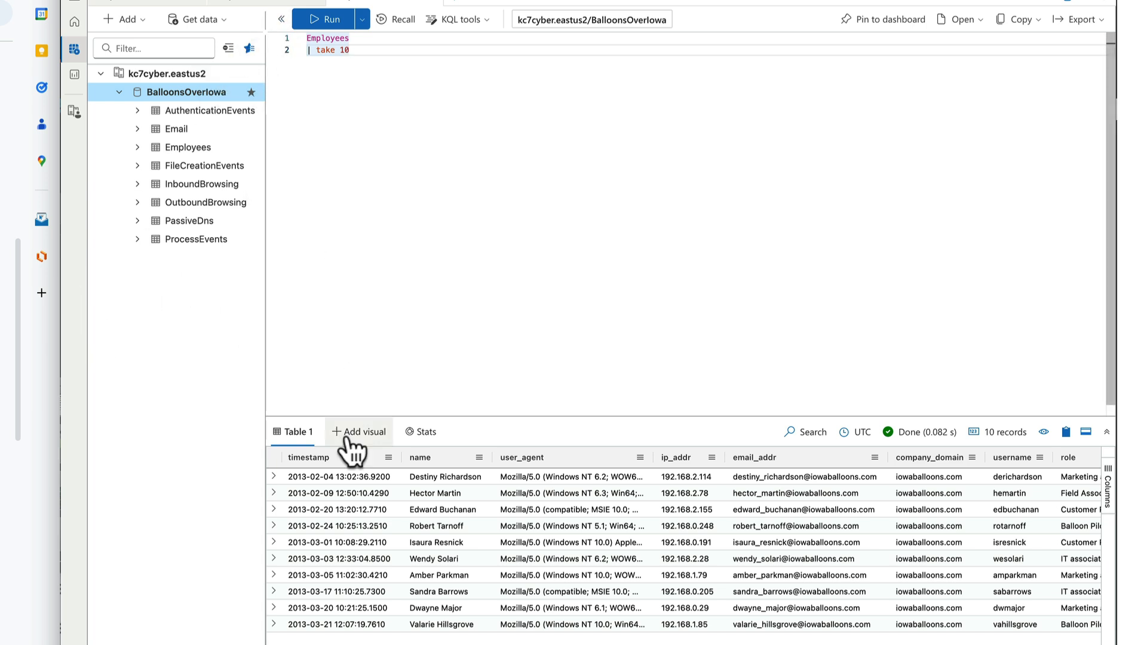
- Hide the connection pane to examine the Employees result columns at full width, and restore the pane
click(281, 22)
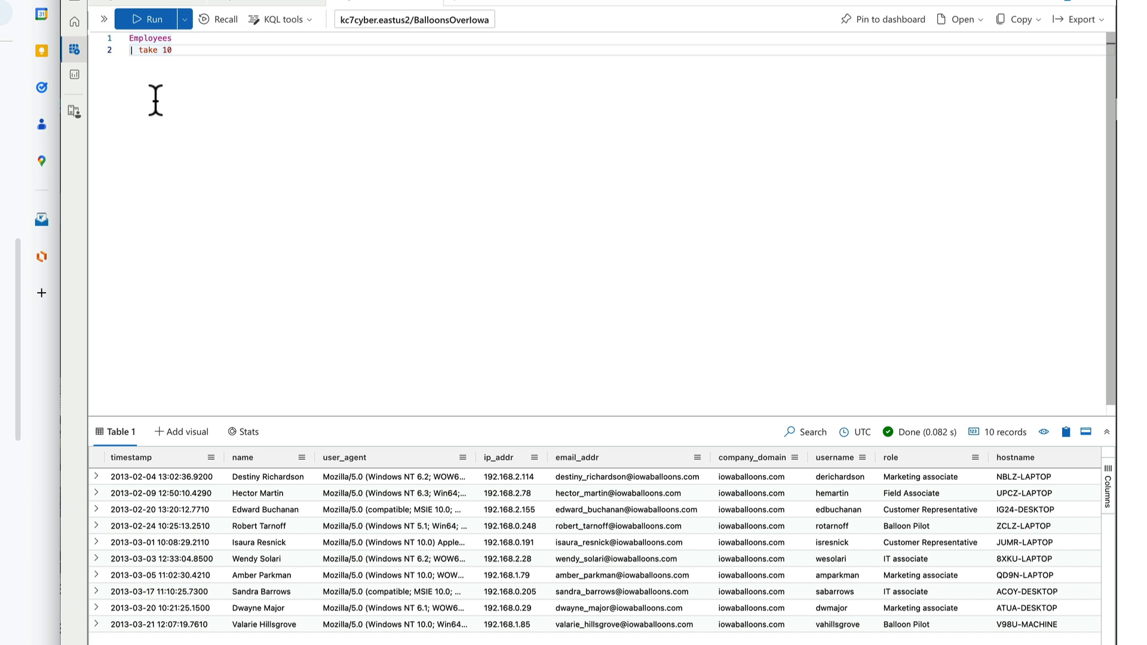
click(104, 20)
- Add blank lines below the Employees "take 10" query and rerun only that query
click(407, 65)
key(Return)
key(Return)
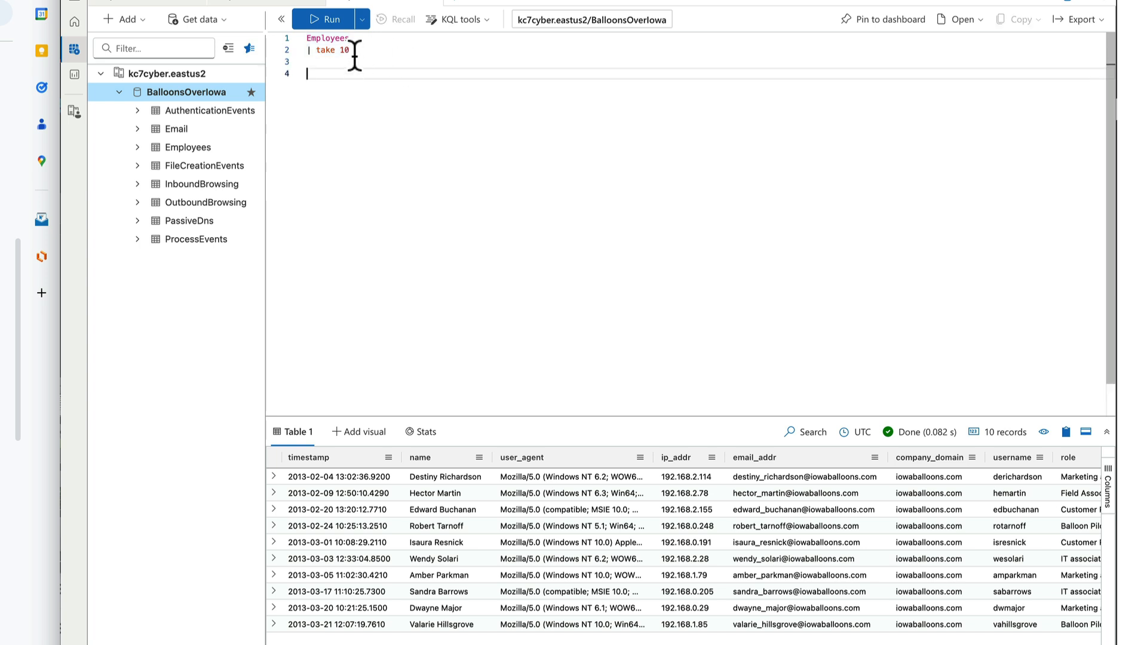
drag(353, 51, 294, 27)
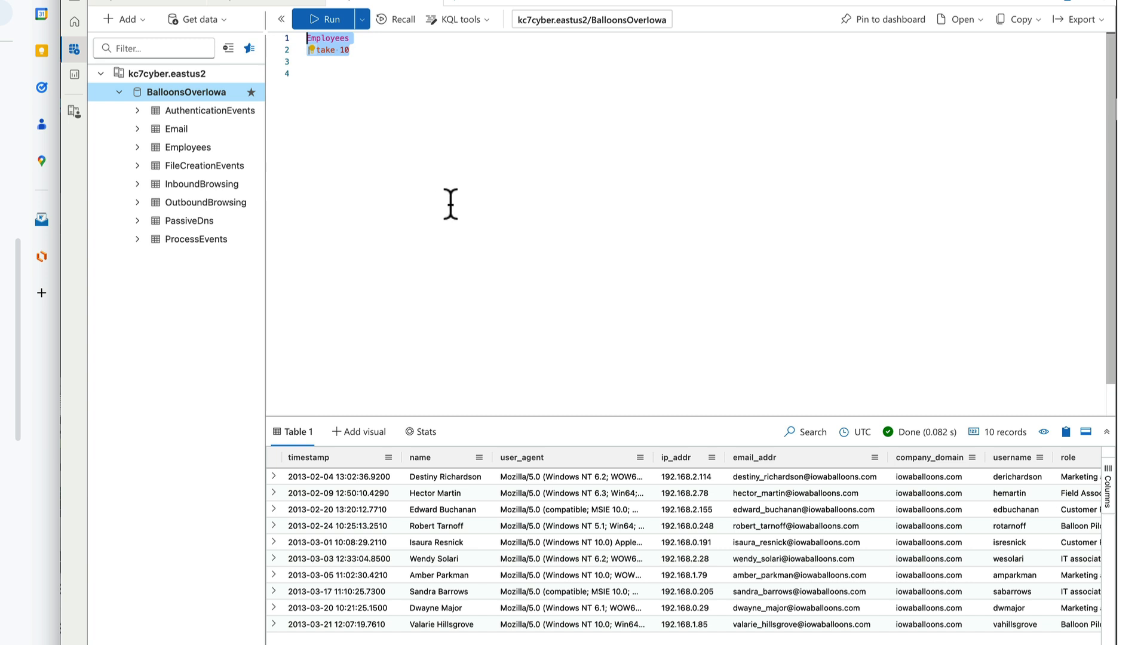
click(327, 19)
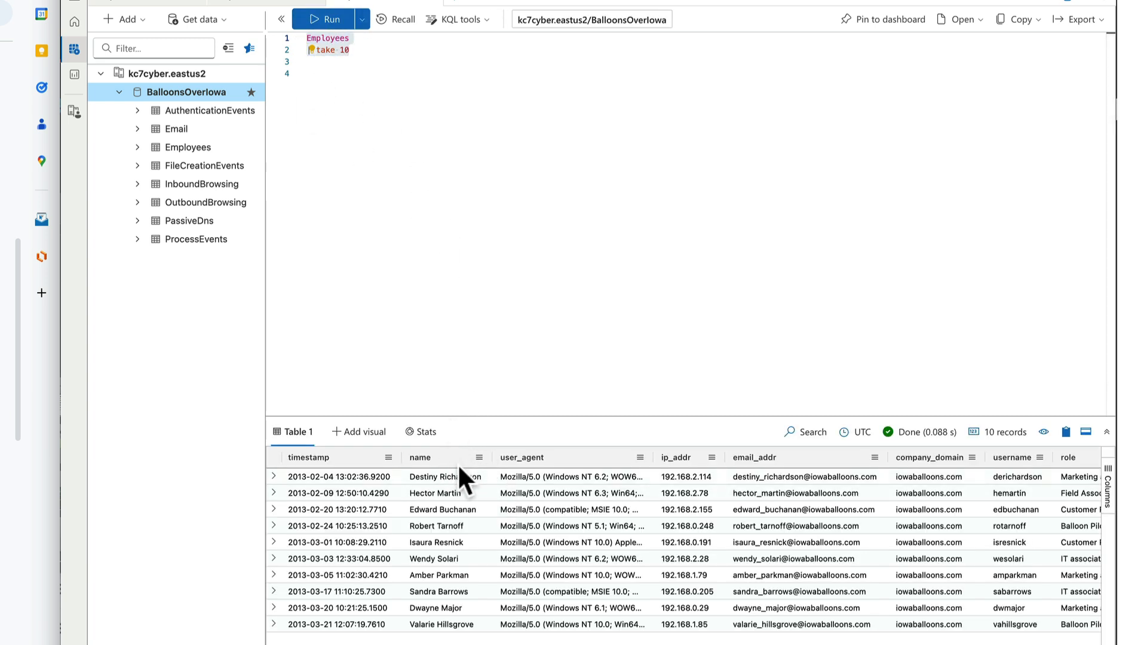
- Add and run an Email table query with "take 4", and examine its result columns with the connection pane temporarily hidden
click(309, 74)
click(185, 128)
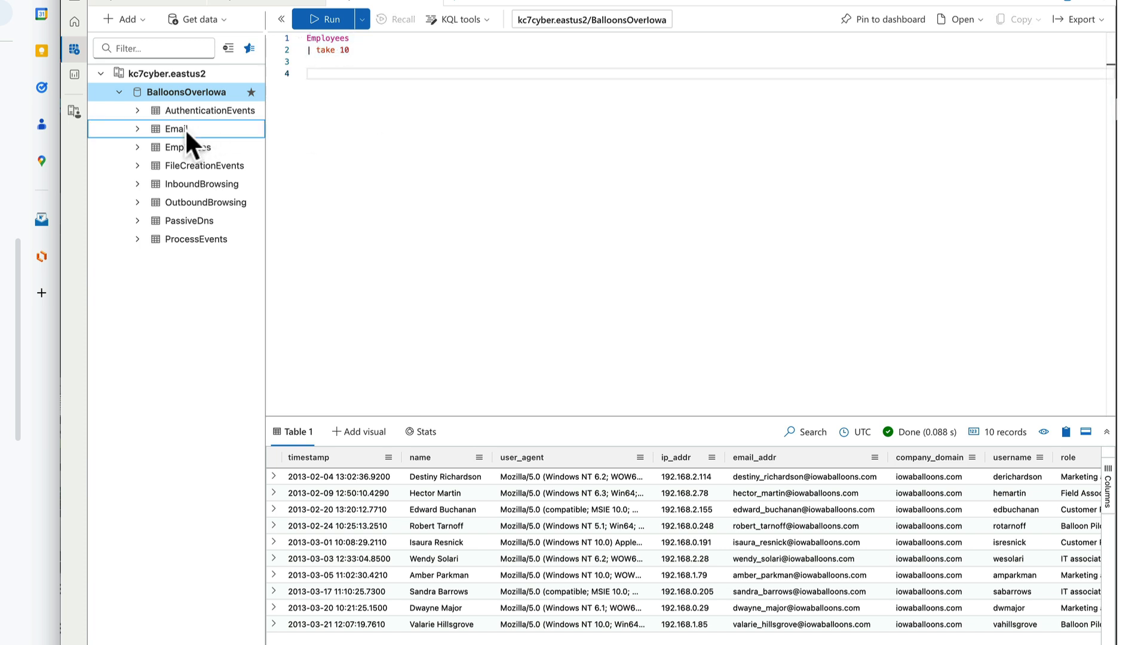
click(310, 72)
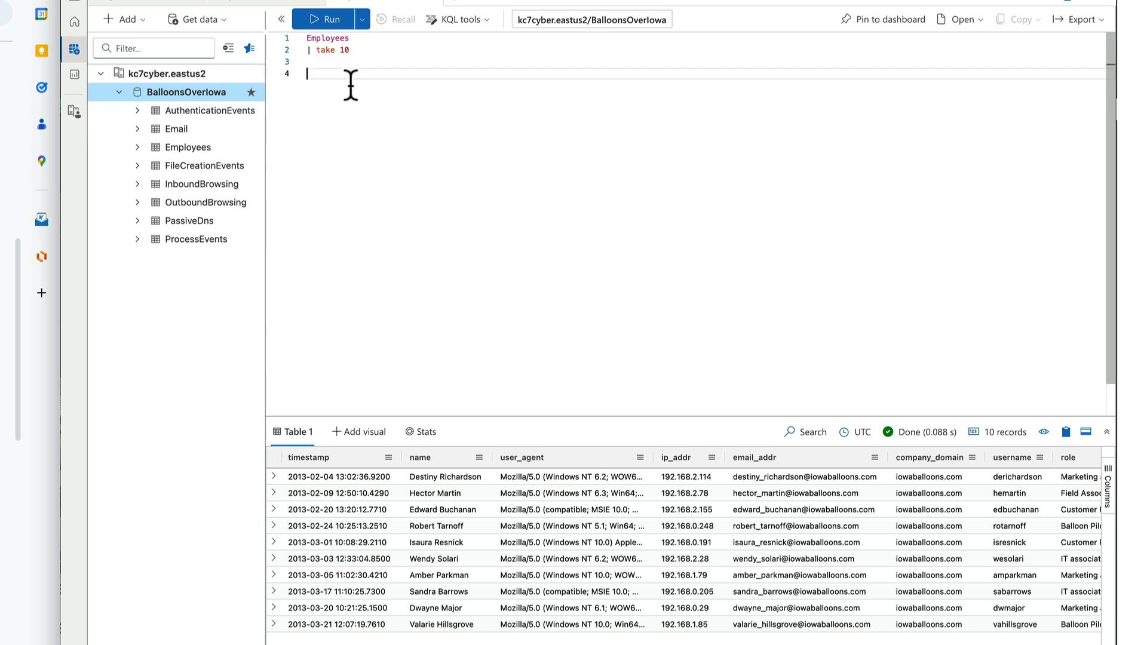
text(Emai)
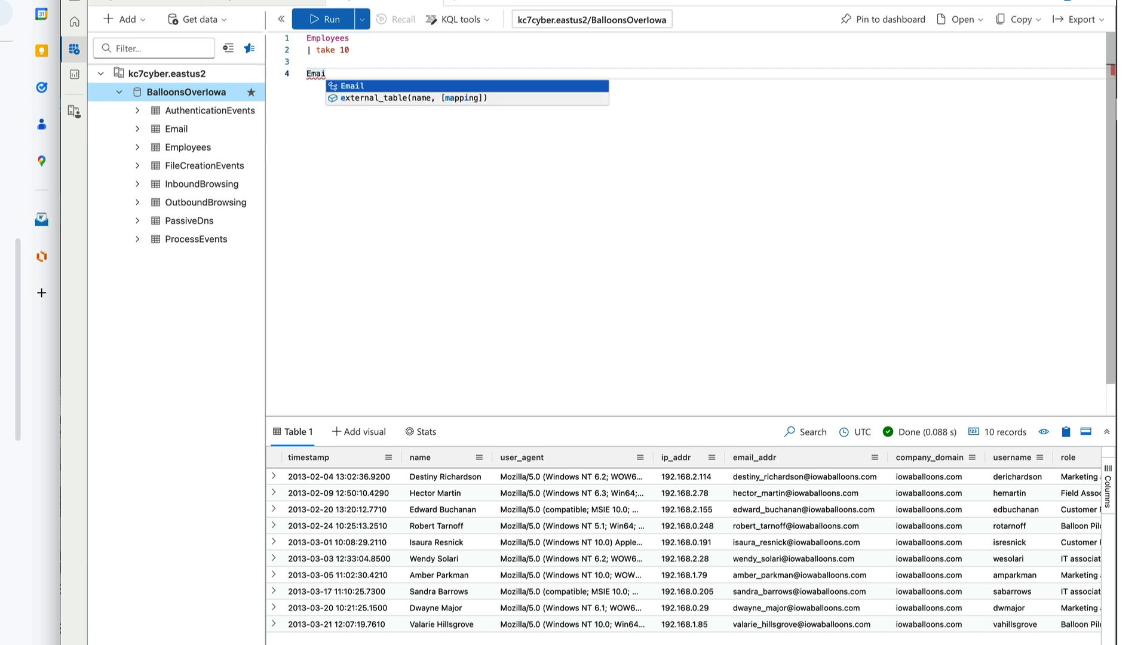
text(l)
key(Return)
key(Return)
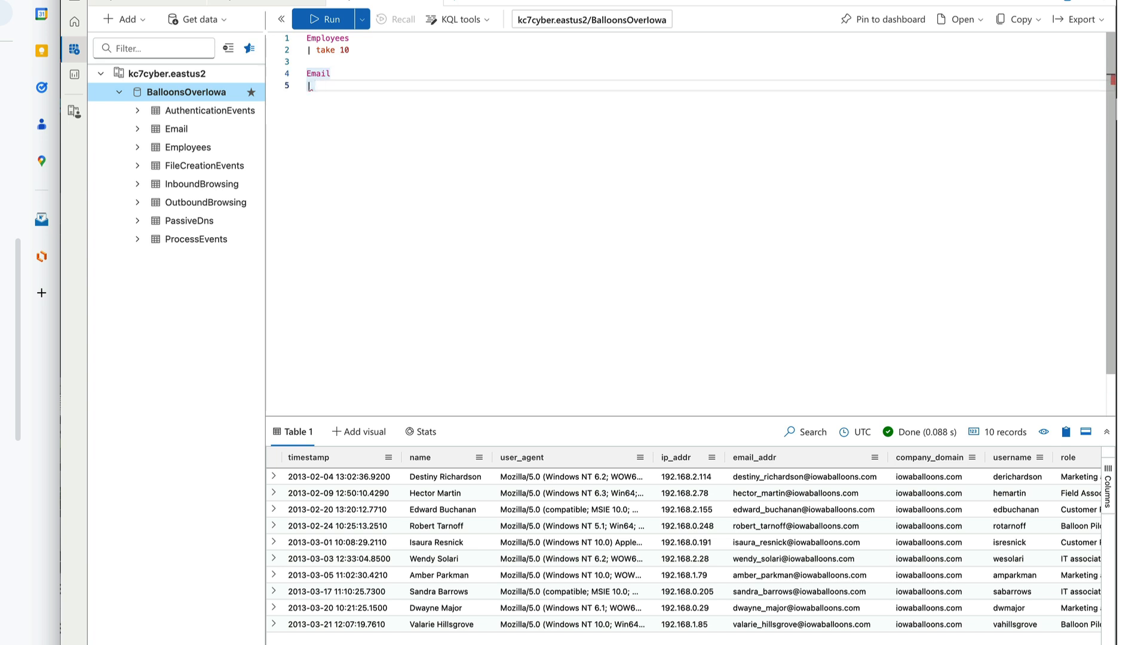
text(| t)
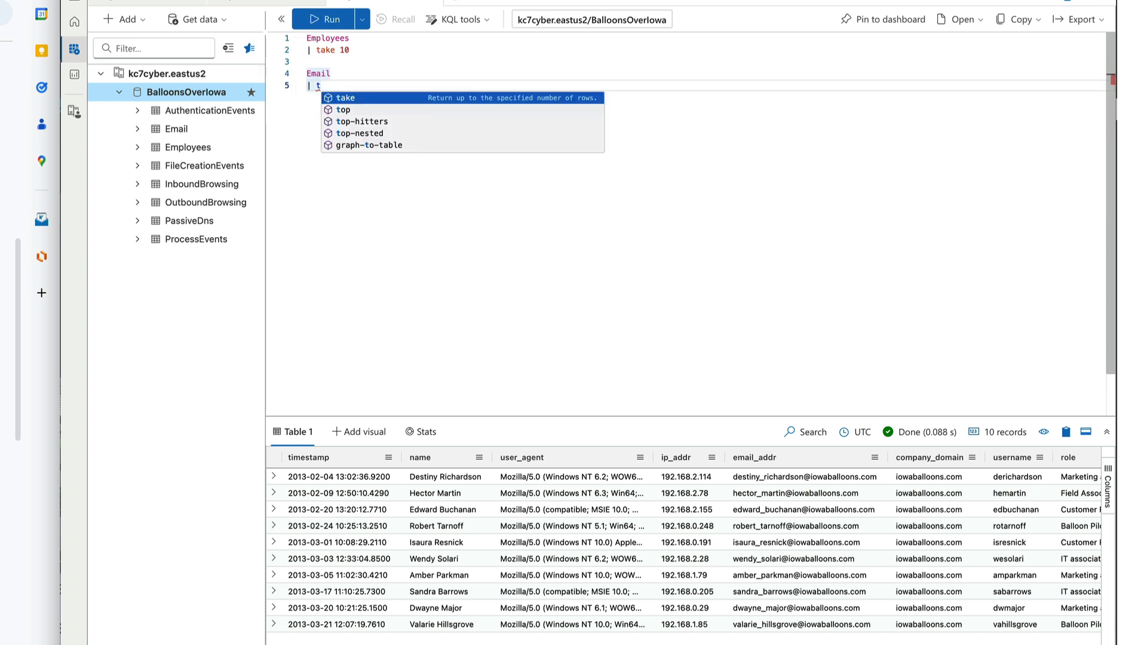
text(ake 4)
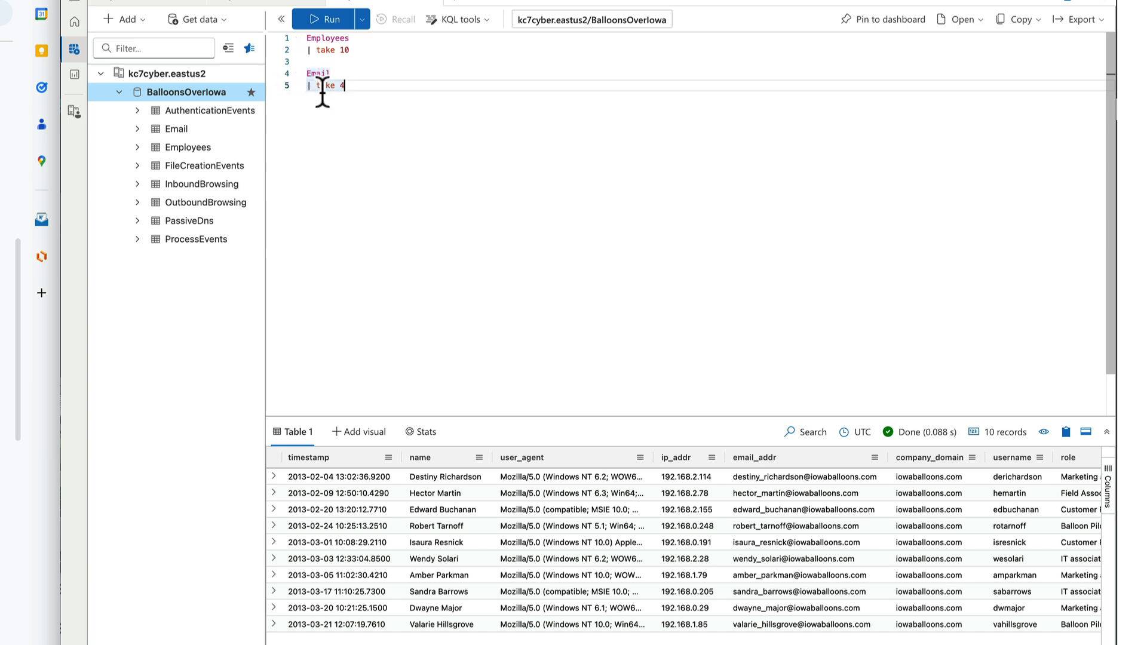
click(328, 21)
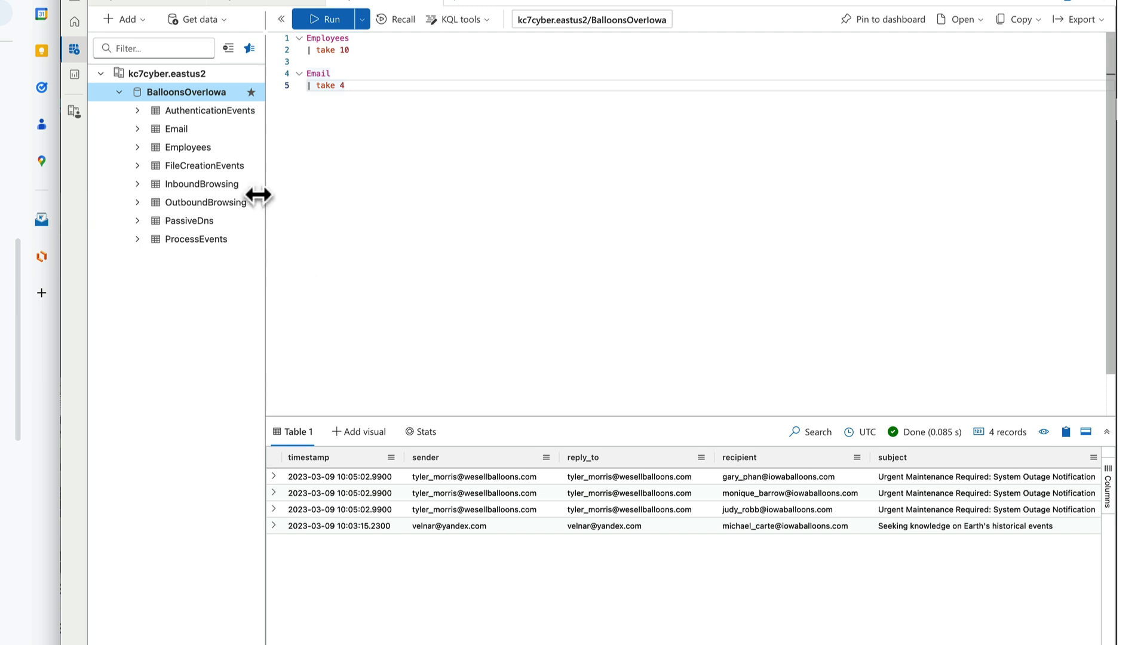
click(280, 19)
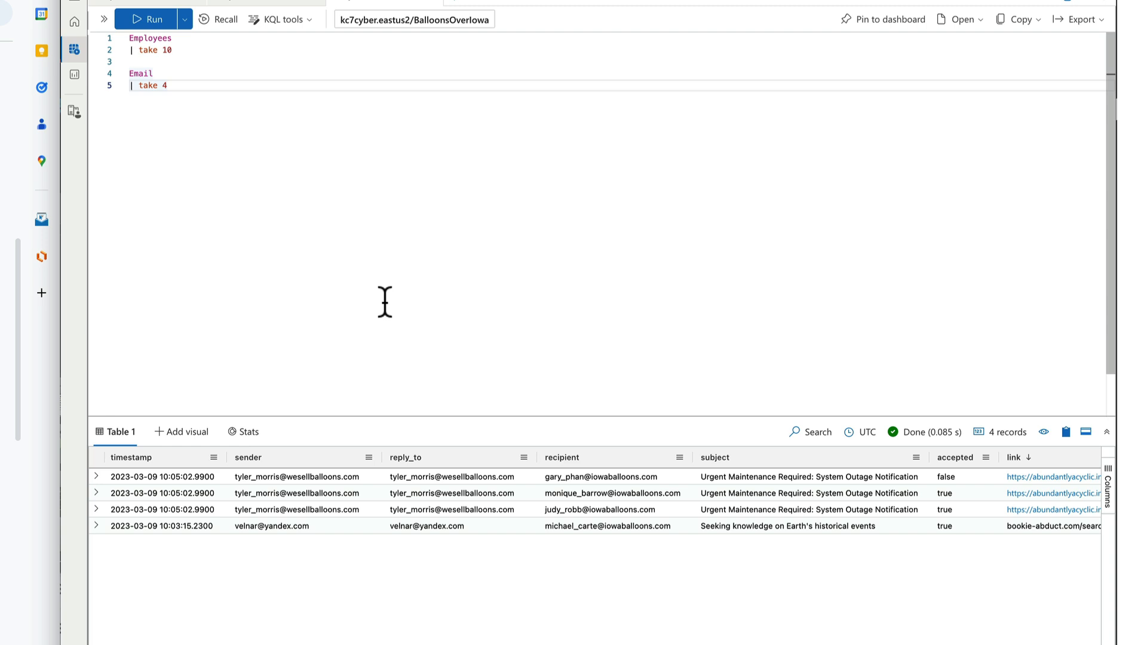
click(102, 19)
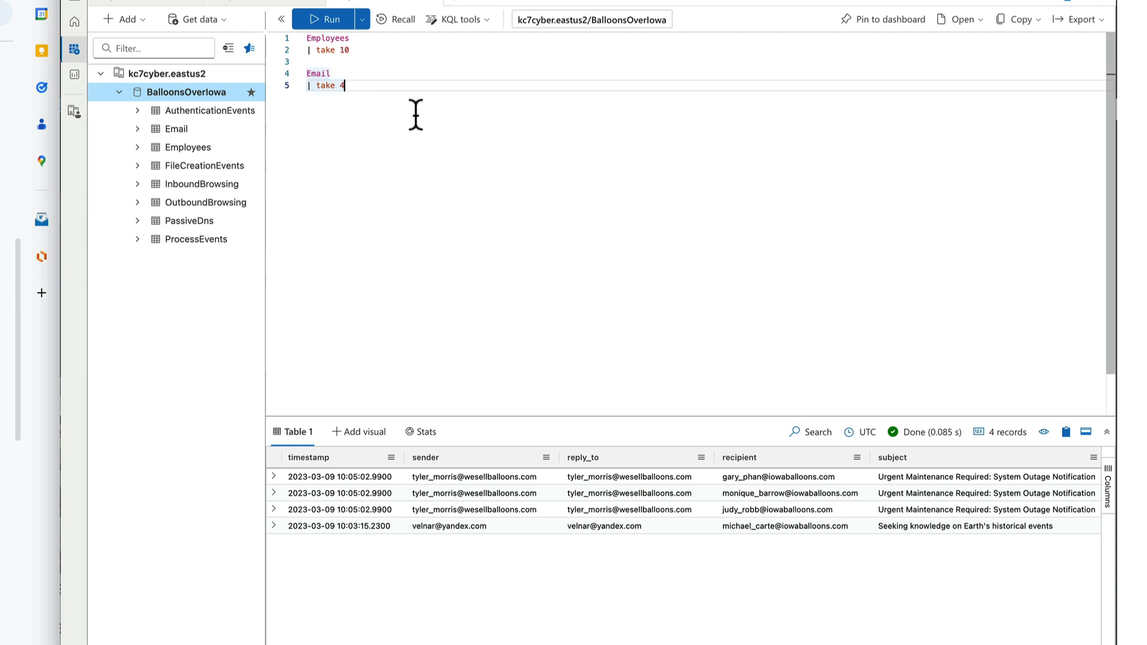
- Add and run an OutboundBrowsing query with "take 5", and examine its results with the connection pane temporarily hidden
key(Return)
key(Return)
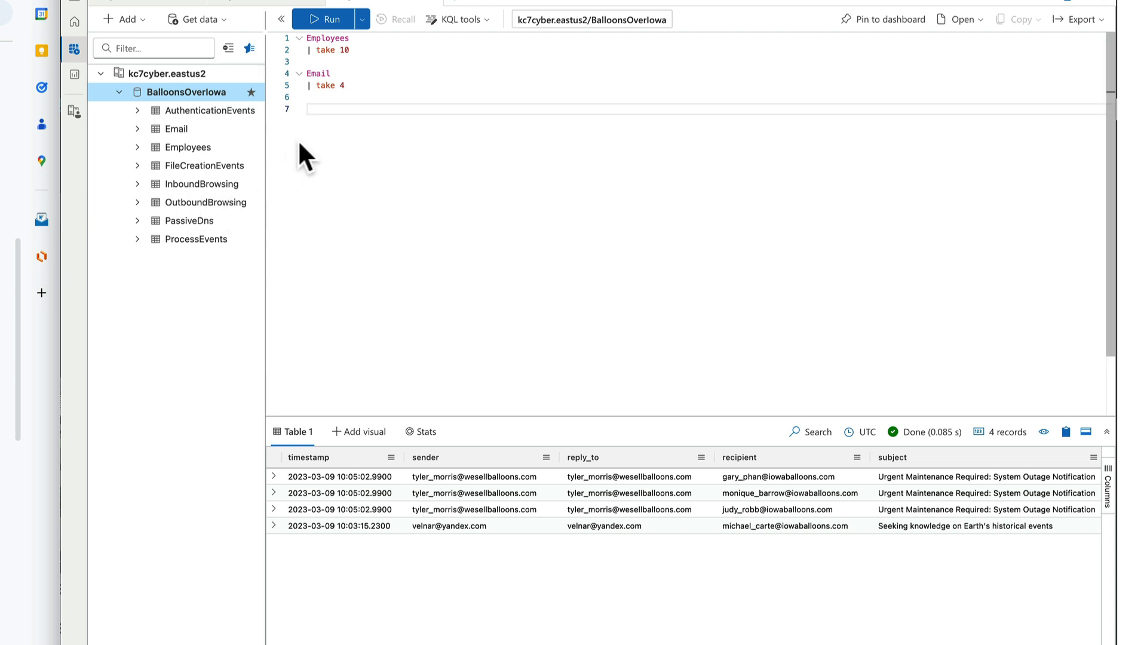
double_click(221, 201)
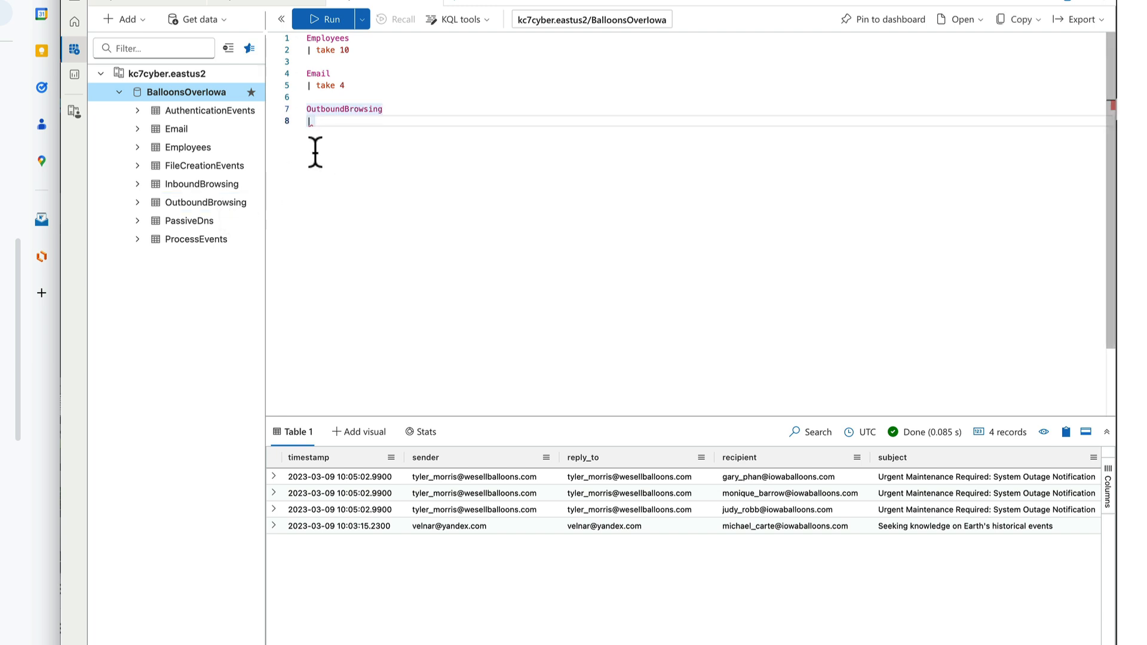
text(tak)
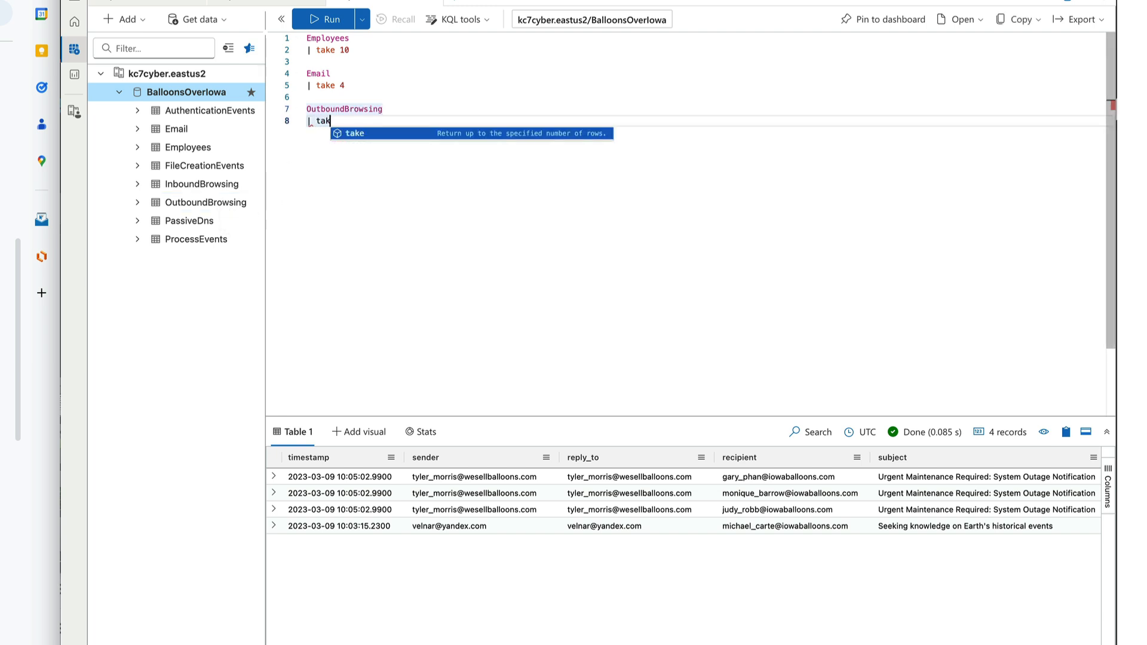
text(e 5)
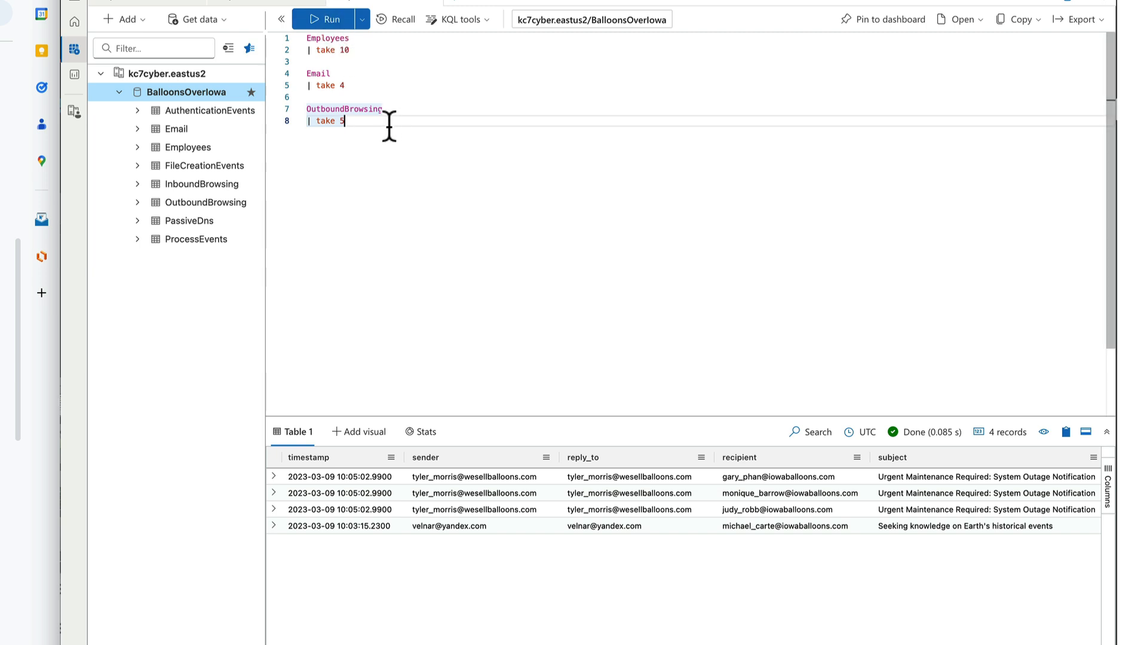
key(BackSpace)
text(5)
key(shift+Return)
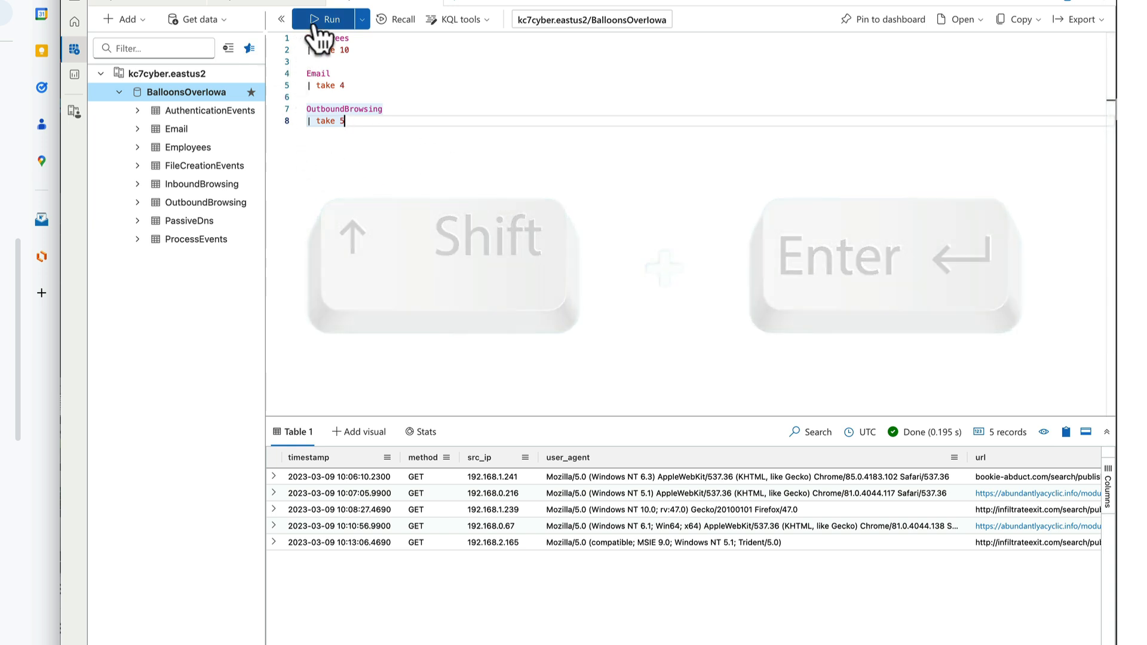
click(282, 19)
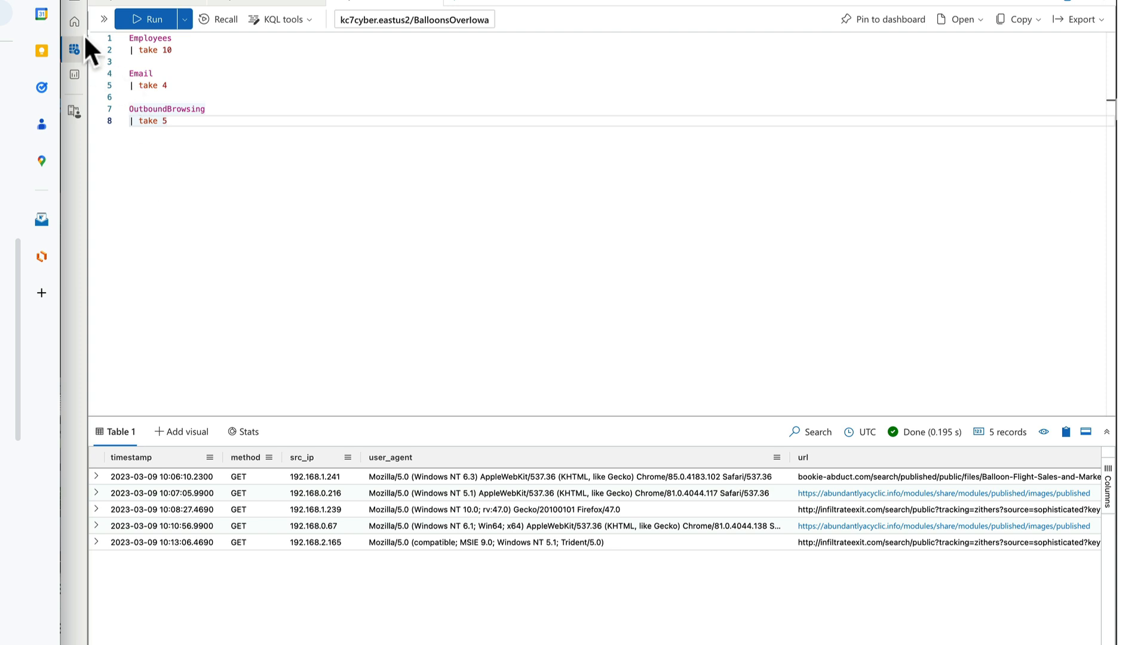
click(104, 21)
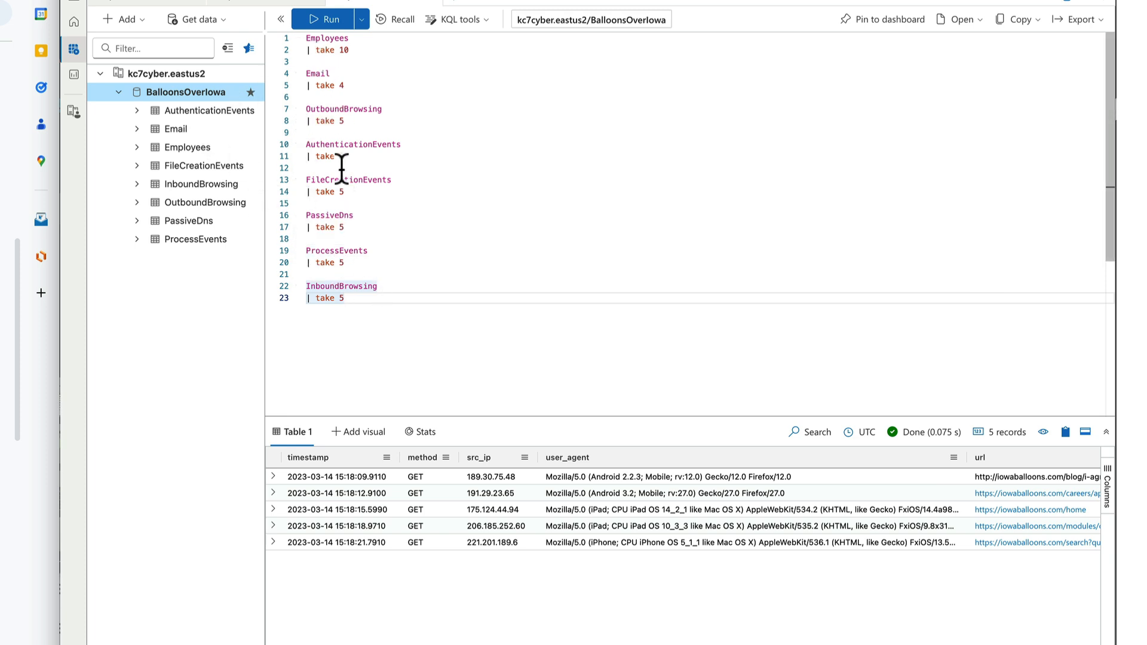
- Run only the Employees query from the list of queries and hide the connection pane to widen the results
click(362, 51)
click(378, 70)
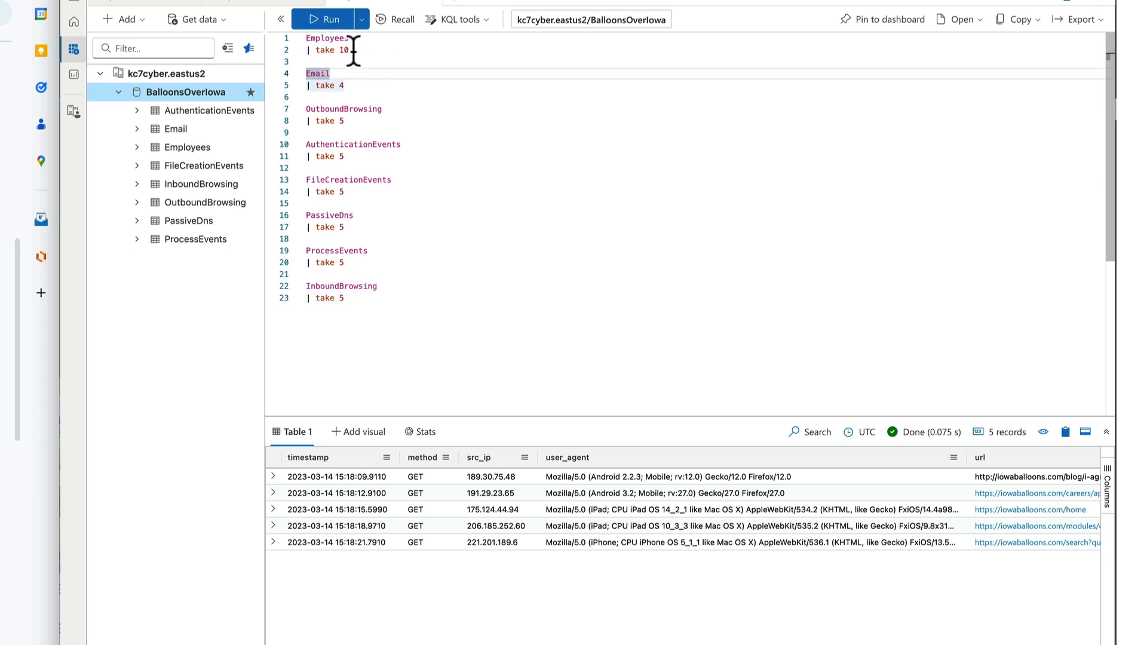
drag(353, 51, 300, 35)
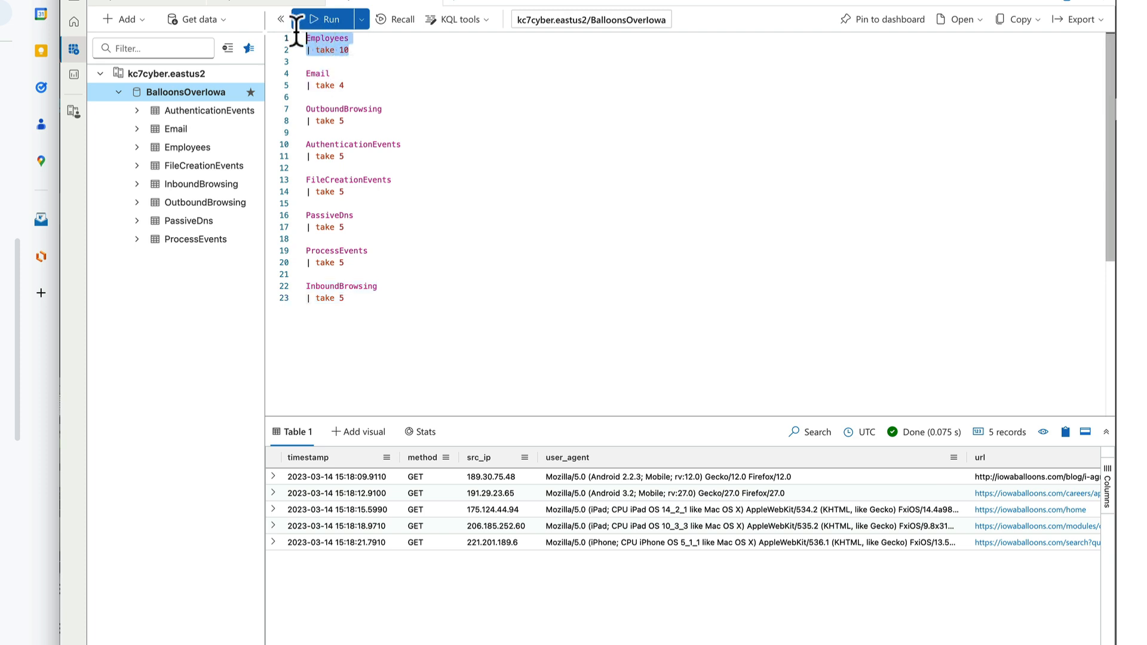
click(329, 28)
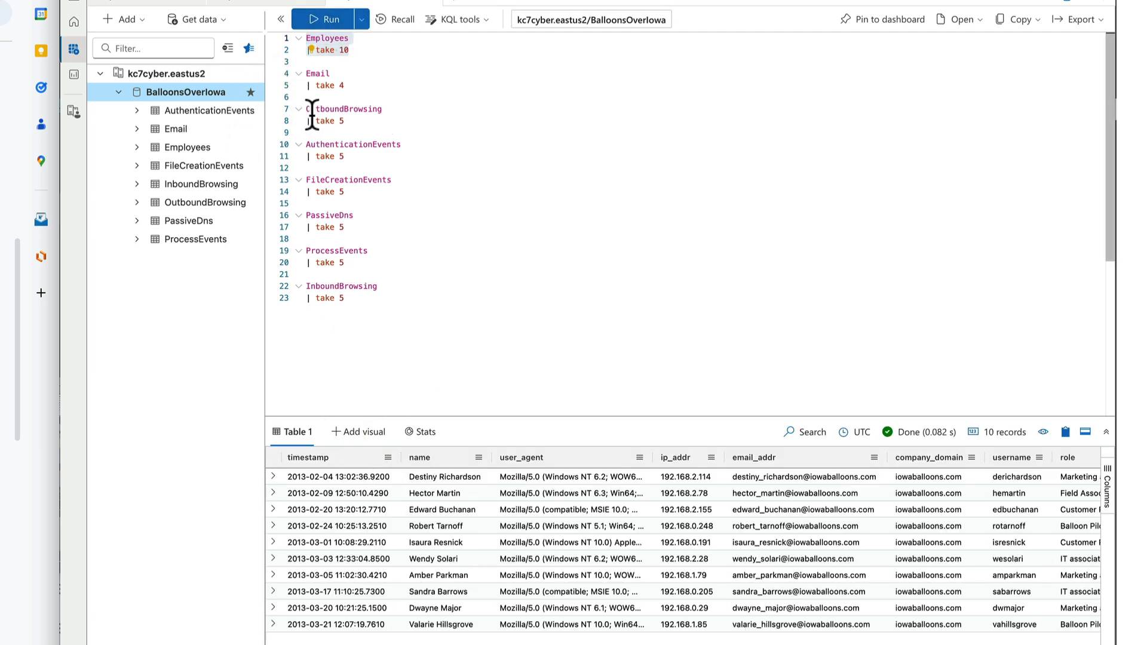
click(281, 20)
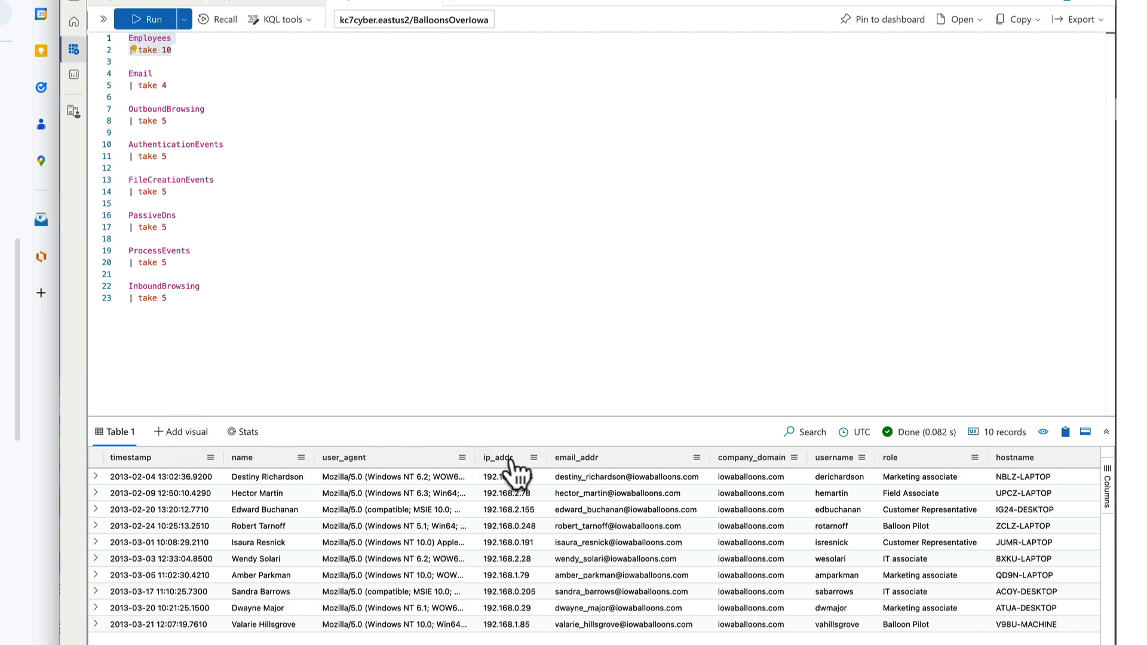
- Run the existing Email query, followed by the existing OutboundBrowsing query, to review each table's columns
click(173, 85)
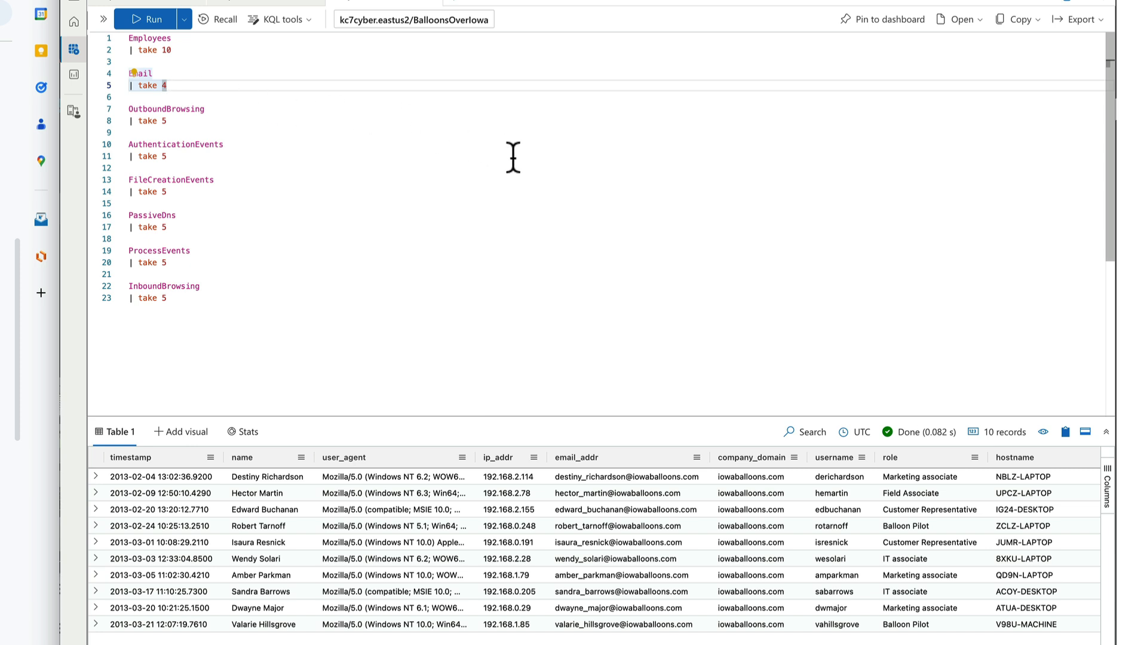
key(shift+Return)
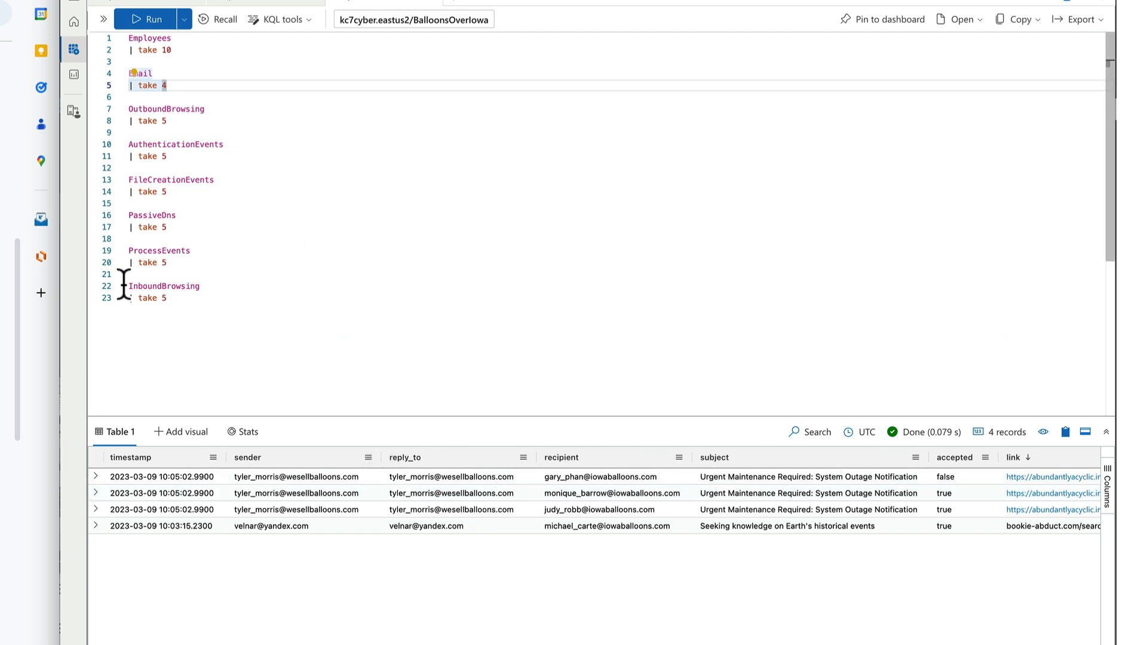
drag(170, 120, 120, 107)
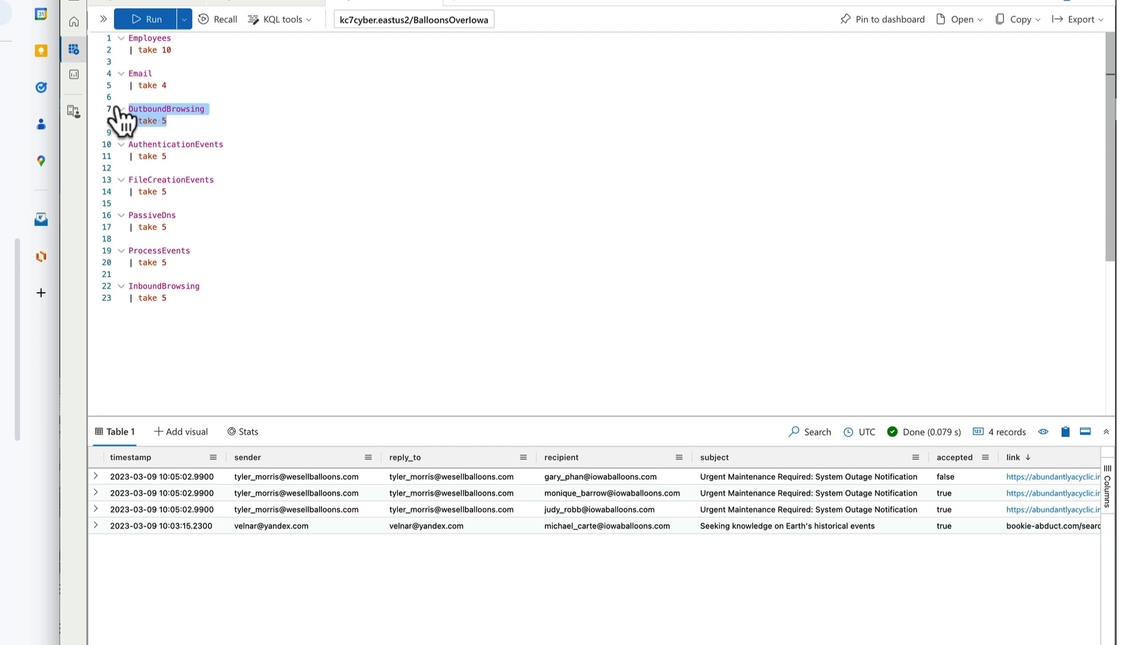
key(shift+Return)
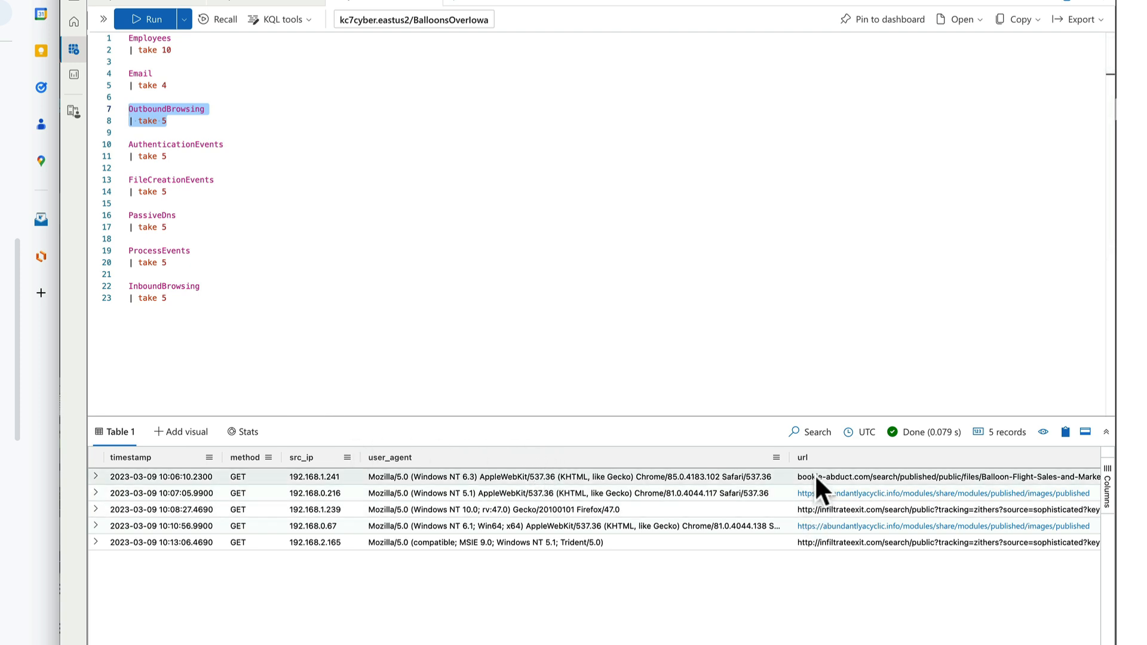
- Run the AuthenticationEvents "take 5" query and widen the password_hash column in its results
click(184, 156)
drag(184, 156, 123, 146)
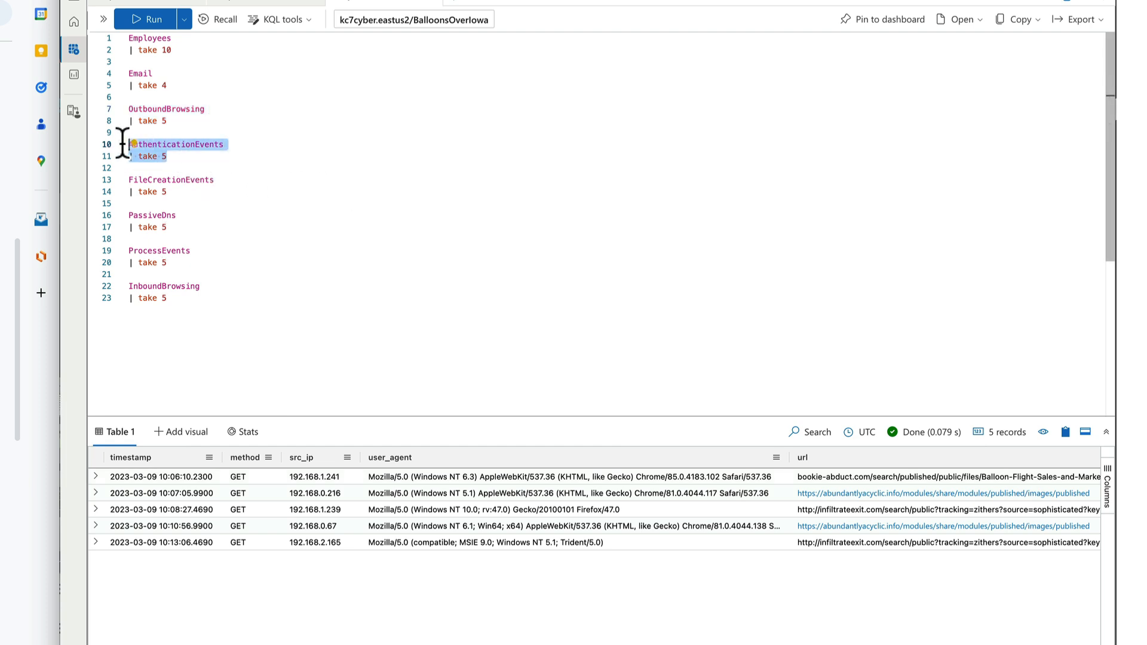
key(shift+Return)
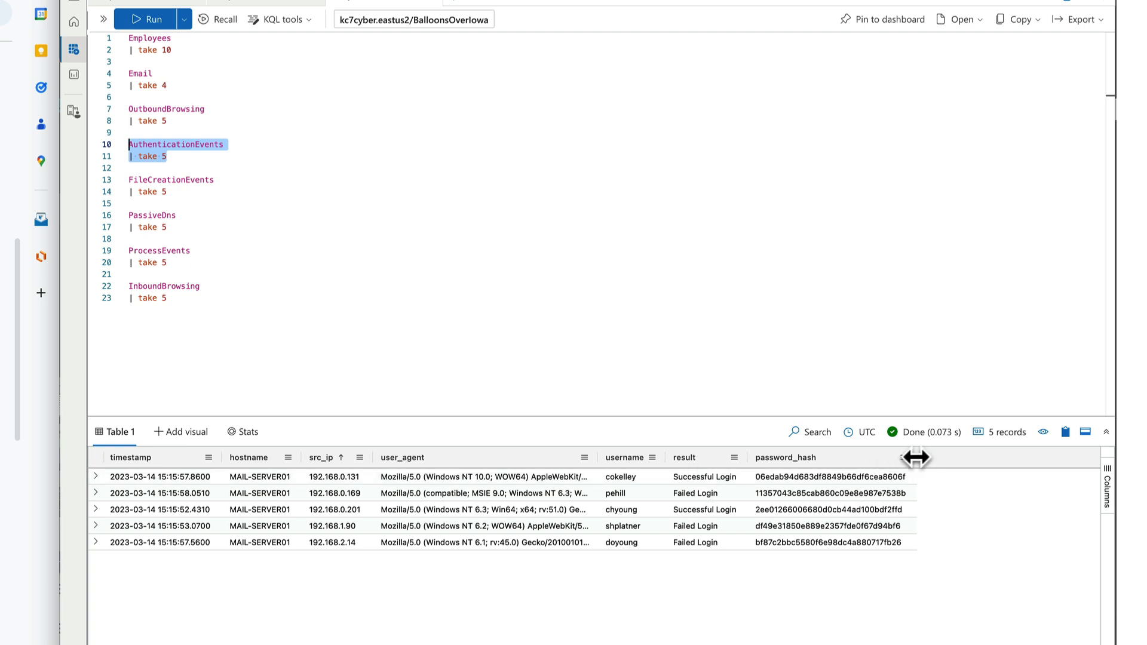
drag(914, 457, 1003, 455)
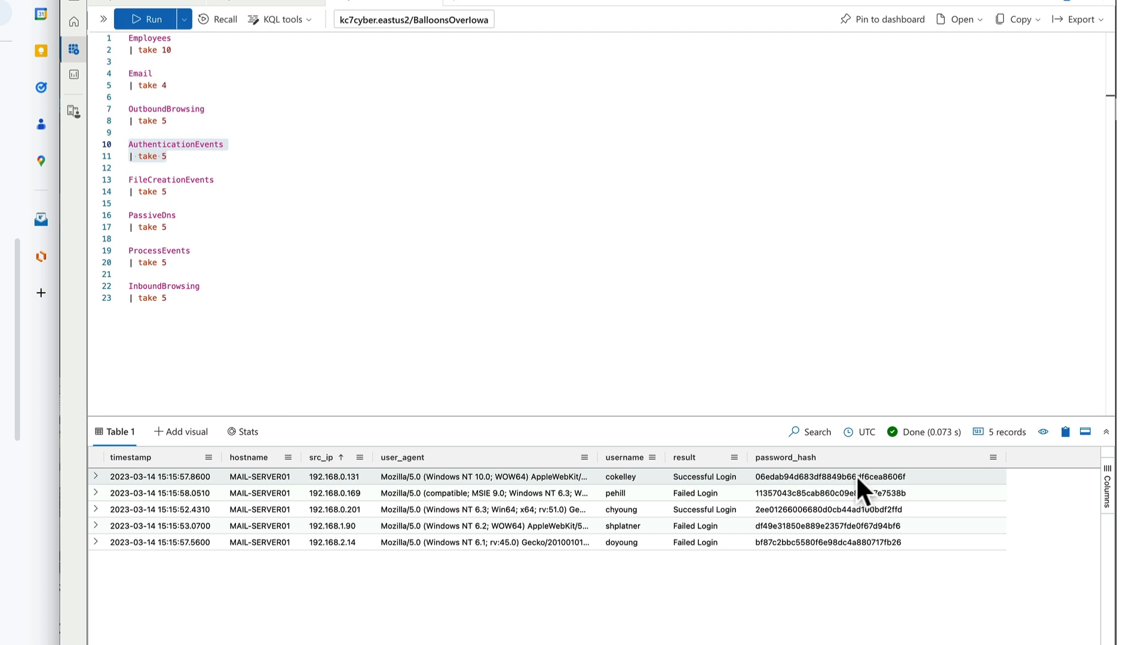
- Run only the FileCreationEvents "take 5" query to review its columns
click(217, 237)
click(206, 191)
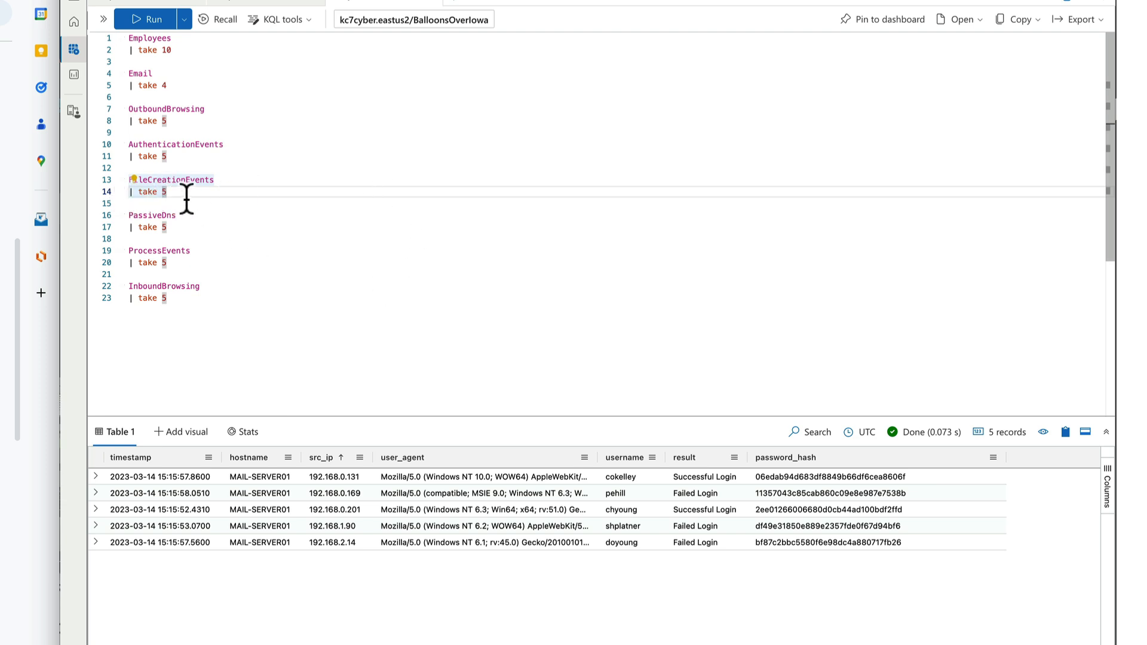
click(149, 22)
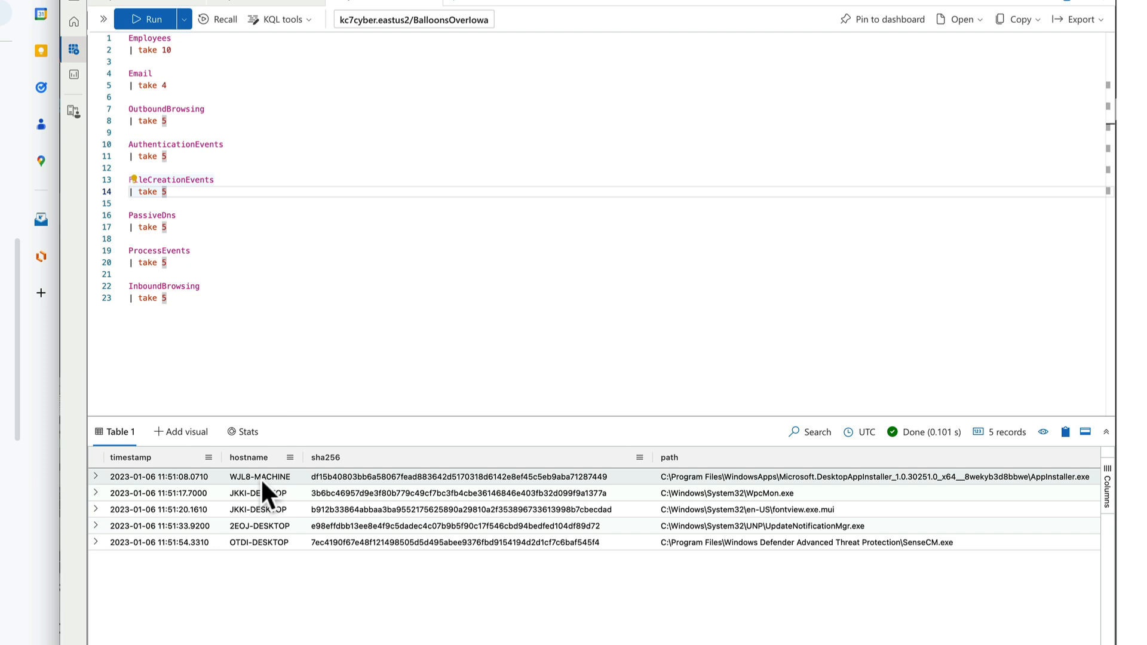
- Run only the PassiveDns "take 5" query to review its columns
click(142, 237)
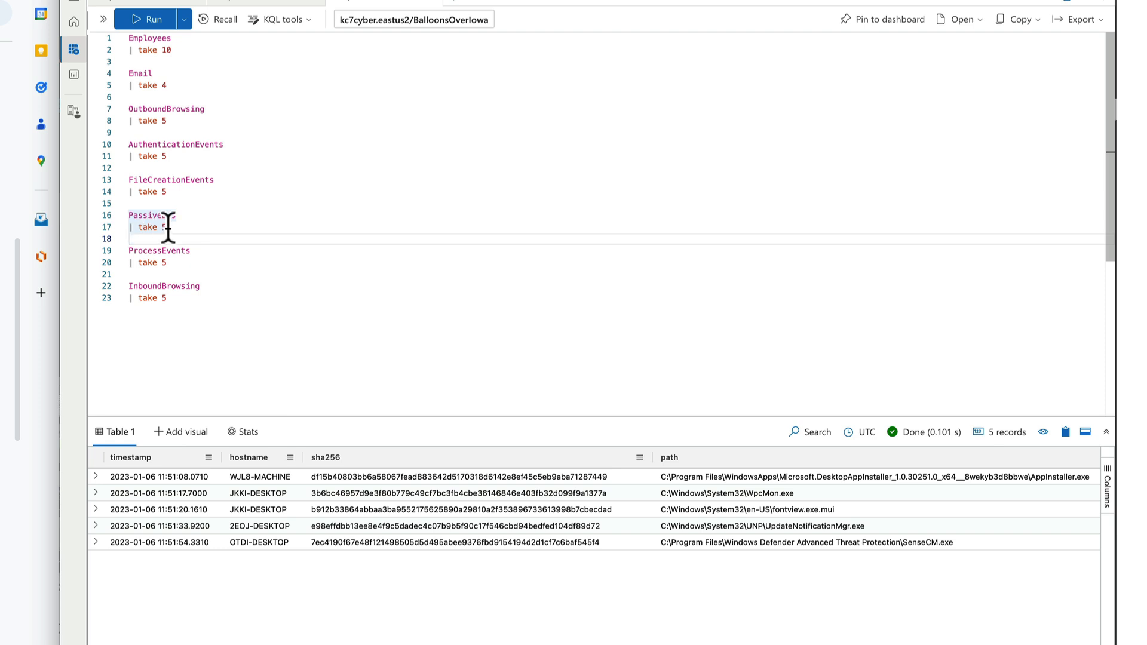
drag(168, 228, 117, 217)
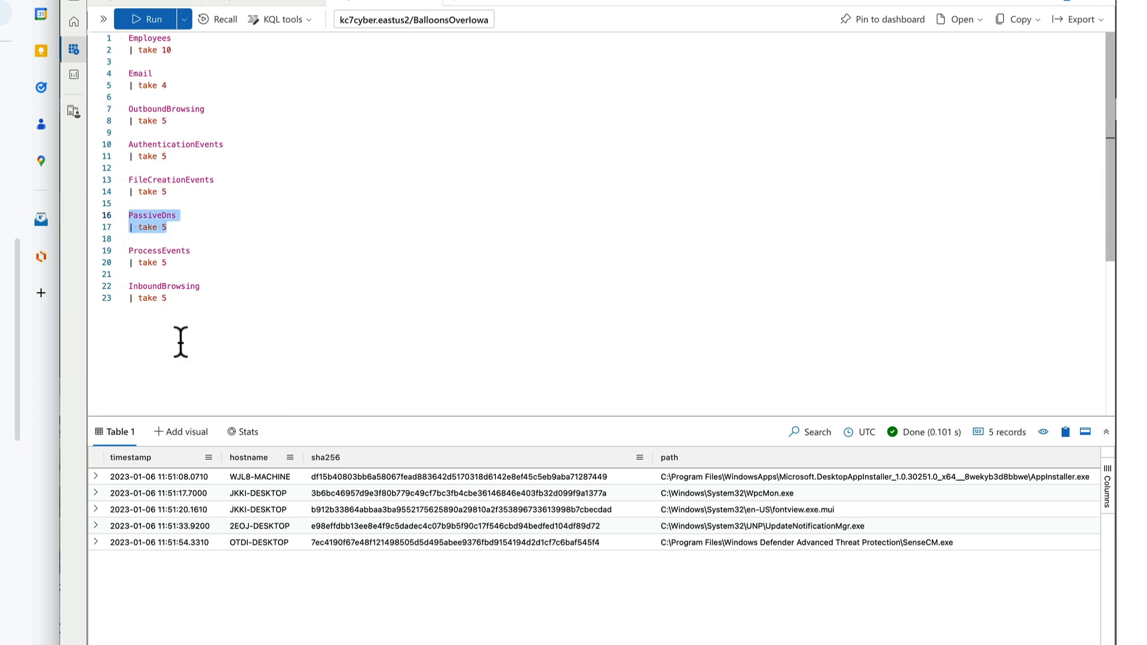
click(150, 24)
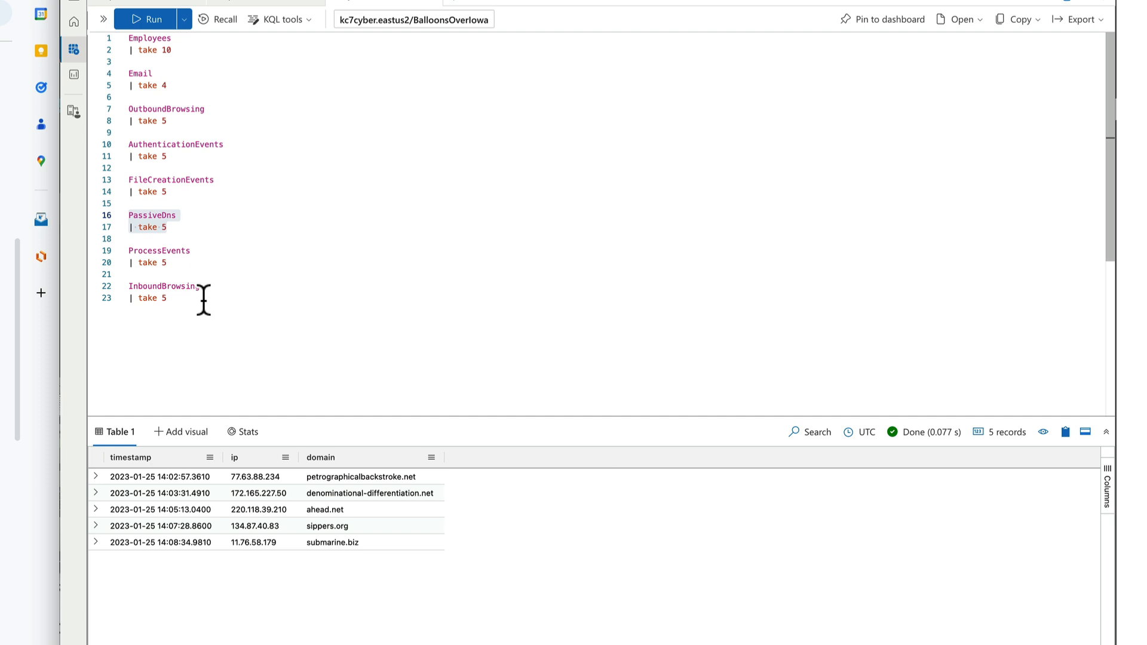
- Run only the ProcessEvents "take 5" query and narrow the process_commandline column so the remaining columns fit
click(177, 261)
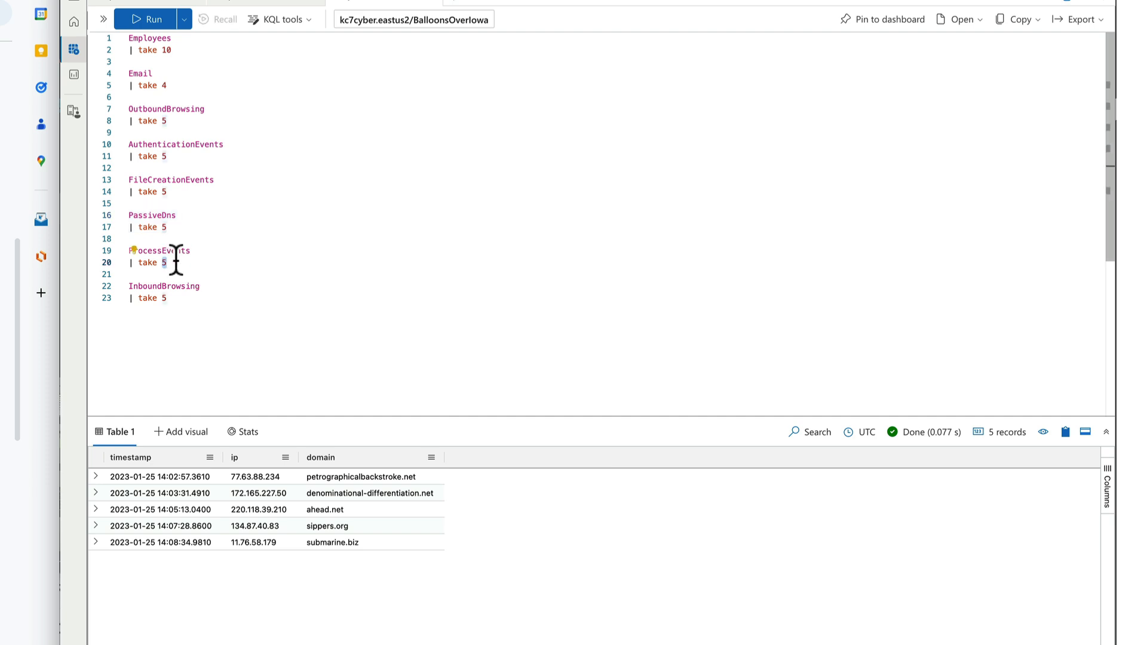
click(220, 321)
click(147, 262)
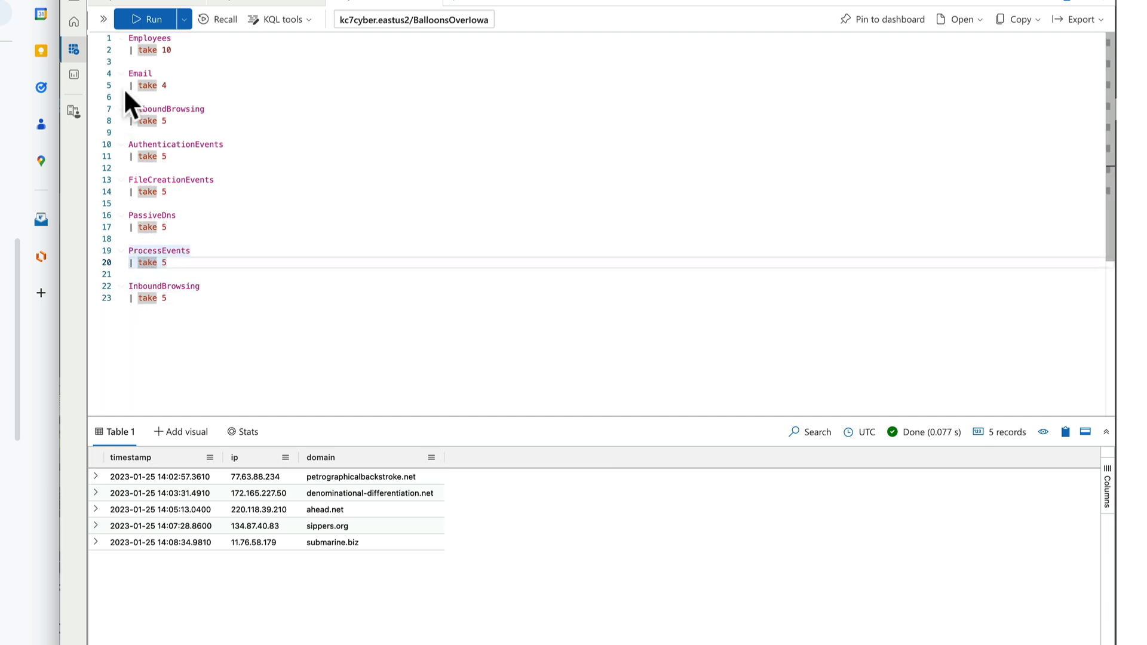
click(149, 20)
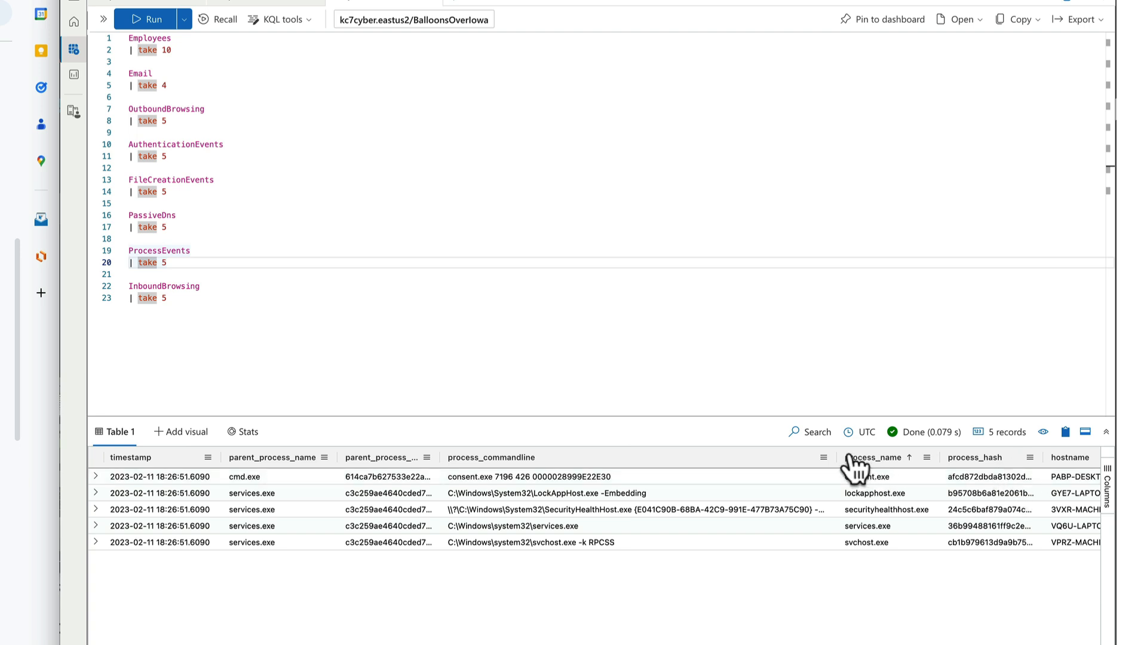
drag(836, 457, 680, 458)
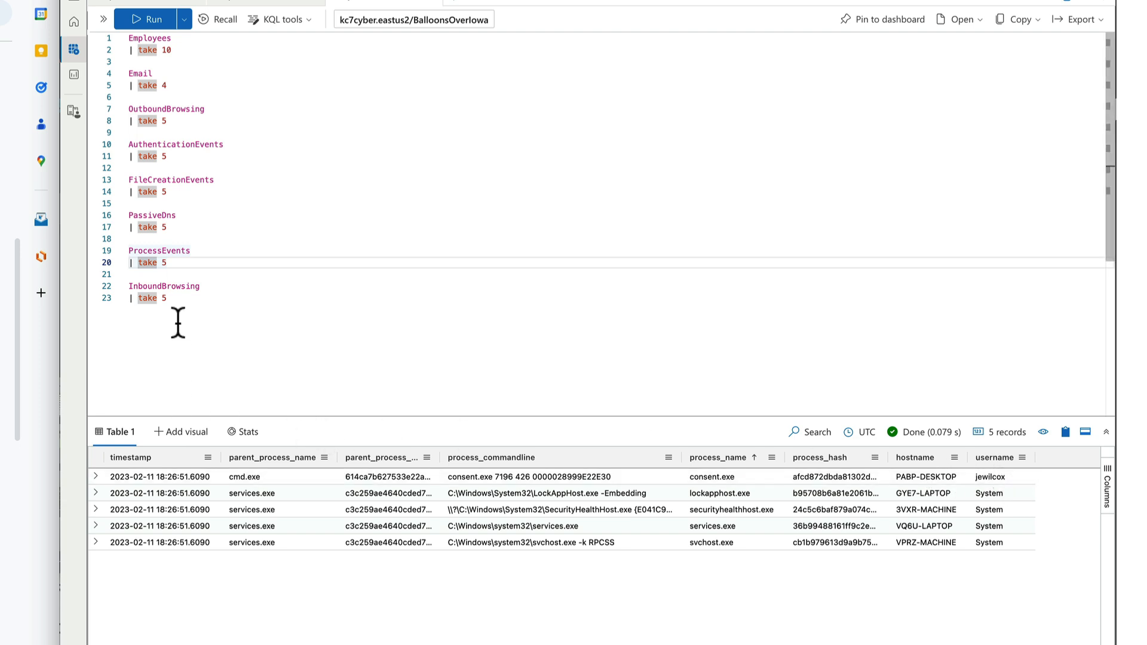
- Run only the InboundBrowsing "take 5" query to review its columns
click(173, 301)
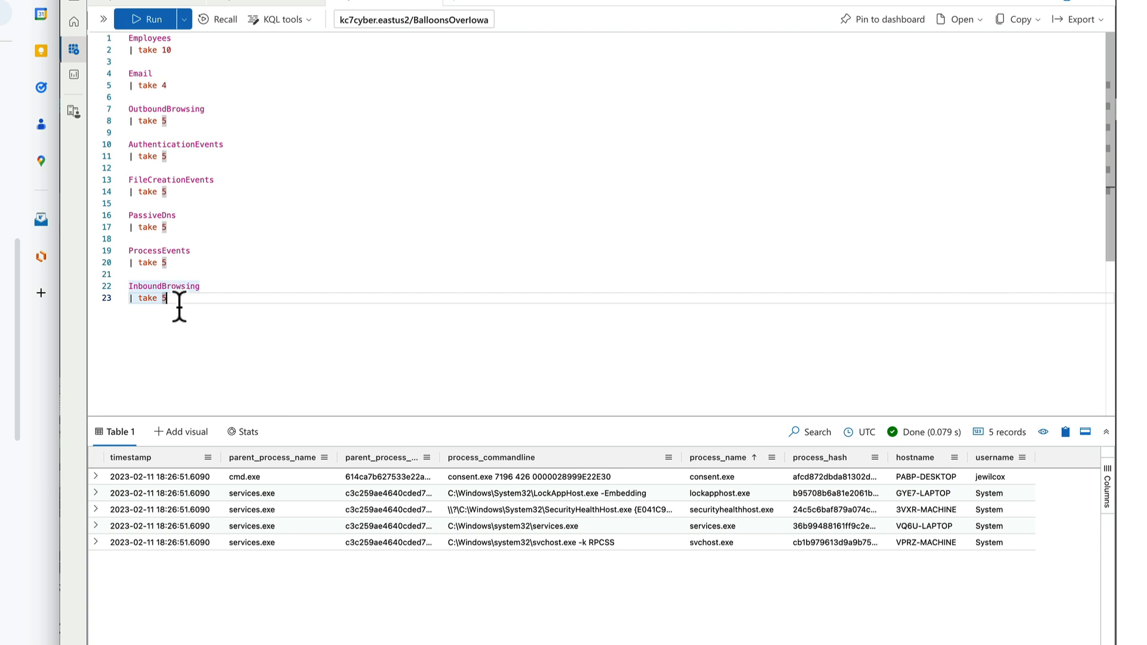
drag(174, 298, 124, 291)
click(146, 19)
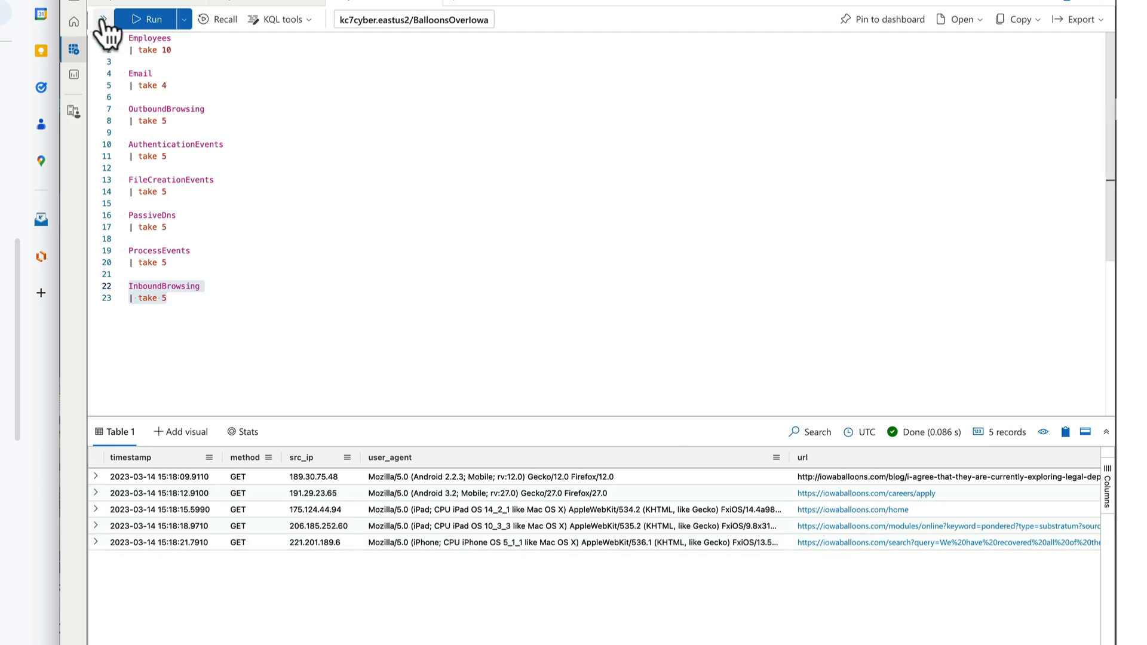
- Expand the database tree and check off the Practice item about exploring the other tables in the lab document
click(123, 24)
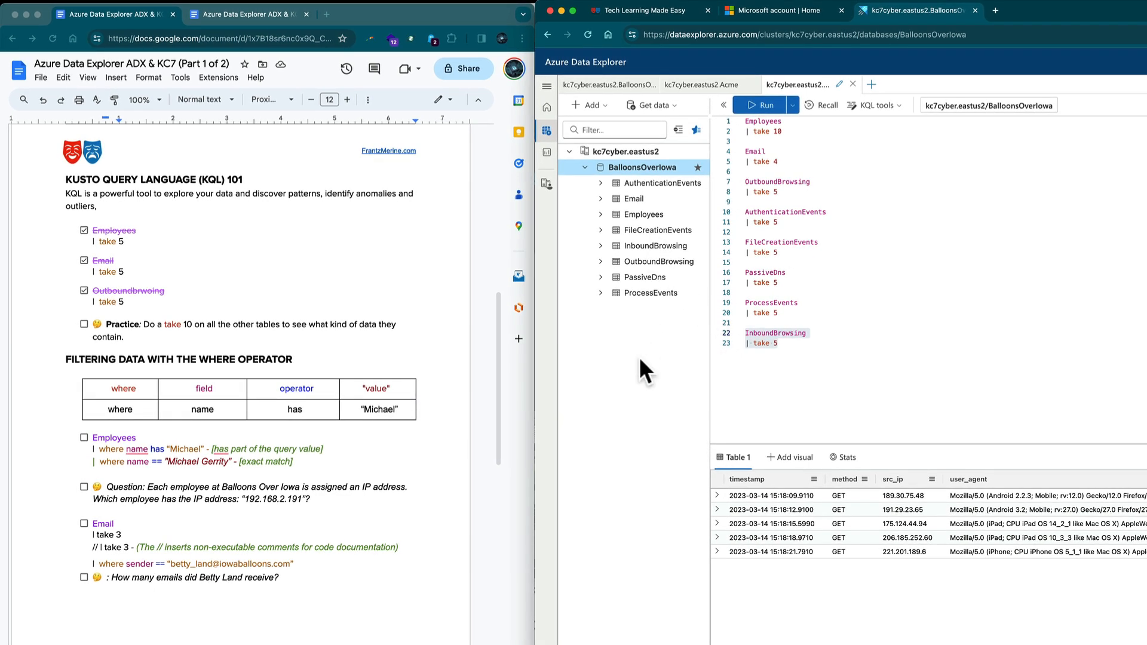
scroll(362, 572, down, 3)
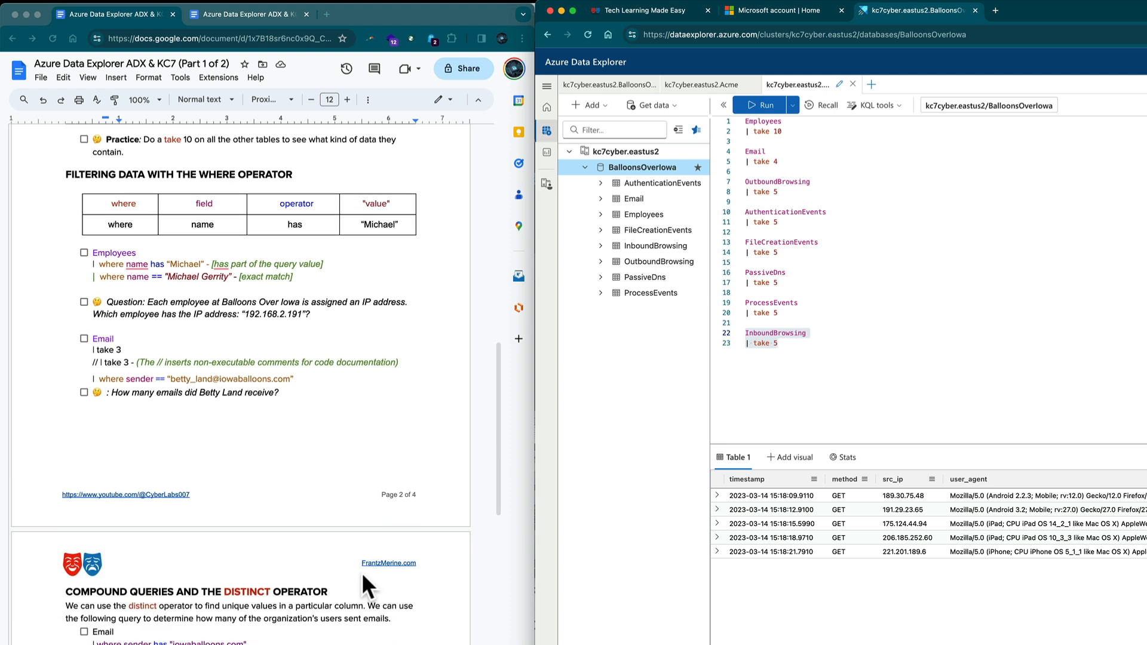
scroll(304, 463, up, 1)
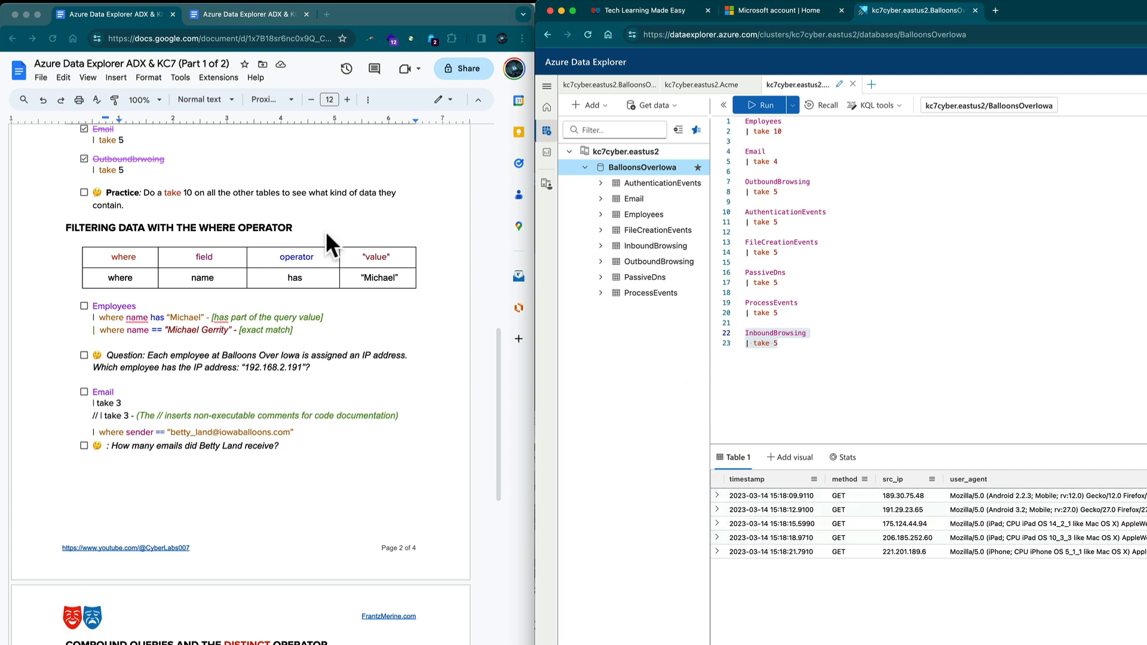
click(83, 192)
click(84, 192)
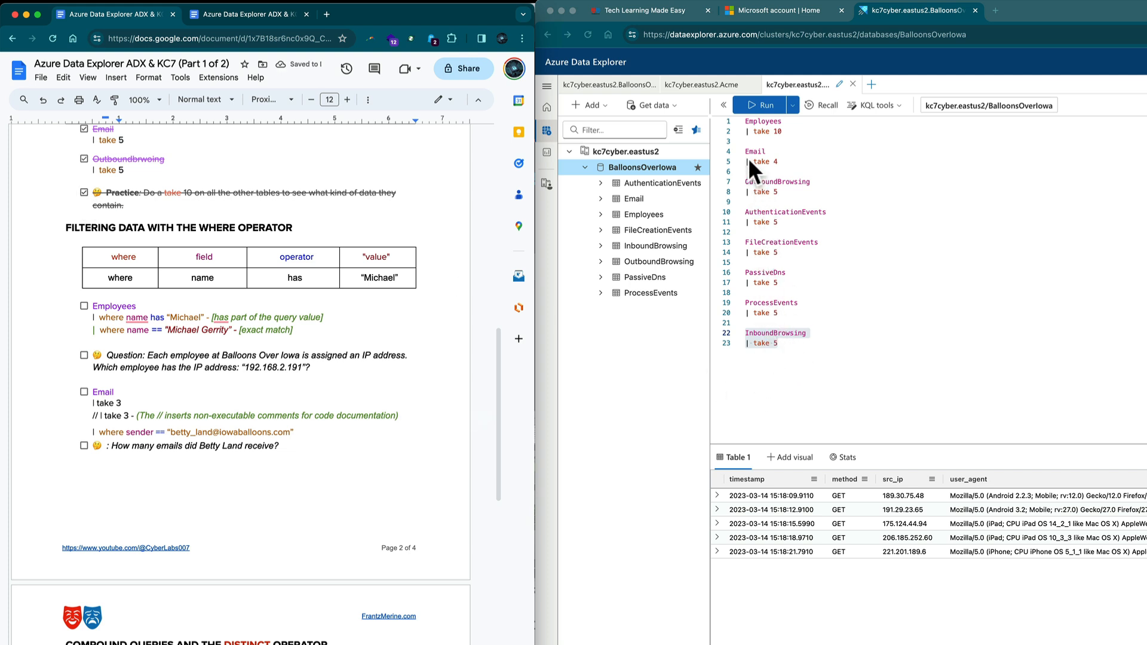
- Start a new query on the Employees table below the InboundBrowsing query, leaving a blank line between them
click(800, 359)
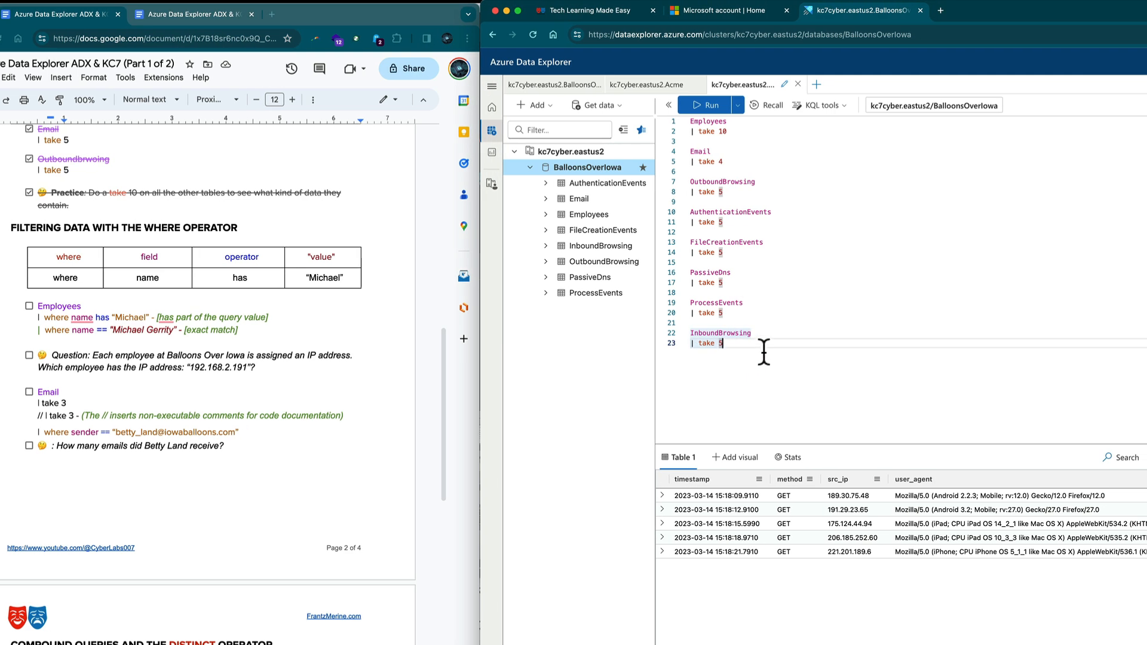
key(Return)
key(Return)
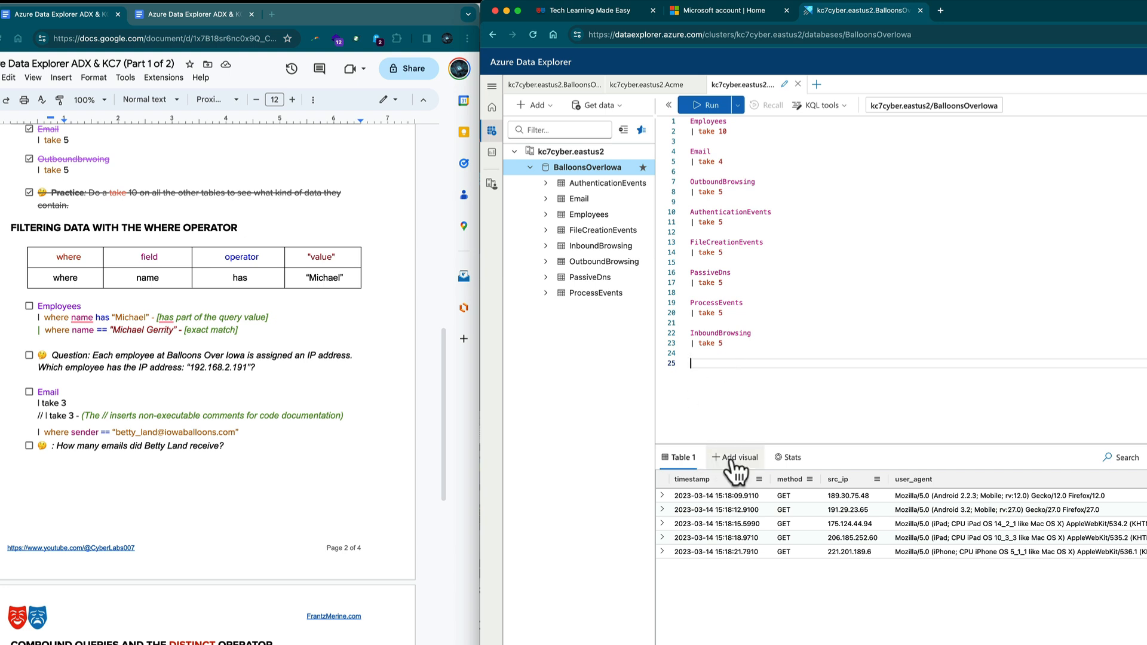
click(599, 213)
double_click(598, 213)
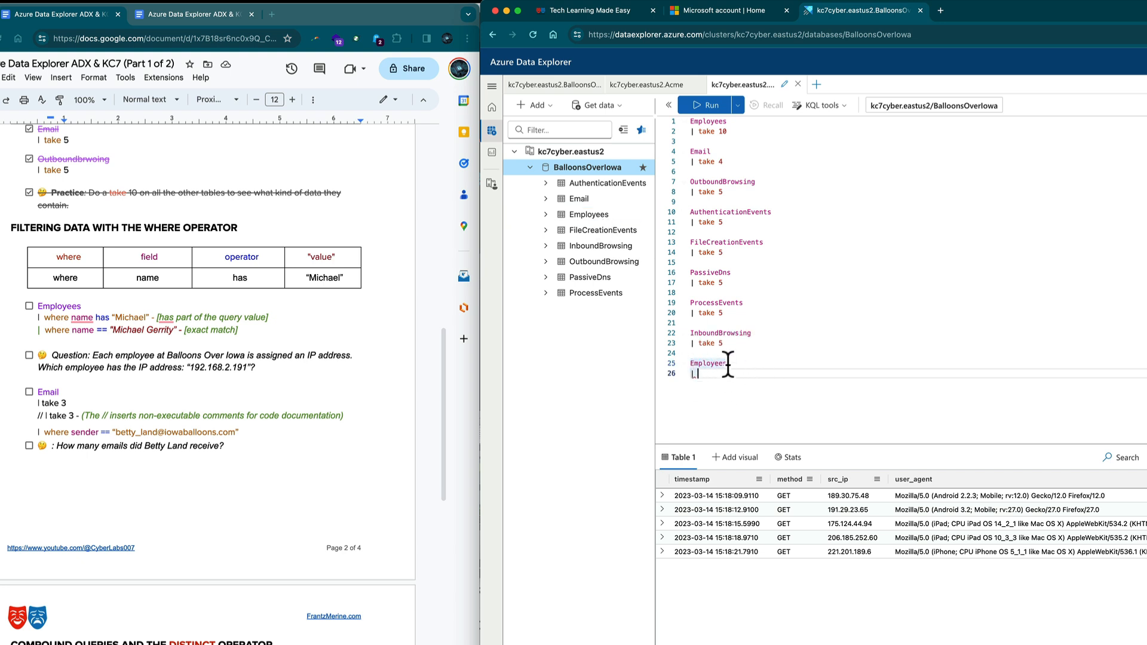
text(| where)
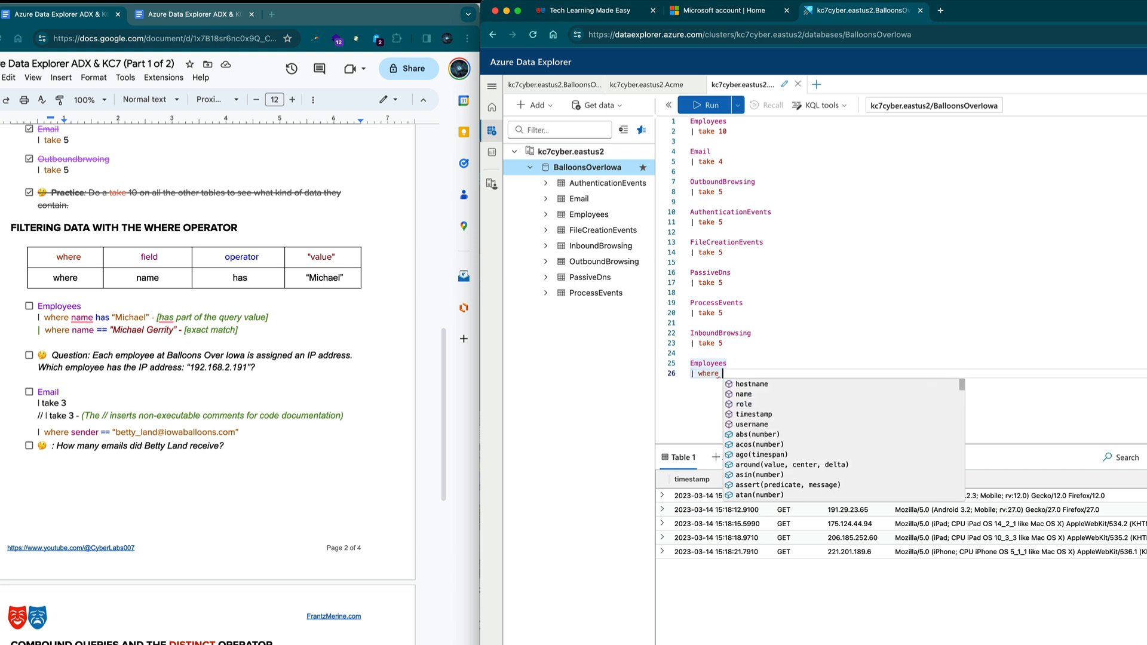
key(BackSpace)
key(BackSpace)
key(BackSpace)
key(BackSpace)
key(BackSpace)
key(BackSpace)
- Run the new Employees query with "take 3" and collapse the database tree to widen the results
text(take 3)
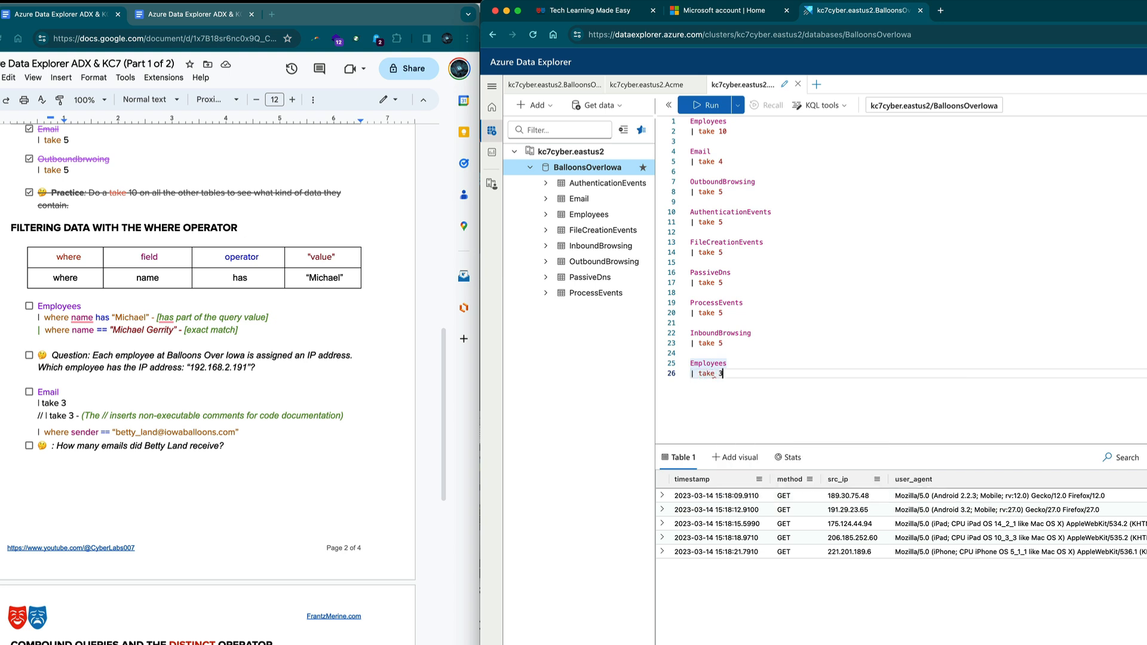
key(shift+Return)
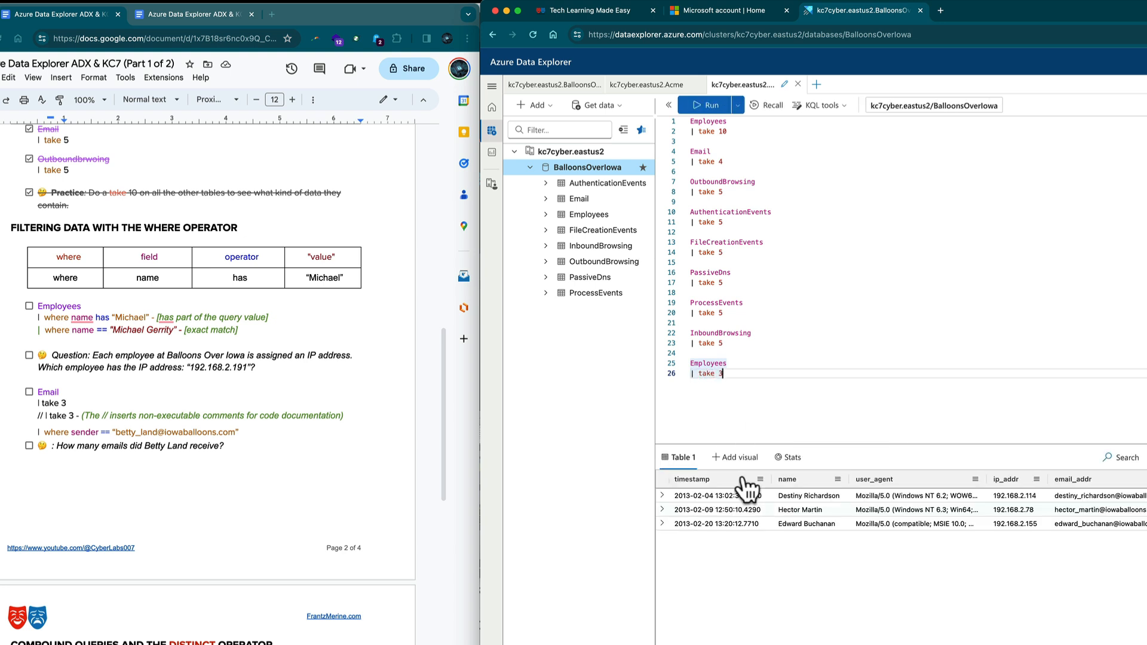
click(667, 105)
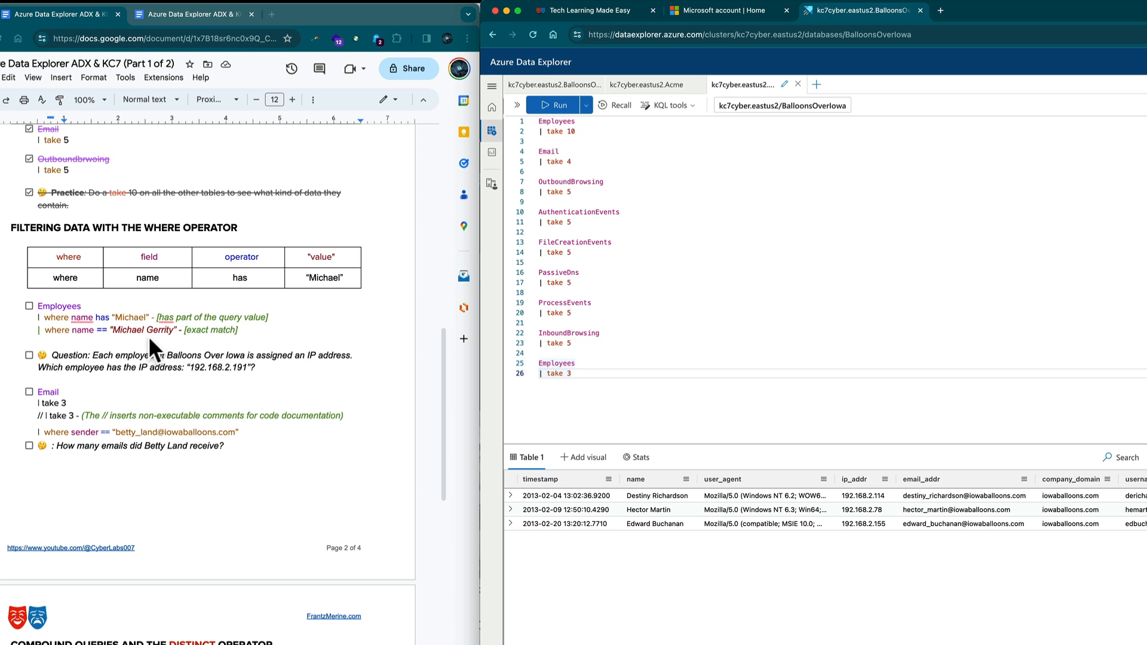
- Replace the take clause with a "where name has" filter using the lab's example first name, and run the Employees query
double_click(556, 373)
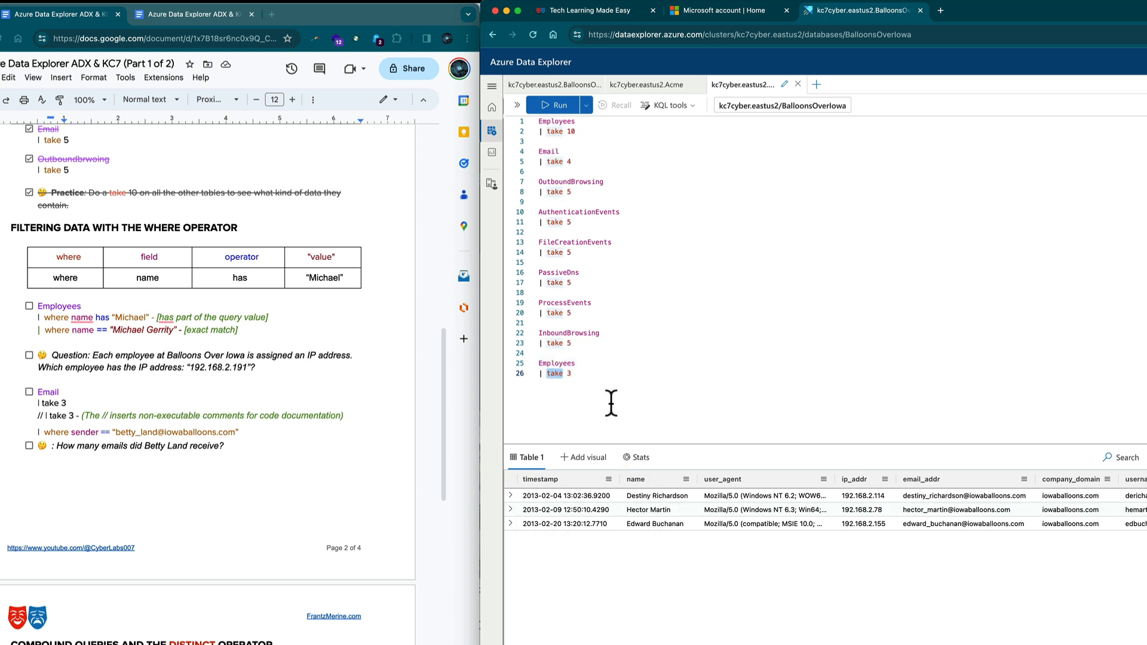
text(where name  )
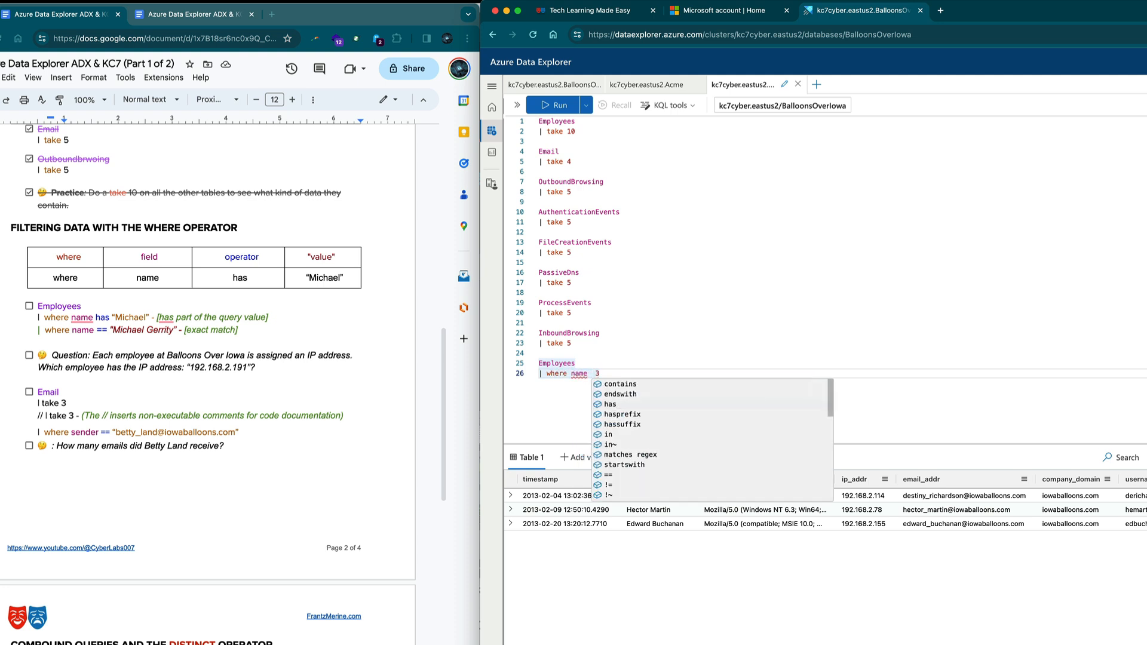
text(has ")
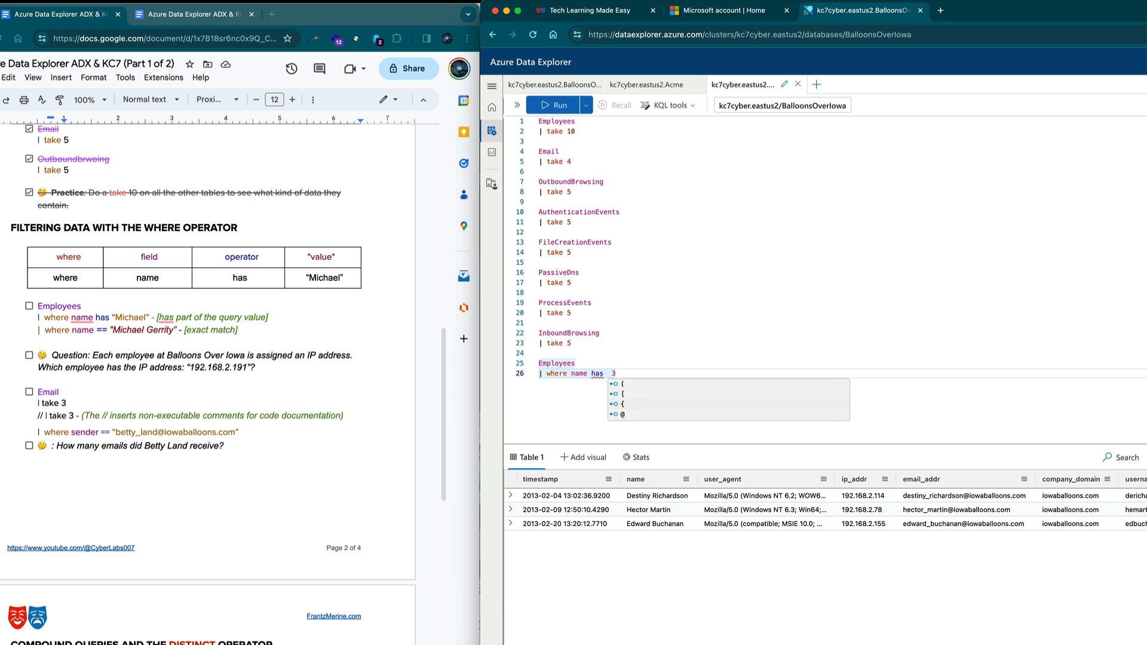
text(Michae)
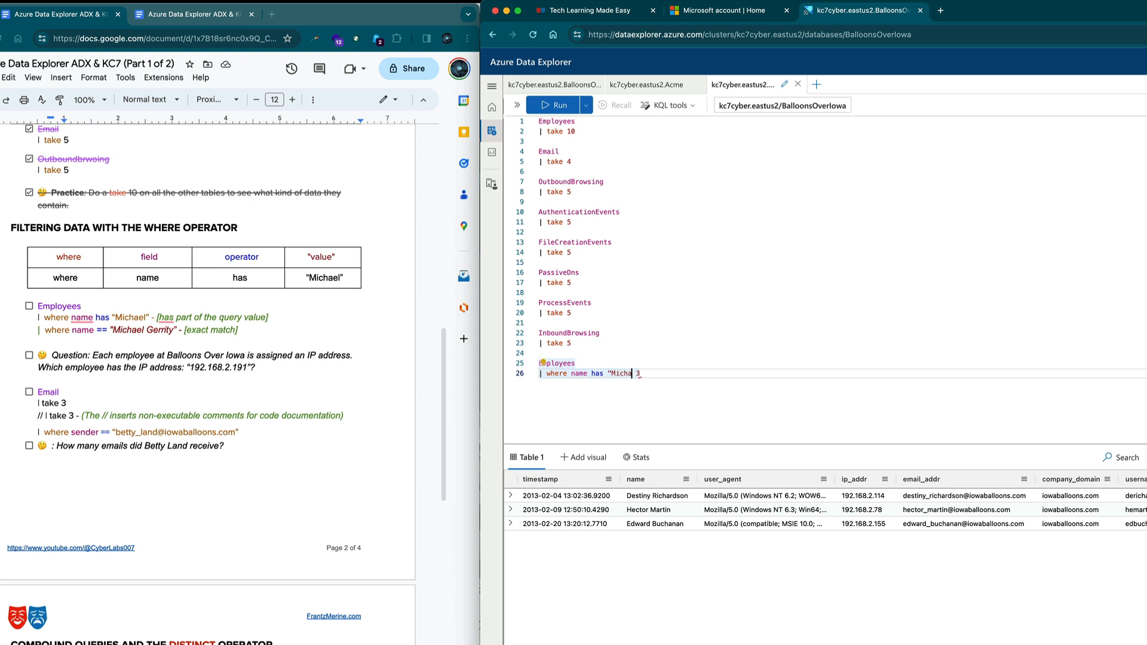
text(l")
key(Return)
key(shift+Return)
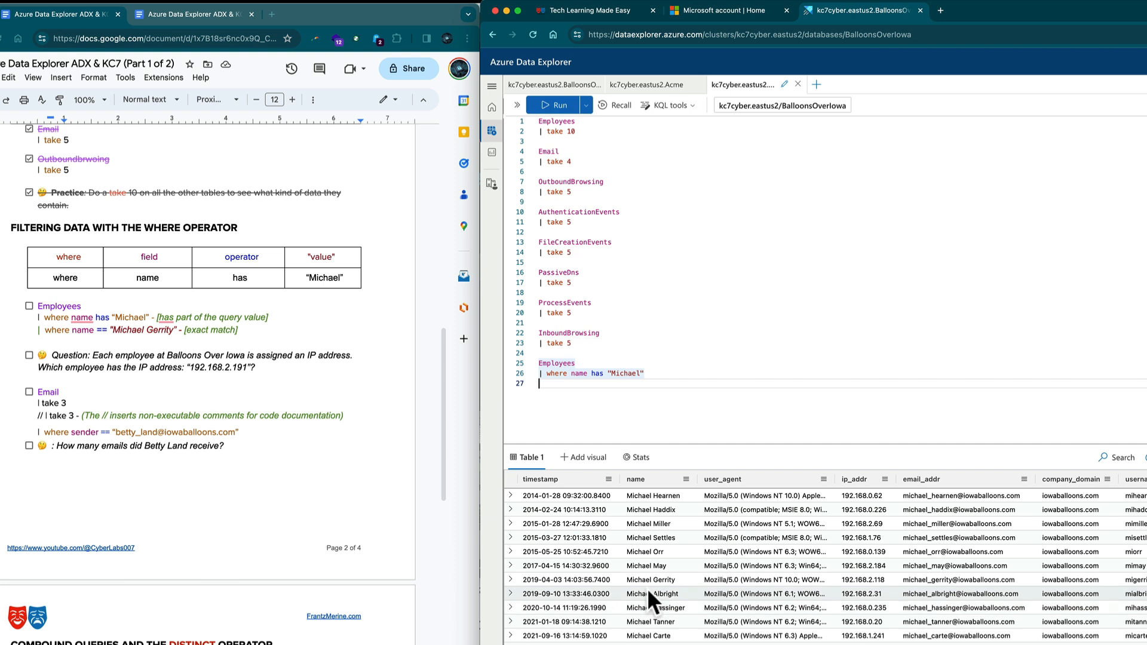
- Add the surname initial H after the first name in the "has" filter and run the Employees query
double_click(638, 373)
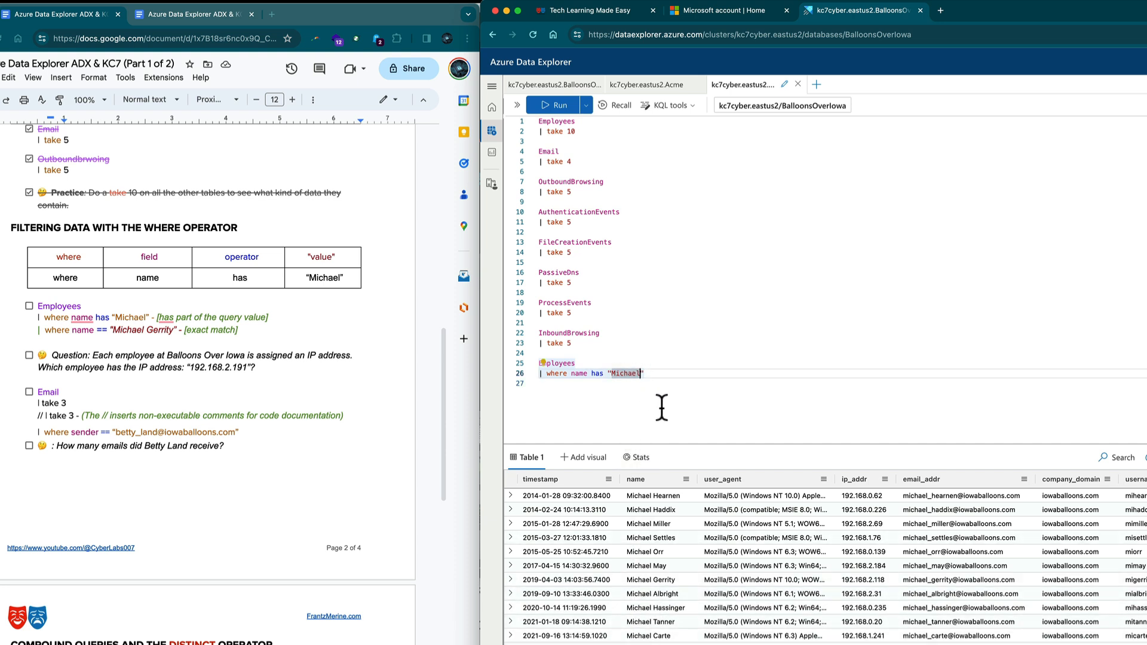
key(End)
key(alt+shift+Left)
key(shift+Return)
text(H)
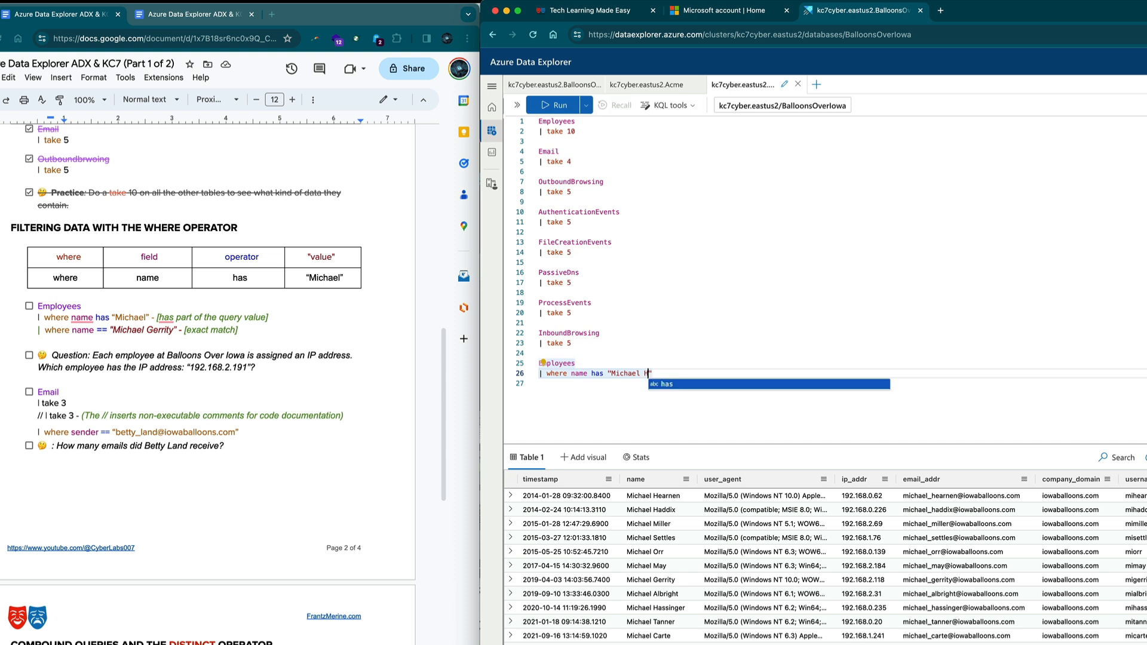
key(shift+Return)
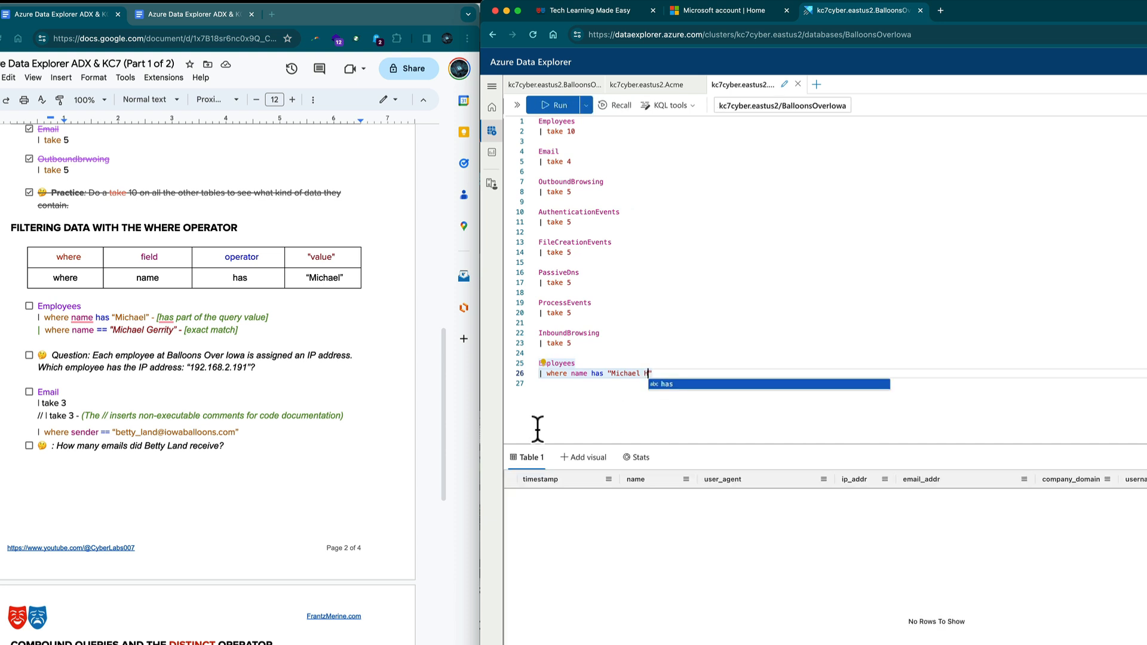
- Replace the "has" operator with "contains" in the Employees name filter and run the query
double_click(597, 373)
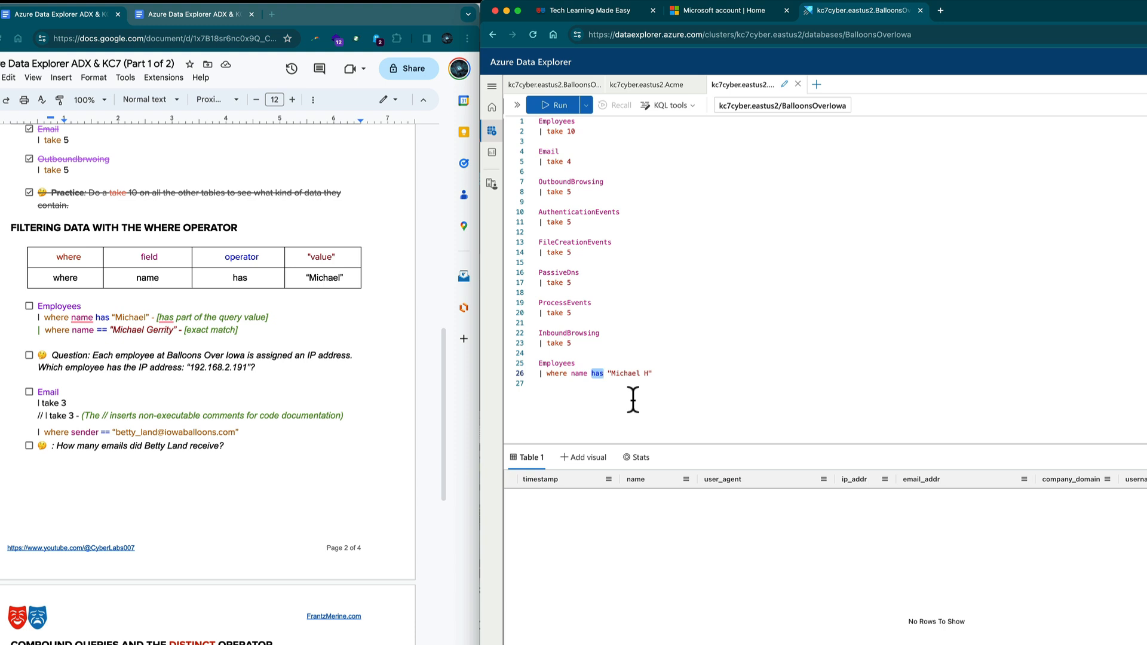
text(cona)
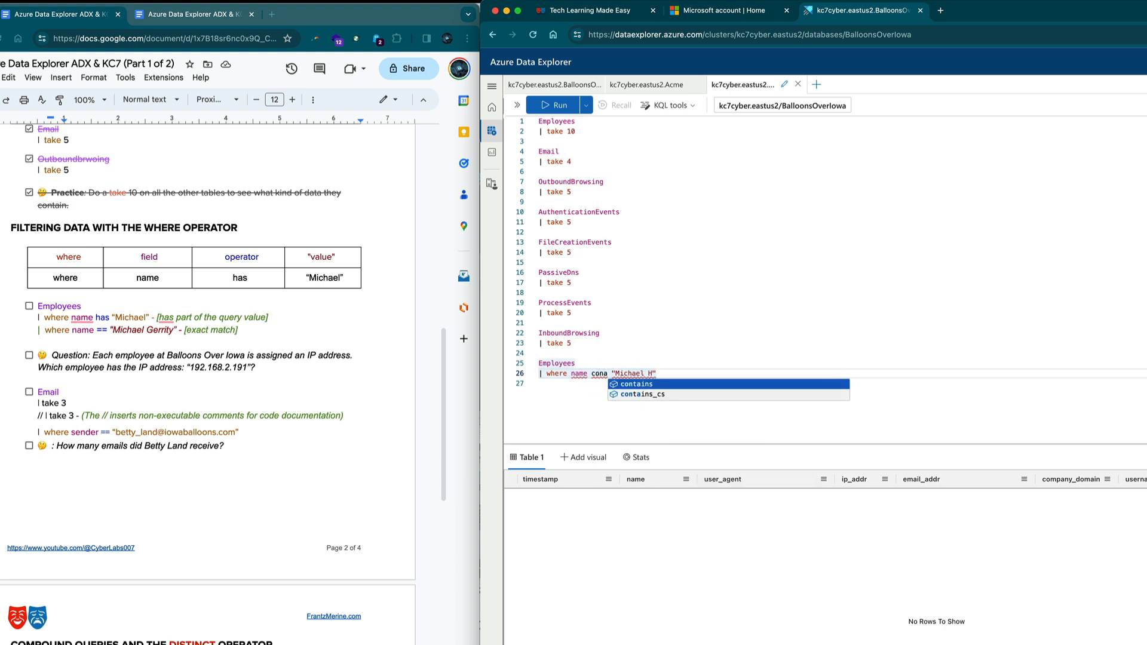
click(648, 386)
text(')
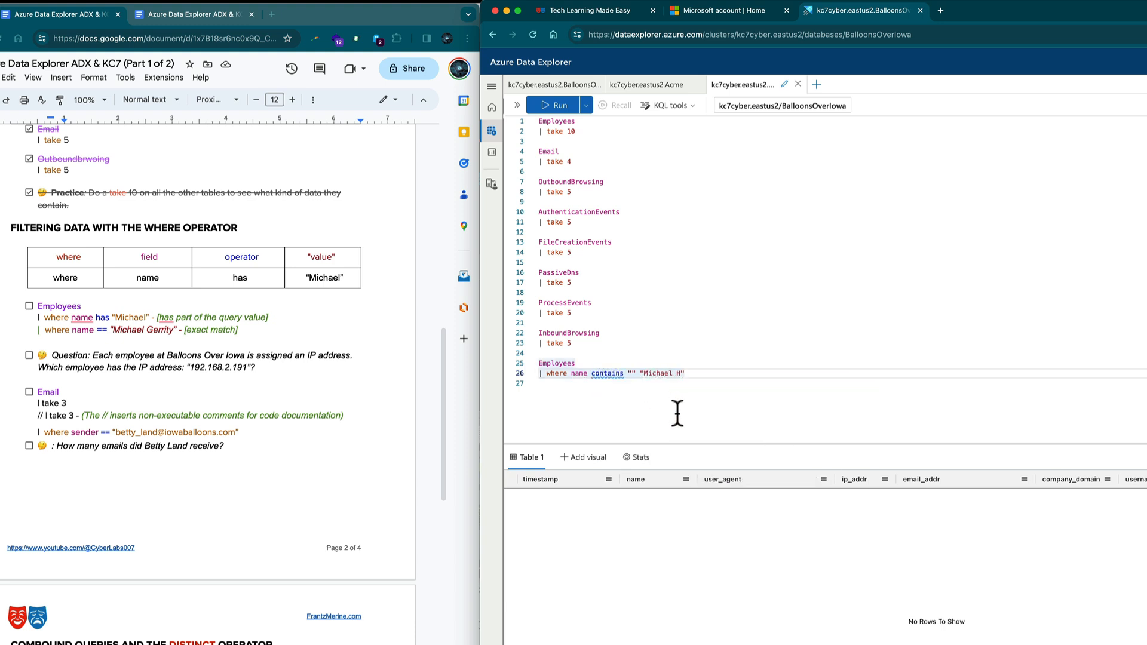
click(640, 375)
key(BackSpace)
key(BackSpace)
key(BackSpace)
key(Return)
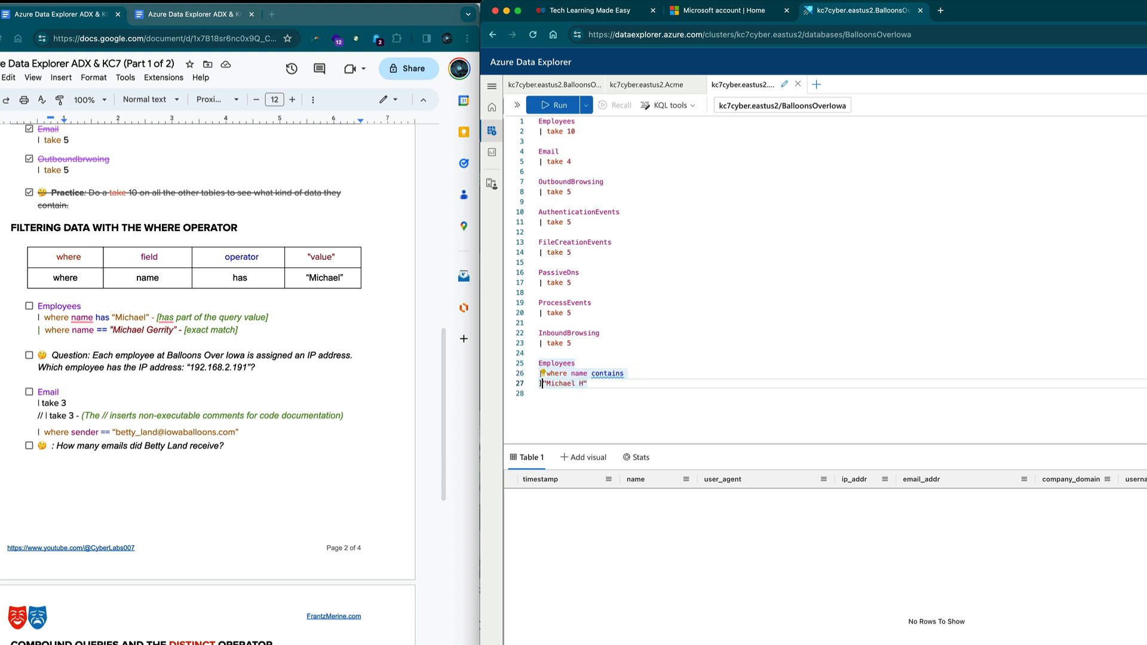
key(BackSpace)
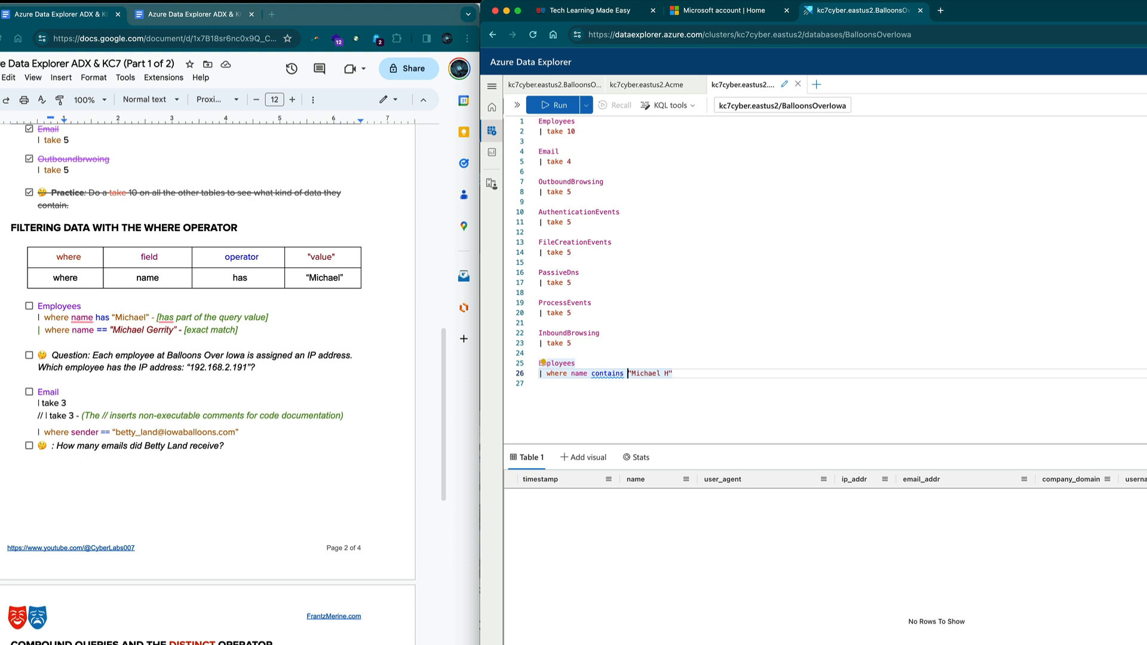
key(shift+Return)
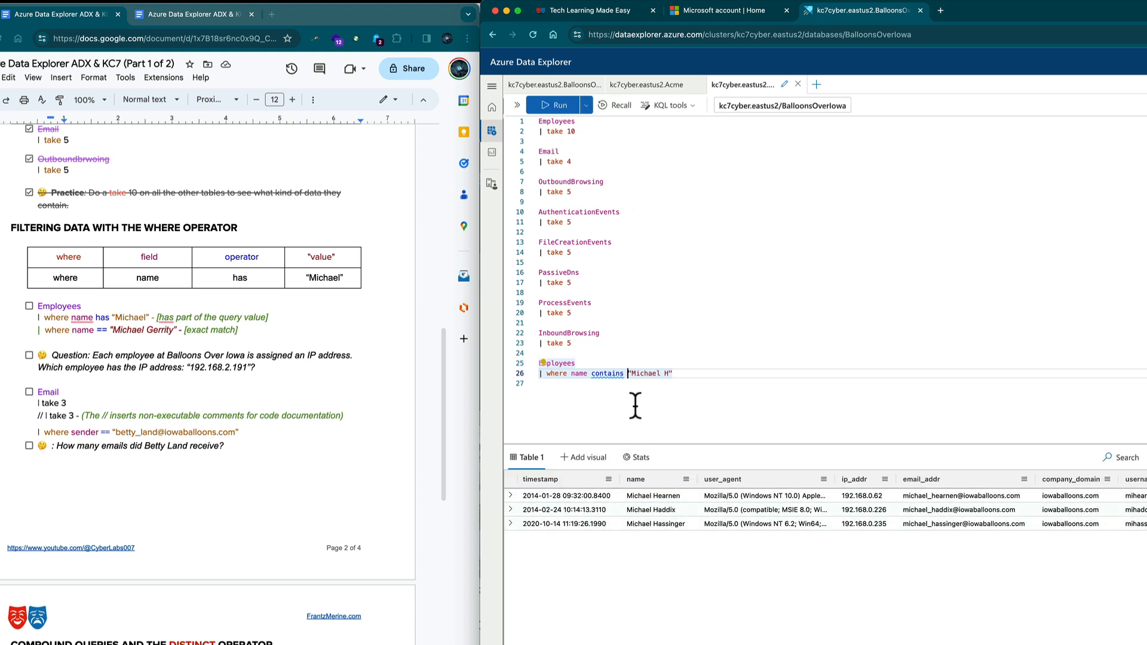
- Change the name filter to an exact "==" match on the lab example's full employee name and run the query
click(624, 373)
key(BackSpace)
text(s)
double_click(612, 373)
text(==)
key(Right)
key(Right)
key(Right)
key(Right)
key(Right)
key(Right)
key(Right)
key(Right)
key(Right)
key(Right)
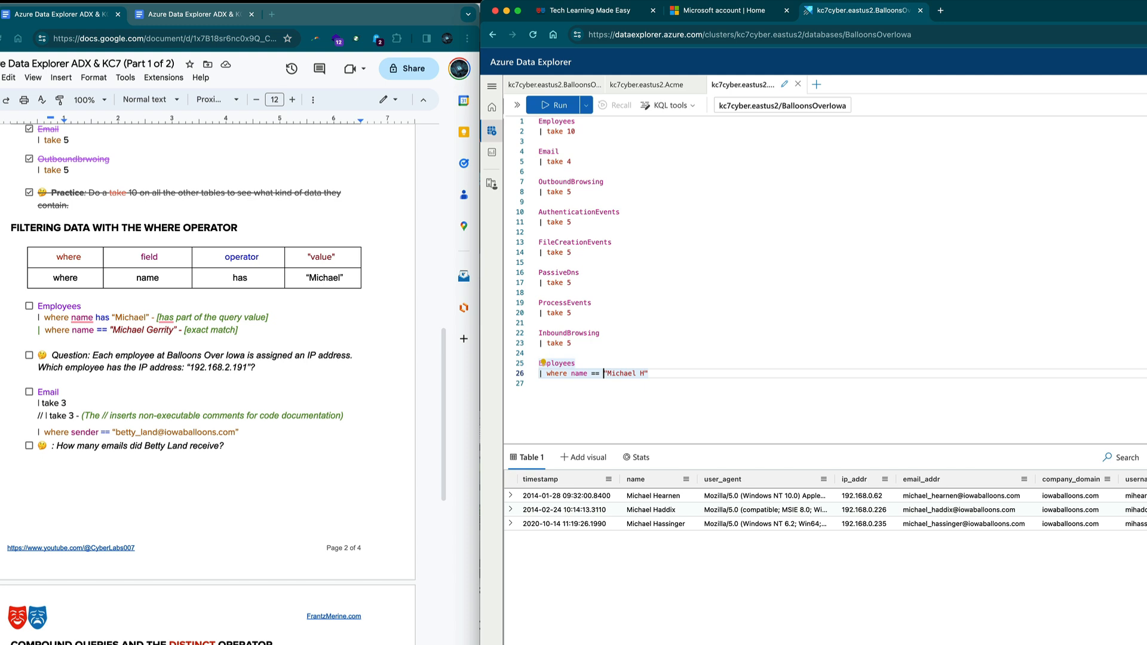
text(Gerrity)
key(Delete)
key(shift+Return)
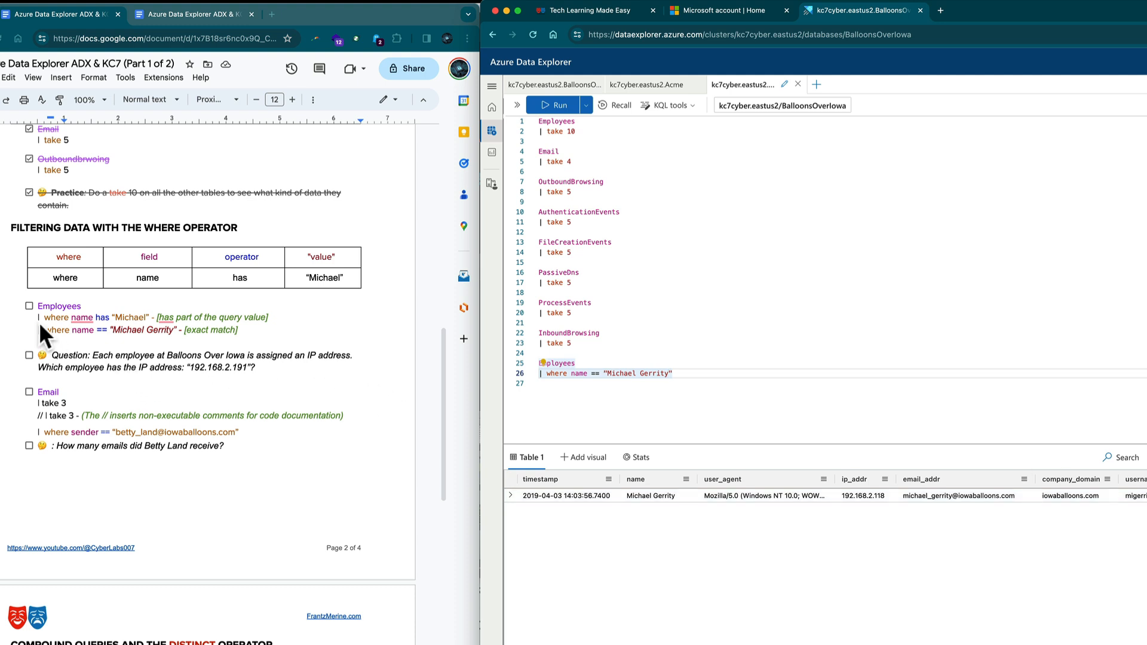
- In the Google Docs lab sheet, tick off the Employees filtering exercise and select the IP address in the question below it
click(27, 303)
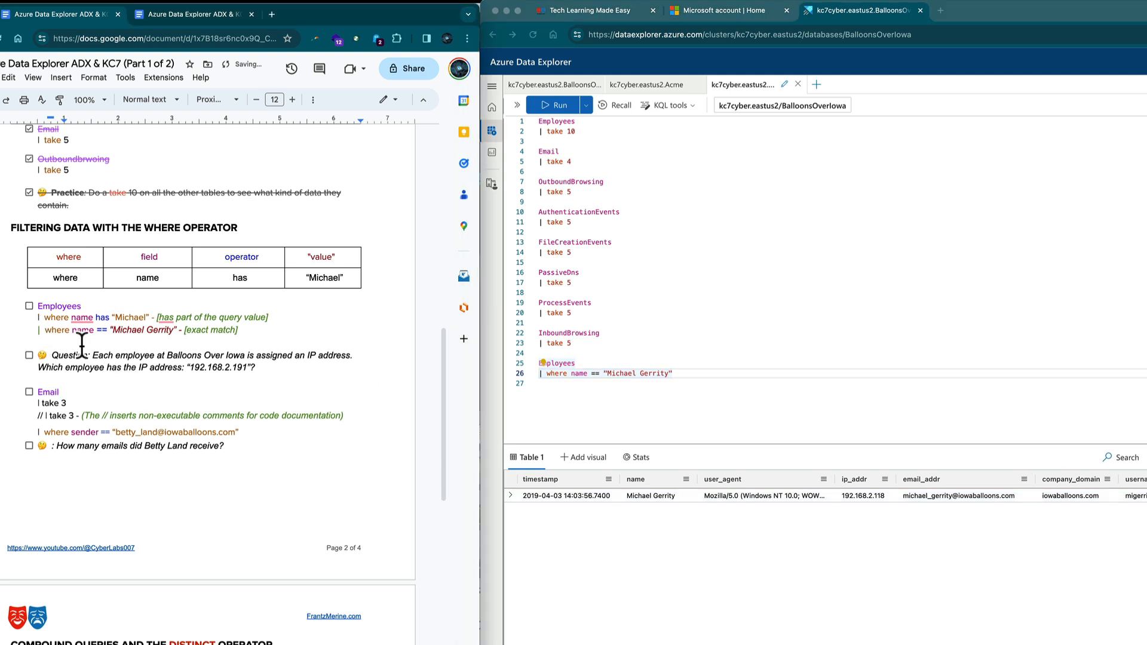
click(29, 306)
drag(247, 366, 191, 369)
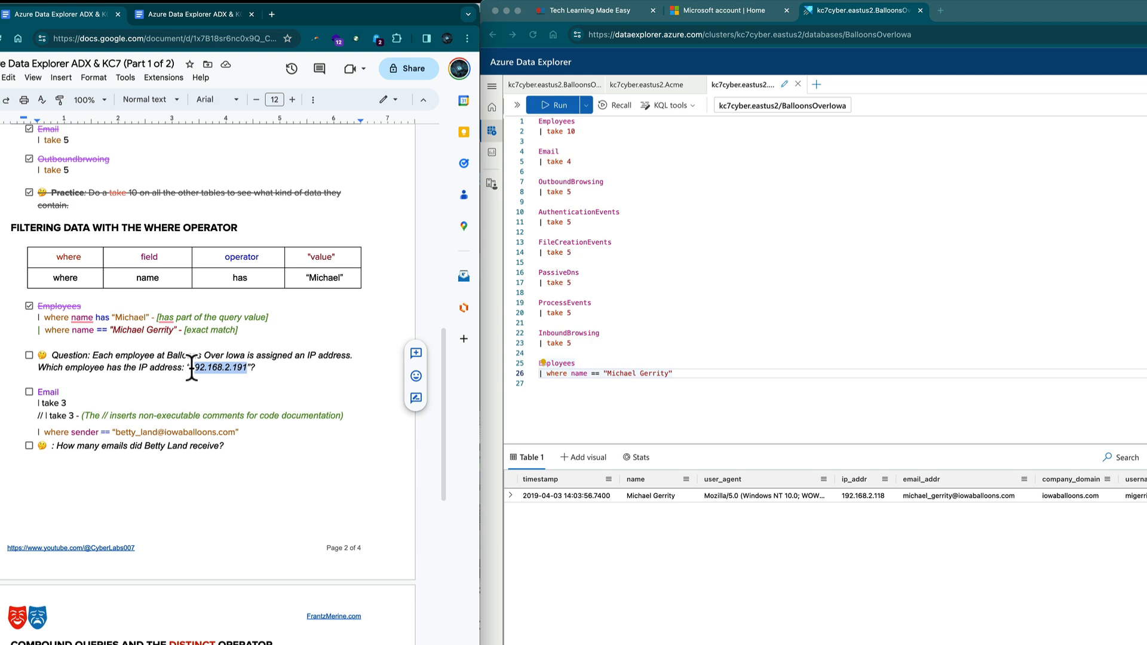
- In Azure Data Explorer, replace the Employees name filter with ip_addr == "192.168.2.191" and run the query
click(492, 395)
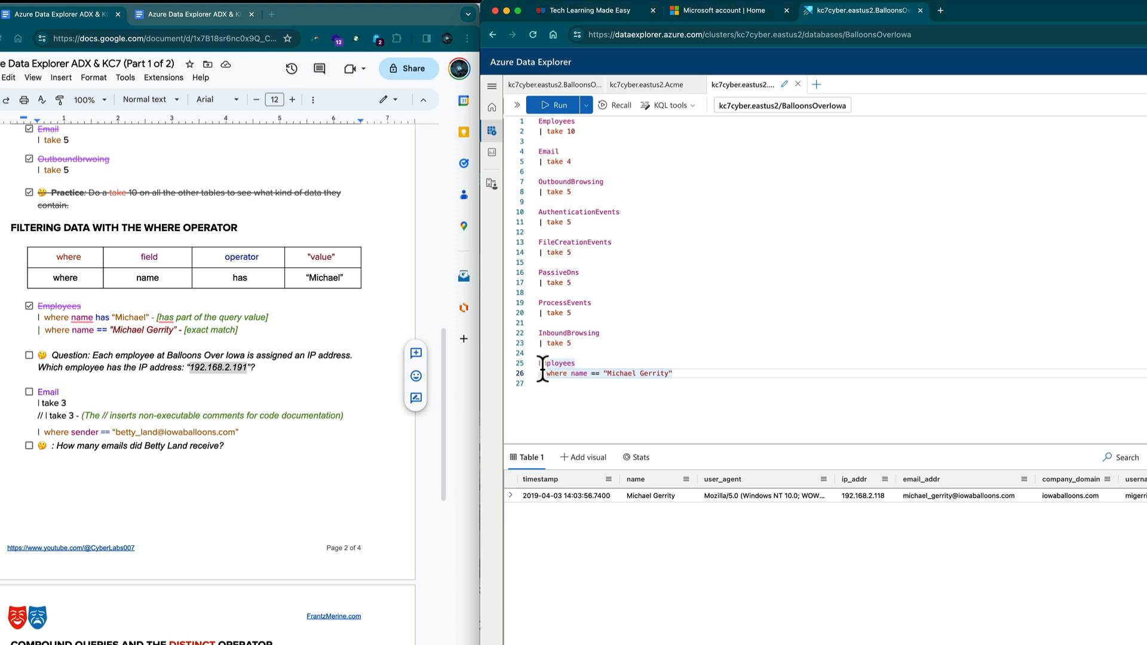
click(541, 373)
drag(568, 373, 681, 376)
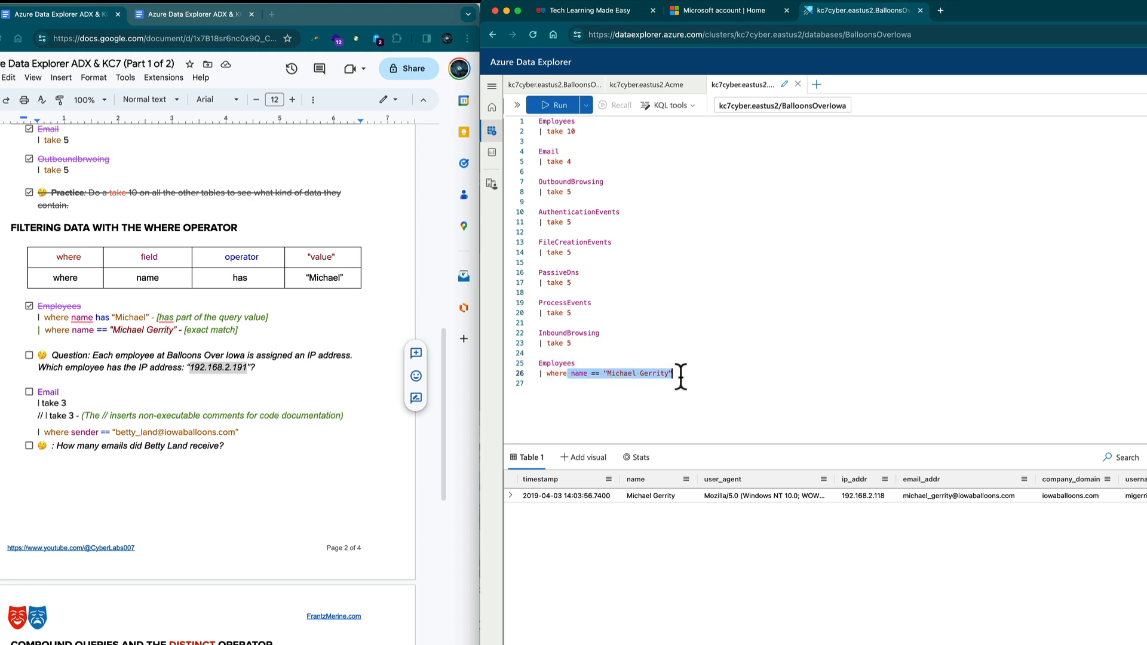
key(BackSpace)
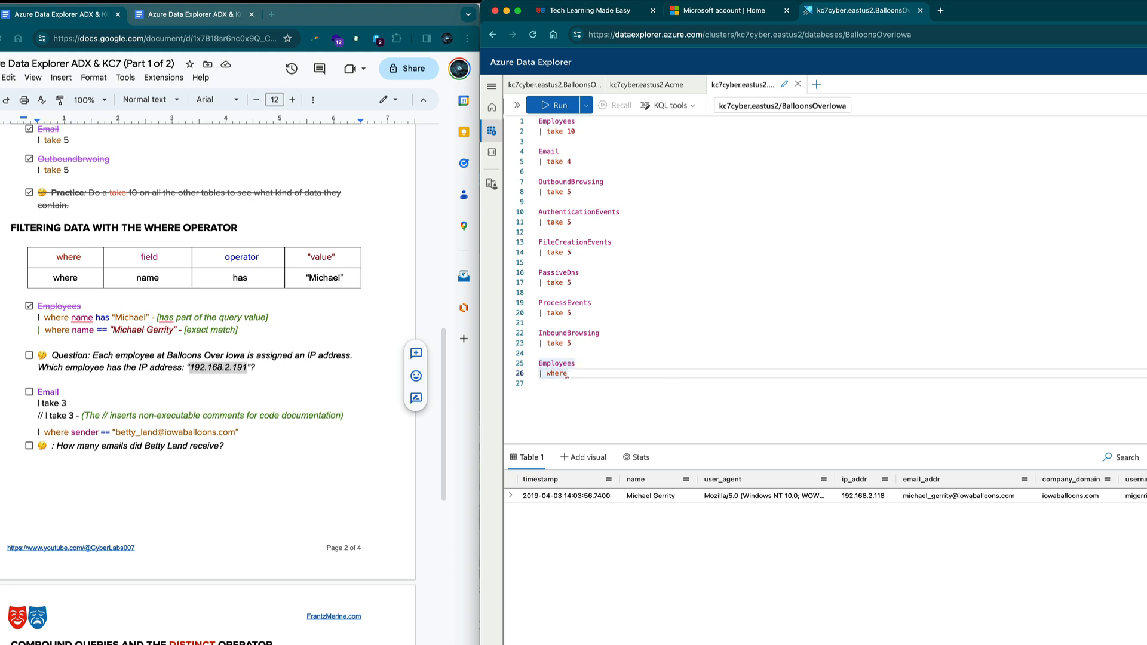
text(ip)
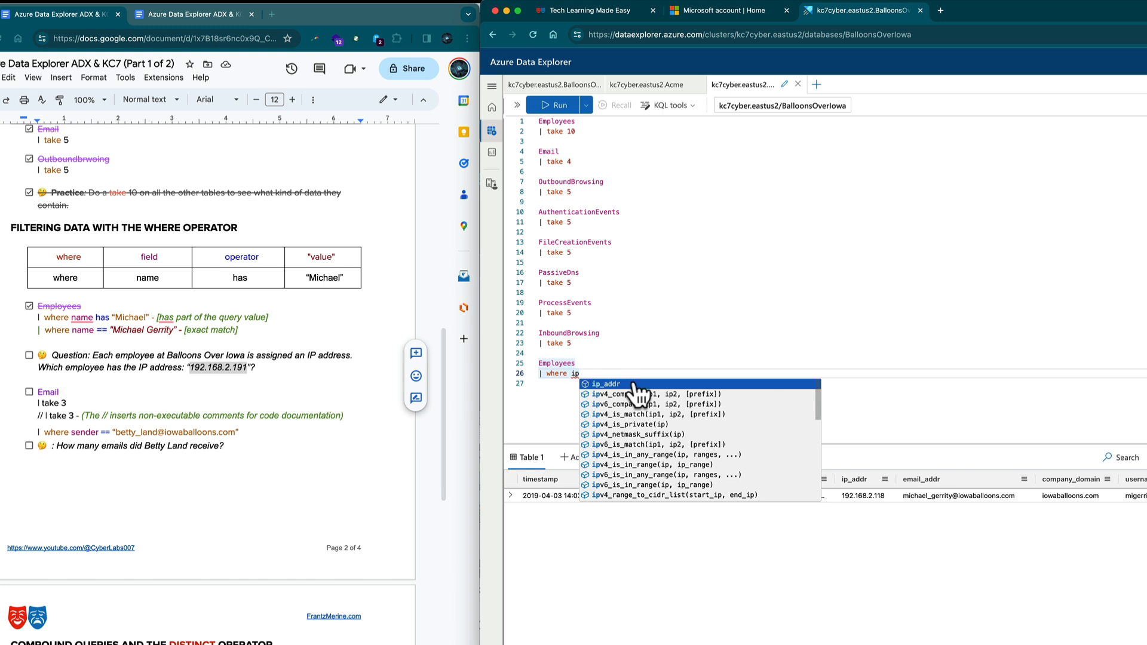
key(Tab)
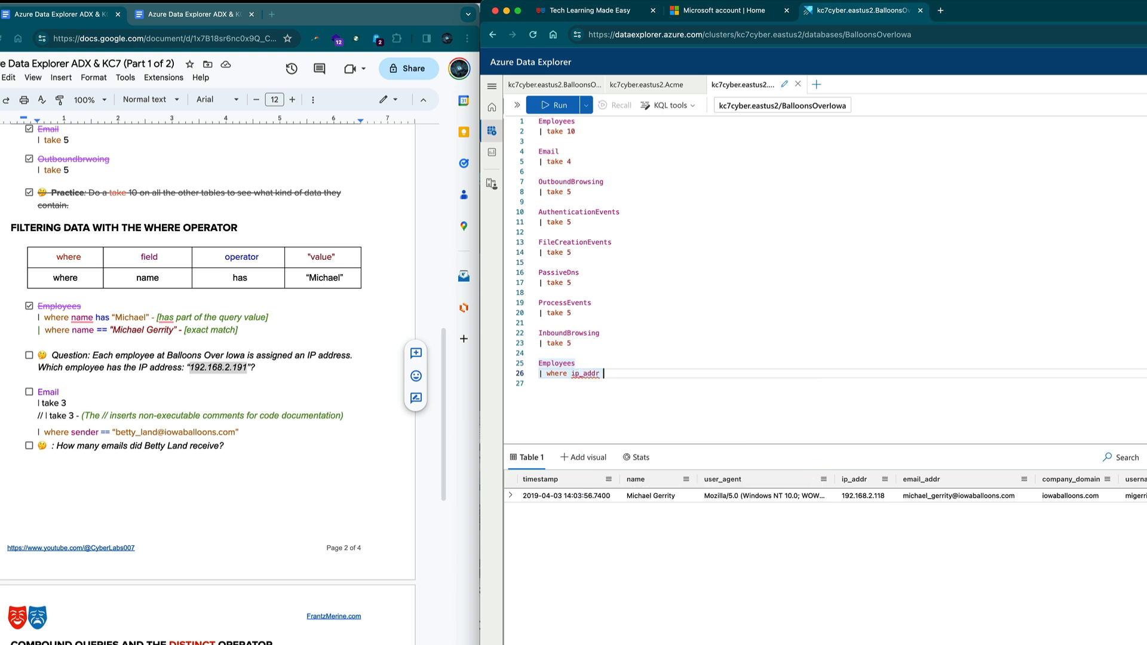
text(== ")
text(192.168.2.191)
text(")
key(shift+Return)
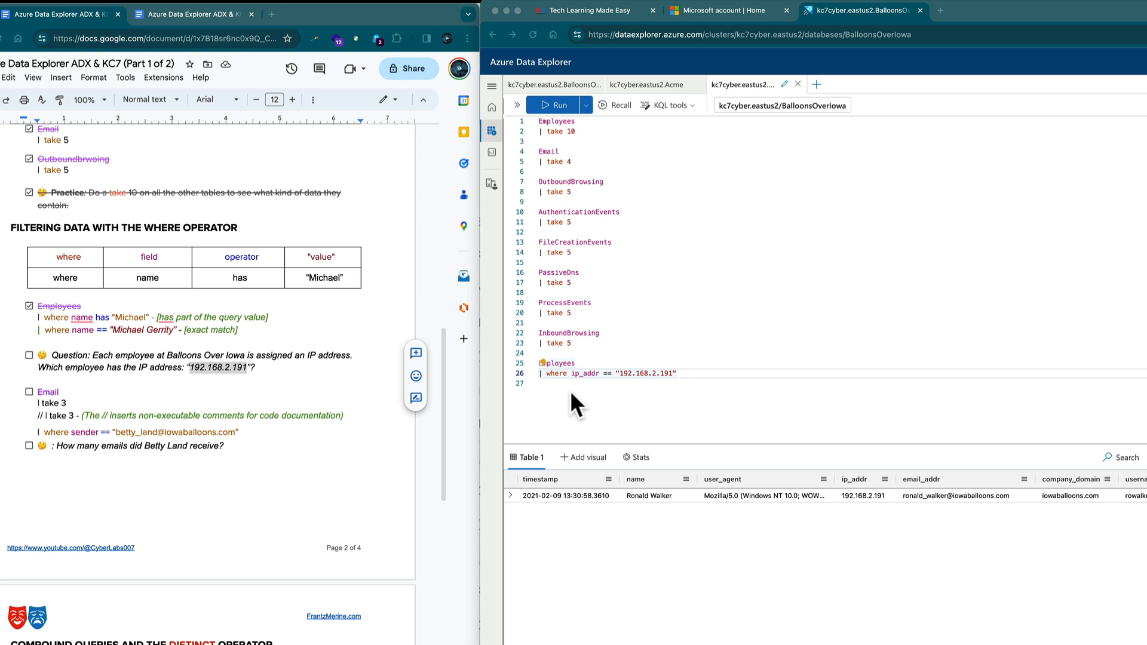
- Replace the where line of the Employees query with | search "192.168.2.191" and run it
click(570, 395)
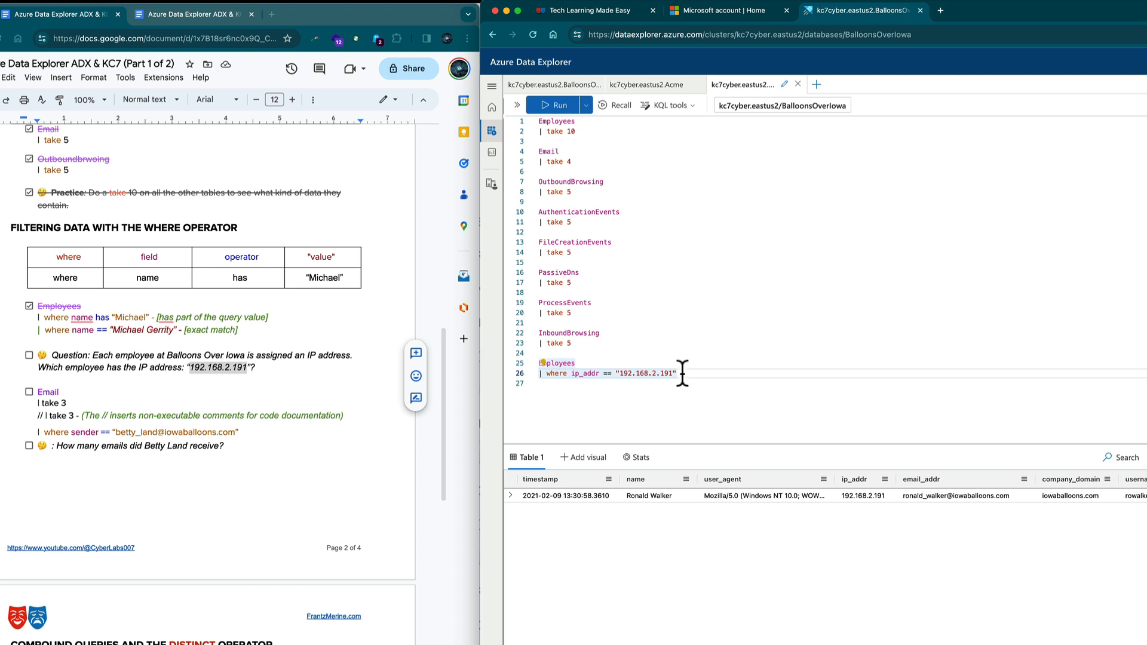
drag(681, 373, 540, 374)
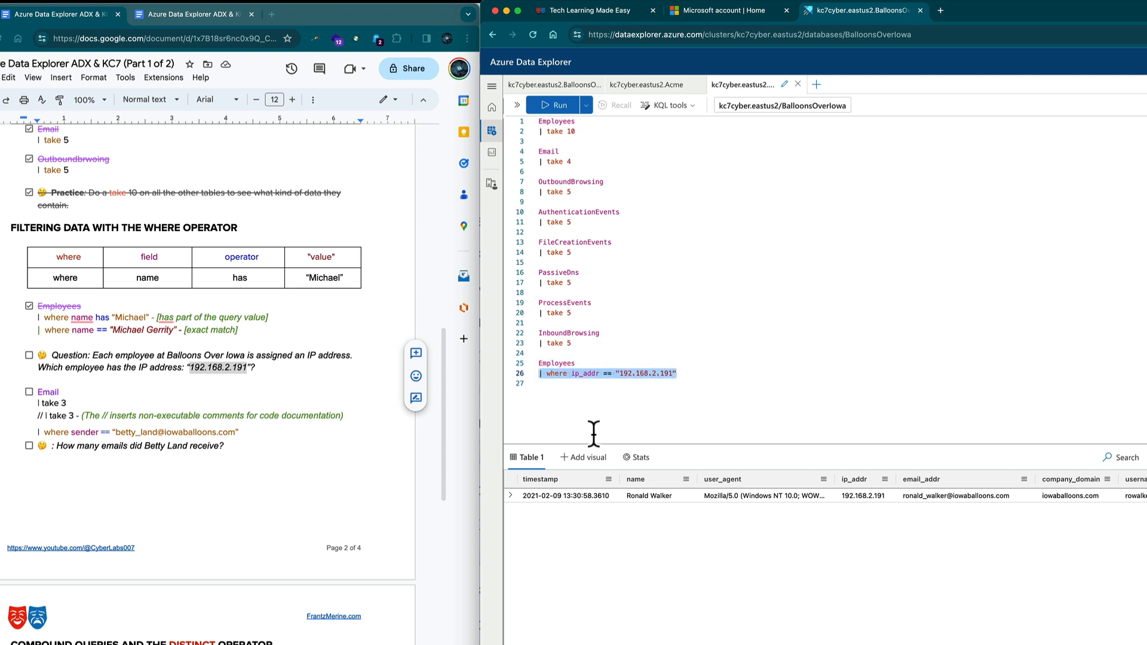
key(BackSpace)
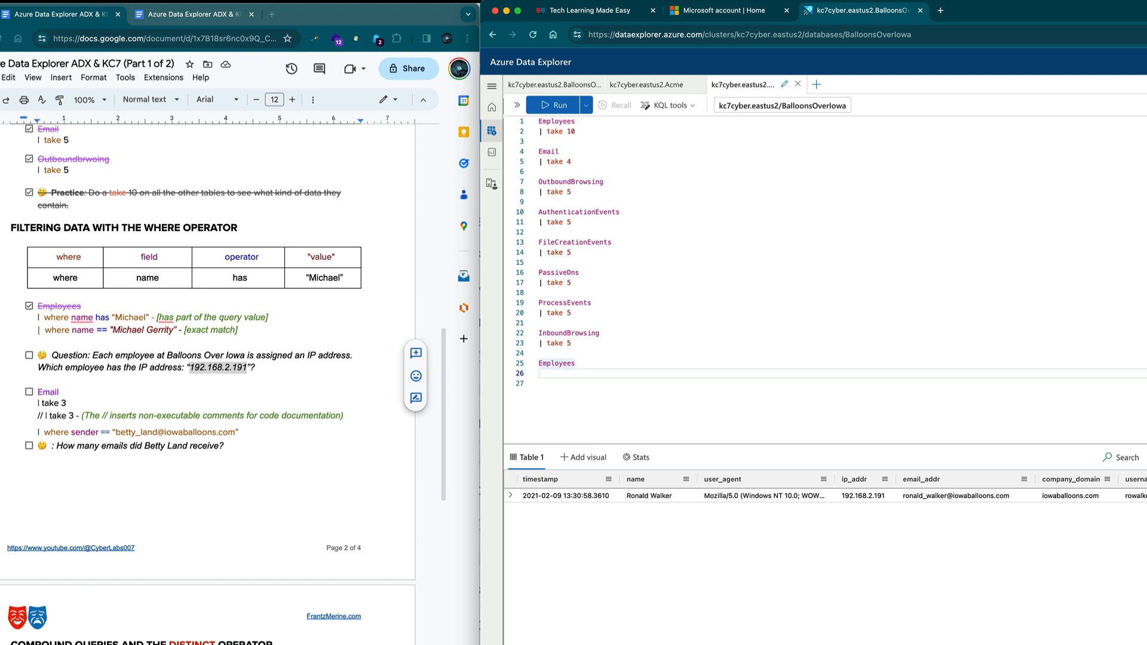
text(| se)
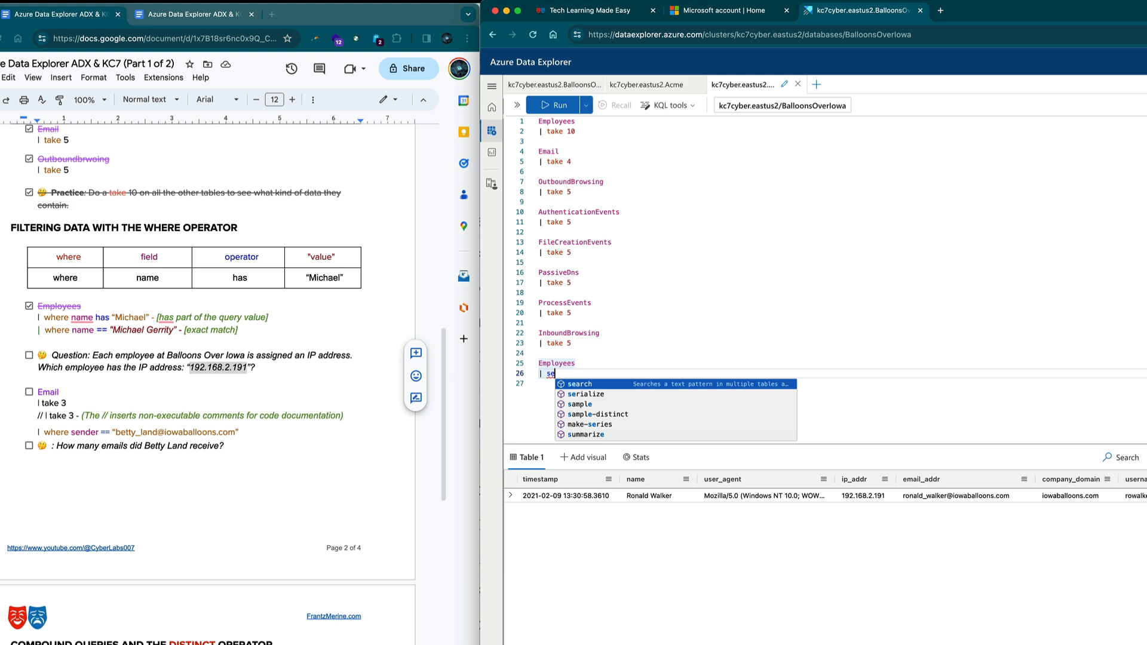
key(Tab)
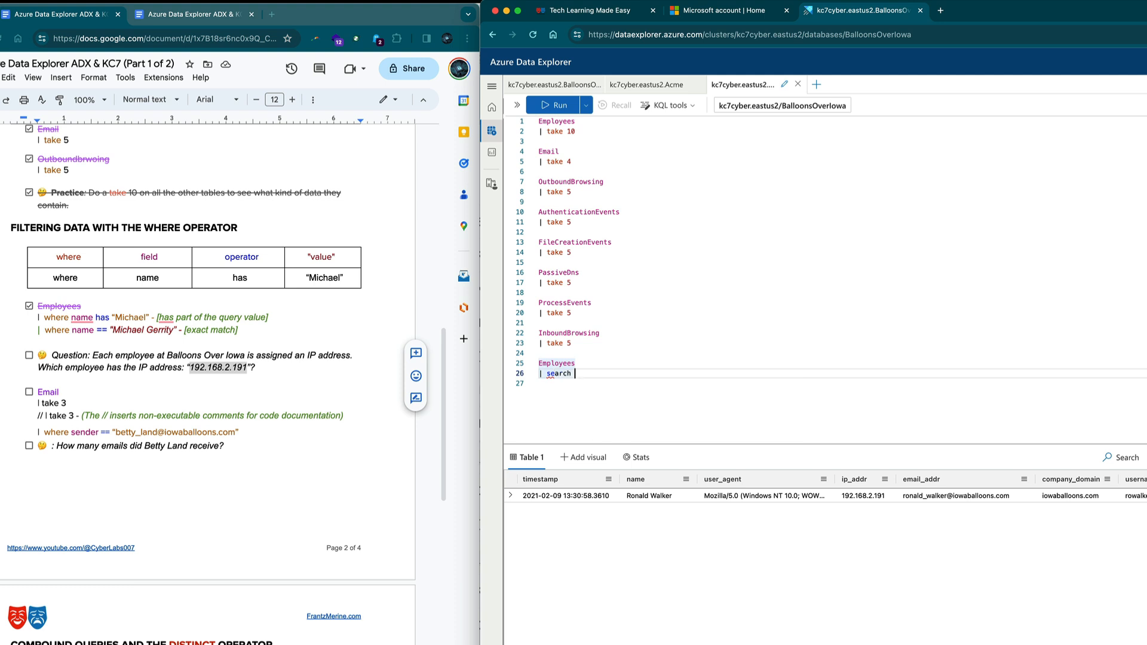
text(")
key(Return)
text(| se)
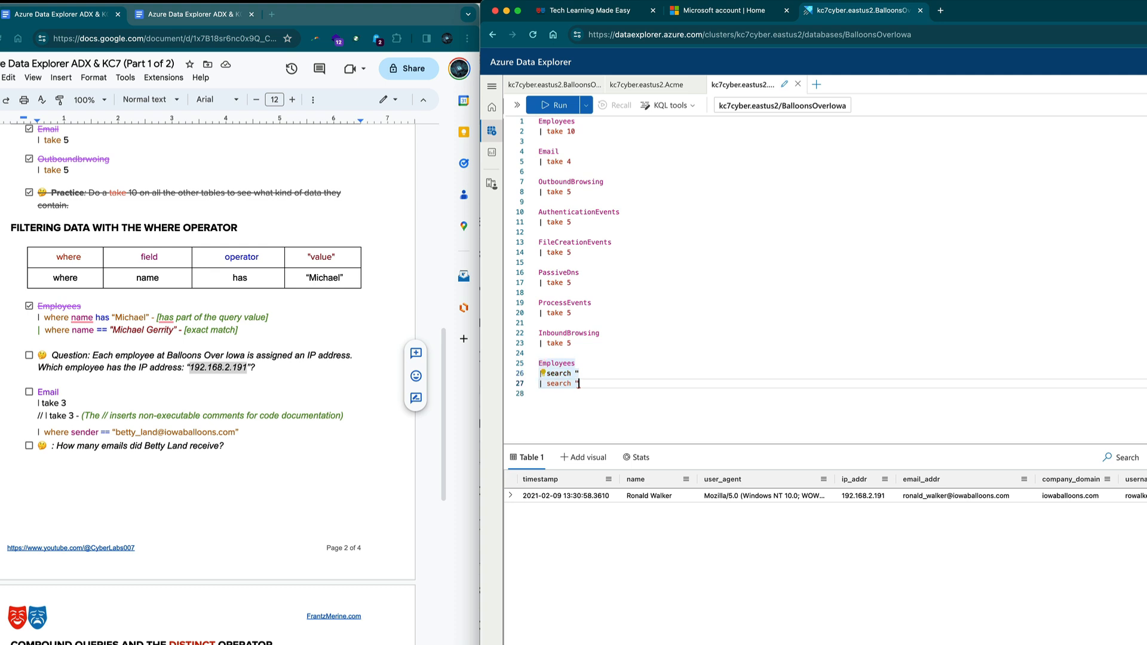
key(BackSpace)
key(BackSpace)
key(BackSpace)
key(BackSpace)
key(BackSpace)
key(BackSpace)
key(BackSpace)
text(")
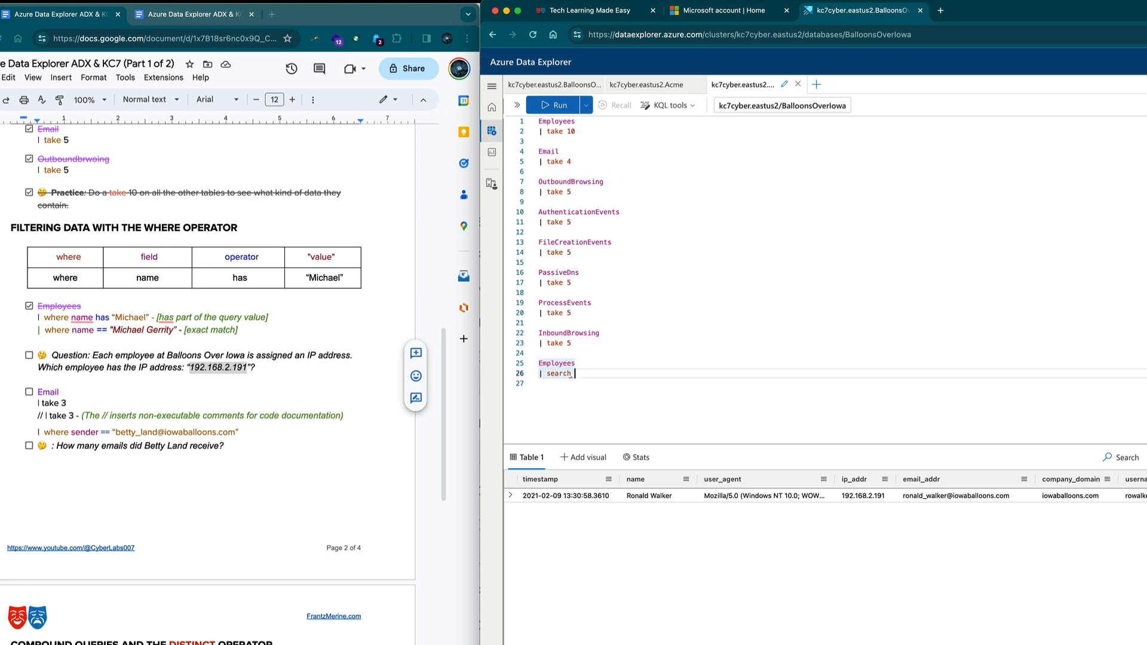
text(192.168.2.191")
key(shift+Return)
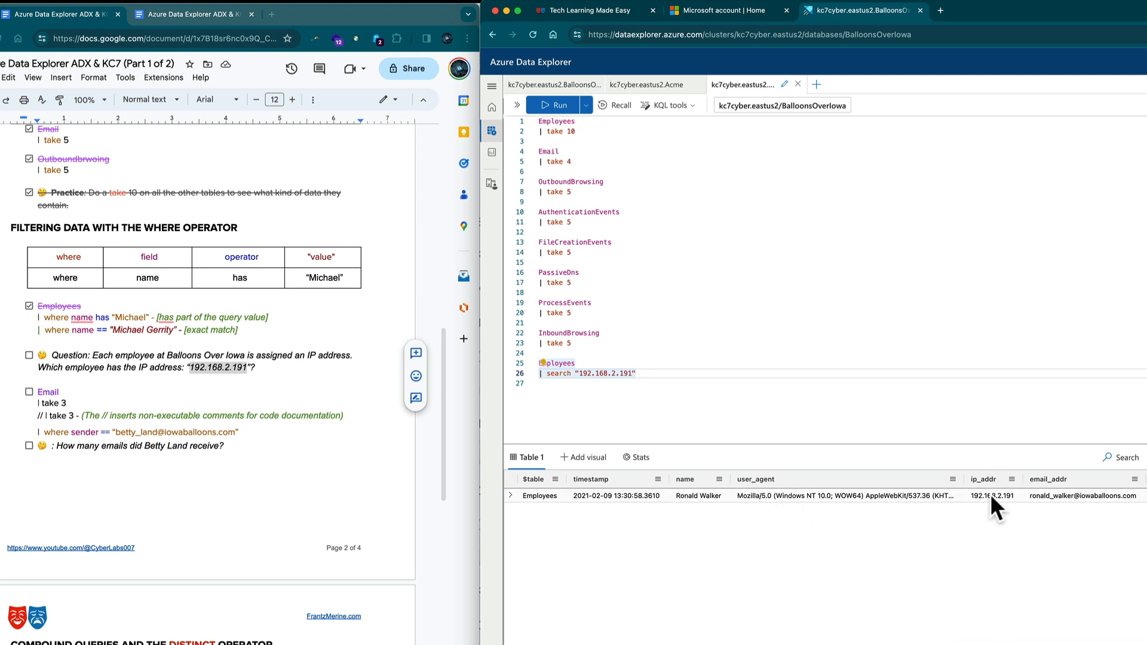
- Tick off the employee IP address question in the Google Docs lab sheet
click(589, 385)
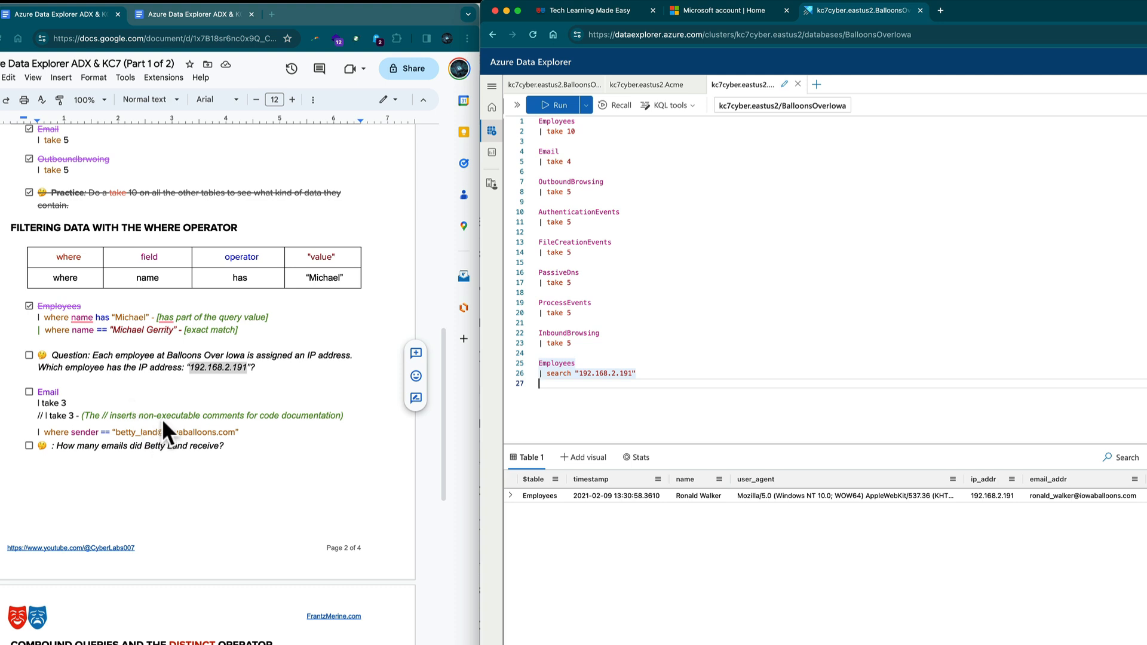
click(27, 353)
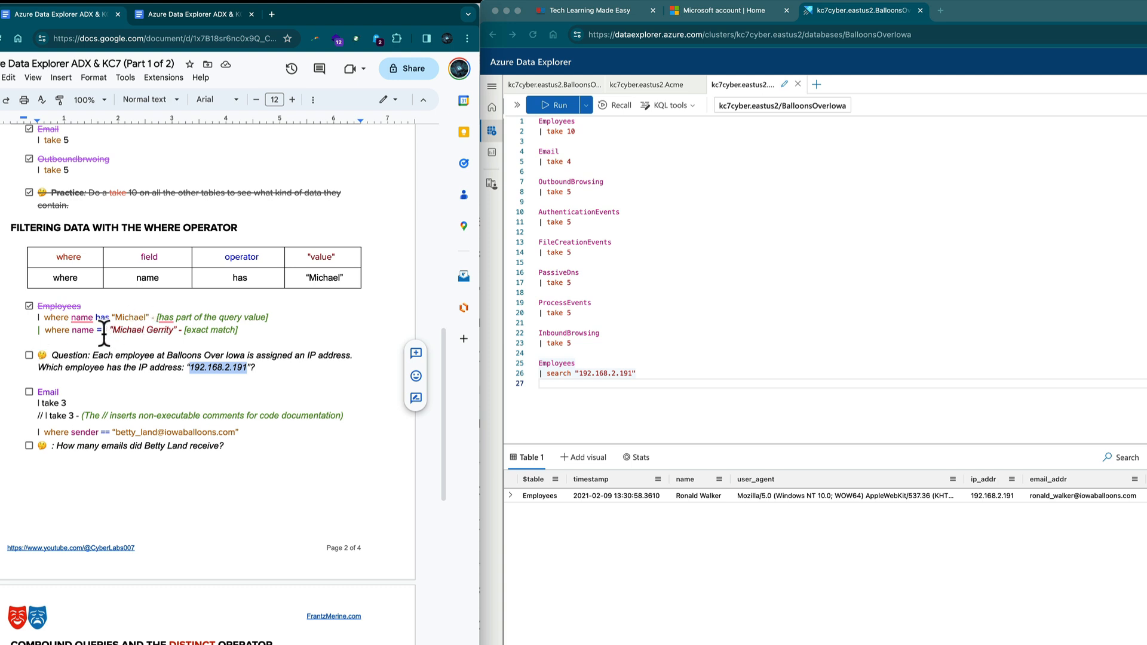
click(28, 356)
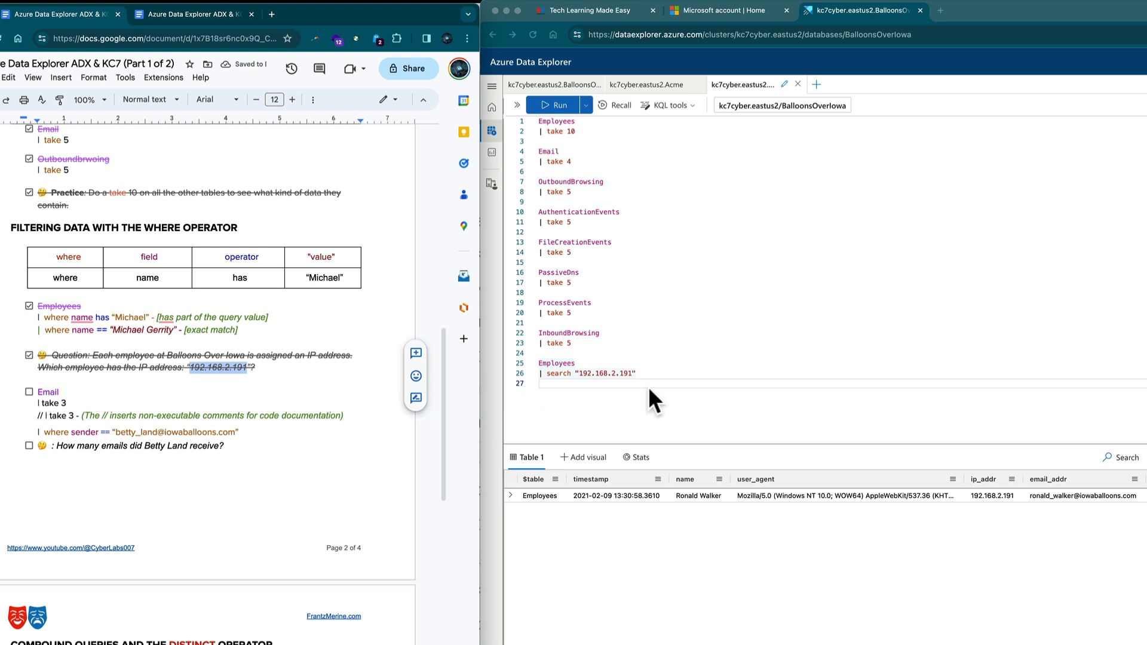
key(Return)
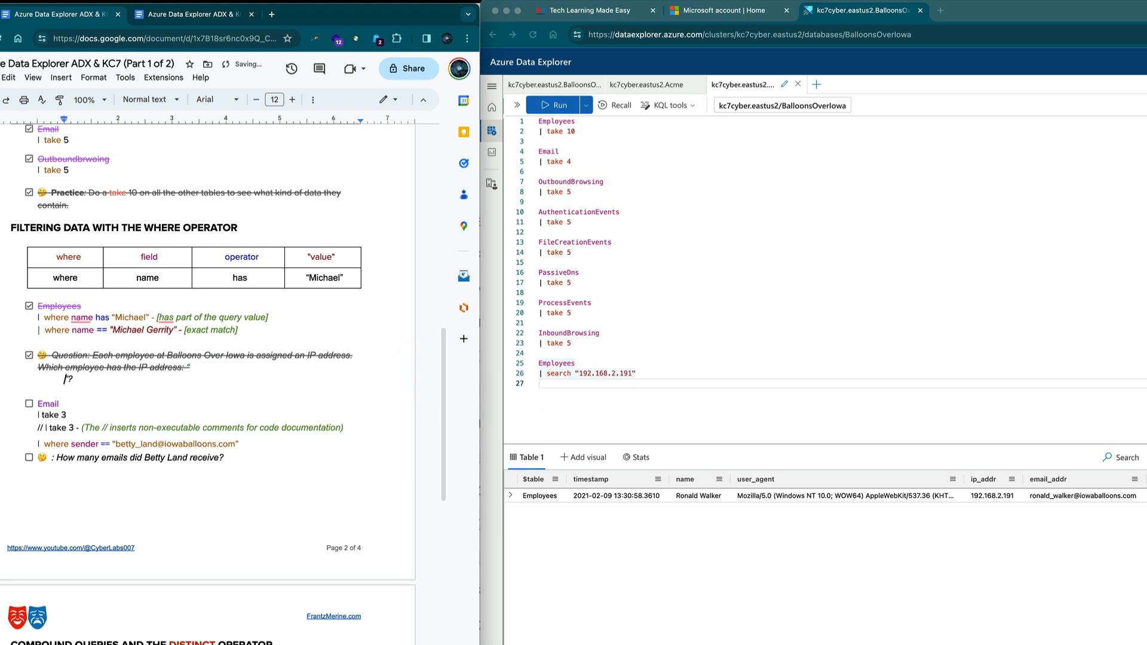
key(BackSpace)
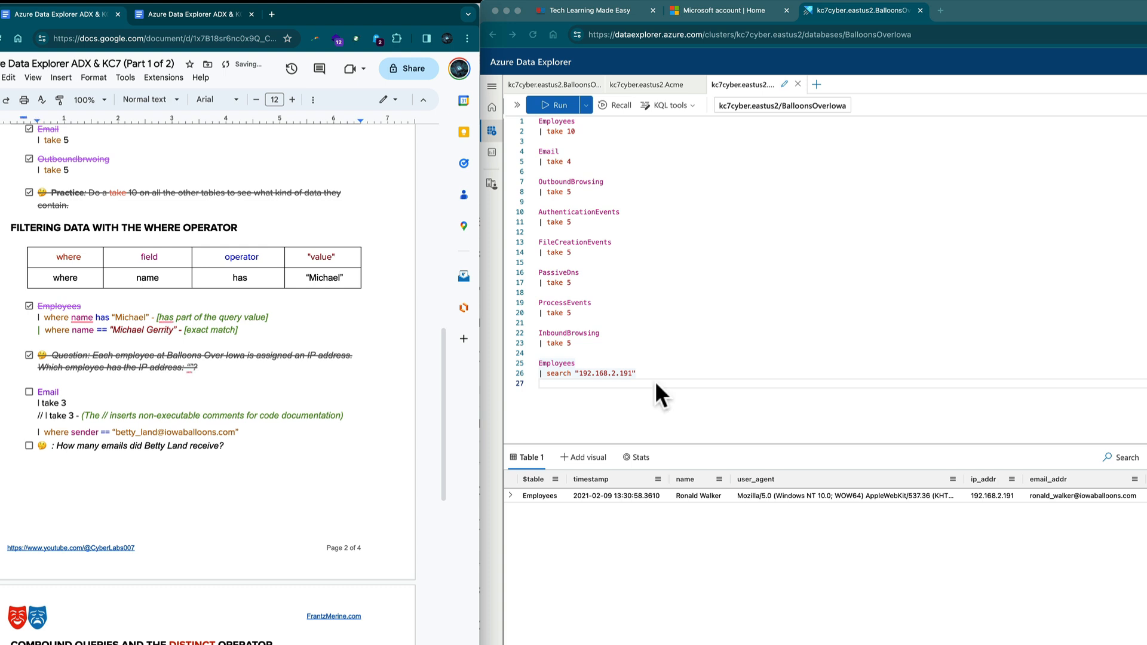
- In Azure Data Explorer, add blank lines after the last query and collapse the OutboundBrowsing through InboundBrowsing query blocks
click(623, 403)
key(Return)
key(Return)
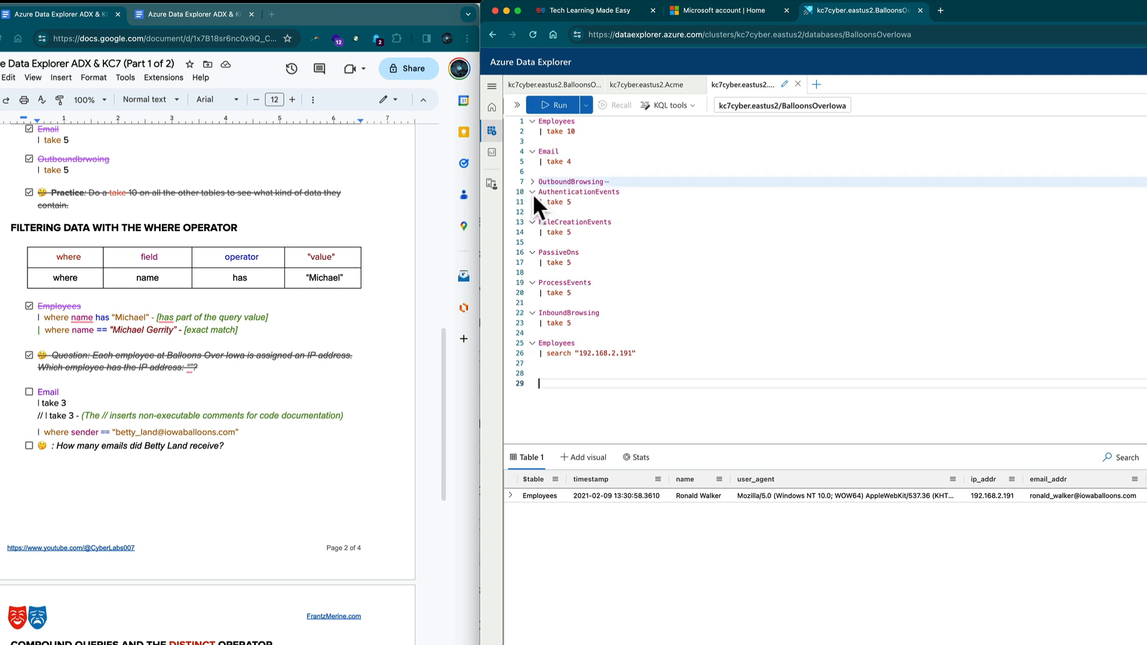
click(533, 192)
click(532, 202)
click(532, 212)
click(533, 222)
click(532, 233)
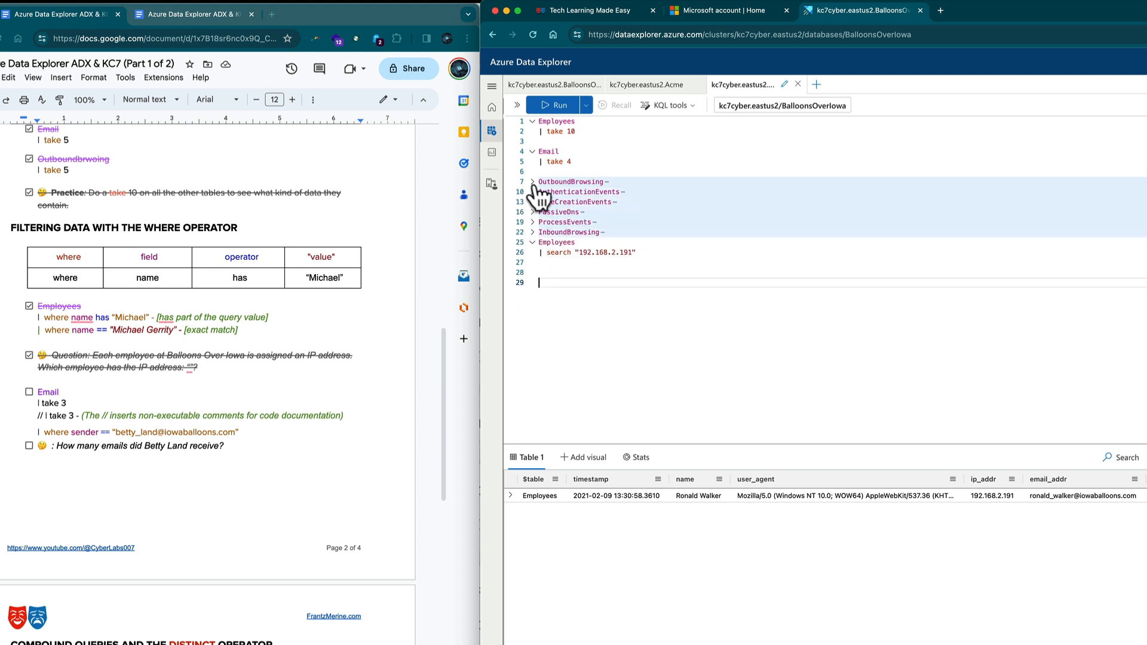
- Select the Email query with take 4 and run it
click(573, 164)
text(4)
drag(573, 162, 538, 151)
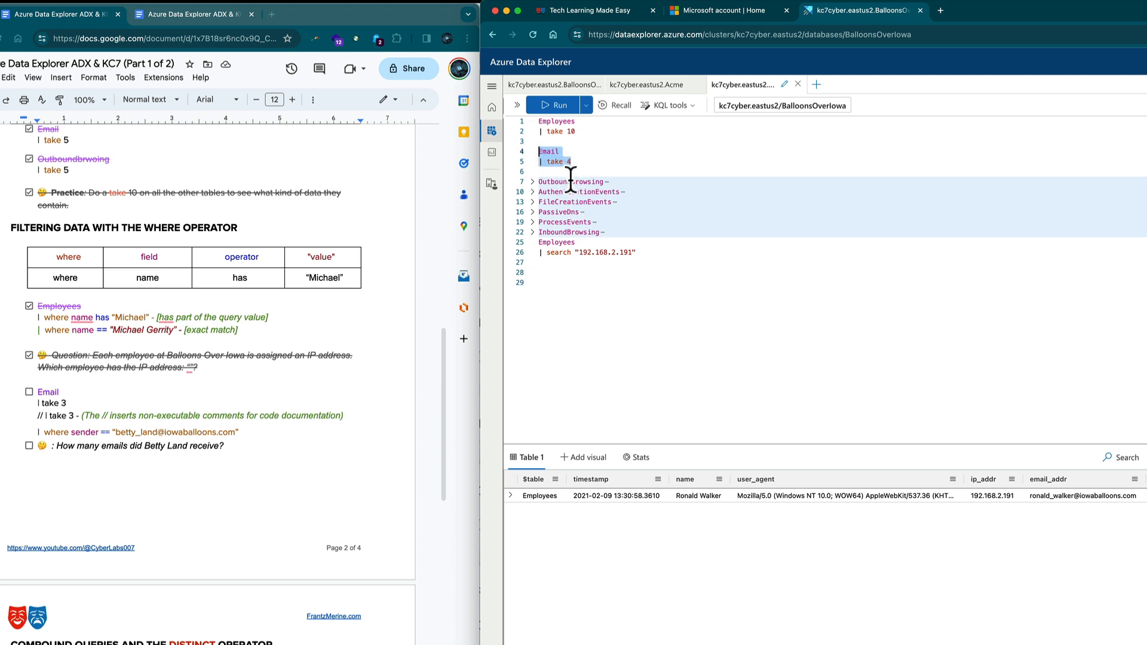
click(563, 114)
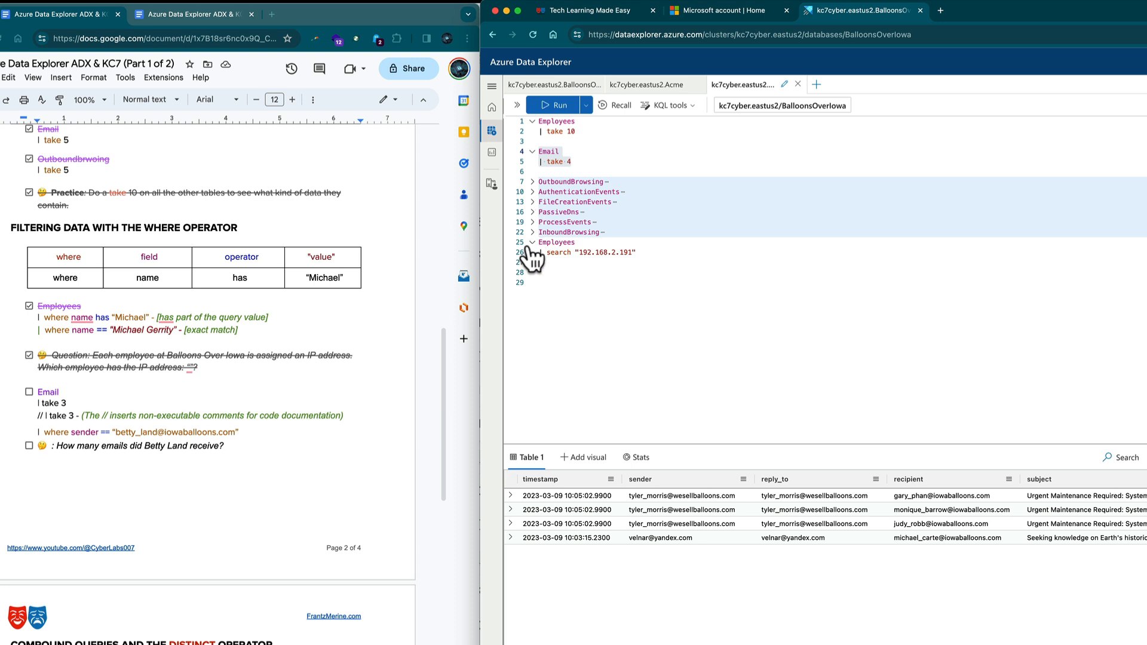
- Comment out the take 4 line of the Email query with //
click(546, 160)
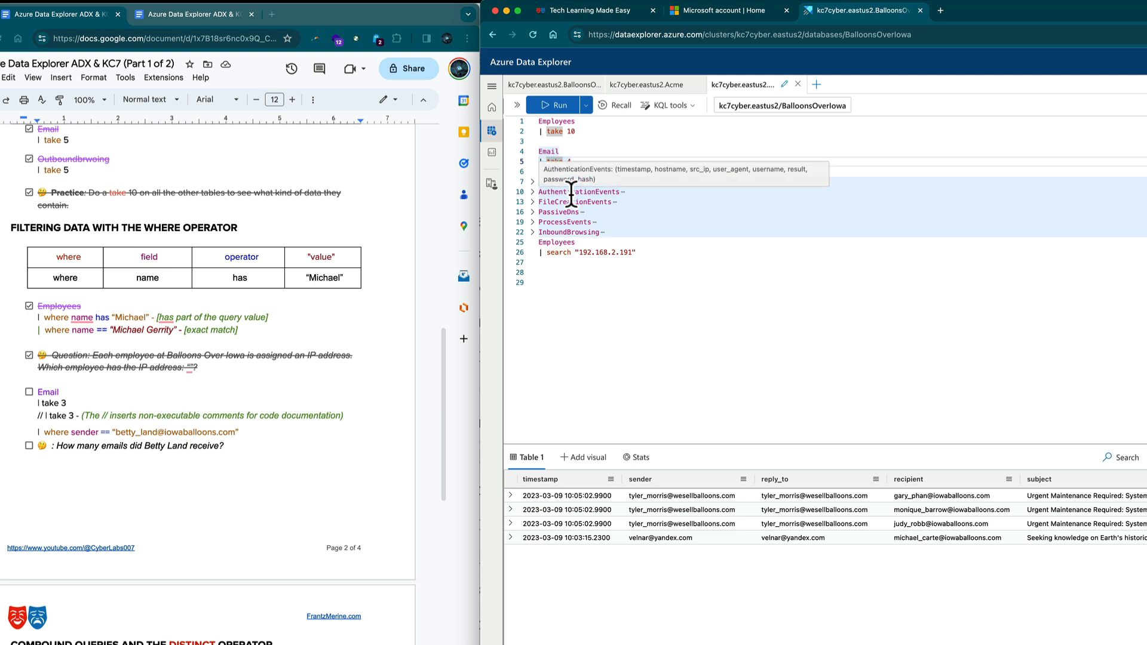
key(Left)
key(Left)
key(Left)
key(Right)
text(//)
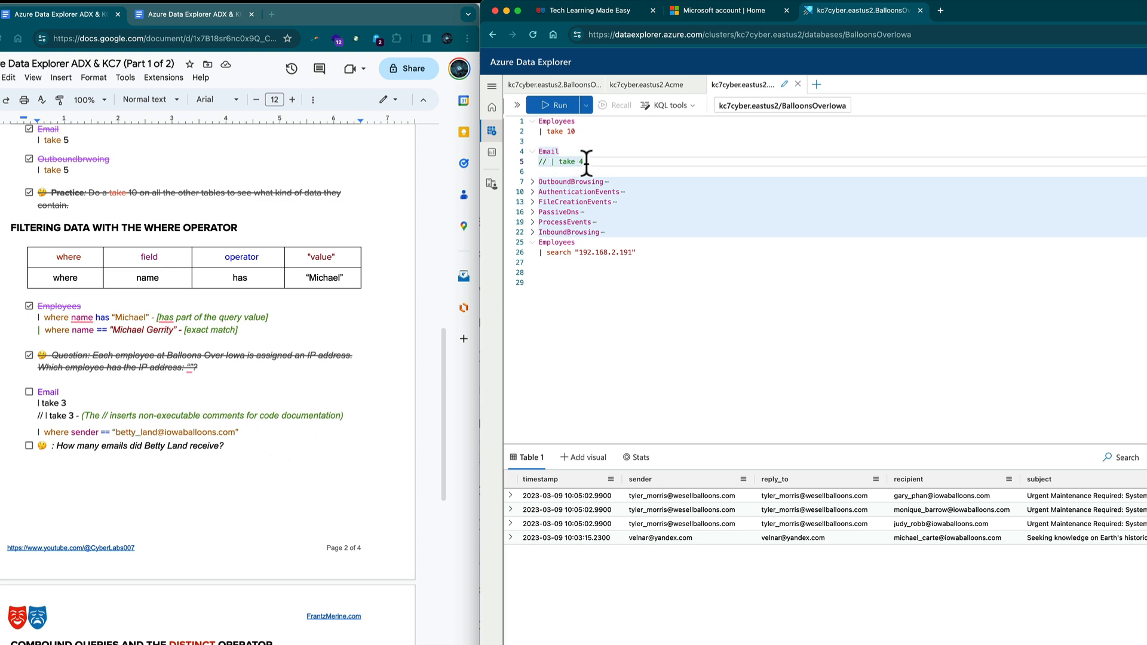
- Append the note "( be careful)" to the commented take line and run the Email query
click(620, 162)
text(( be ca)
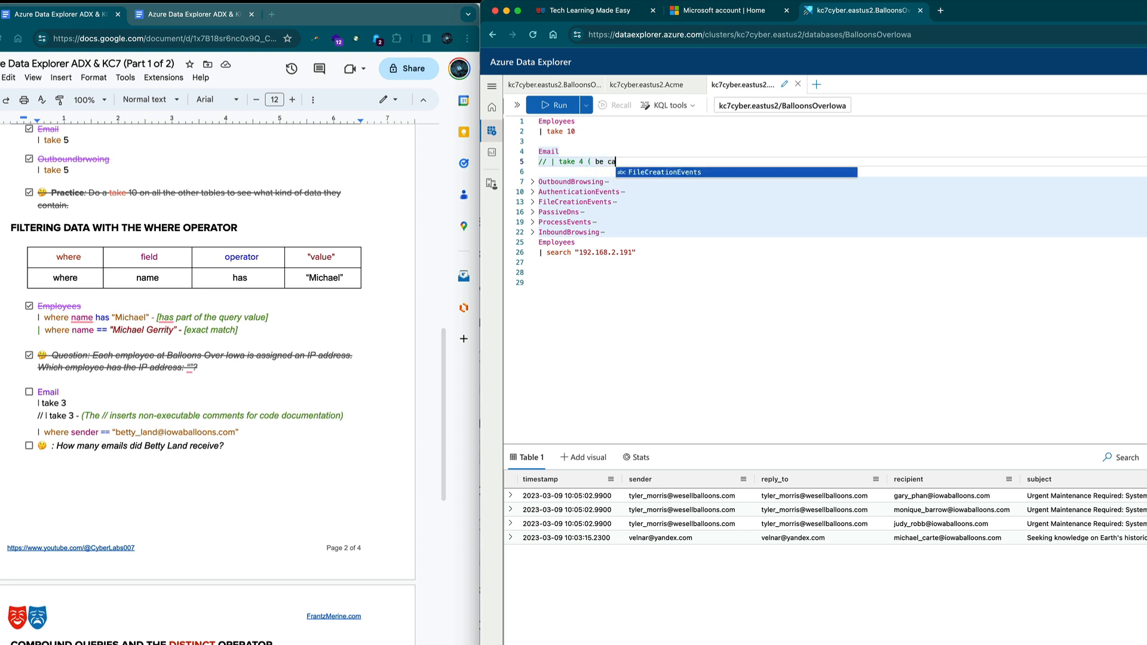
text(reful))
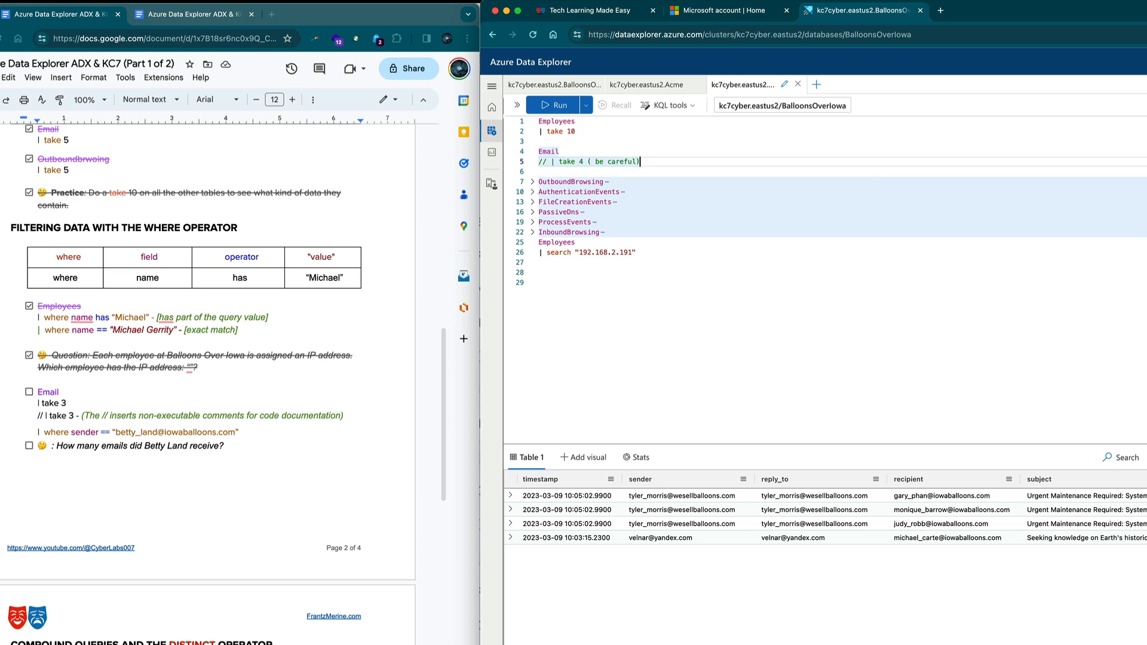
key(shift+Return)
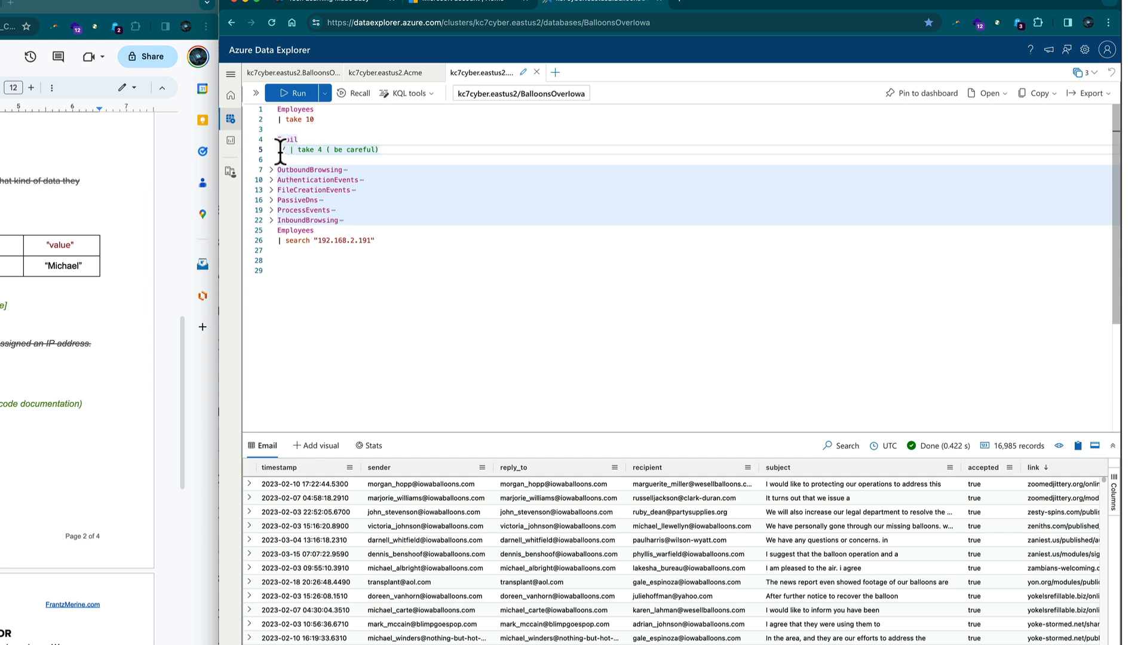
- Replace the commented line under Email with | count and run the query
drag(280, 149, 398, 148)
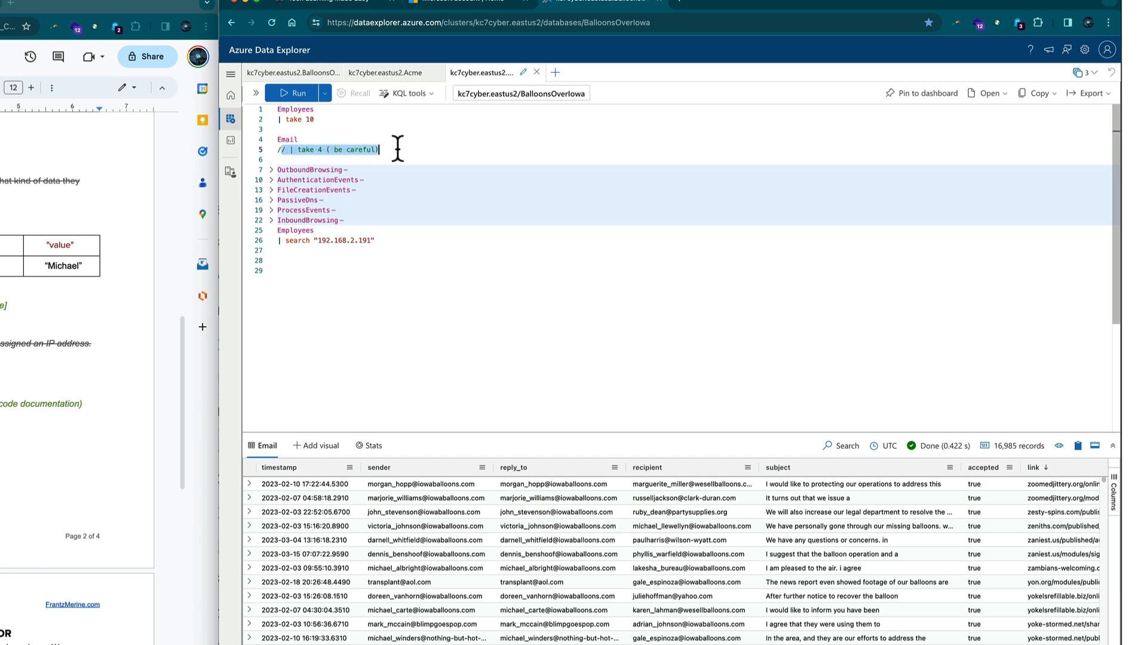
key(BackSpace)
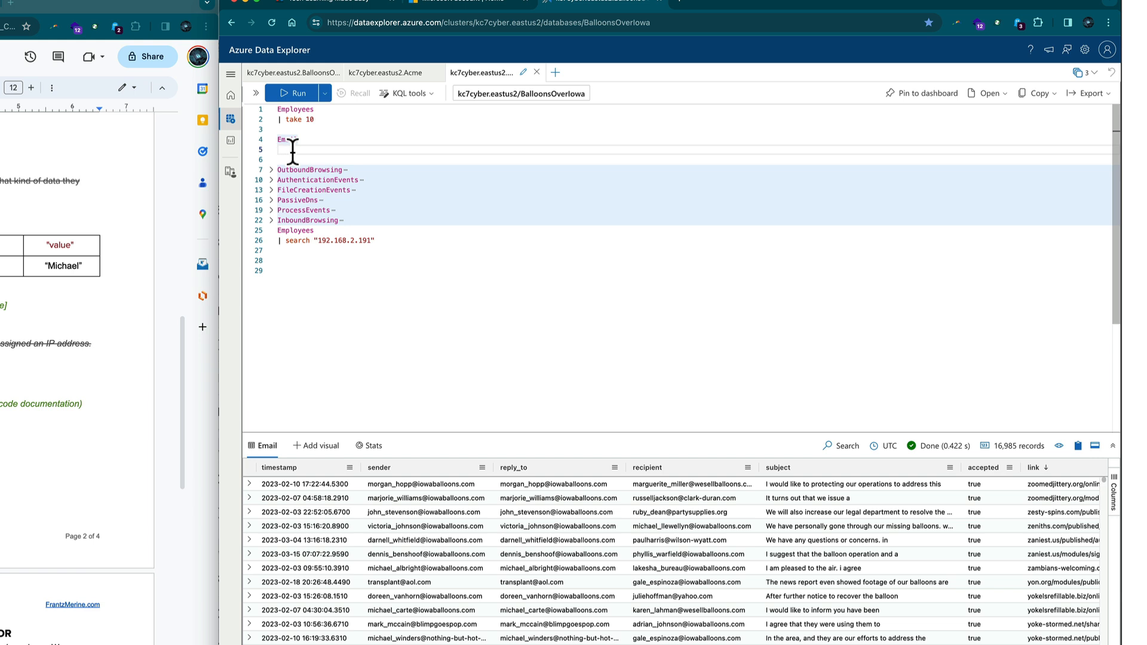
text(|)
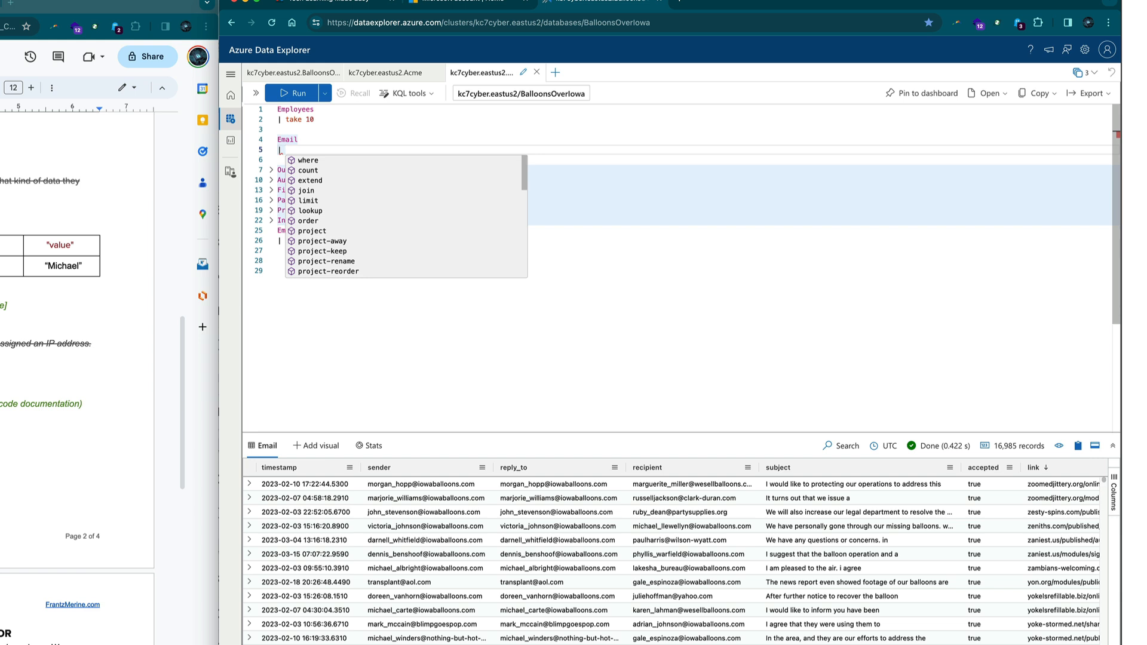
text(count)
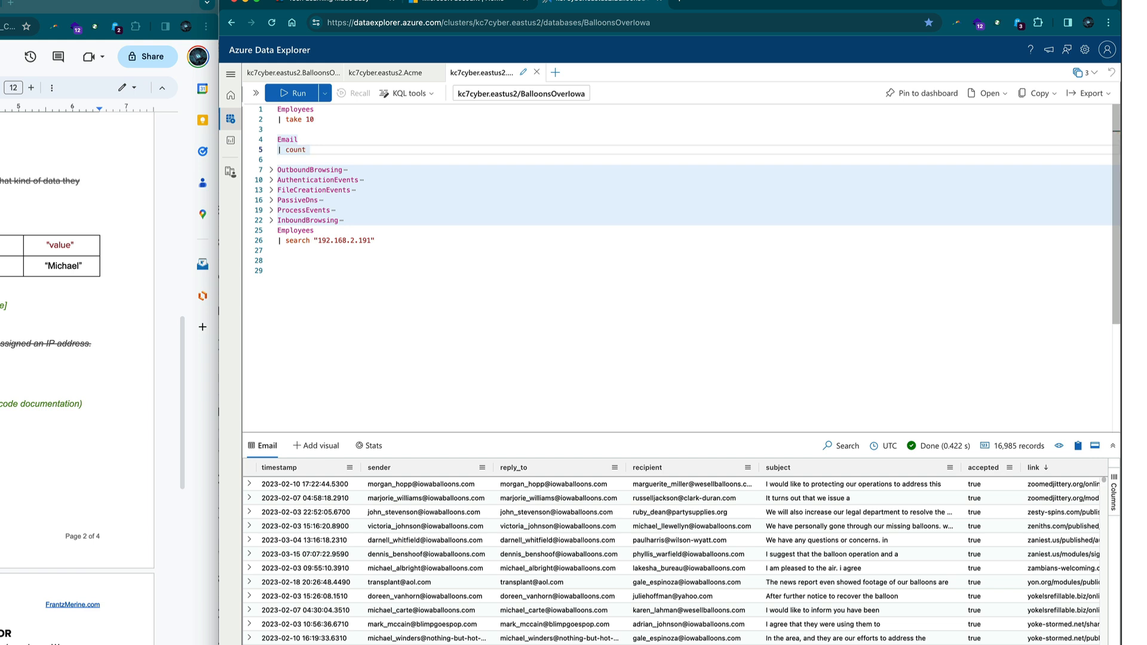
key(shift+Return)
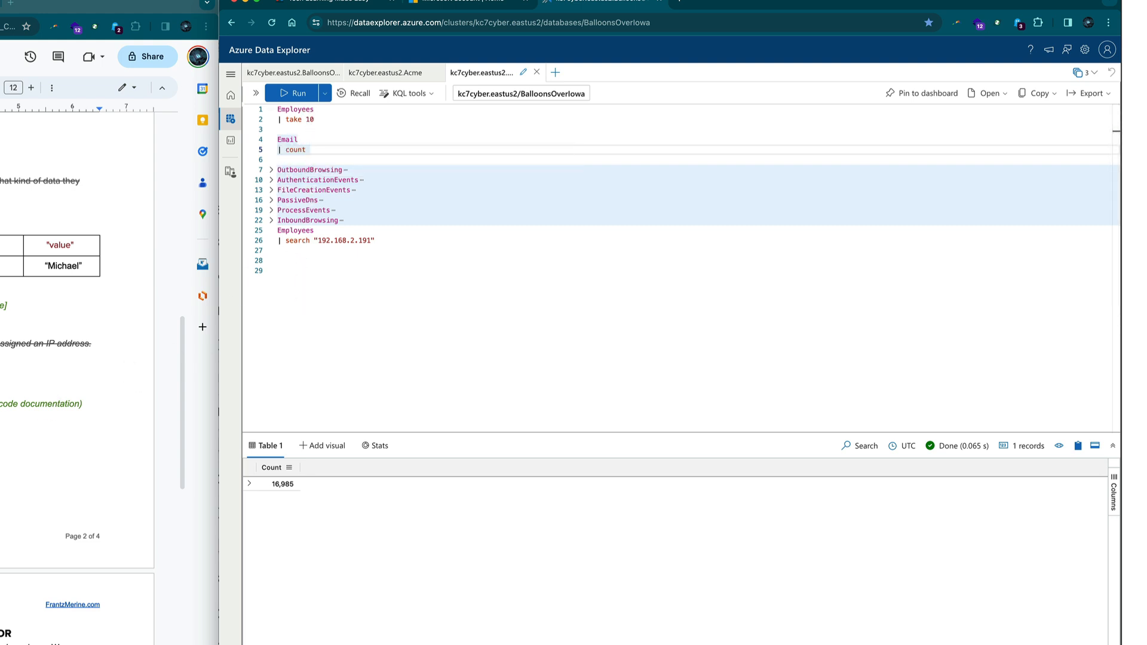
- Add an Email query with | take 3 below the IP address search query and run it
click(294, 270)
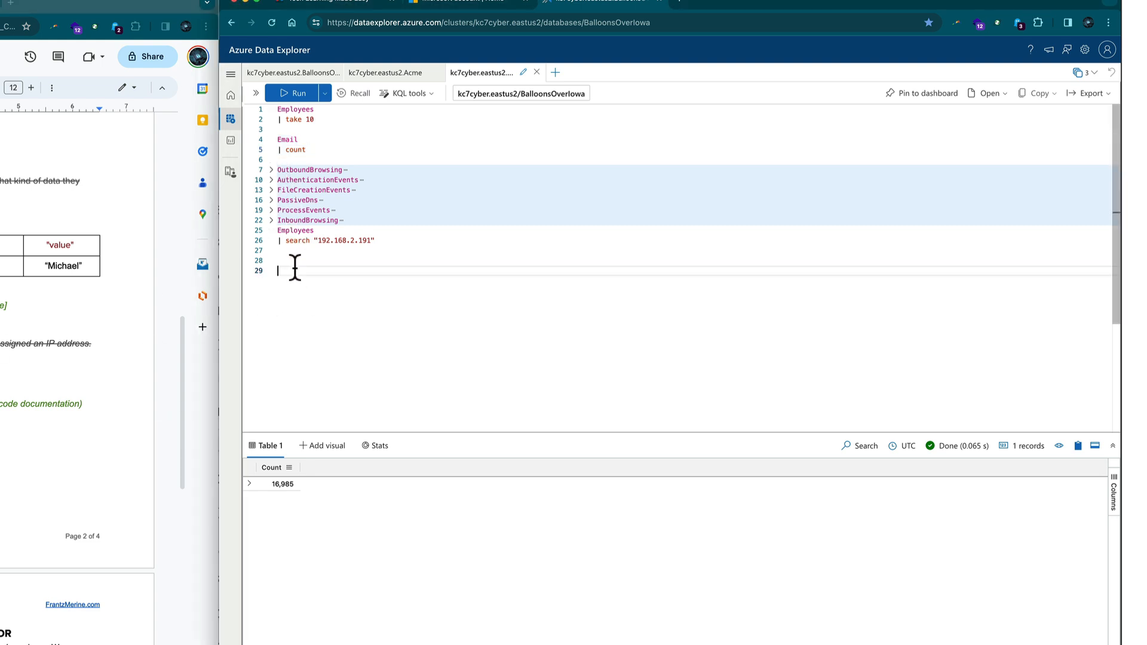
click(292, 260)
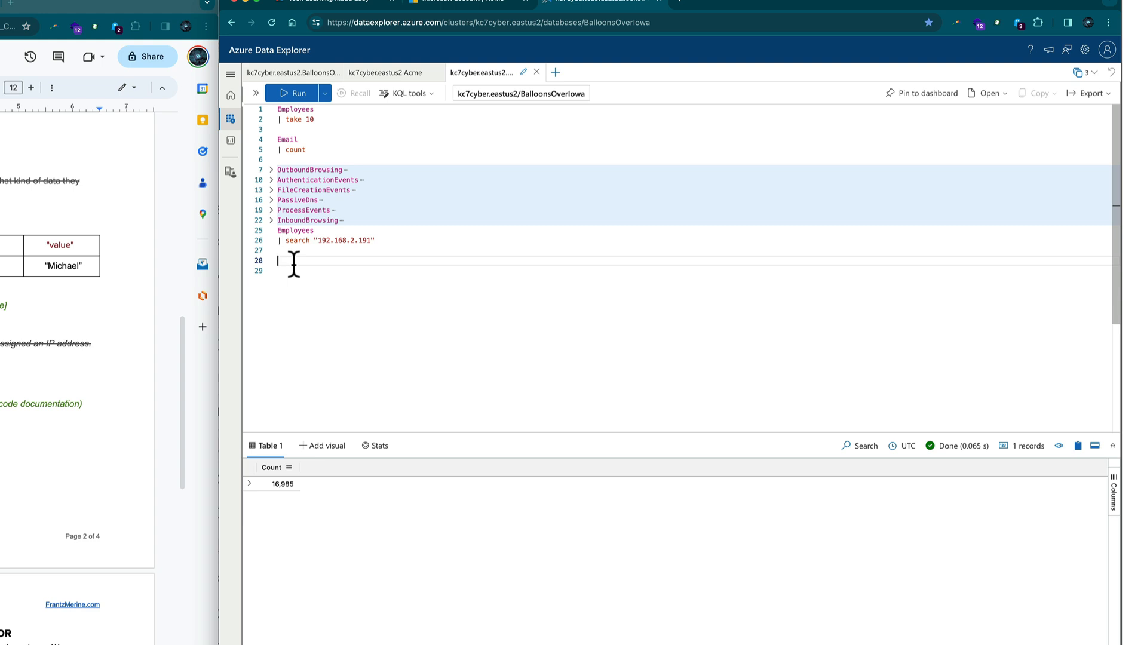
text(Email)
key(Return)
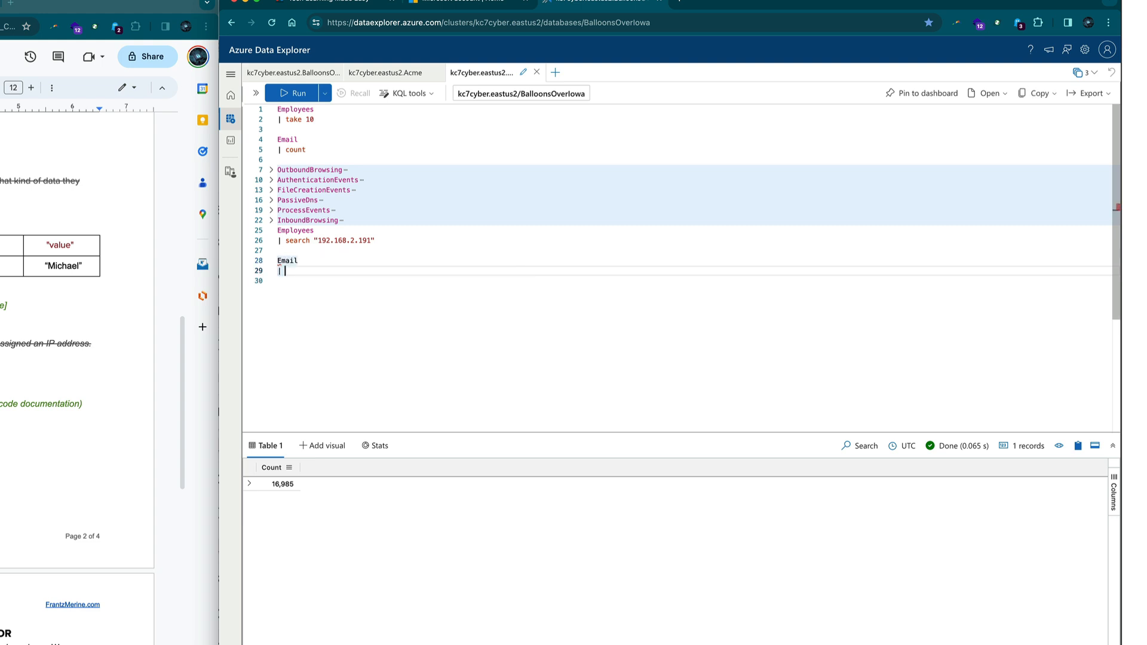
text(| take 3)
key(shift+Return)
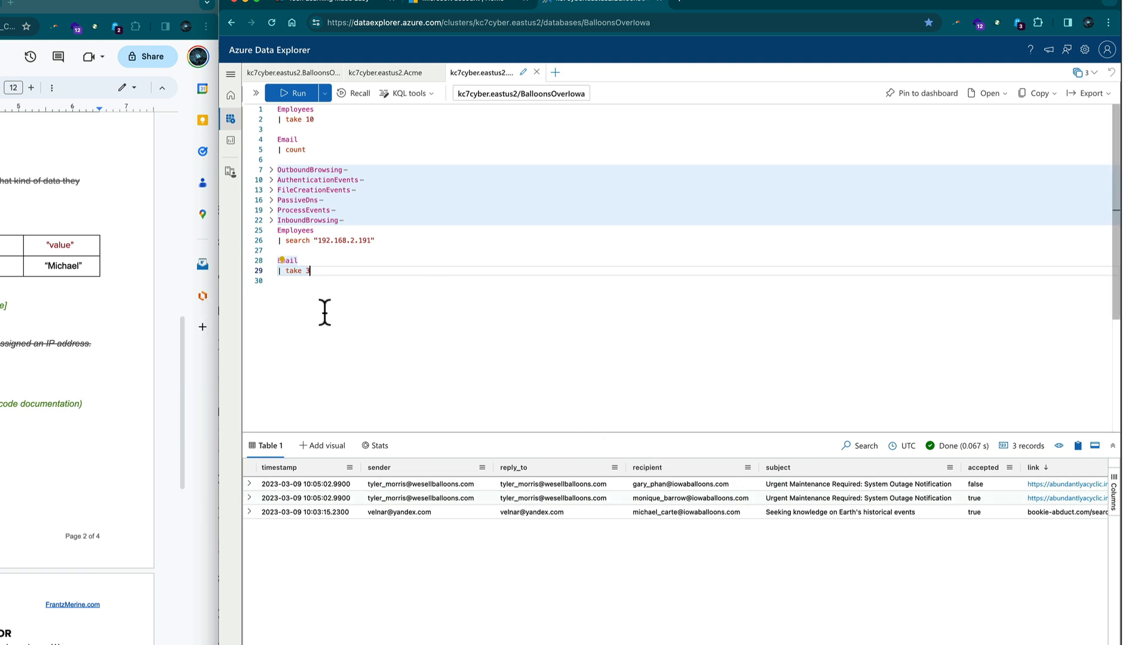
- Add an Employees query with | take 4 below the Email take 3 query and run it
click(307, 293)
key(Return)
text(em)
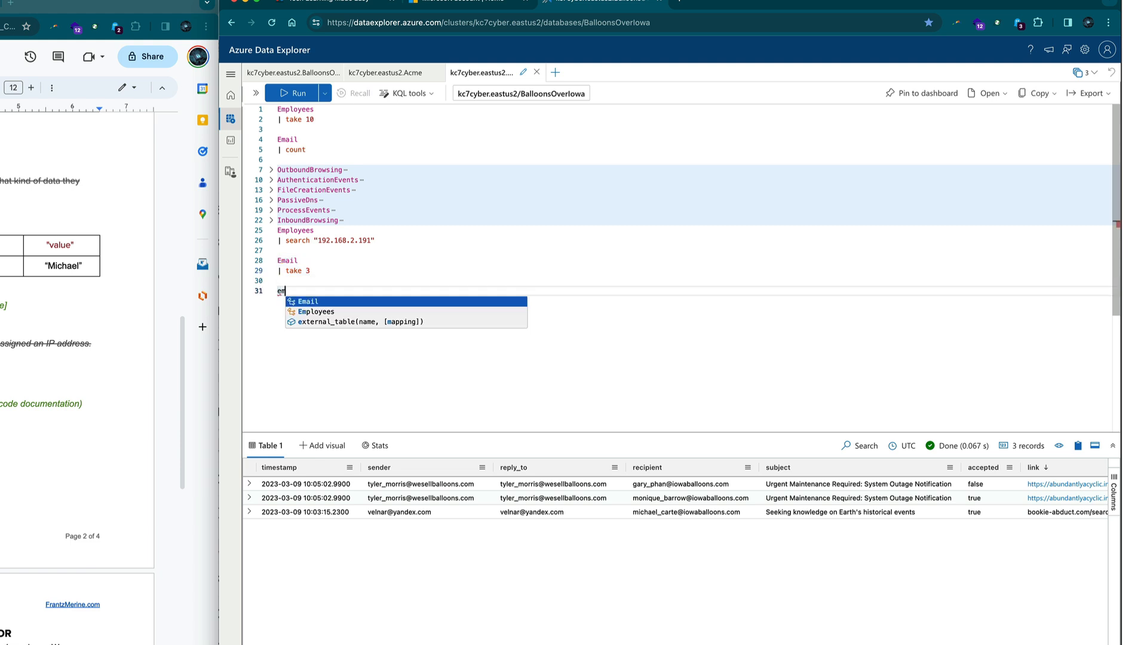
key(Return)
key(BackSpace)
key(BackSpace)
key(BackSpace)
key(BackSpace)
key(BackSpace)
key(BackSpace)
text(p)
key(Return)
text(| take 4)
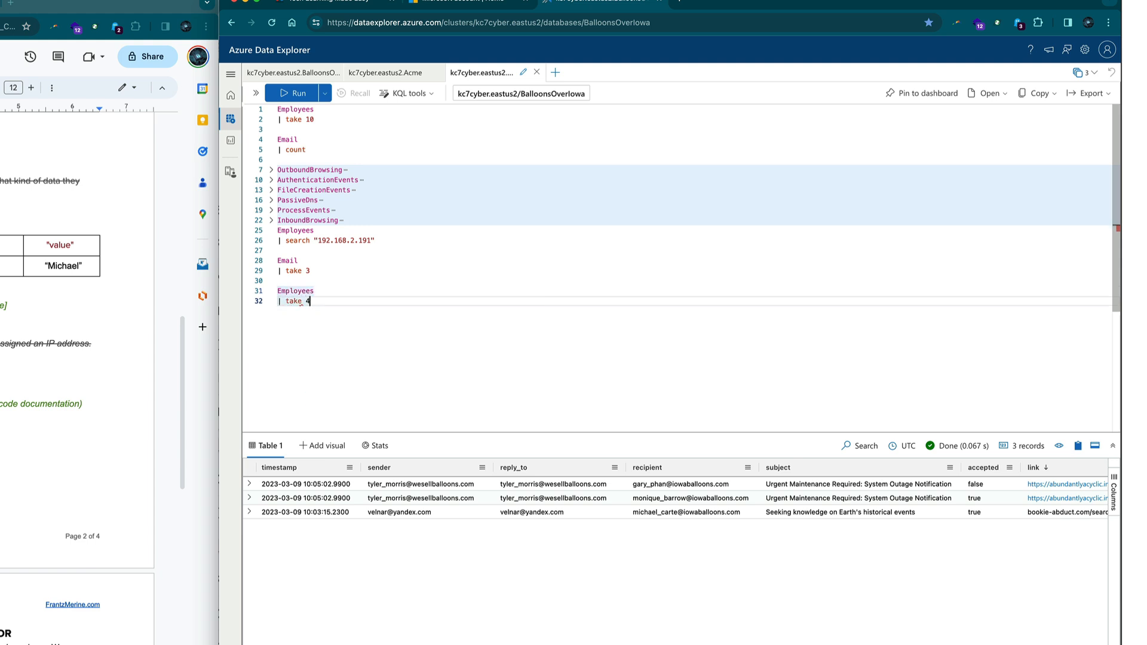
key(Return)
key(shift+Return)
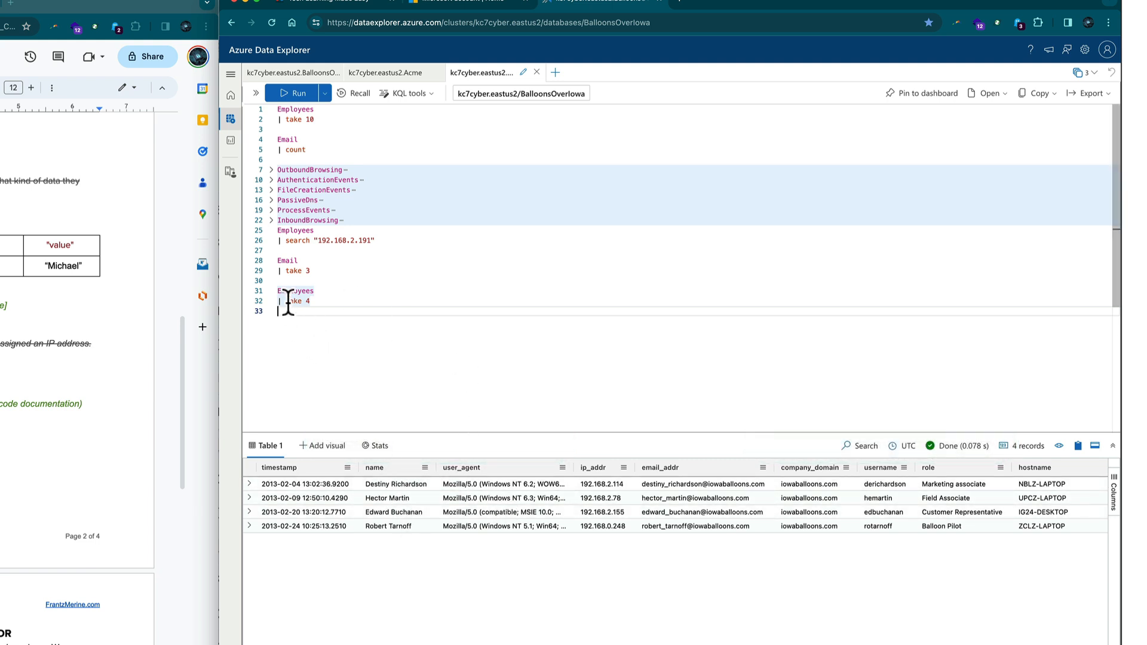
- Replace take 4 in the last Employees query with where name has and the employee's quoted first name, and run it
drag(285, 301, 348, 299)
text(where )
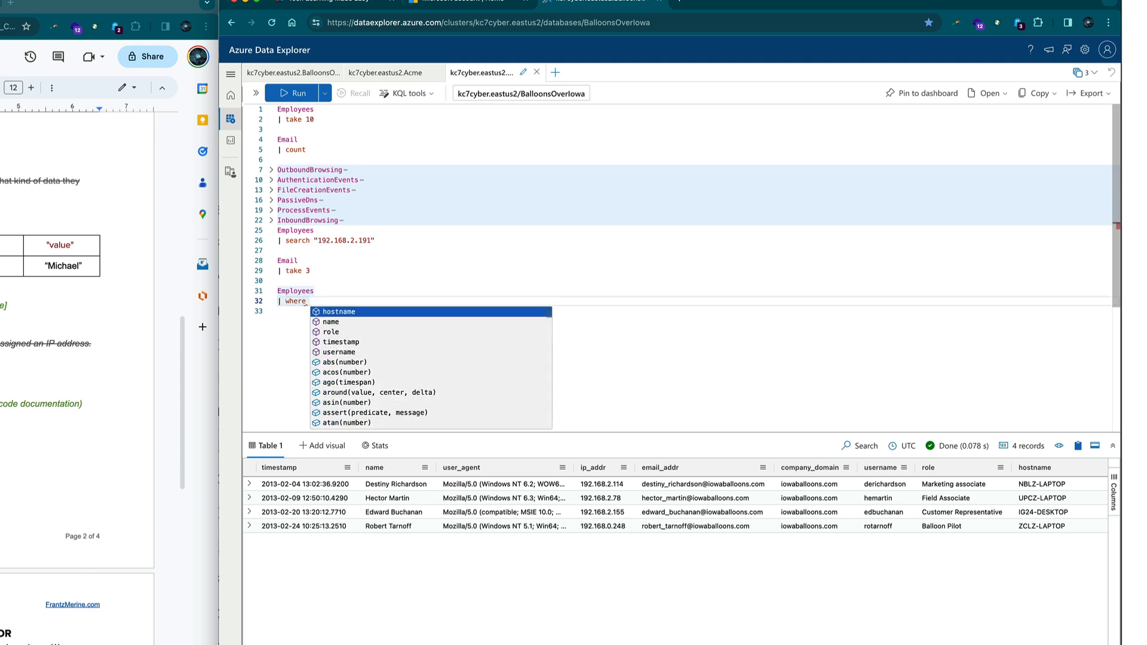
text(name has )
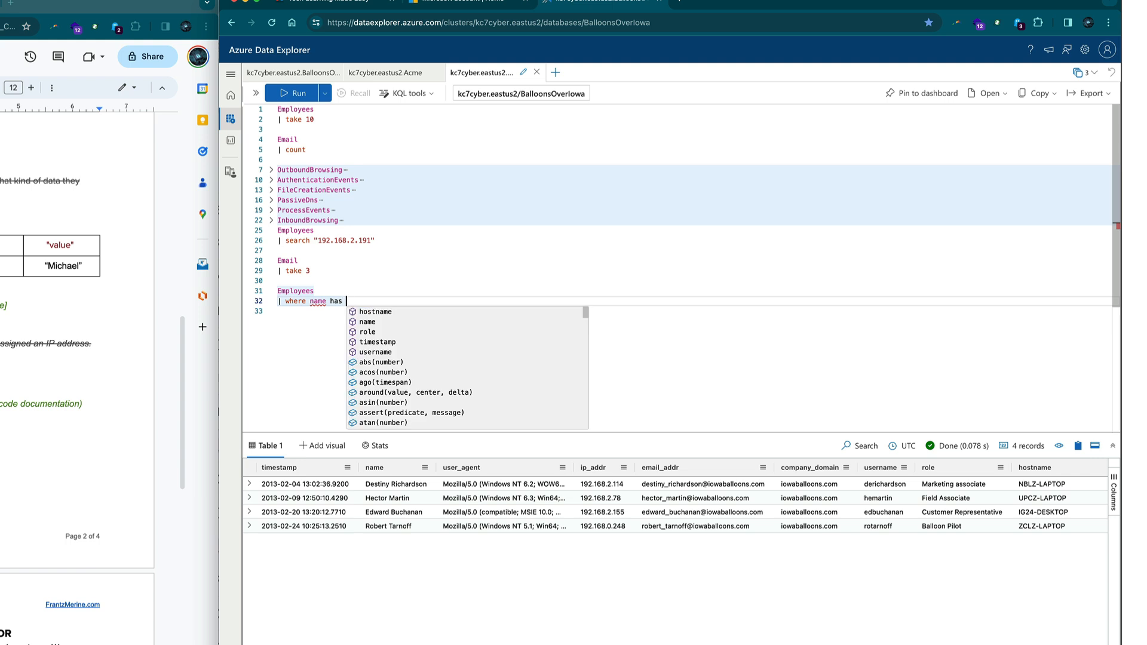
text("Betty")
key(shift+Return)
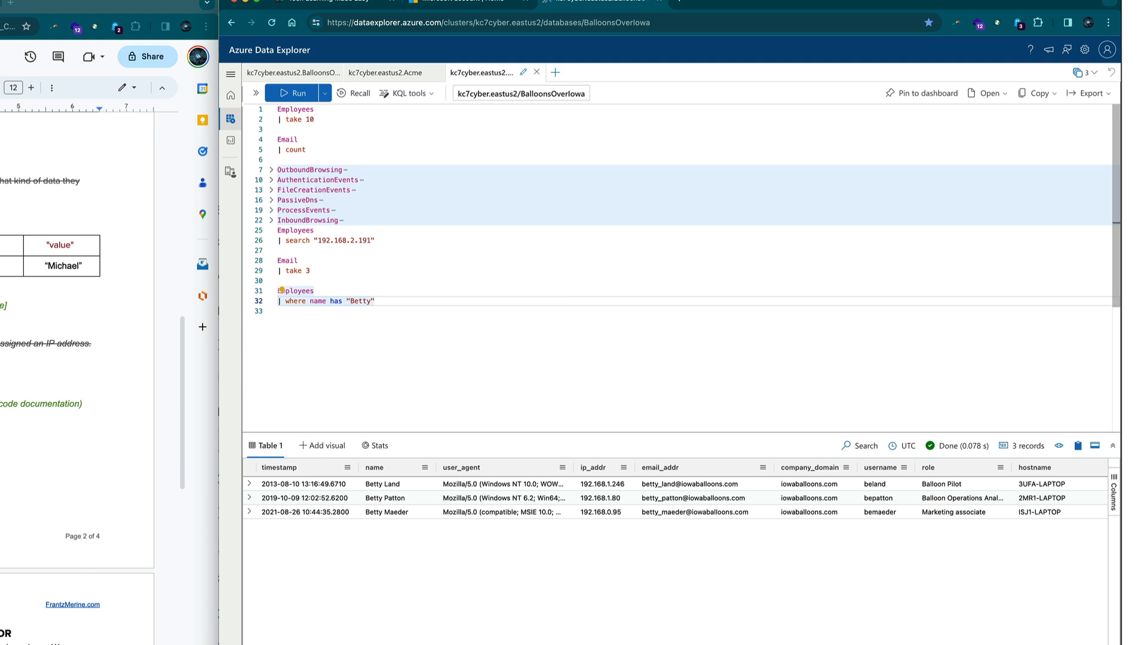
click(675, 485)
right_click(675, 485)
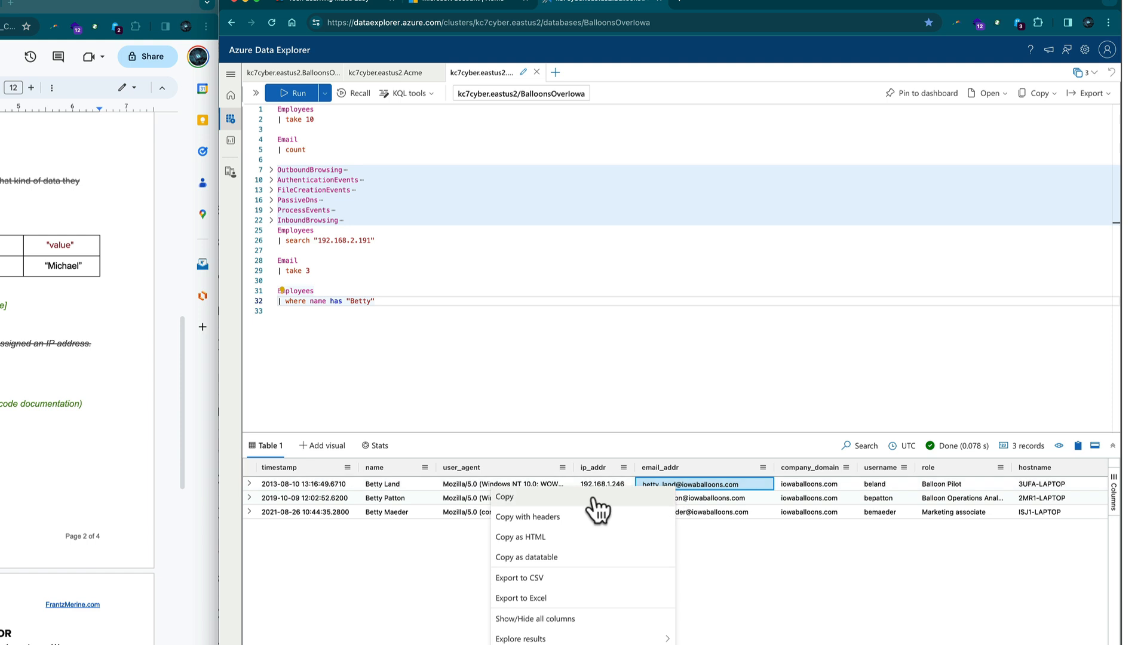
click(526, 496)
click(328, 270)
click(292, 93)
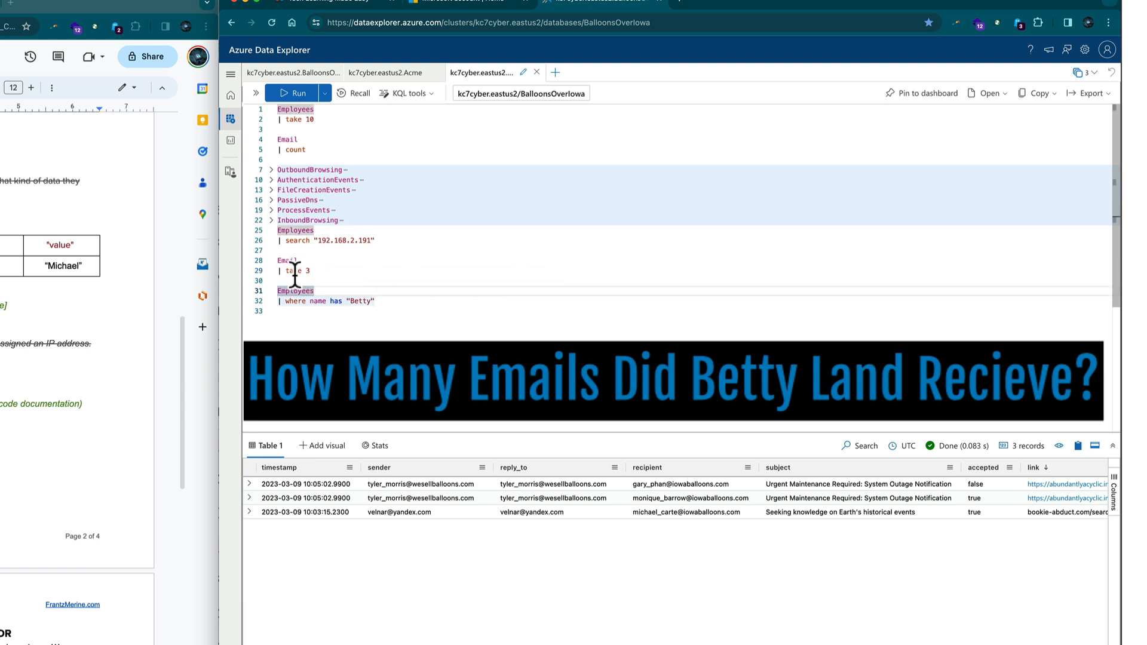
- Replace take 3 in the Email query with where recipient == and the copied email address in quotes
click(294, 271)
key(shift+Right)
key(BackSpace)
key(shift+Right)
key(BackSpace)
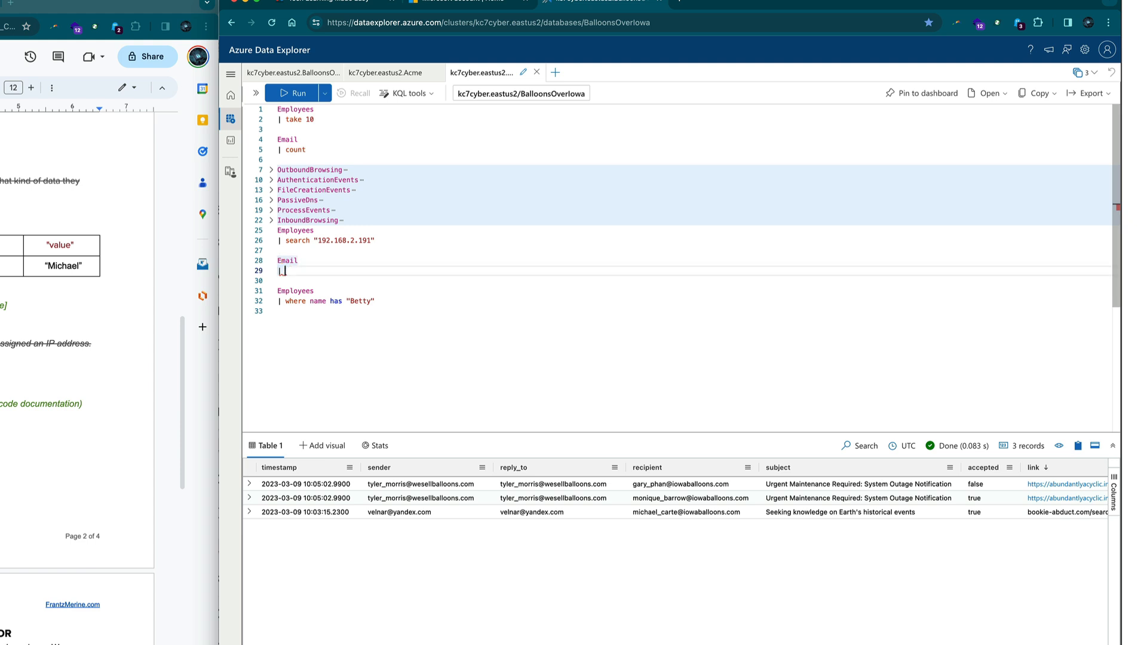
text(where )
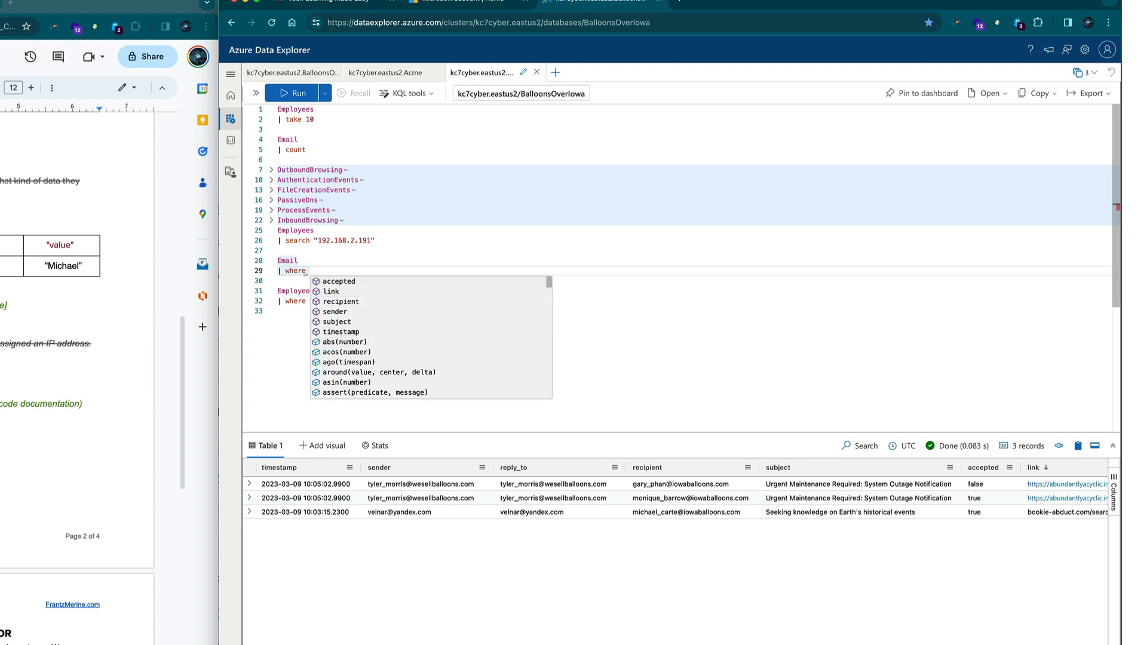
text(recipient )
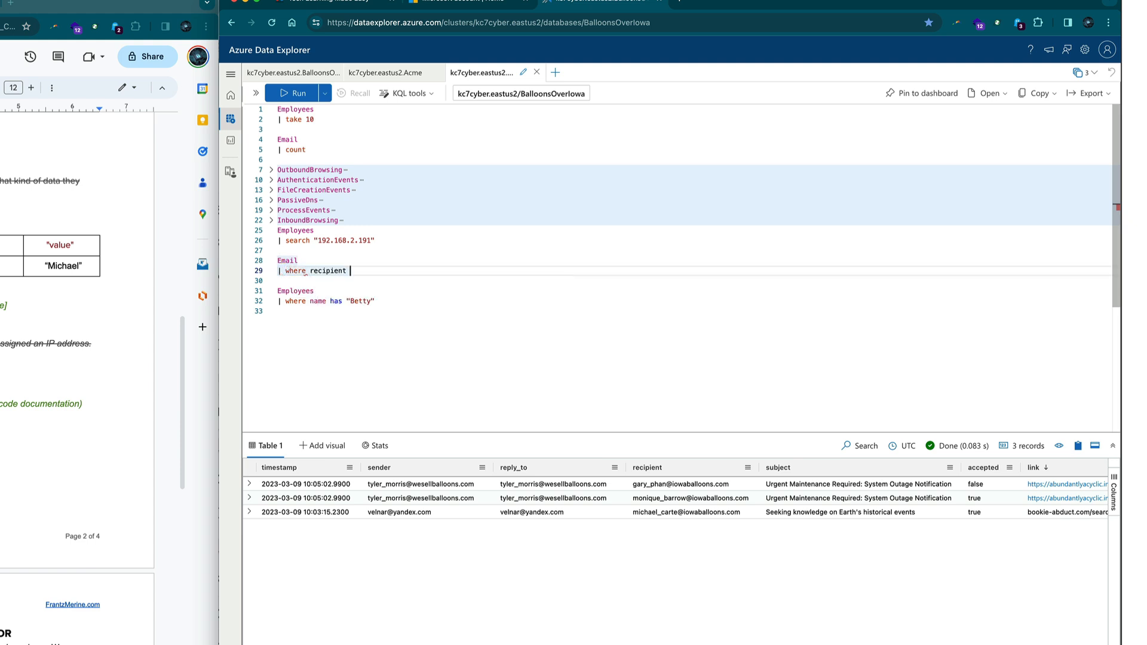
text(== ")
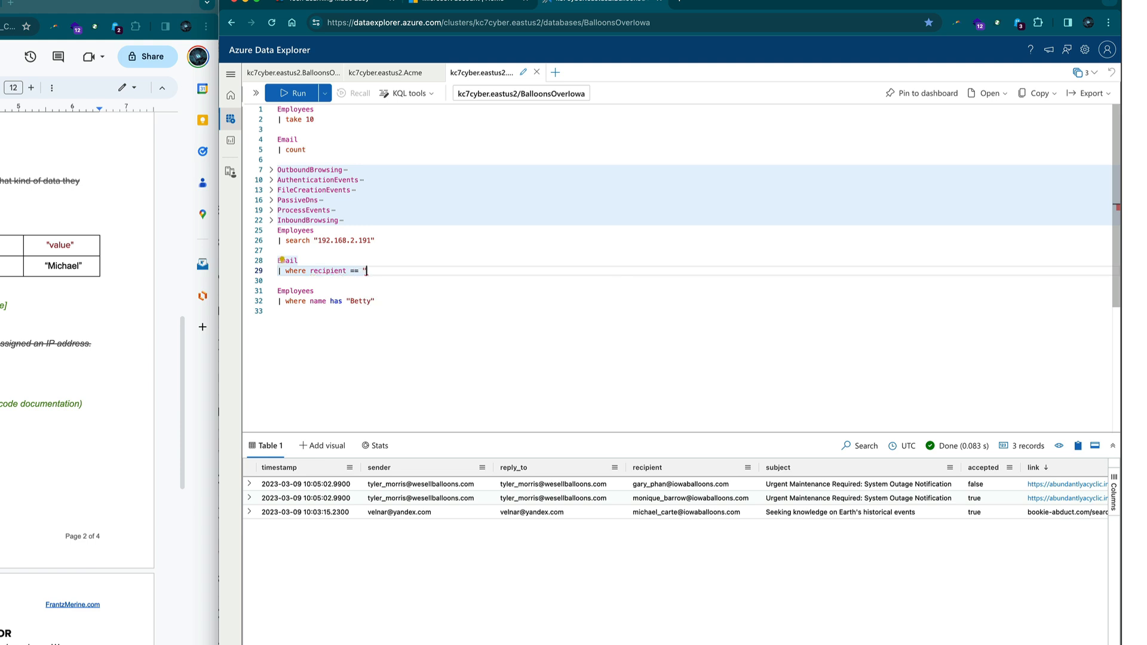
key(super+v)
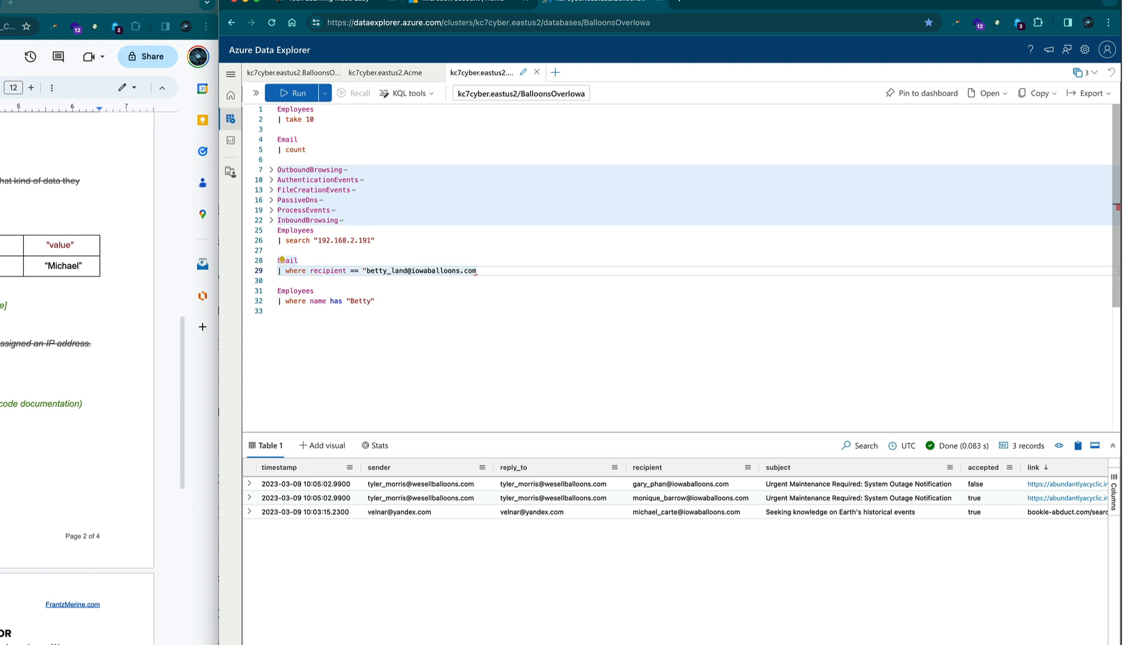
text(")
- Run the Email recipient query, append | count on a new line under it and run it again
key(Return)
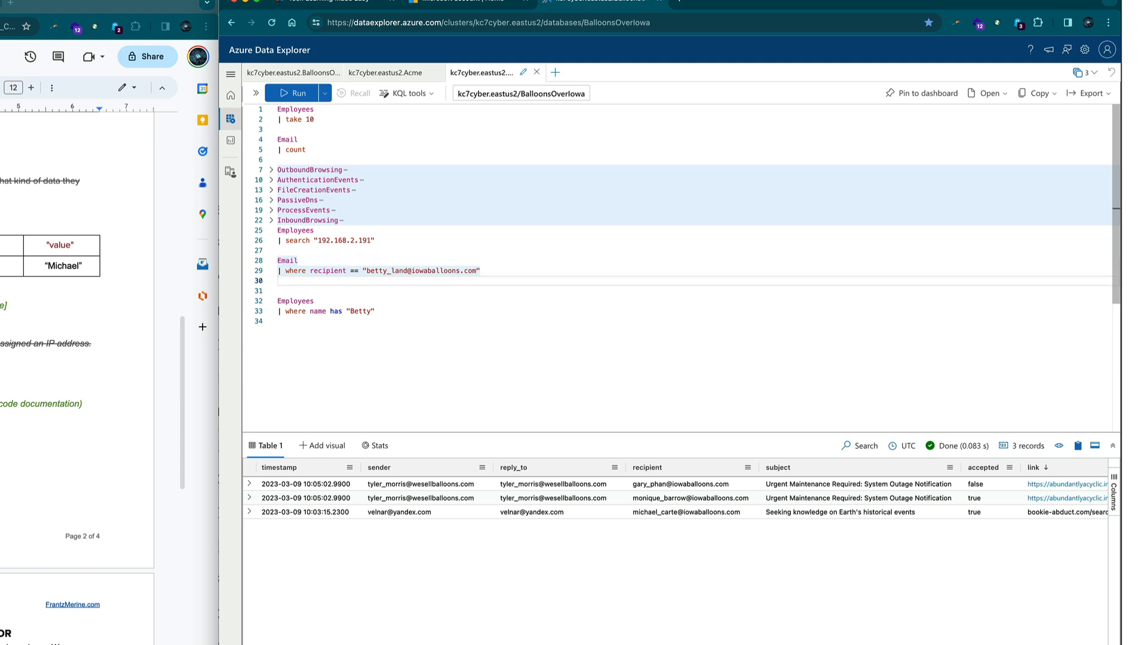
key(shift+Return)
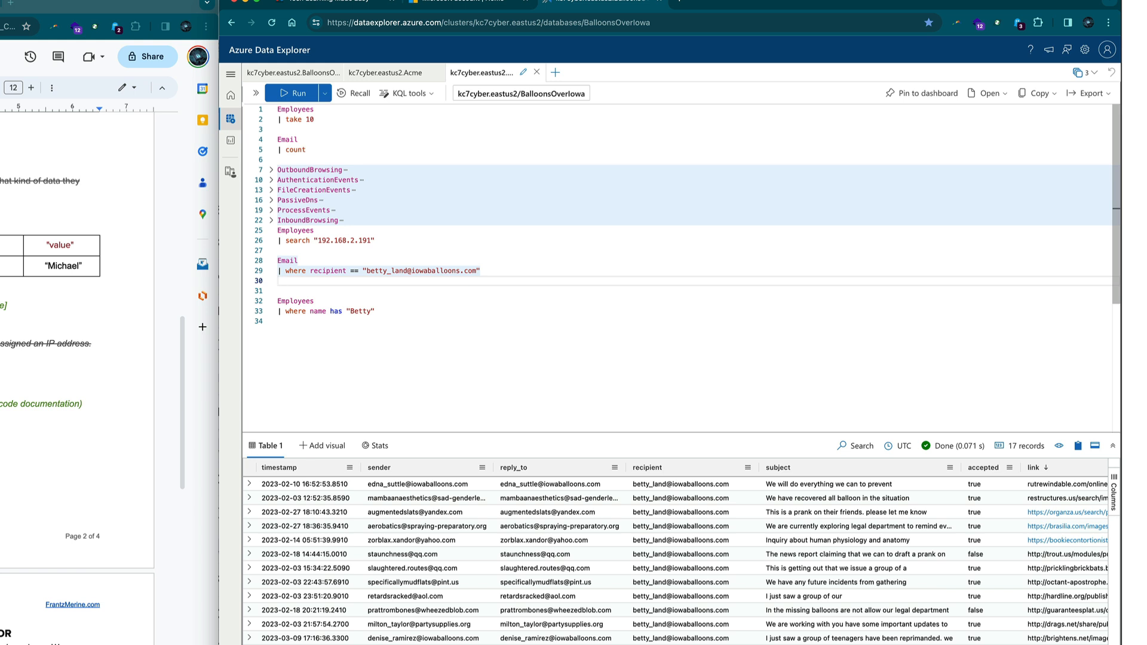
text(| count)
key(shift+Return)
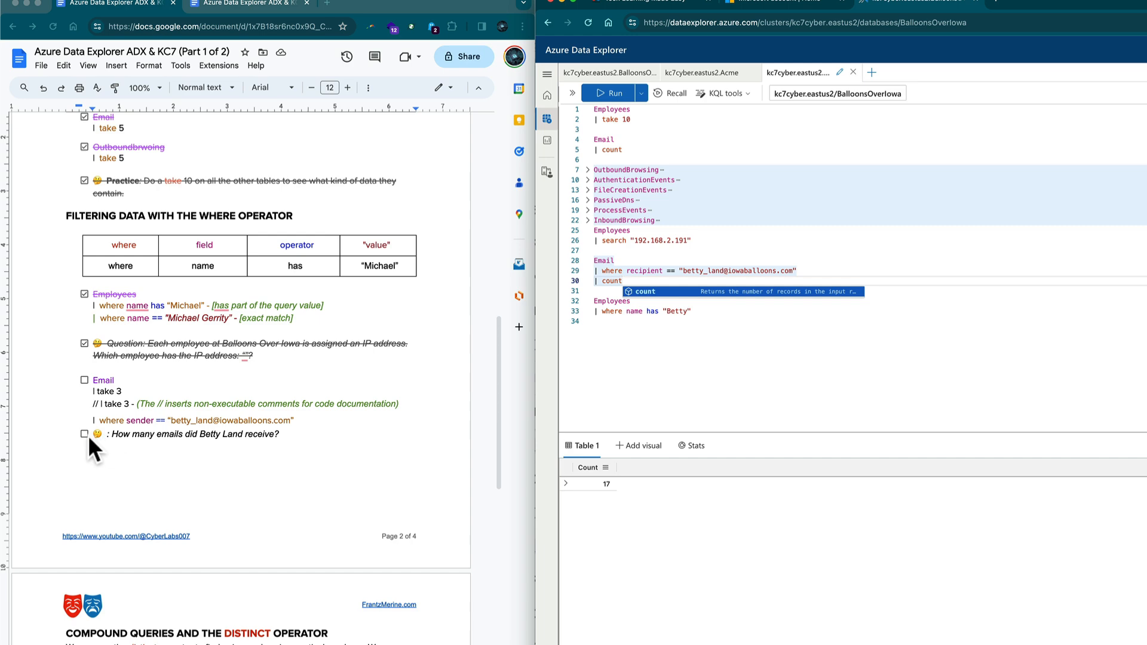
- Switch to the Google Docs lab guide, check off the Email take 3 exercise and go to the compound queries and distinct section
click(84, 380)
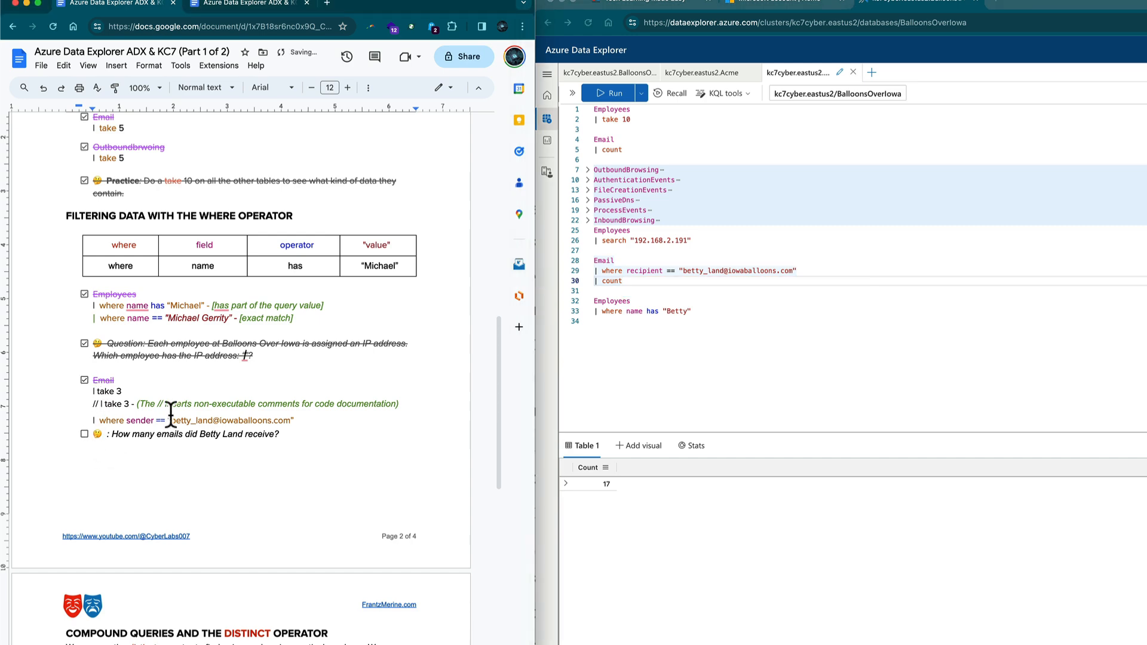
scroll(236, 413, down, 5)
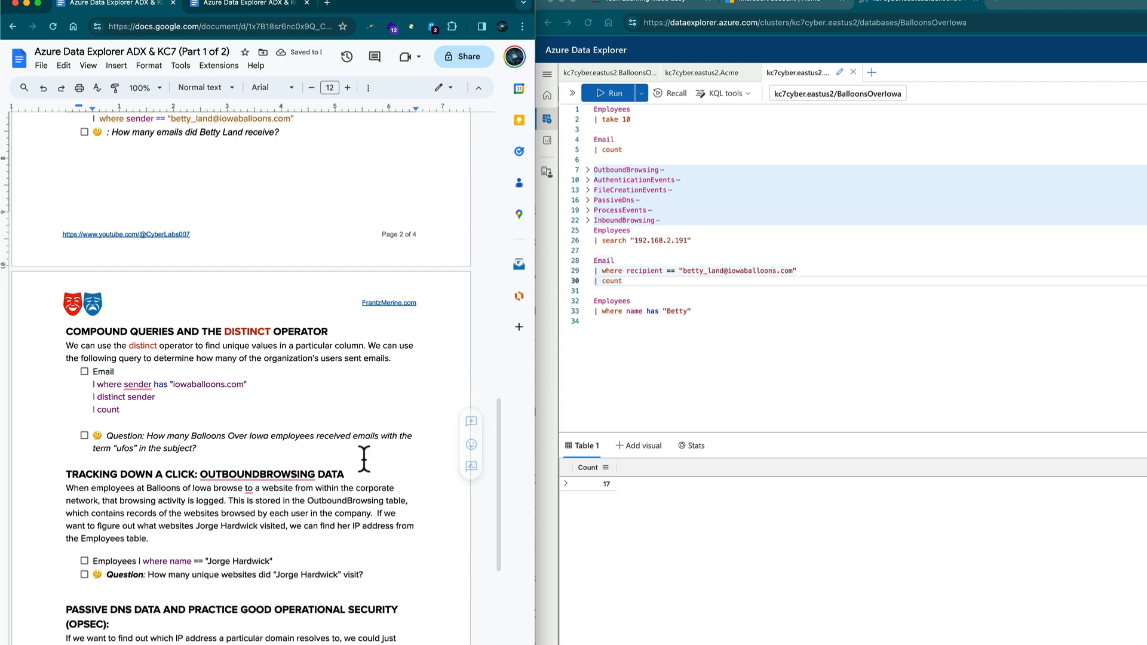
scroll(277, 439, down, 2)
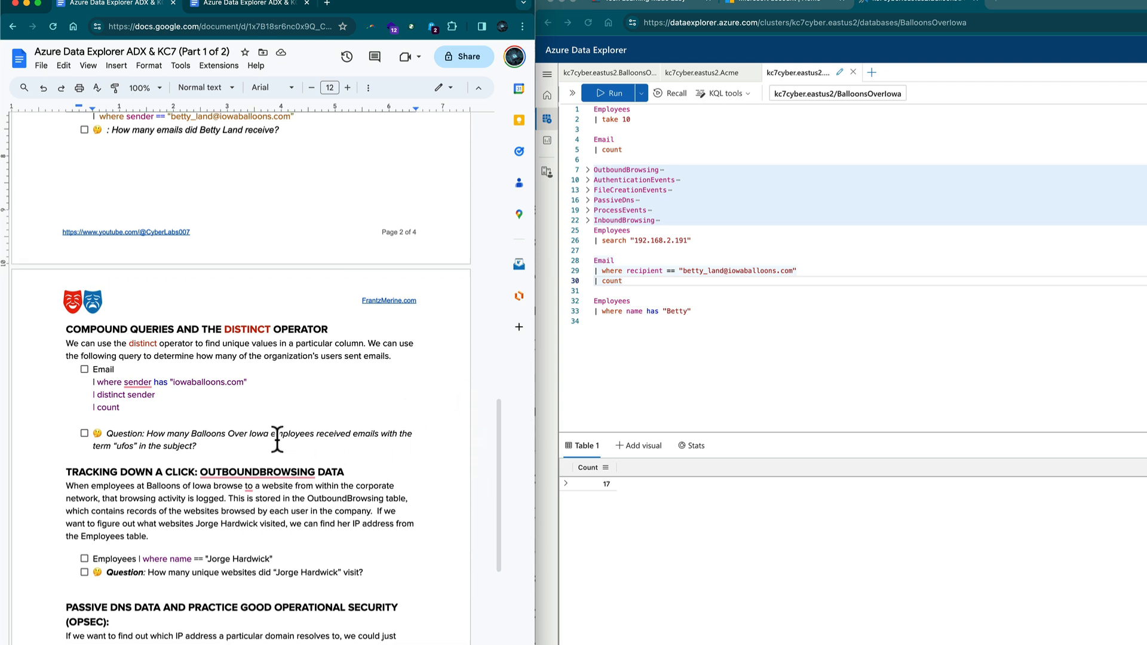
scroll(305, 416, down, 2)
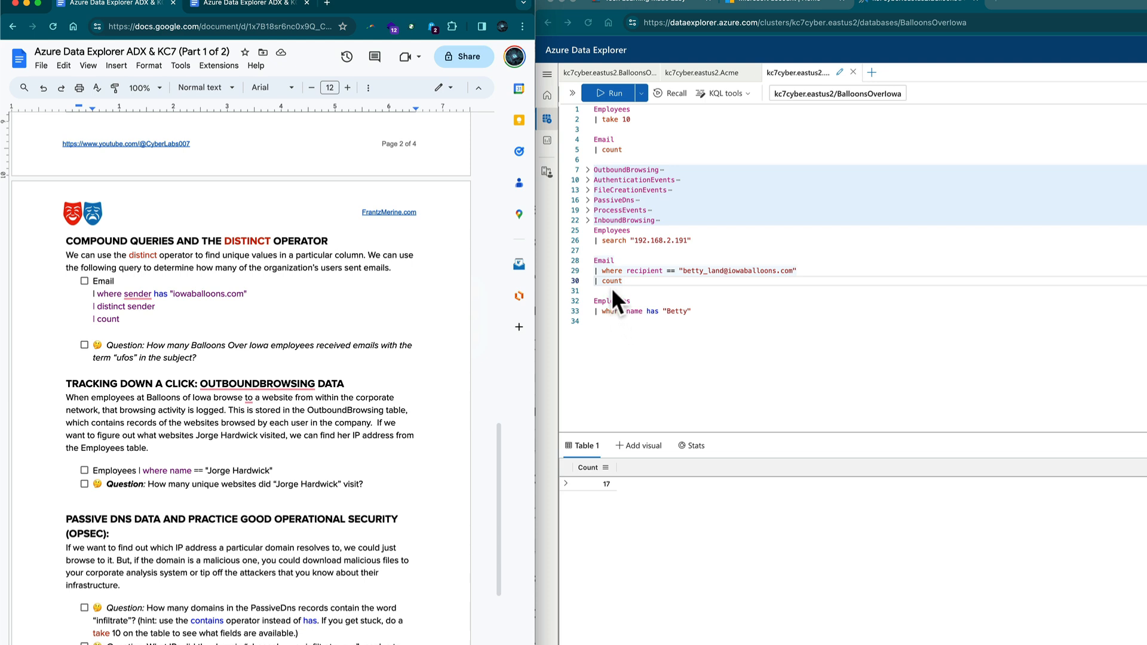
- Back in Azure Data Explorer, add an Email query with | take 3 below the last Employees query and run it
click(615, 317)
click(741, 313)
key(Return)
key(Return)
text(ema)
key(Return)
key(Return)
text(| take 3)
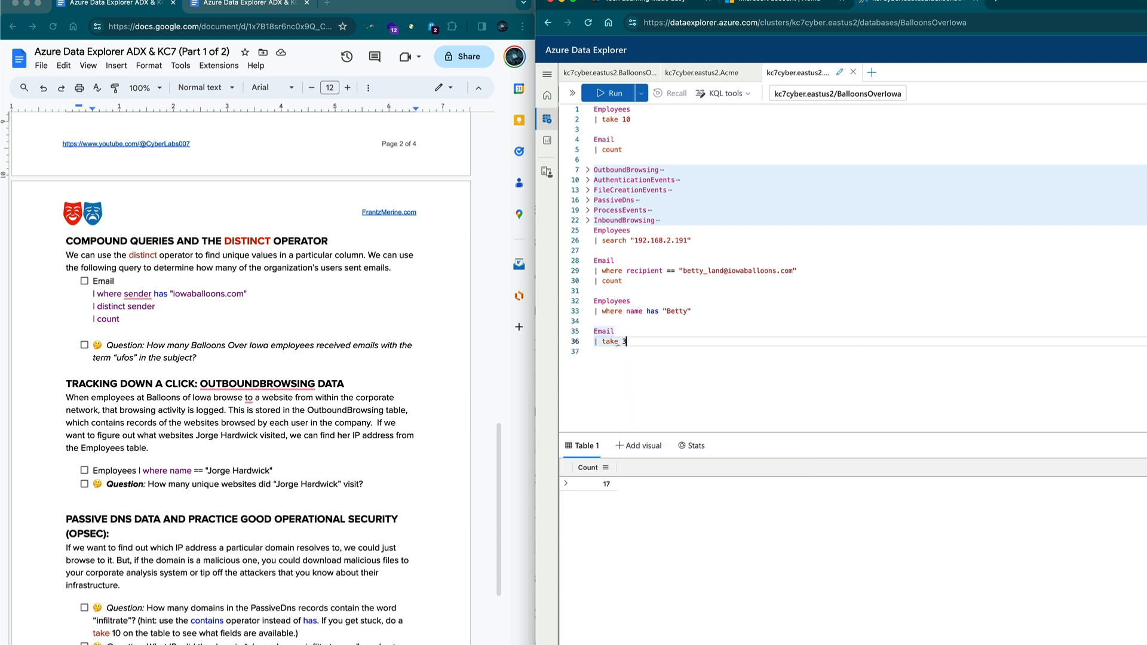
key(shift+Return)
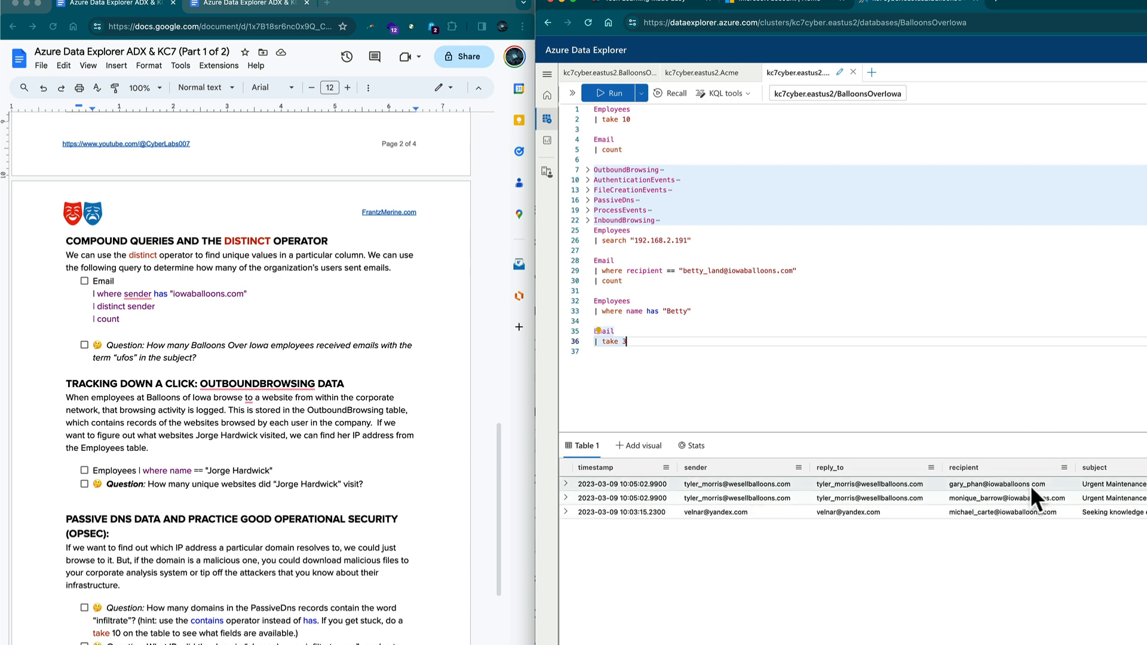
- Replace take 3 in the last Email query with where sender has "iowaballoons" and run it
click(625, 353)
drag(602, 341, 682, 337)
text(where e)
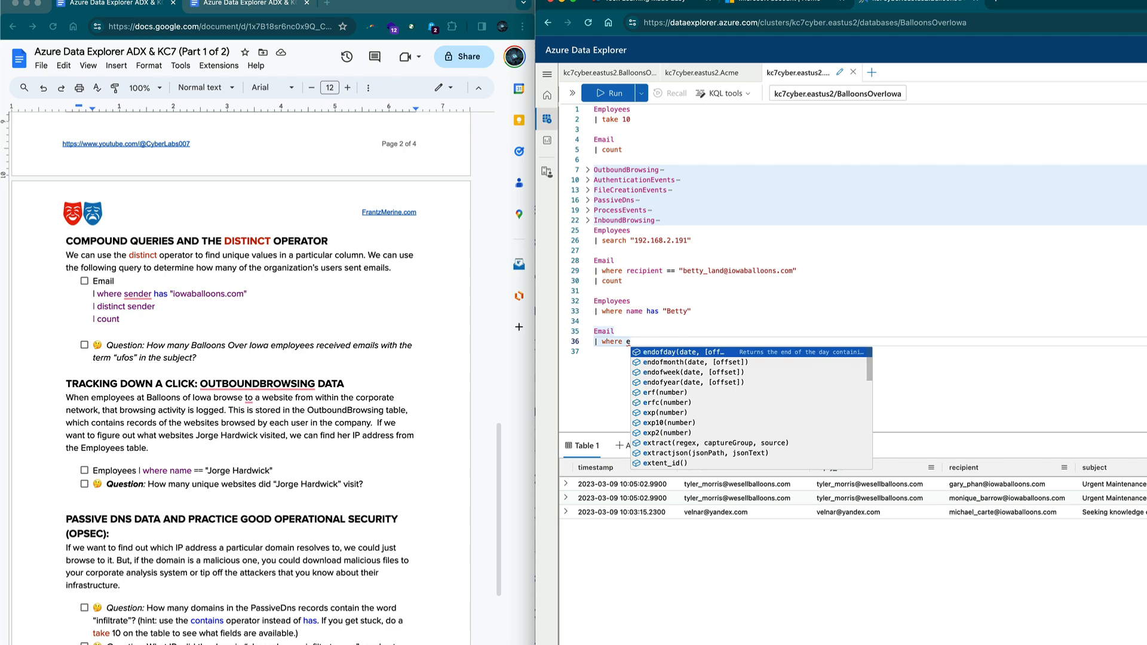
key(BackSpace)
text(sender )
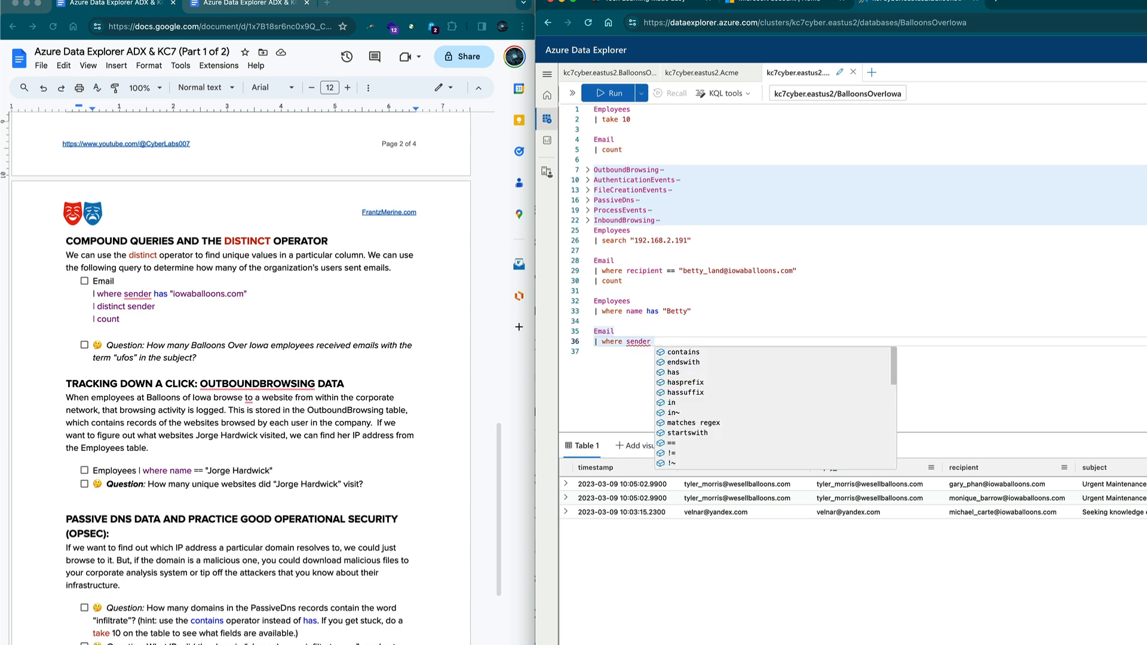
text(has )
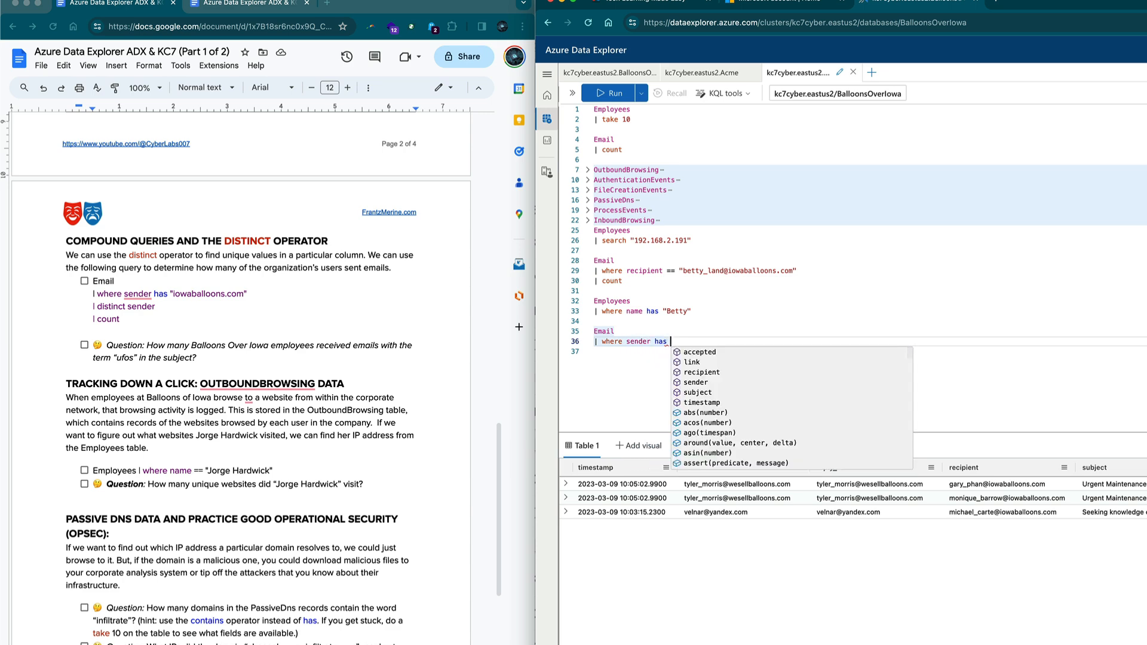
text("io)
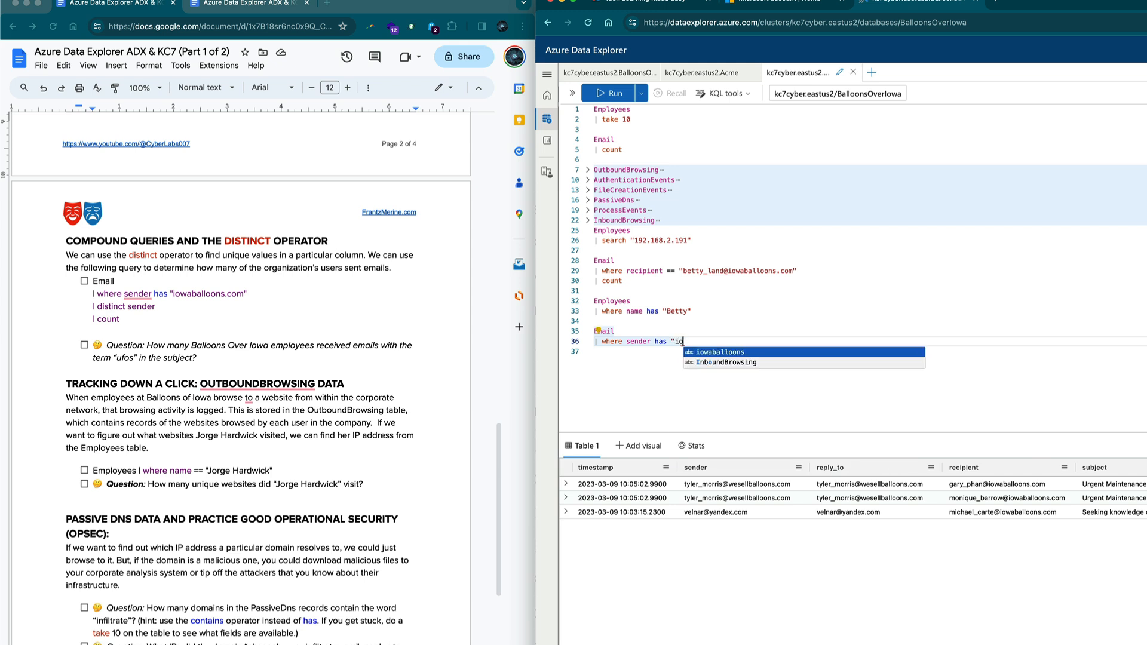
text(waballoons")
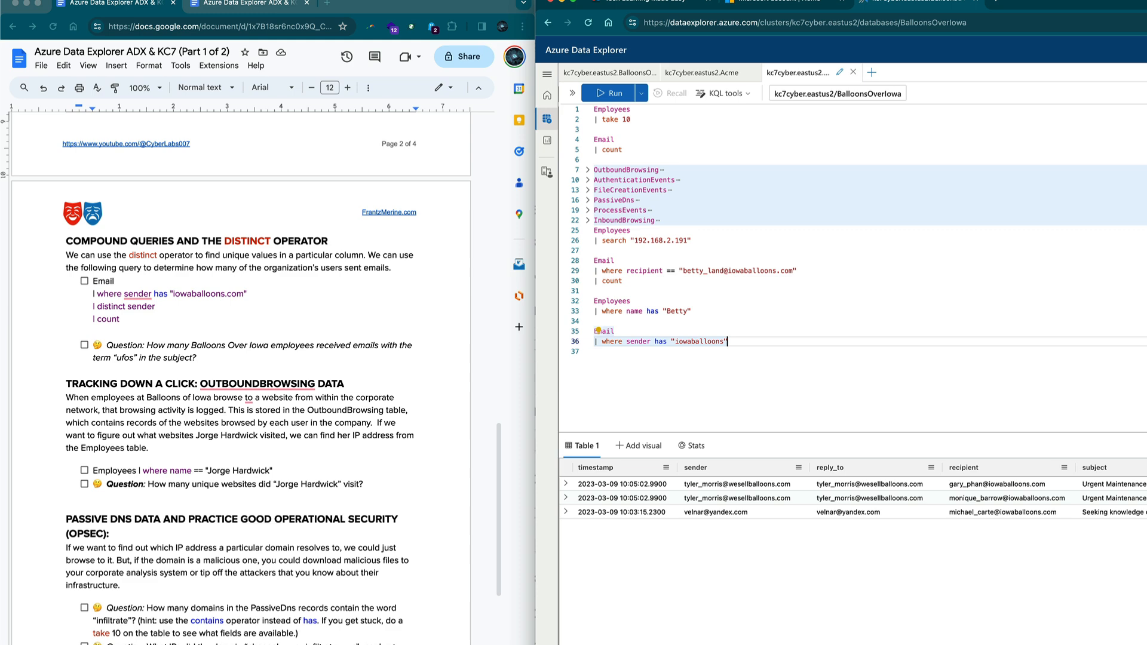
key(shift+Return)
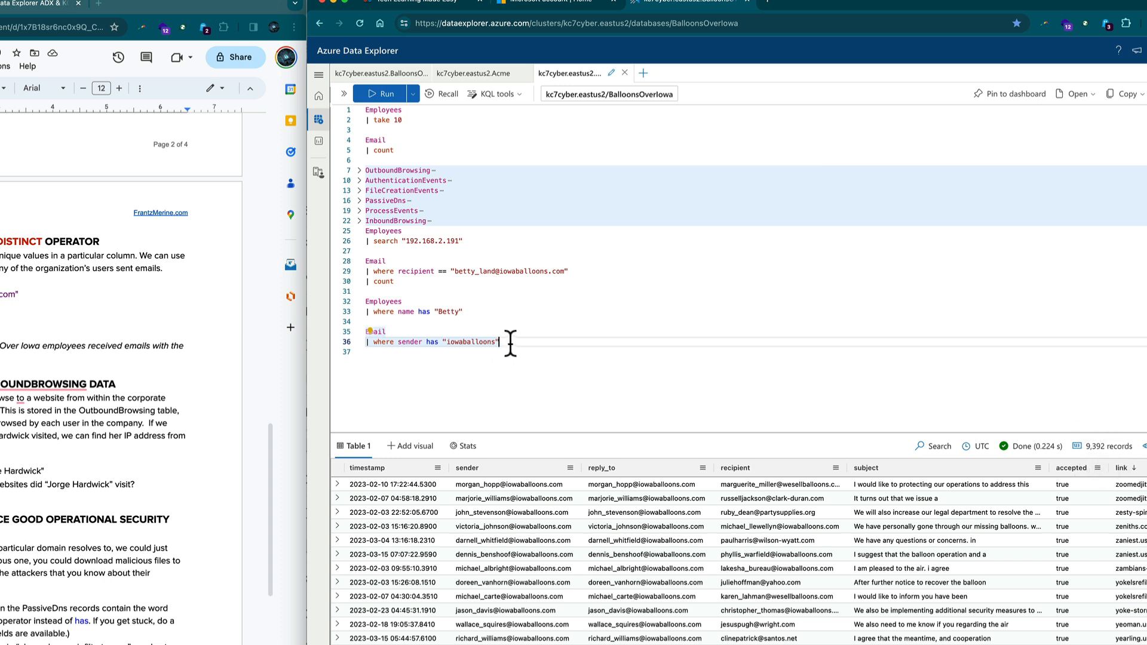
- Append | distinct sender to the iowaballoons Email query and run it
key(Return)
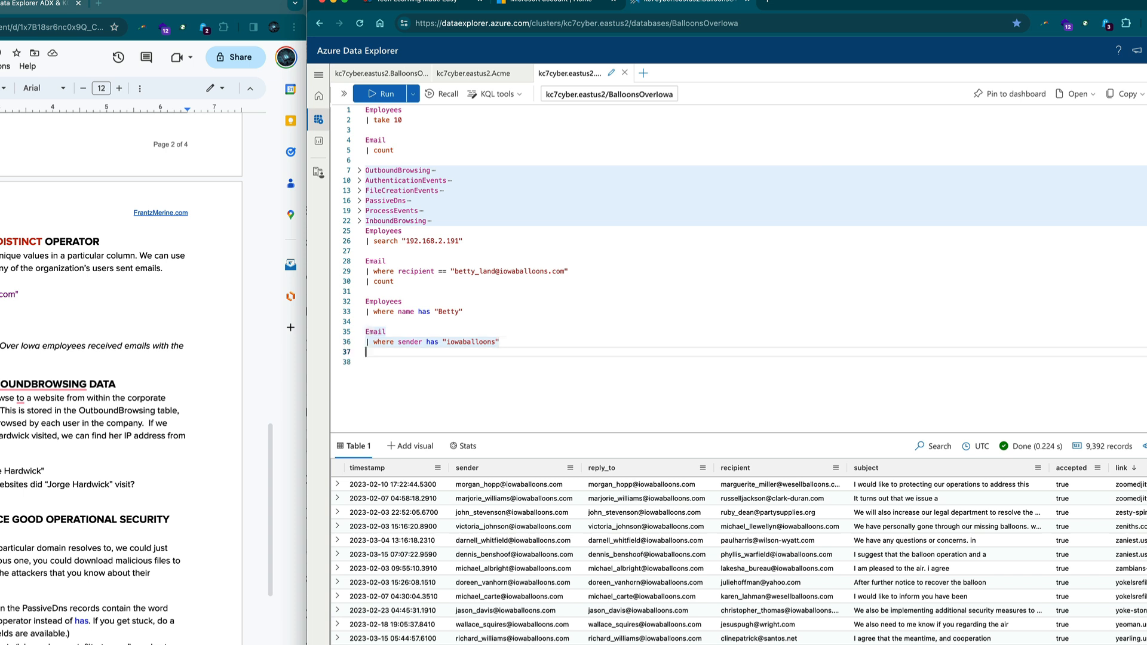
text(| distinct sender)
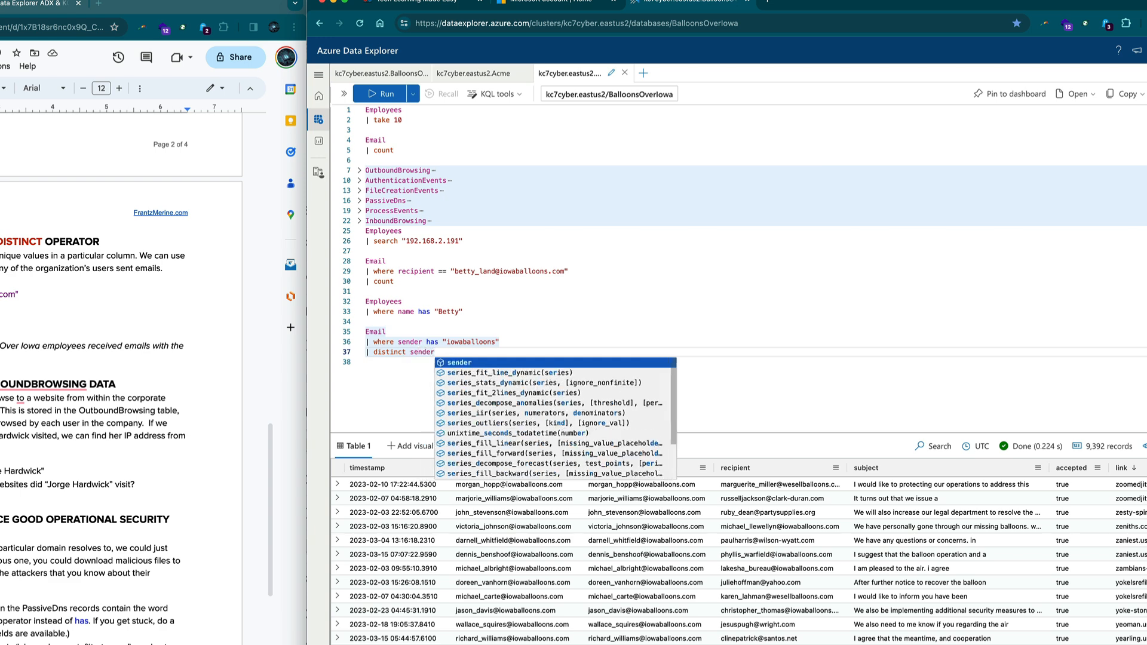
key(shift+Return)
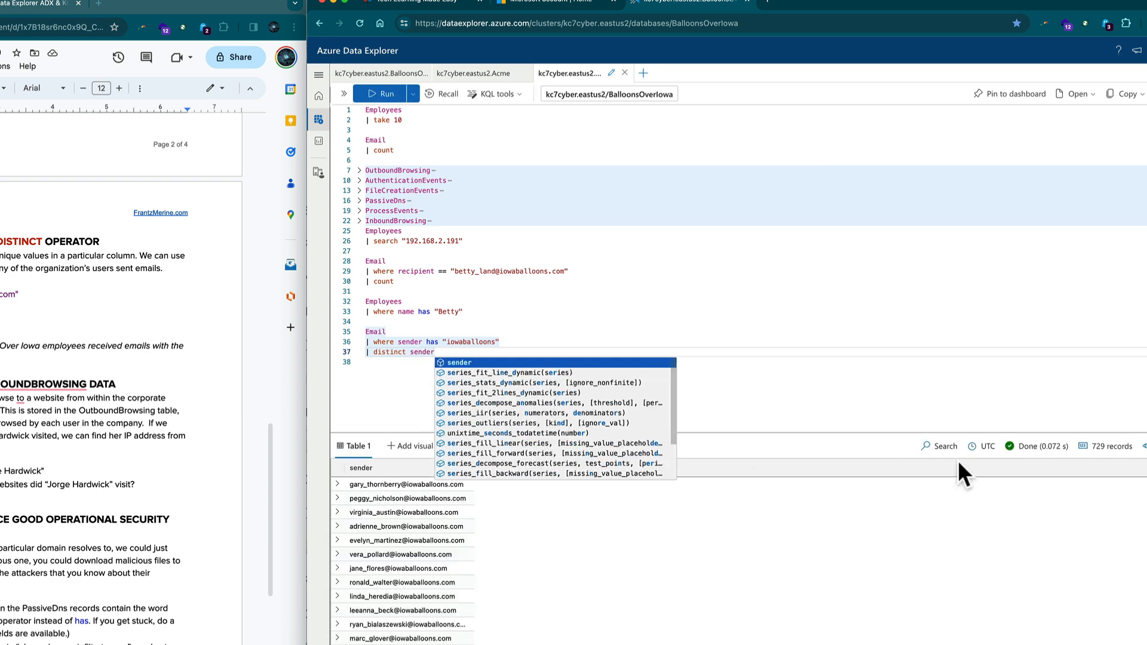
- Append | count to the iowaballoons distinct sender query and run it
click(389, 364)
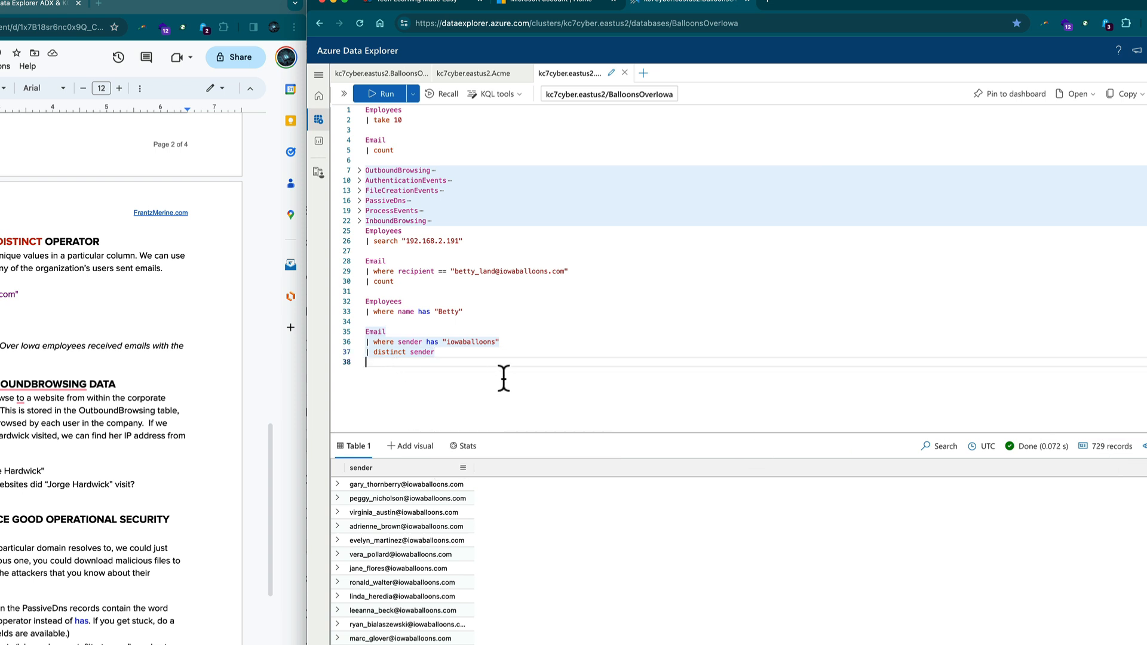
text(| count)
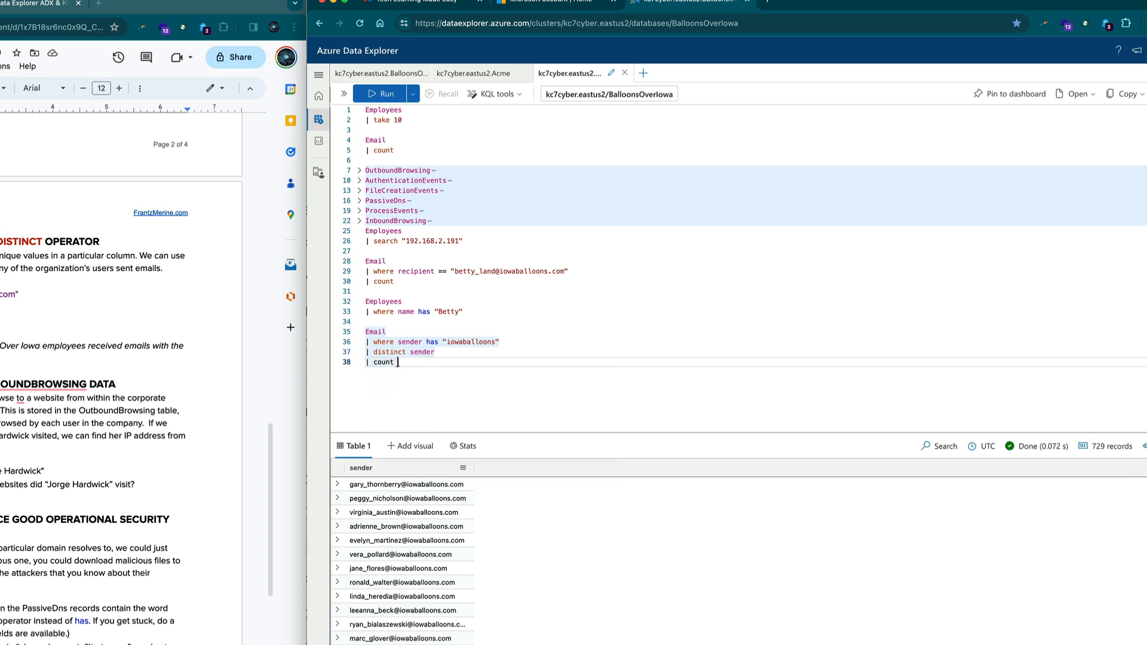
key(shift+Return)
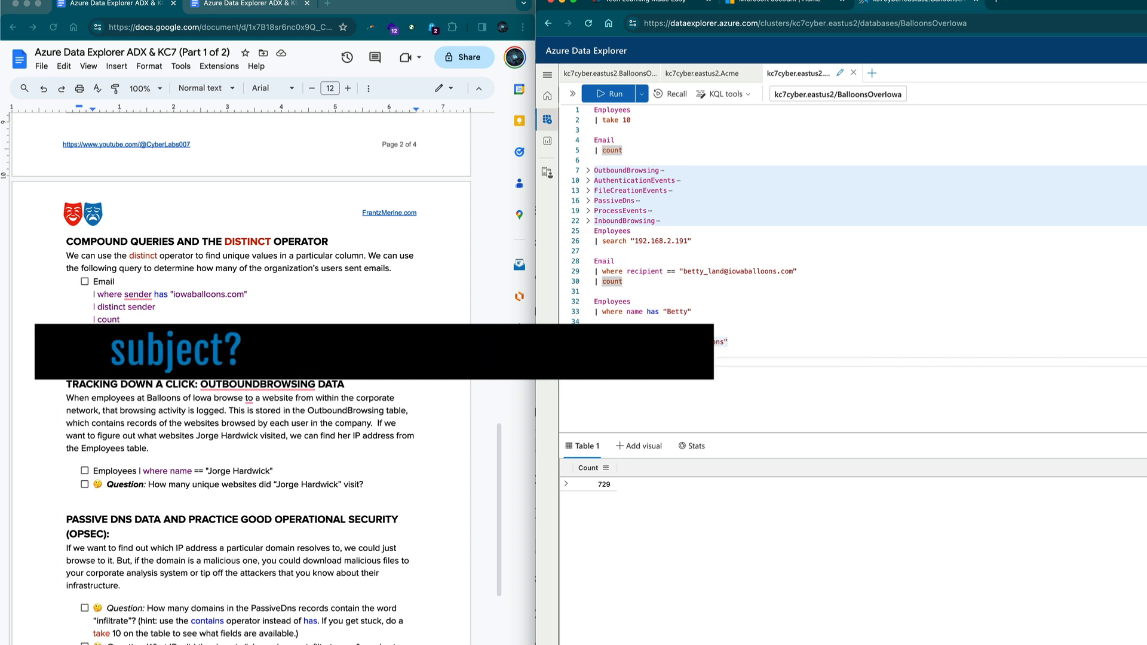
- Replace the where, distinct and count lines of the last Email query with | take 5 and run it
drag(602, 343, 631, 363)
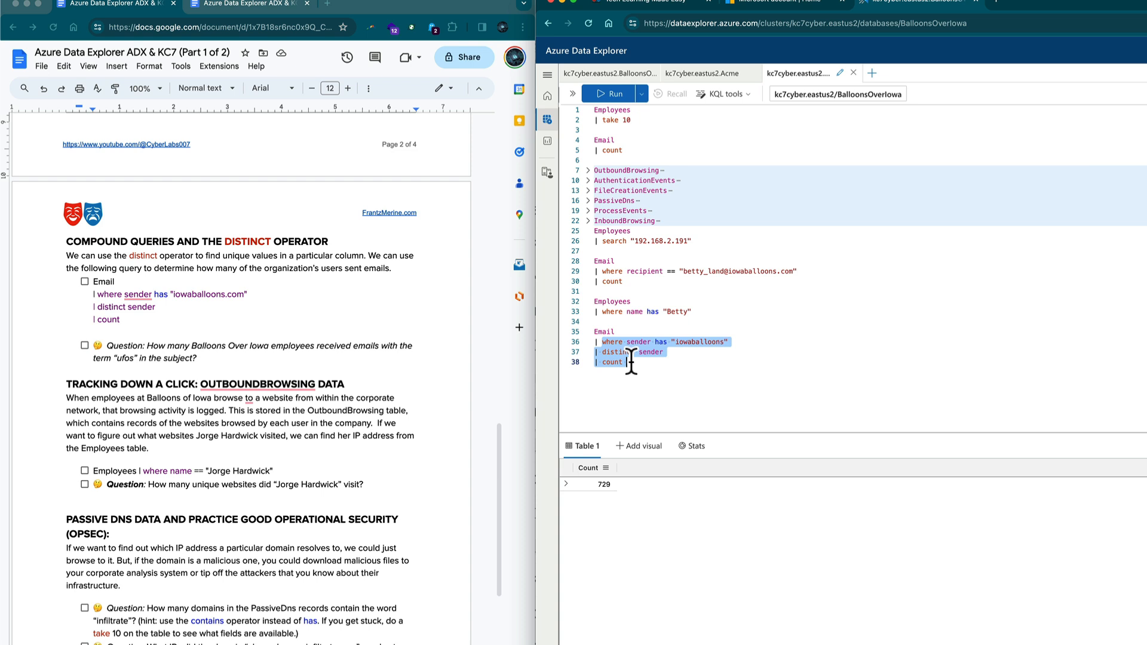
key(BackSpace)
key(BackSpace)
key(BackSpace)
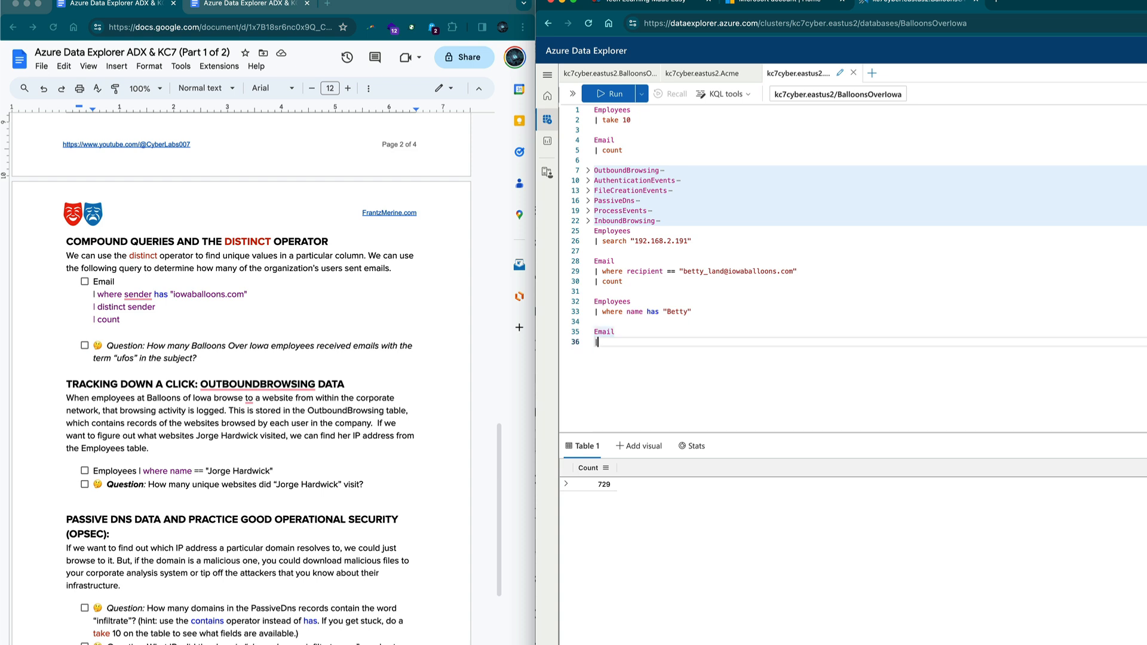
text(| take)
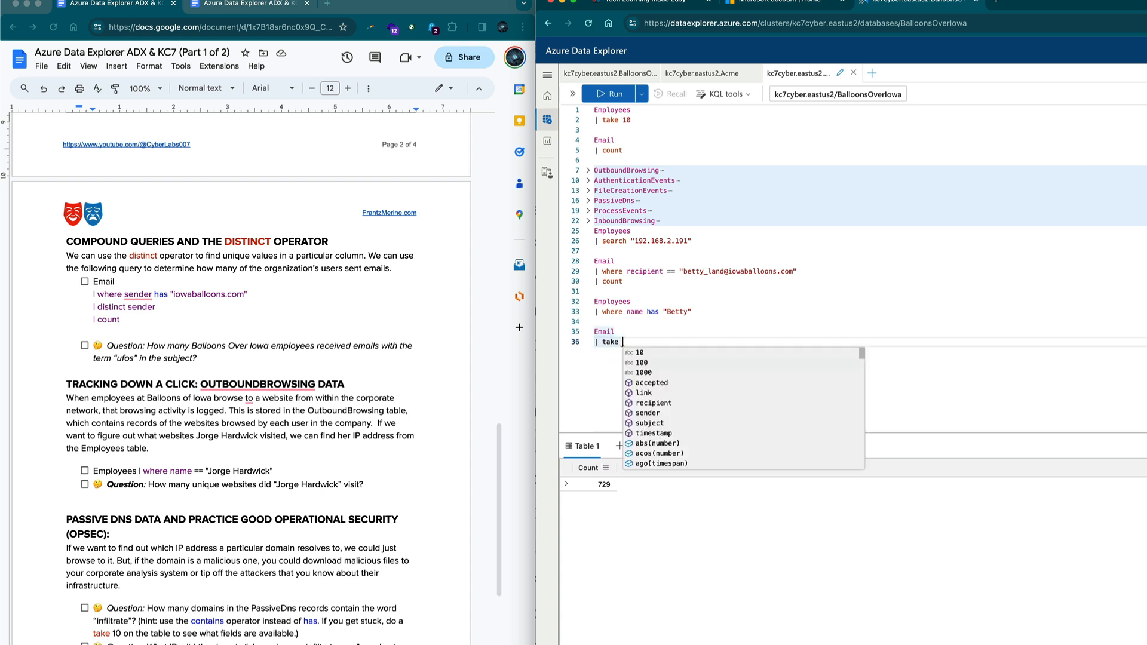
text( 5)
key(shift+Return)
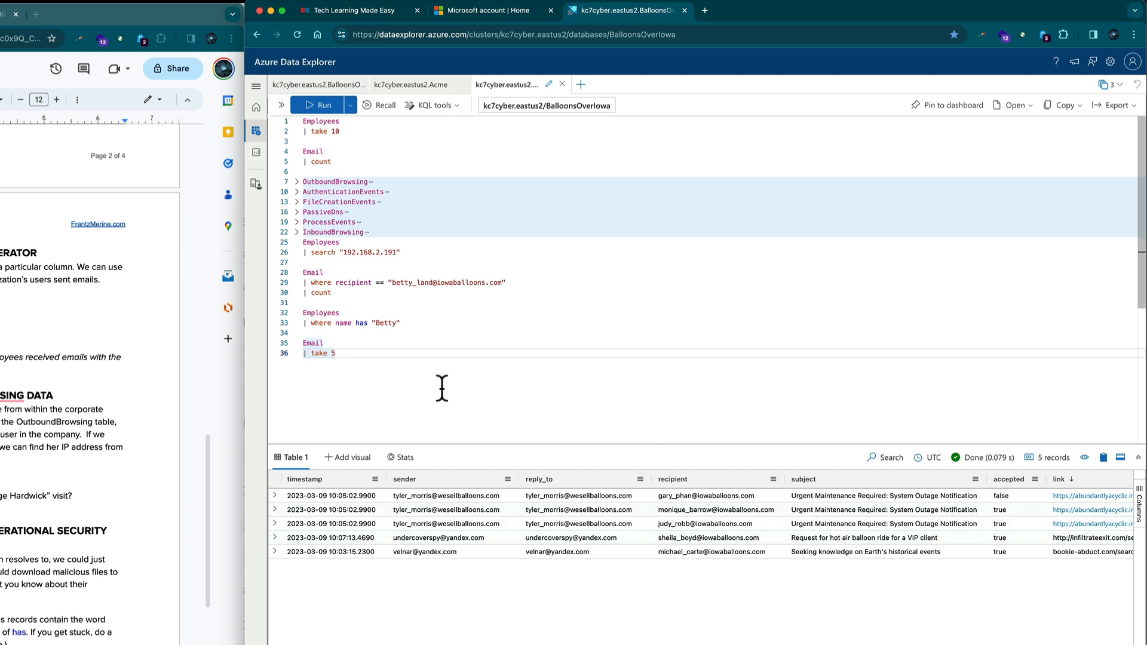
- Replace take 5 in the last Email query with where subject contains "ufos" and run it
drag(312, 355, 386, 356)
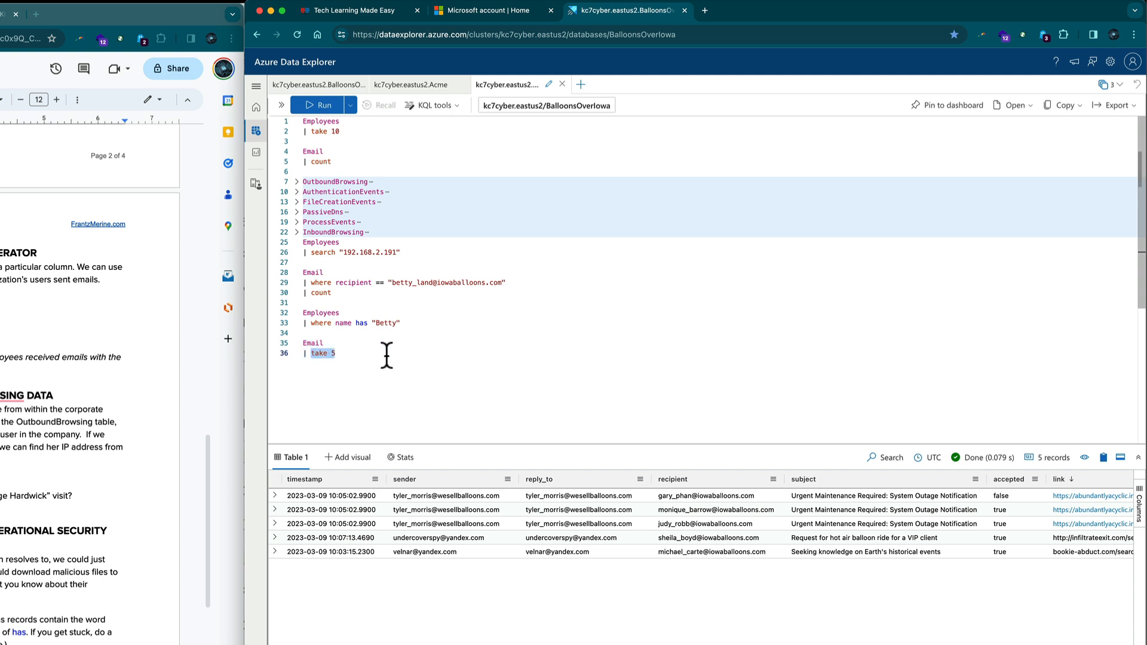
text(where)
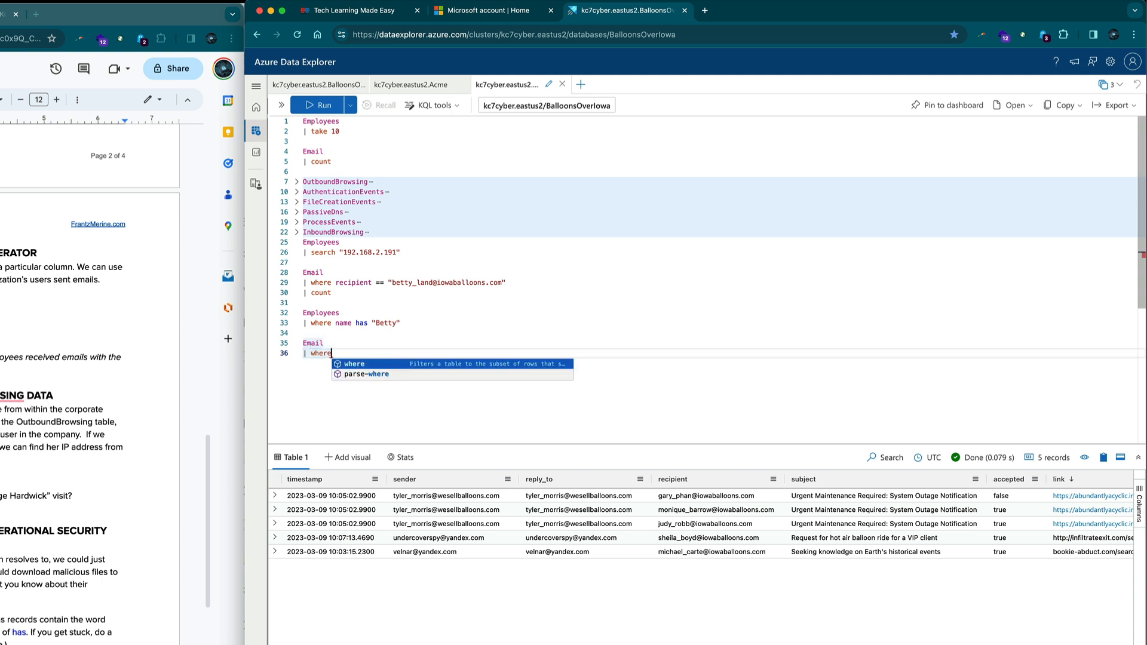
text( subject)
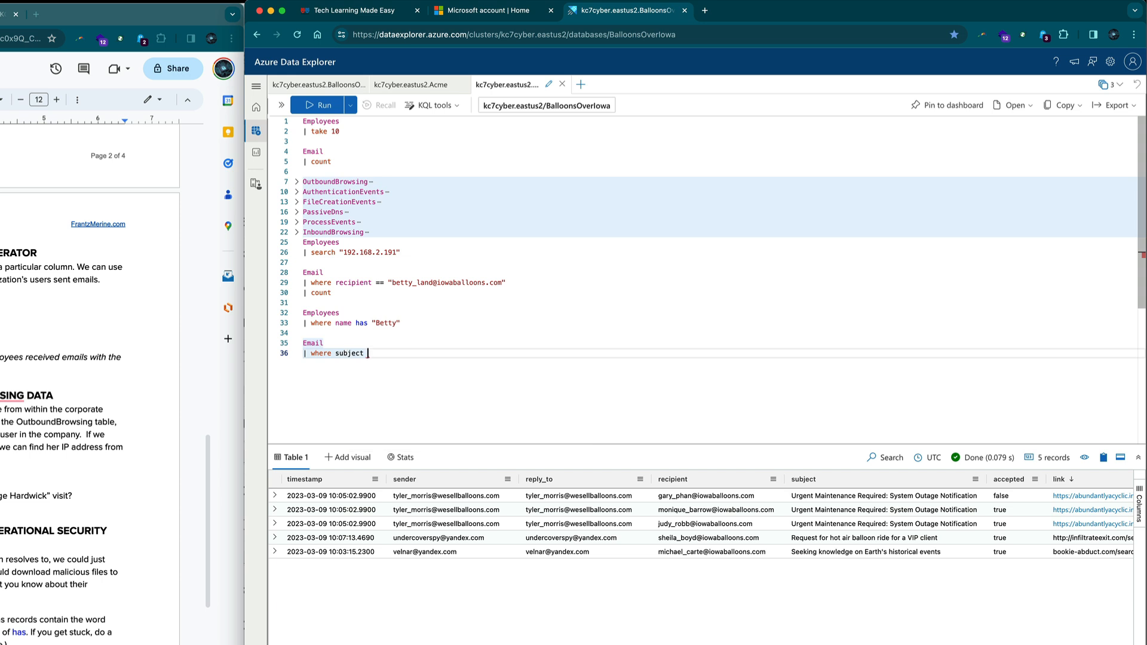
text( contains ""ufos")
key(shift+Return)
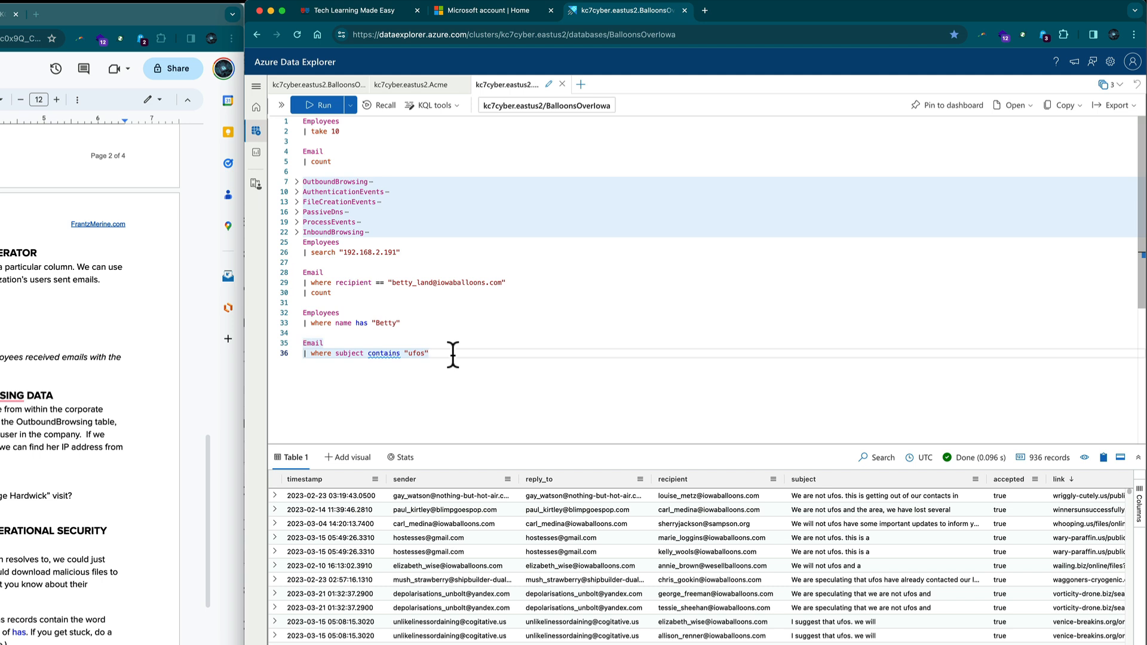
- Change the operator in the last Email query's subject filter to has and run it
key(Return)
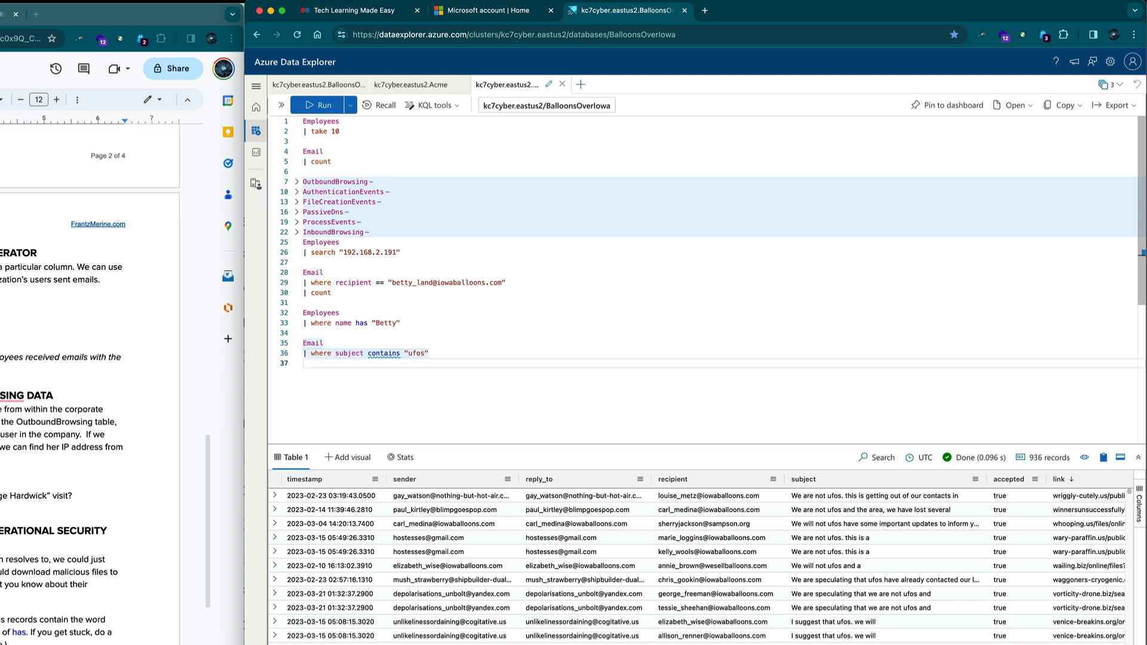
key(Up)
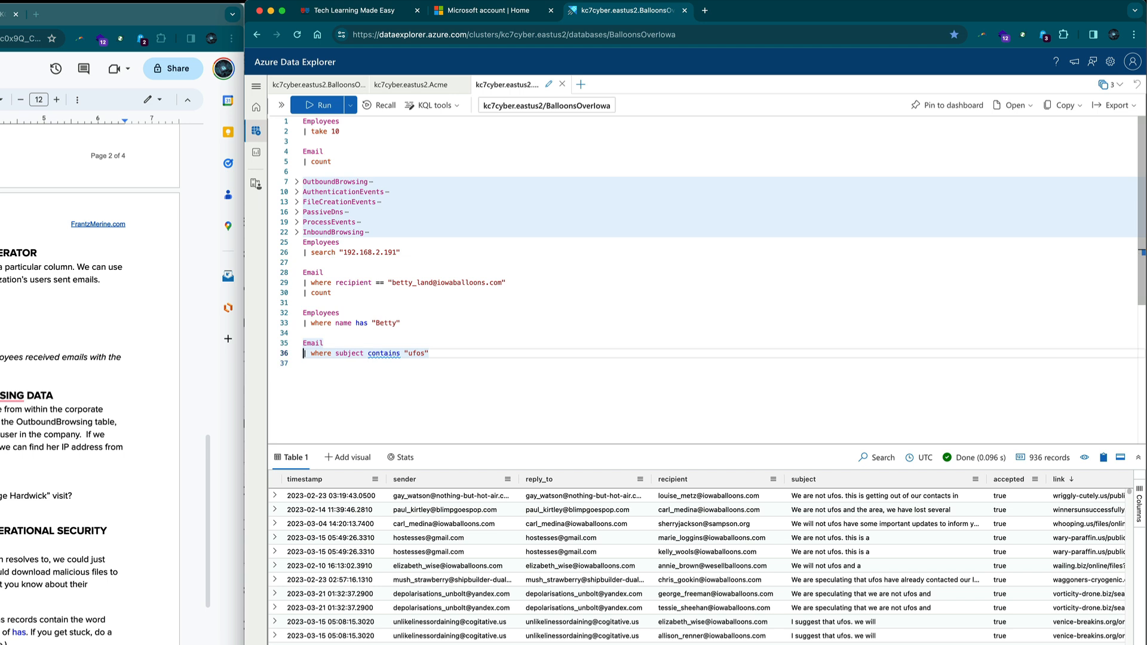
key(Right)
key(Right)
key(Right)
key(Right)
key(Right)
key(Right)
key(Right)
key(Right)
key(Right)
key(Right)
key(Right)
key(Right)
key(Right)
key(Right)
key(Right)
key(Right)
key(alt+shift+Right)
text(has)
key(shift+Right)
key(shift+Right)
key(shift+Right)
key(shift+Right)
key(shift+Right)
key(shift+Right)
key(shift+Right)
key(shift+Right)
key(shift+Right)
key(BackSpace)
key(BackSpace)
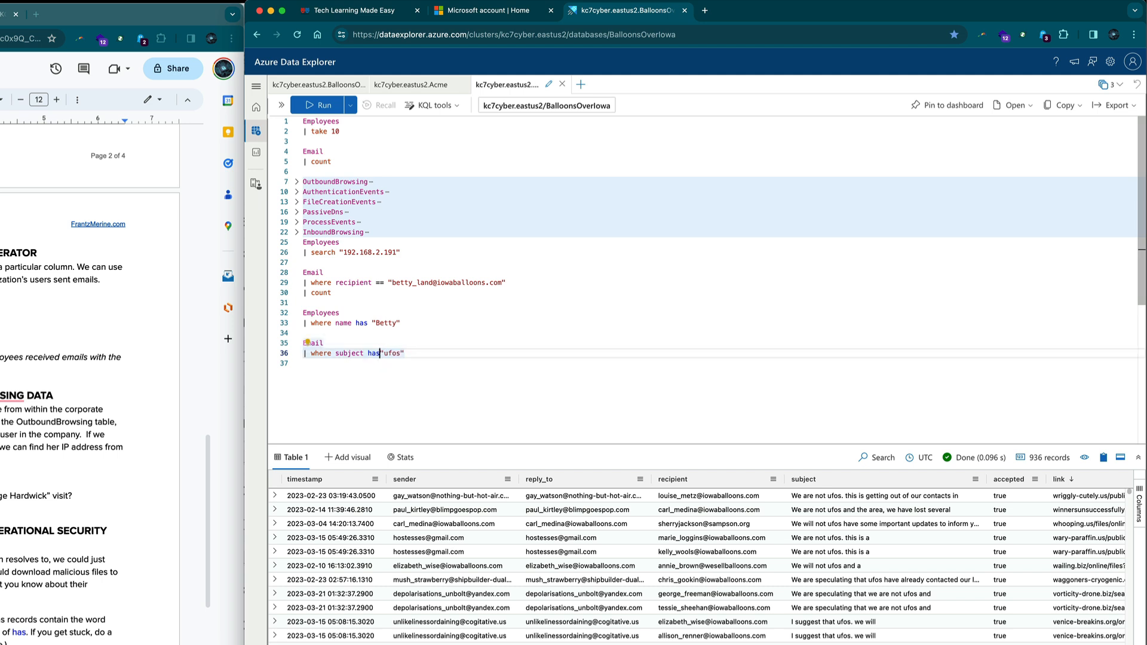
key(Return)
key(BackSpace)
key(shift+Return)
- Append | distinct subject to the "ufos" Email query and run it
key(Return)
text(| d)
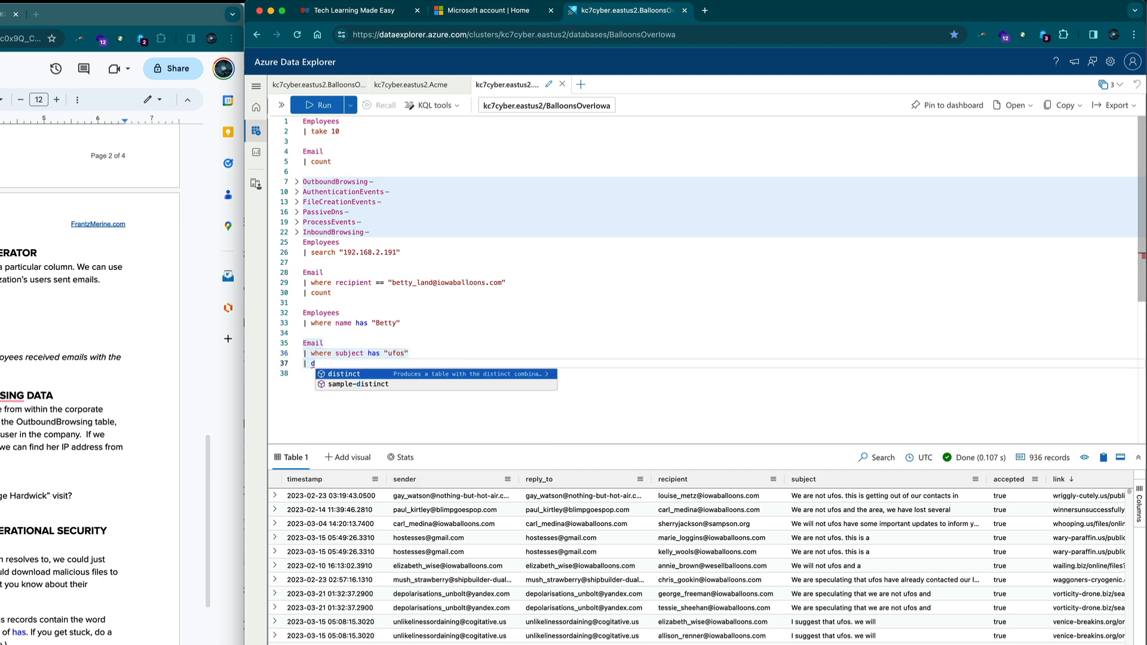
key(Tab)
text(subject)
key(shift+Return)
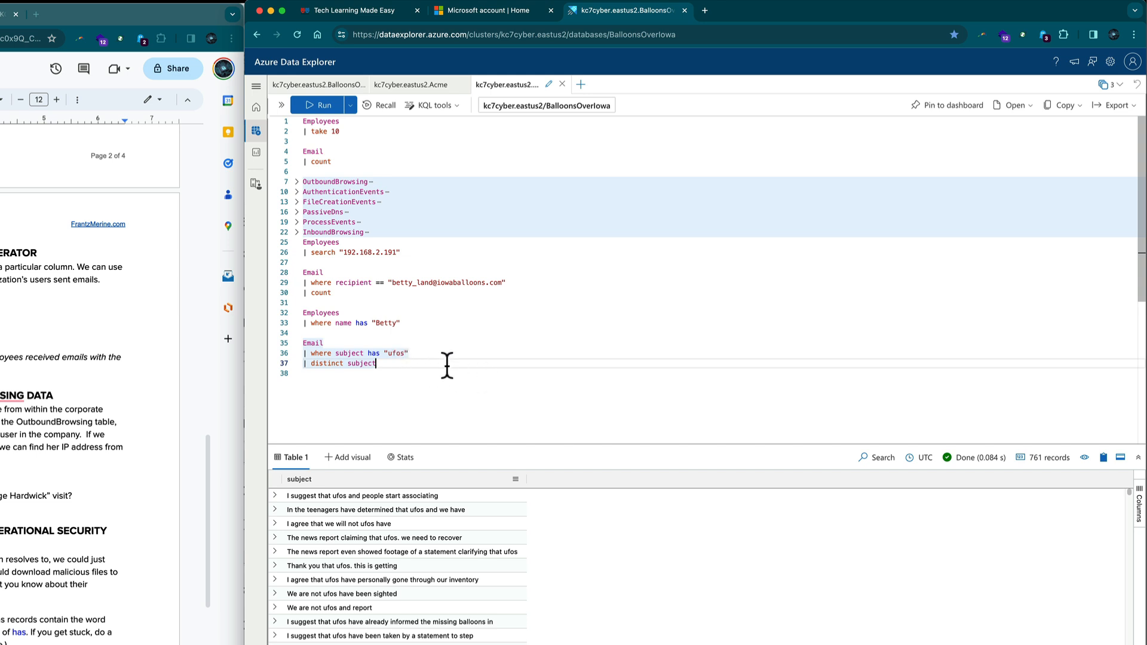
- Insert | where recipient has "iowaballoons" above the distinct line of the "ufos" Email query and run it
key(Up)
key(Down)
key(Left)
key(Left)
key(Left)
key(Left)
key(Left)
key(Left)
key(Left)
key(Left)
key(Left)
key(Left)
key(Left)
key(Left)
key(Return)
key(Up)
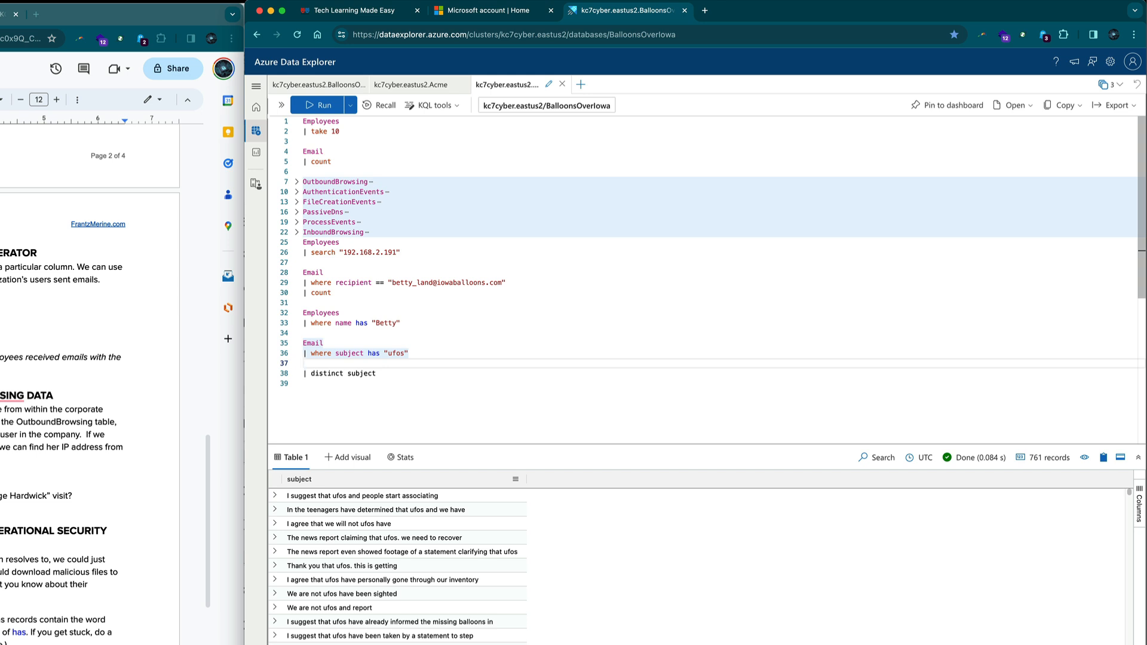
text(| where r)
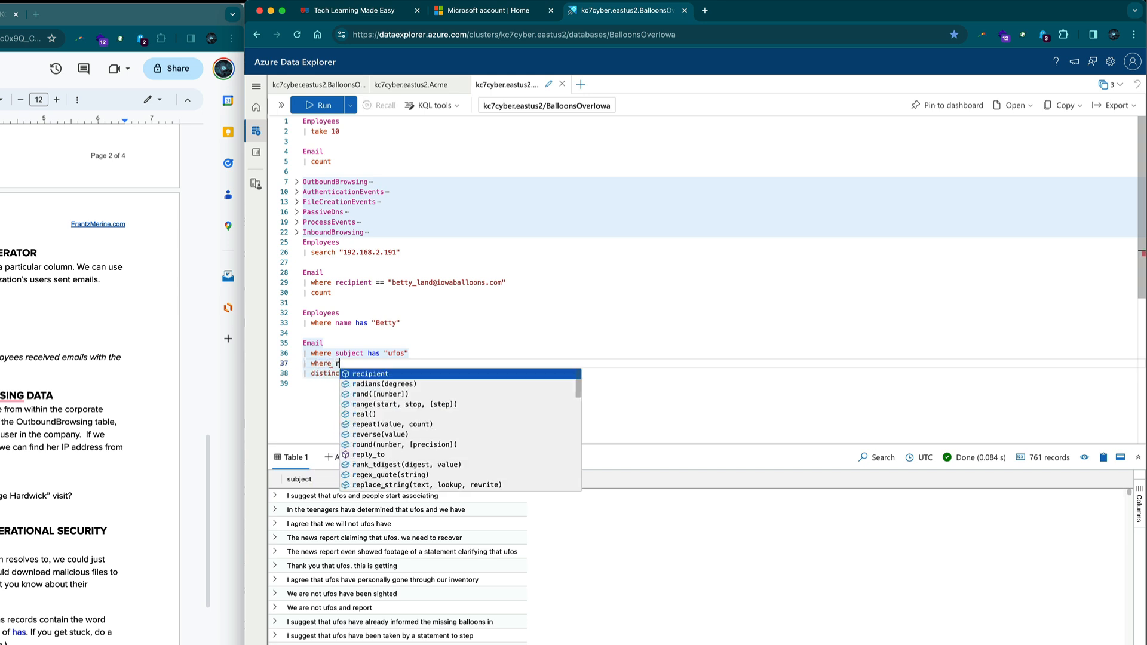
key(Tab)
text(has ")
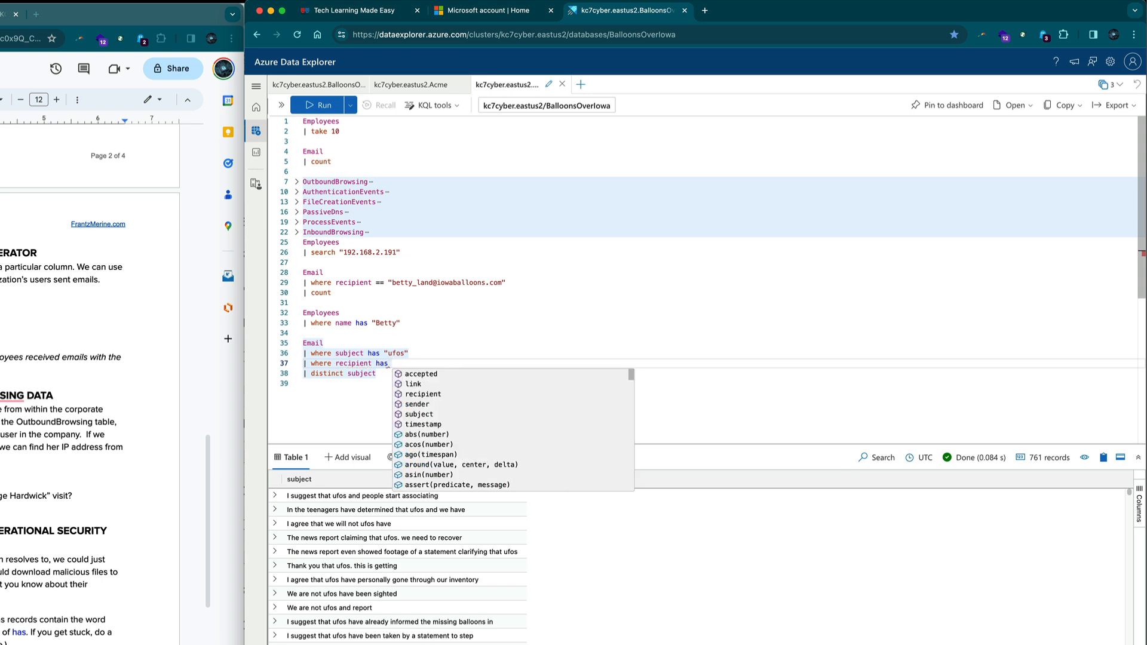
text(iowaballoons)
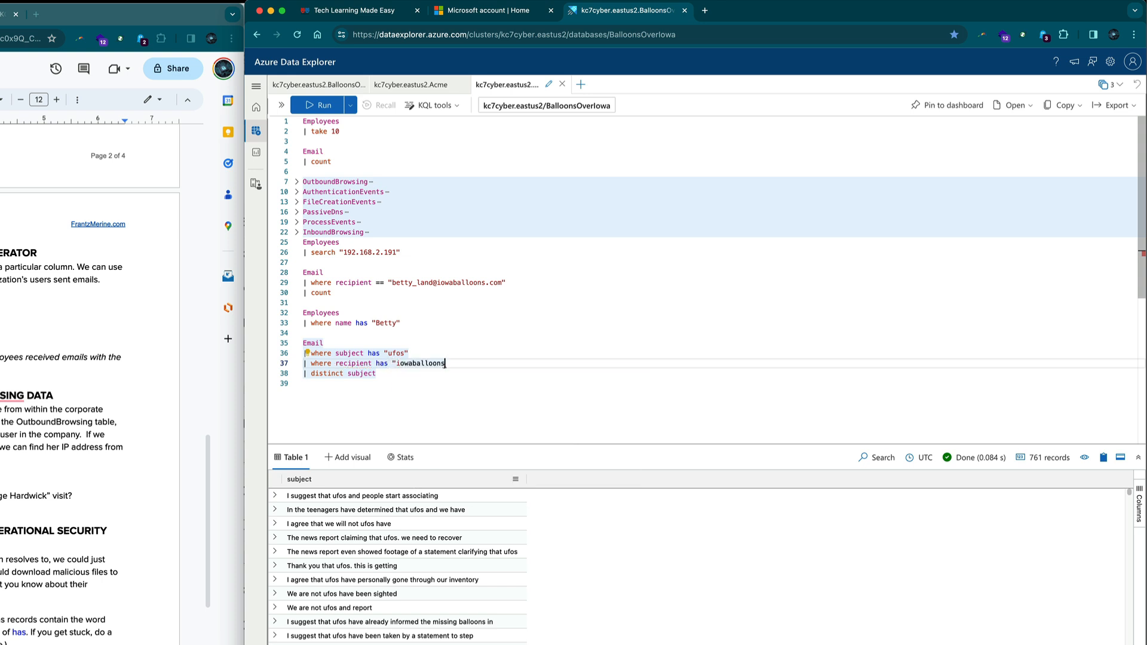
text(")
key(shift+Return)
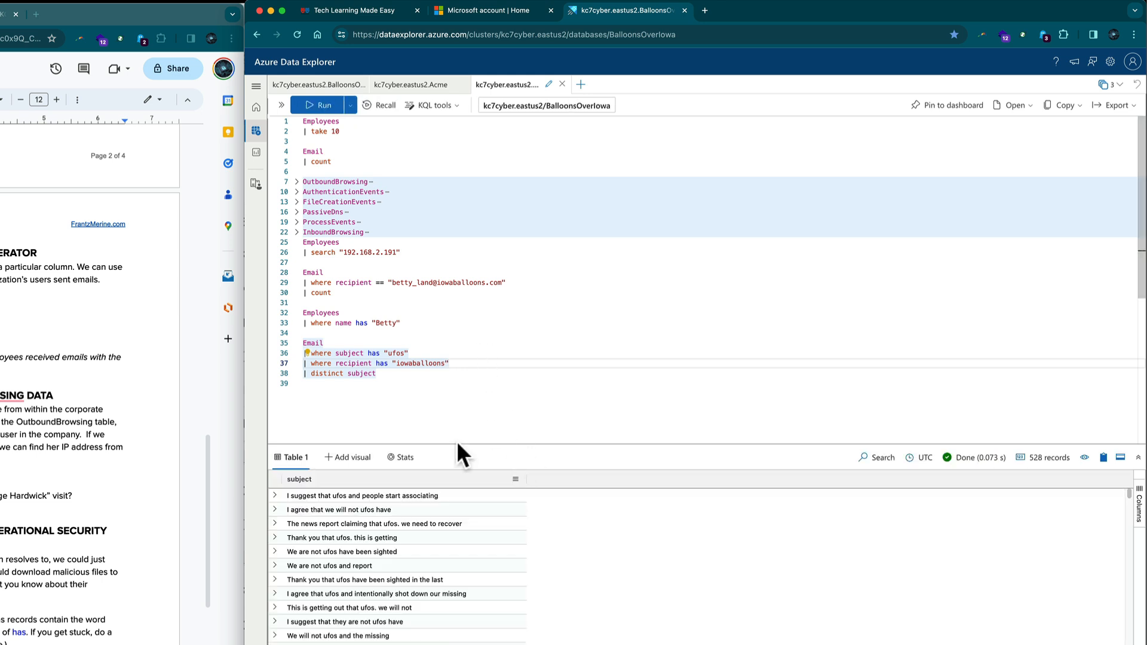
- Change the distinct column in the "ufos" Email query to recipient and run it
double_click(365, 374)
text(recipient)
key(shift+Return)
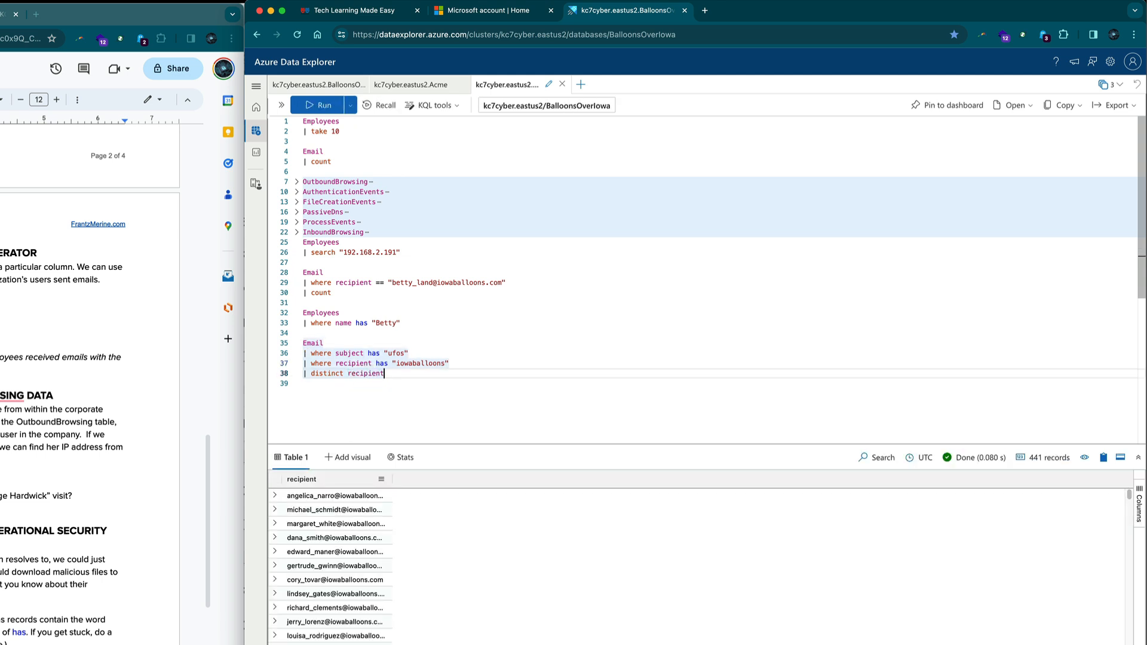
- Append | count to the distinct recipient query and run it
key(Return)
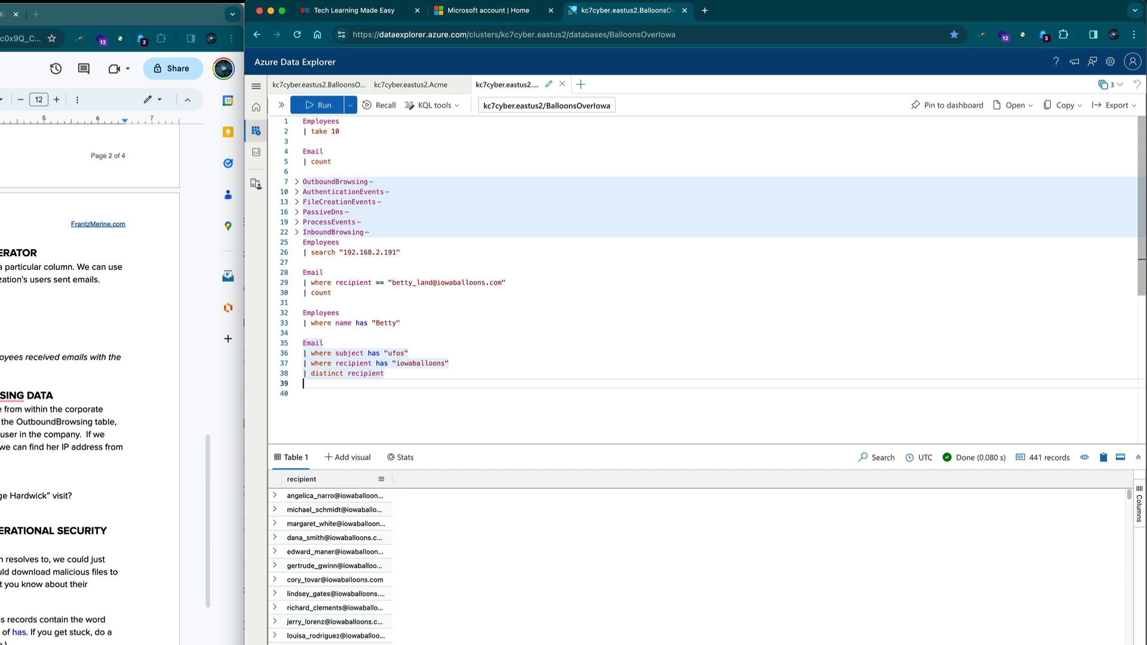
text(| )
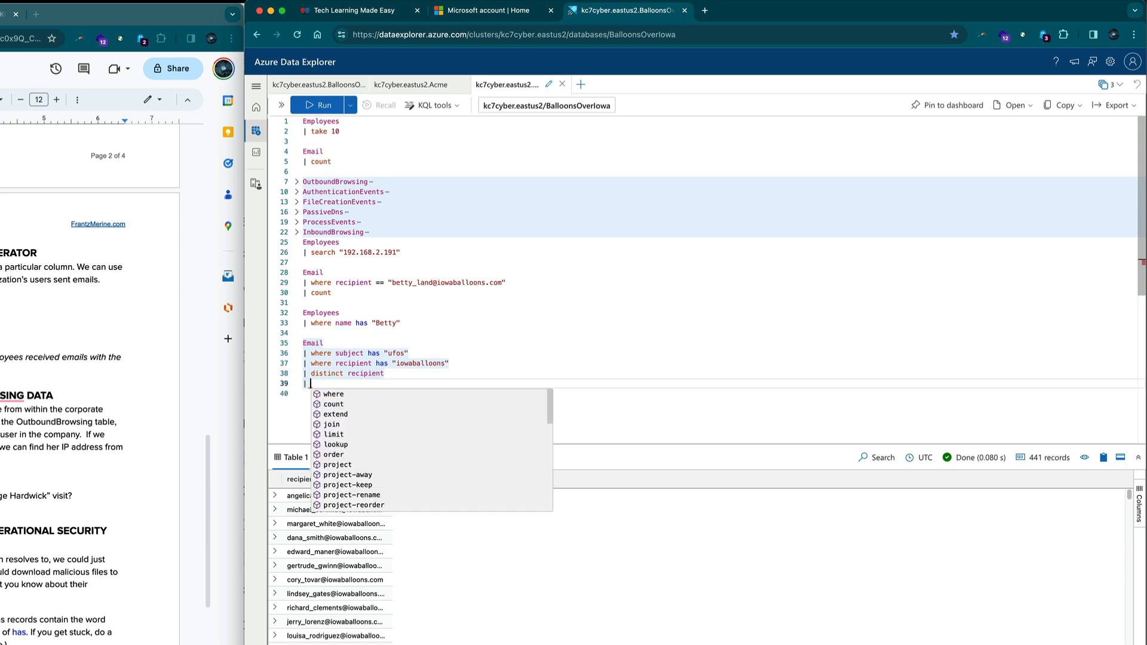
text(count)
key(shift+Return)
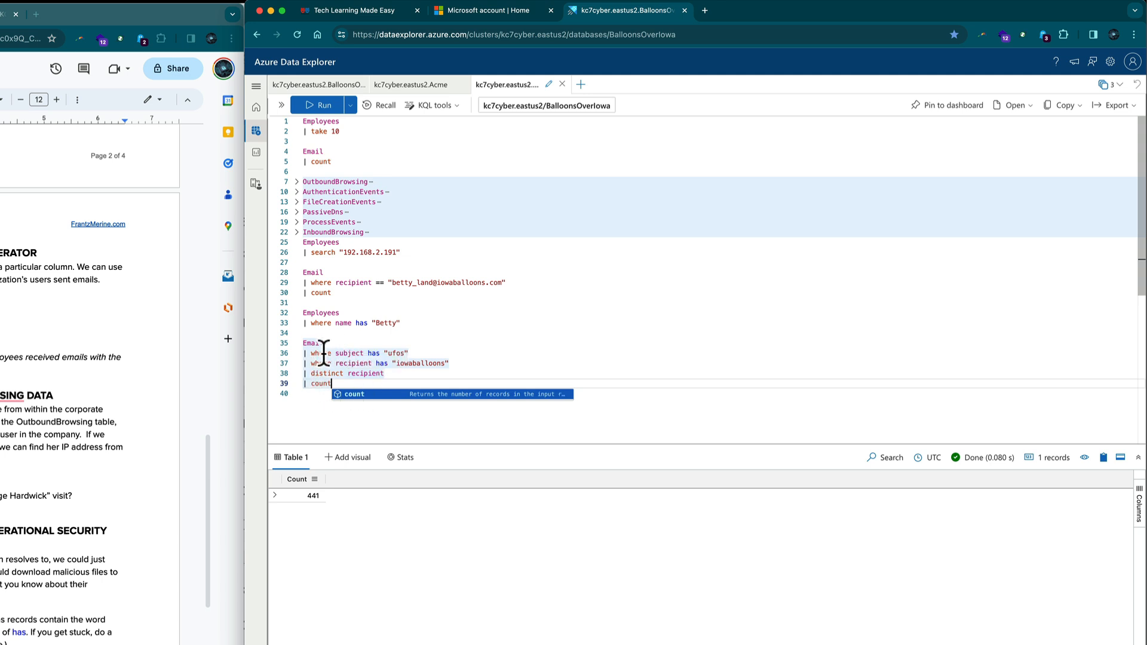
- Replace count in the first Email query, on line 5, with take 5 and run it
double_click(326, 161)
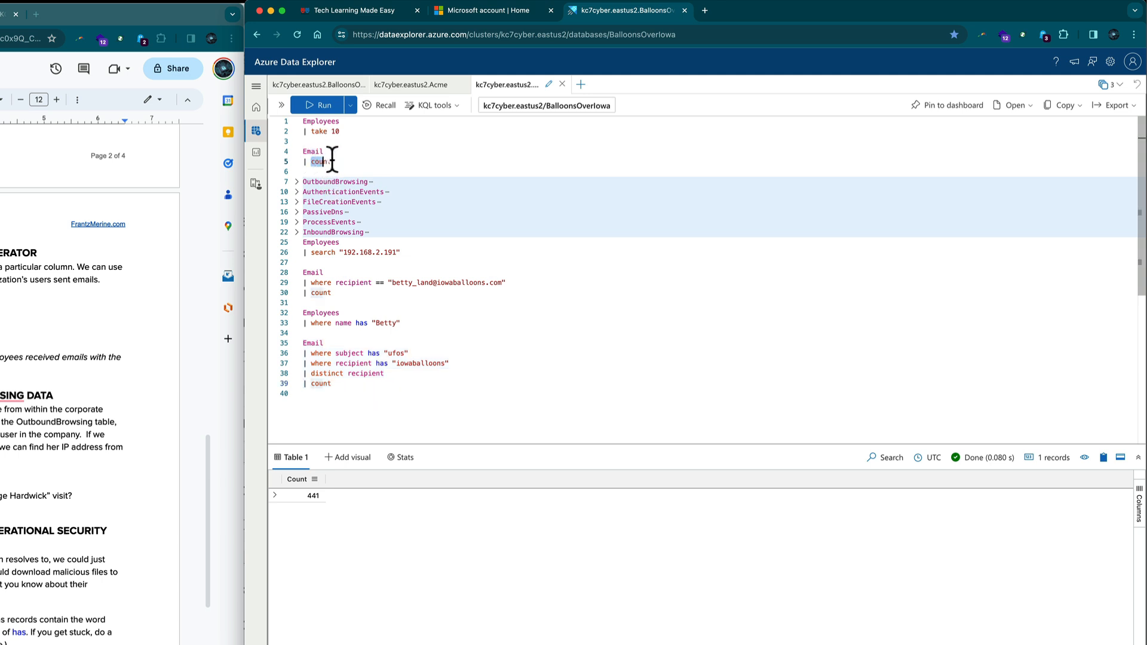
text(take 5)
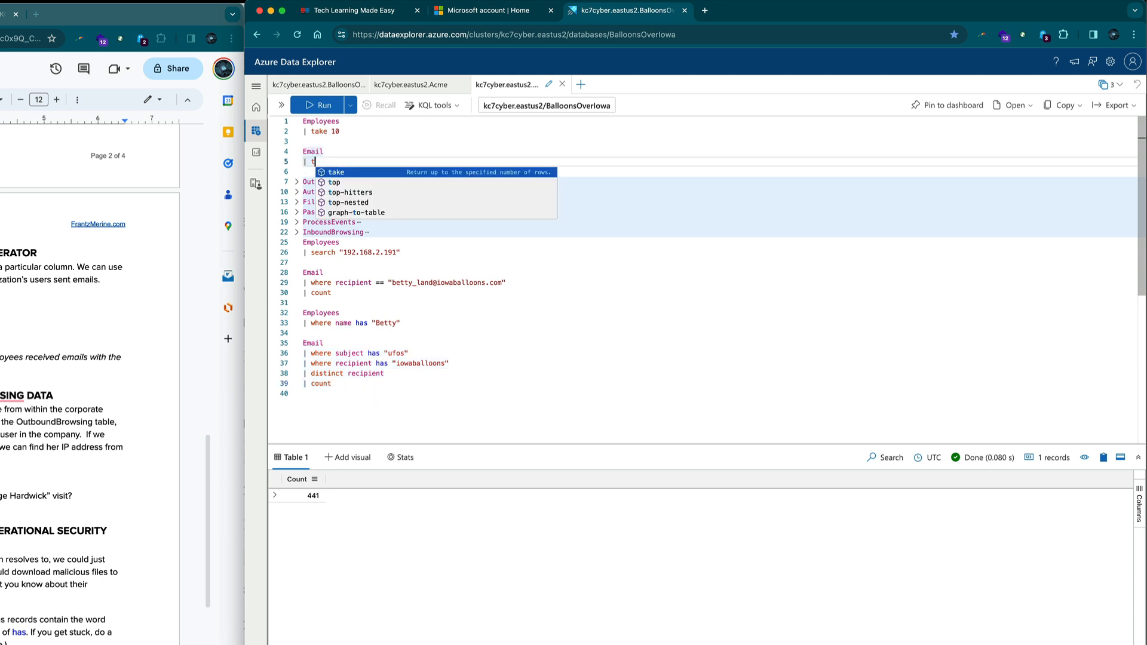
key(shift+Return)
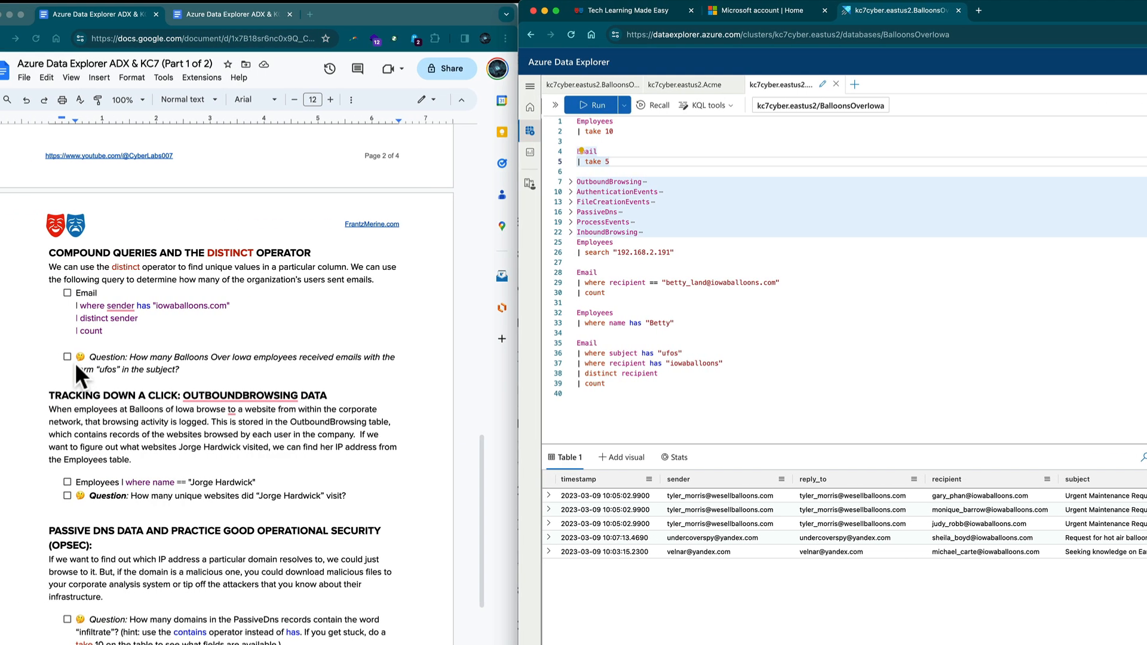
- Switch to the Google Docs lab guide, check off the Email distinct exercise and the "ufos" question, and go to the OutboundBrowsing section
click(83, 356)
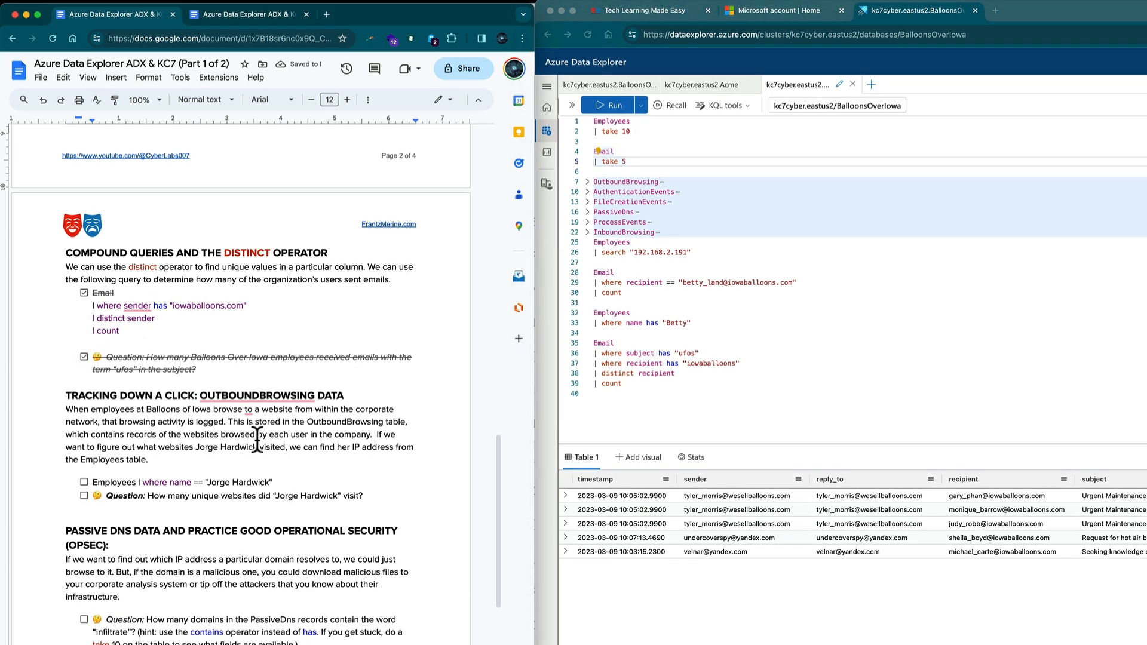
click(260, 394)
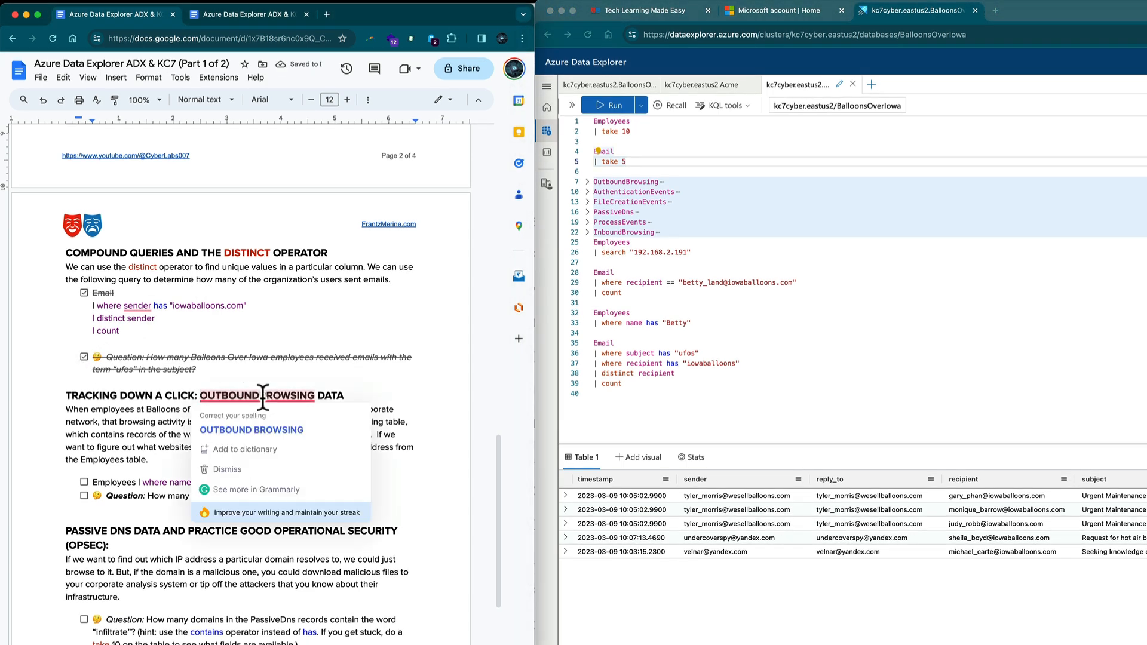
- Add an OutboundBrowsing query with take 5 below the last query from the database's table list, run it and collapse the table list
scroll(641, 400, down, 5)
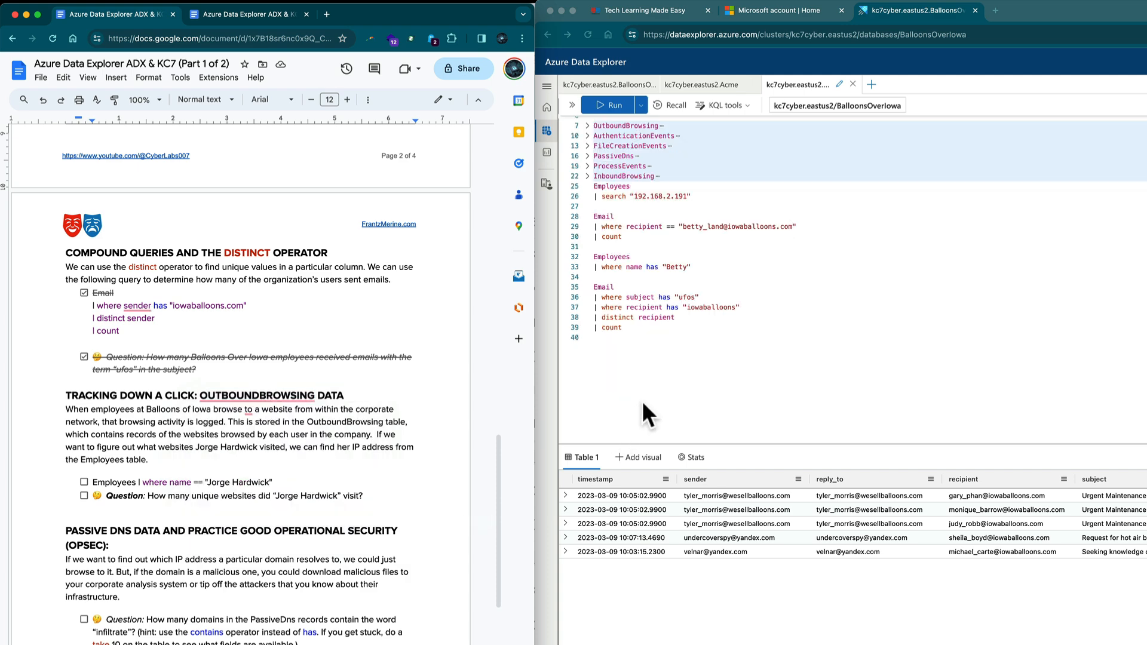
scroll(641, 400, up, 1)
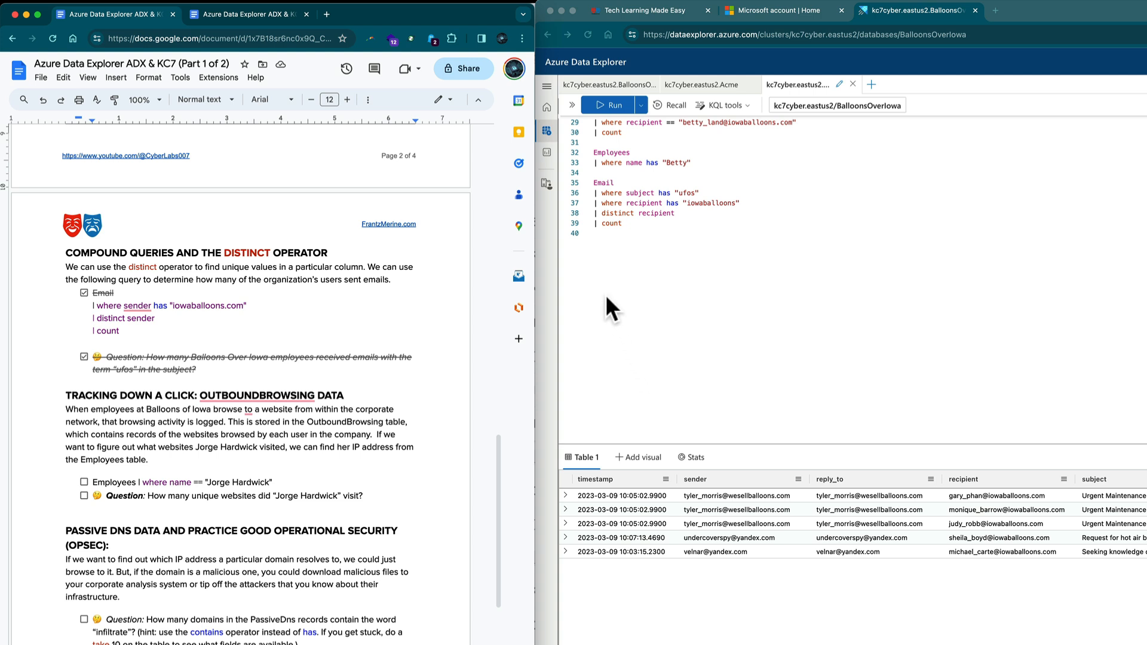
click(608, 246)
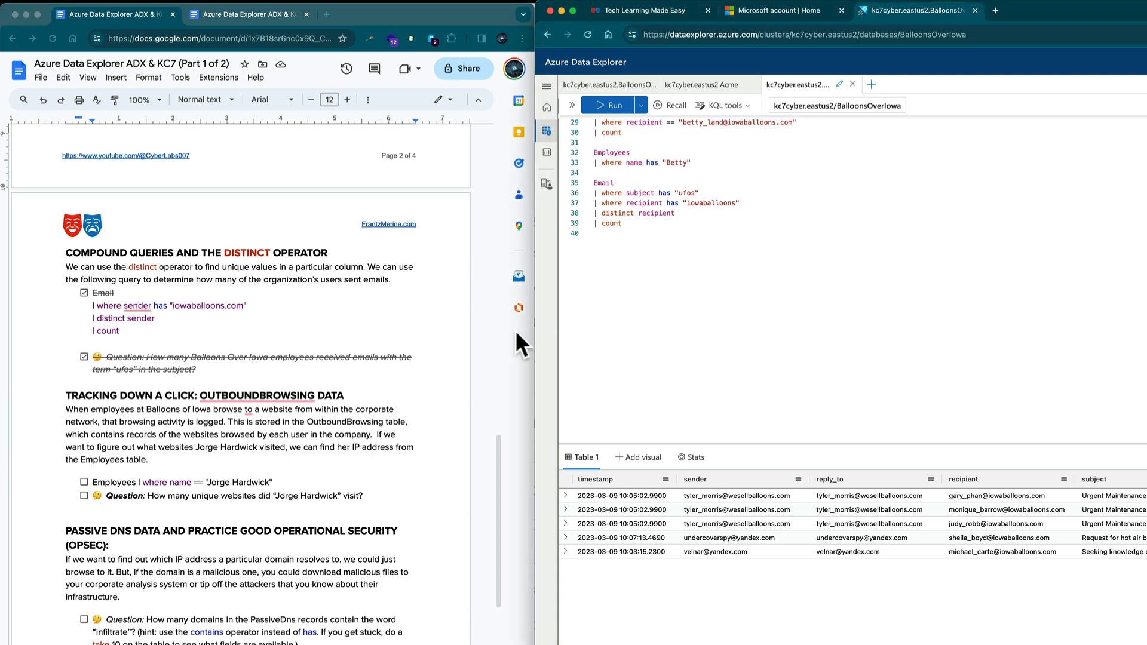
click(571, 105)
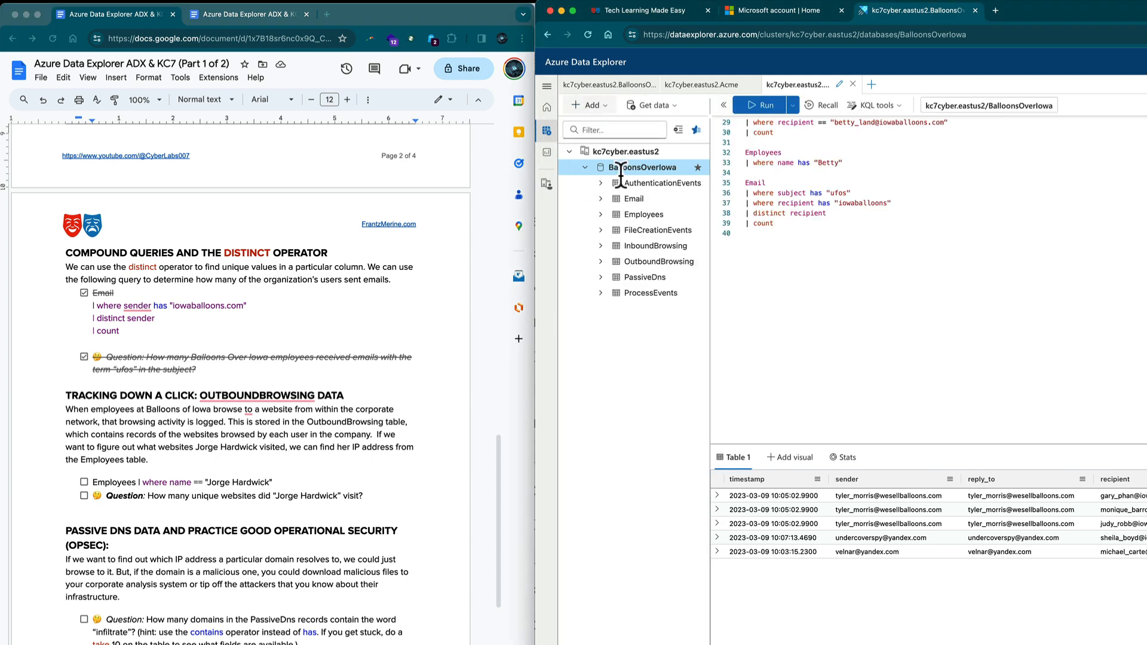
click(749, 236)
key(Return)
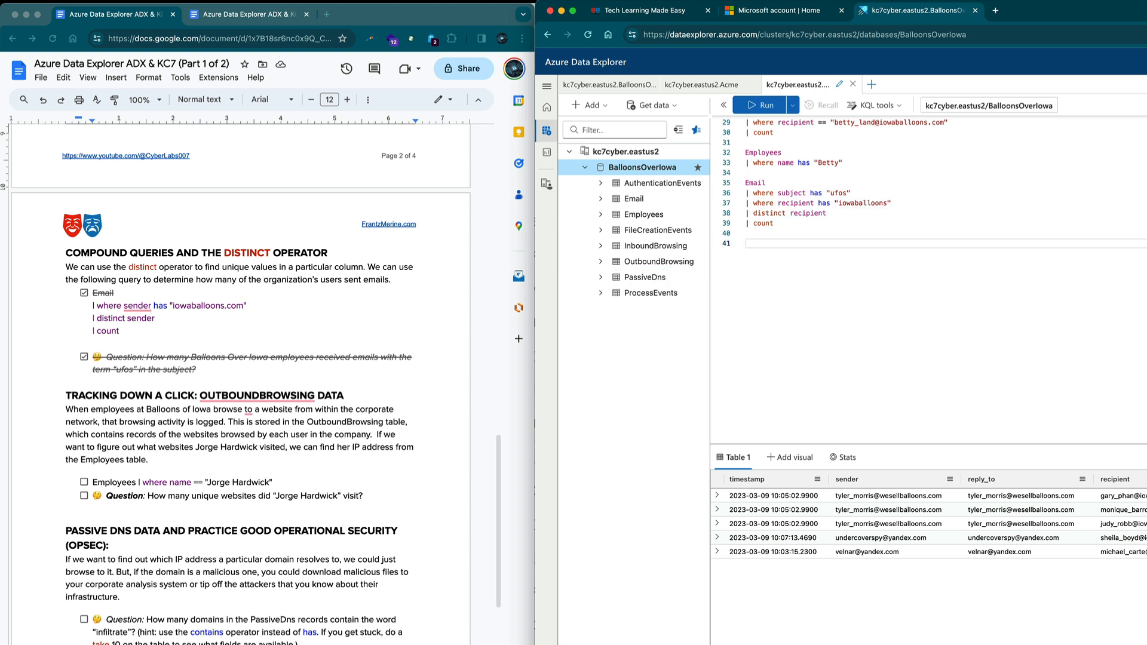
double_click(674, 261)
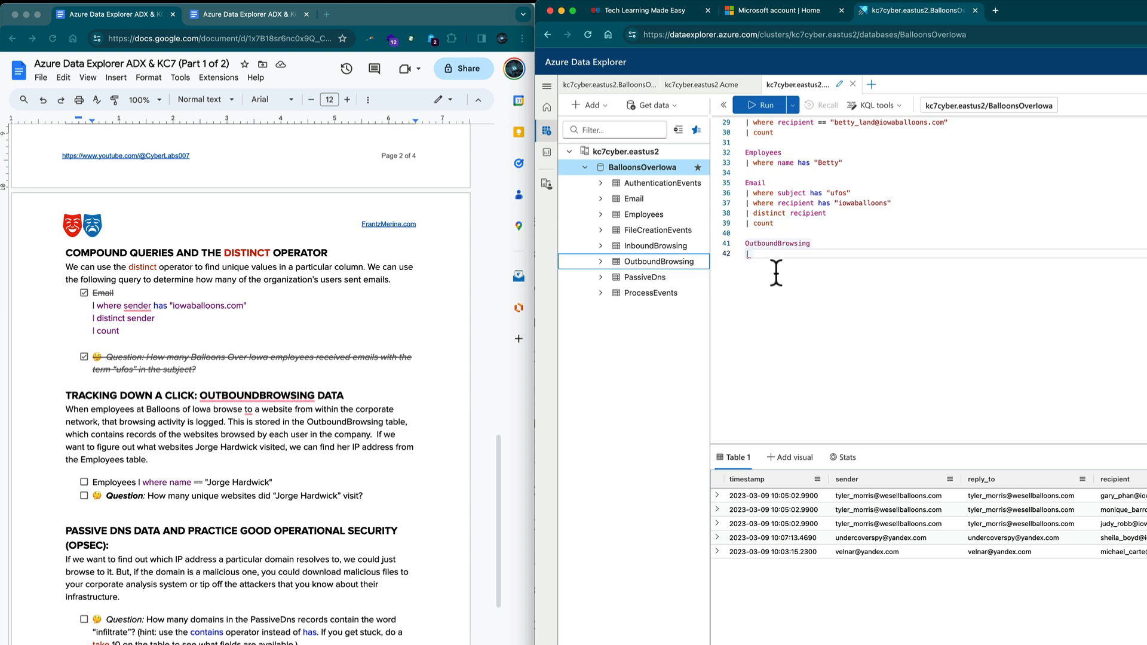
text(|tak e 5)
key(shift+Return)
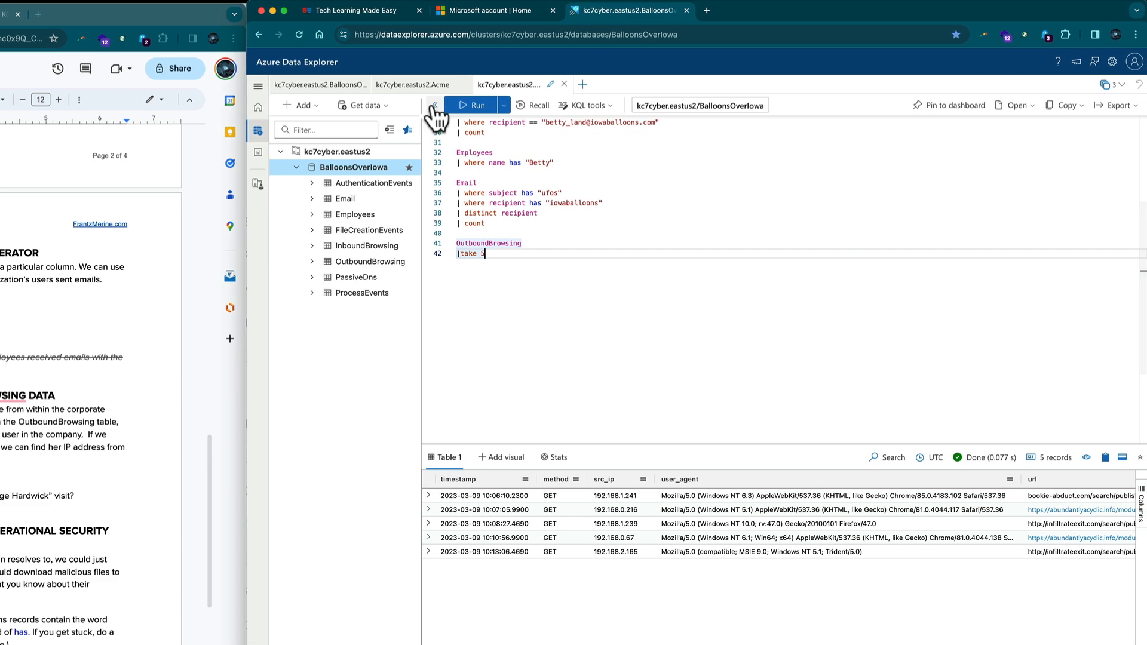
click(439, 105)
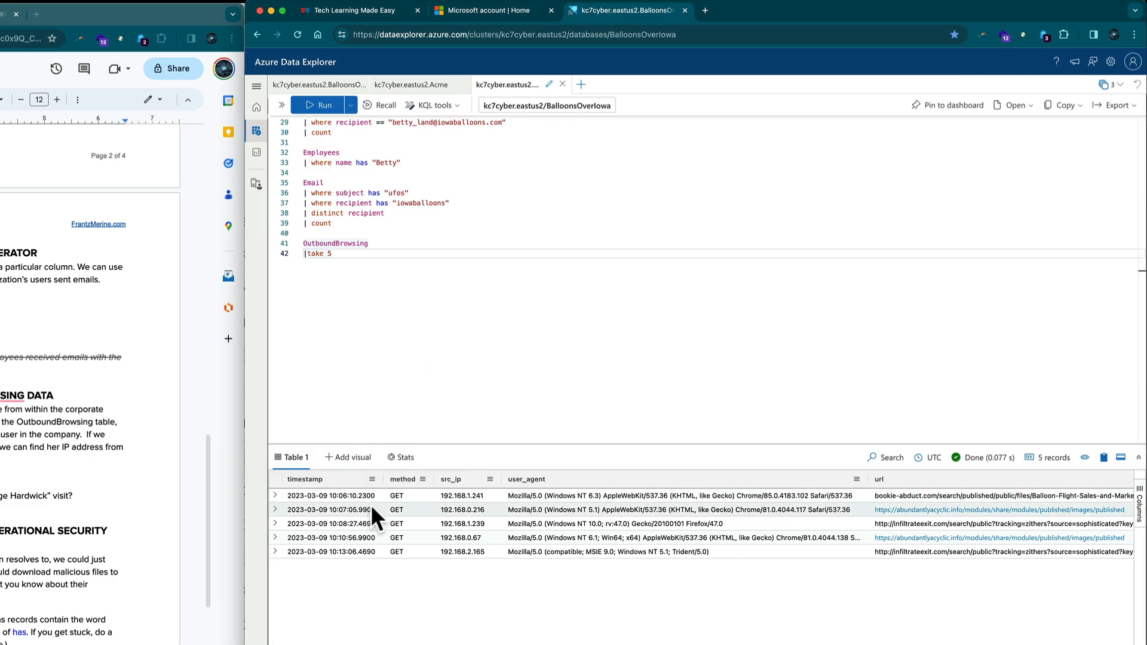
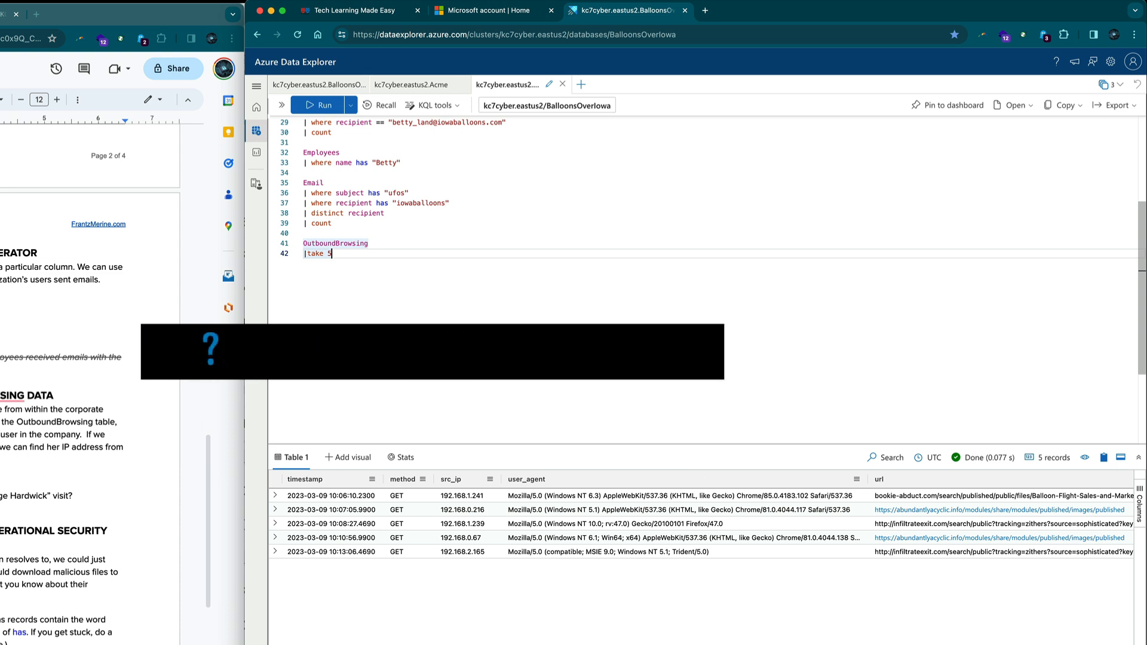
- Change the Employees name filter to the first name of the employee in the OutboundBrowsing question, run it and copy the Finance associate's IP address
double_click(387, 162)
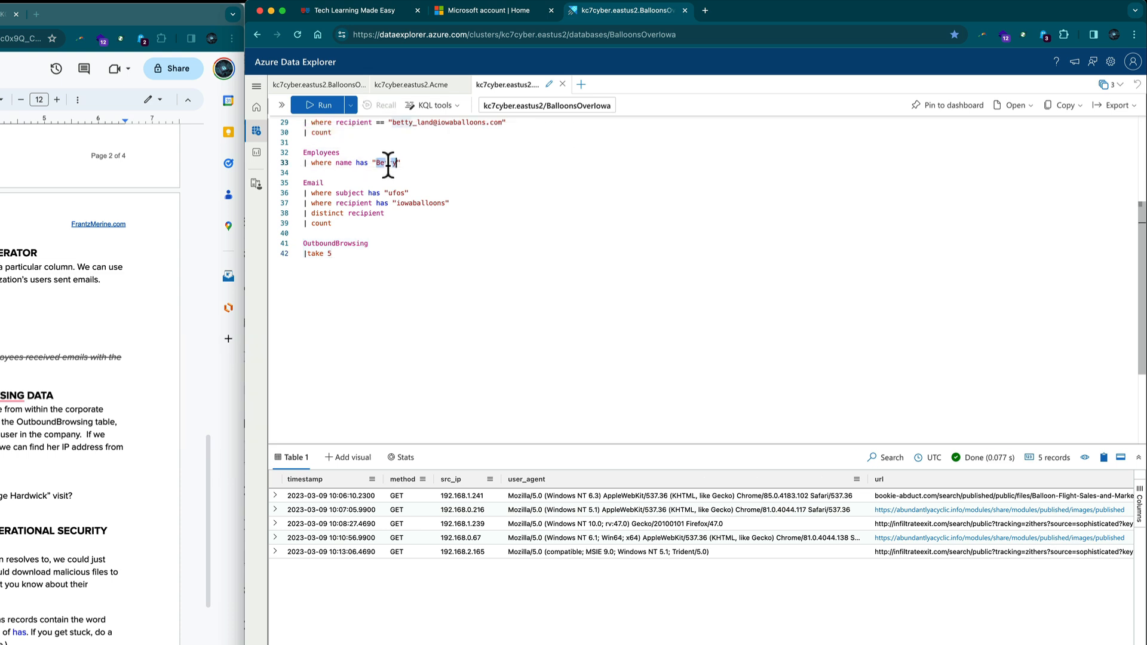
text(Jo)
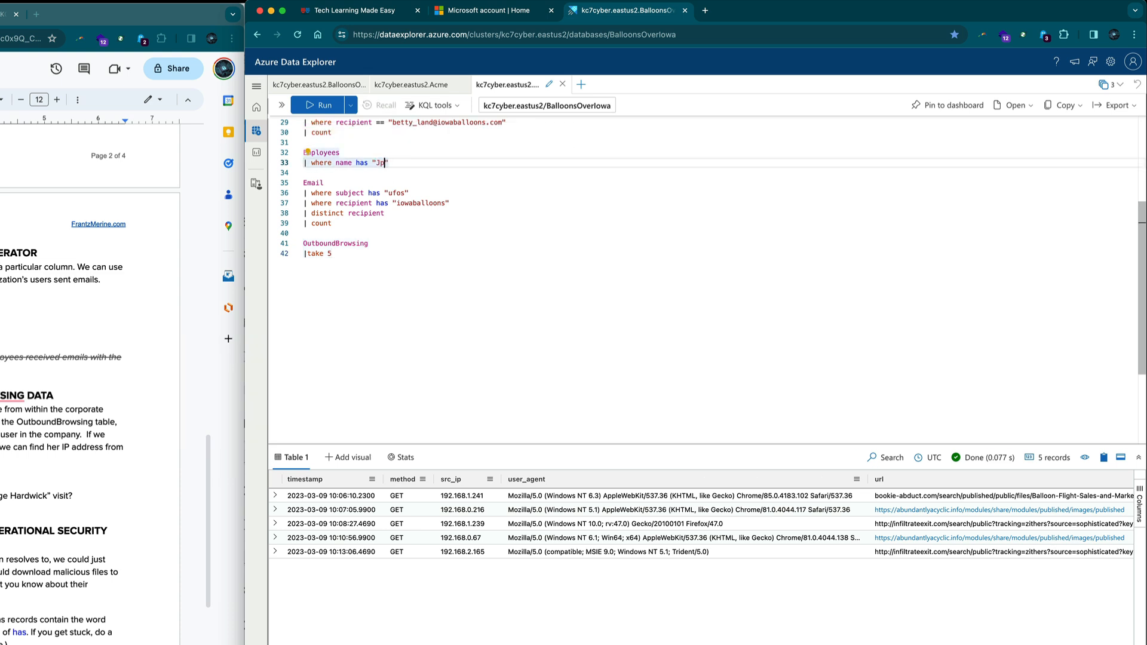
text(rge)
key(shift+Return)
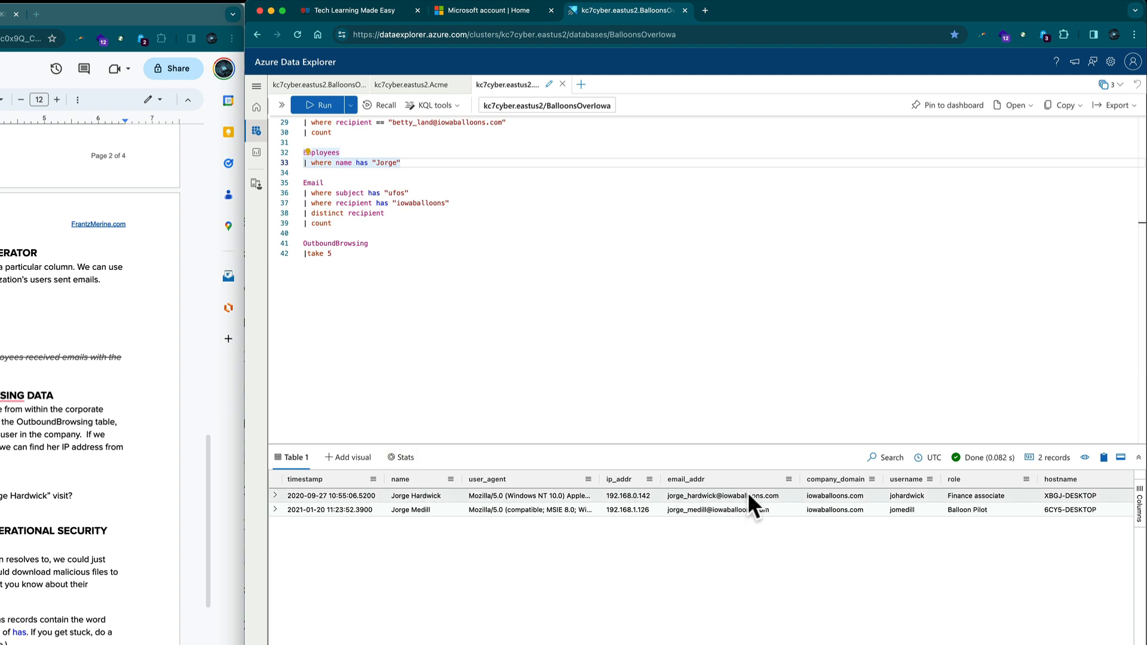
right_click(636, 496)
click(646, 504)
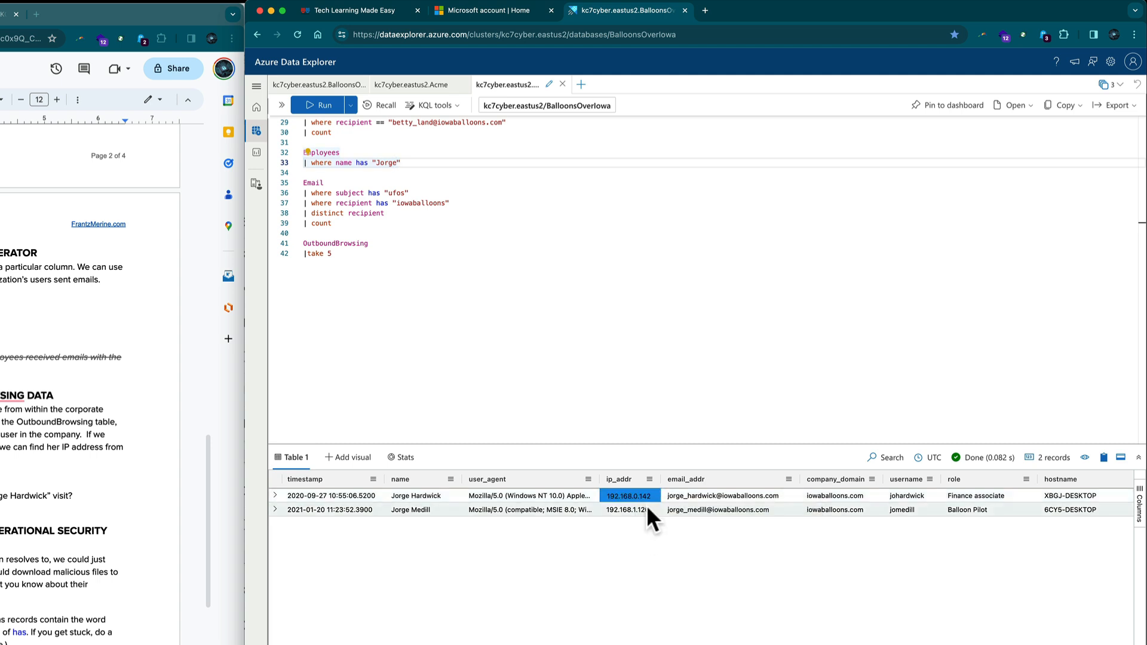
- Rerun only the OutboundBrowsing take 5 query to view its columns
click(333, 253)
drag(333, 254, 303, 242)
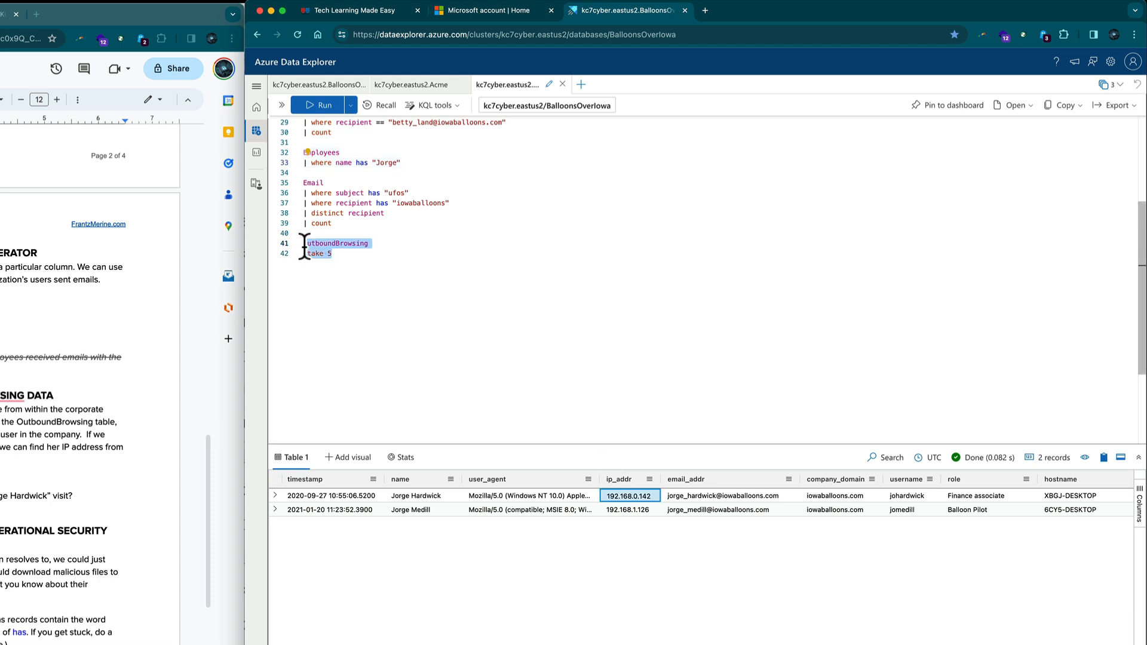
click(322, 106)
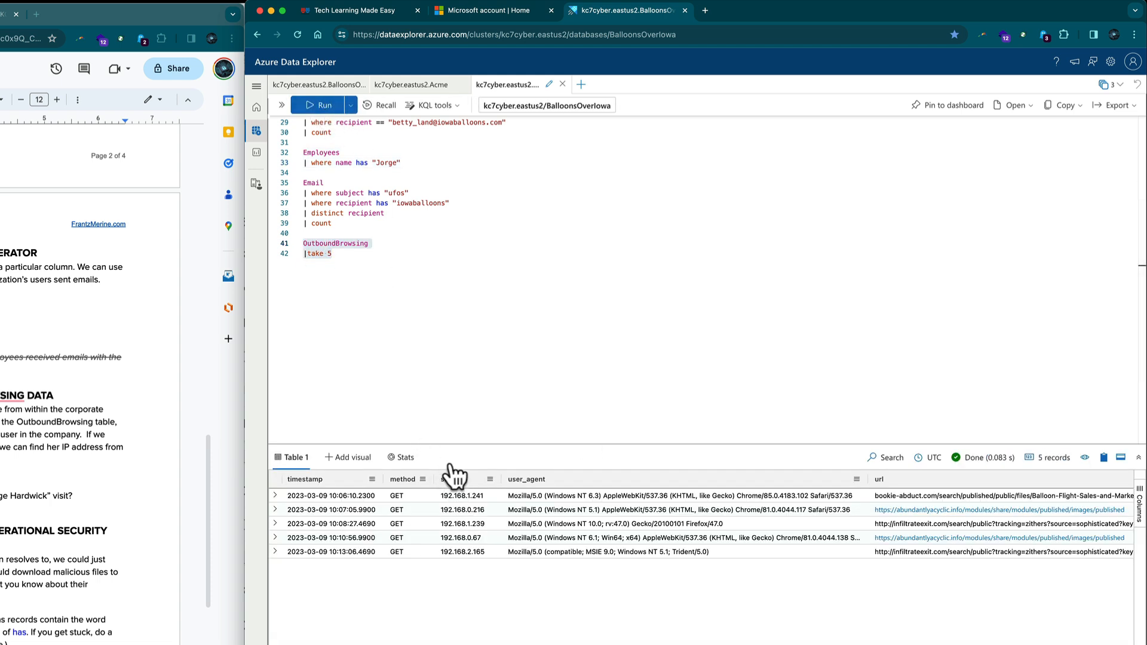
- Replace take 5 in the OutboundBrowsing query with where src_ip == "192.168.0.142" and run it
click(338, 255)
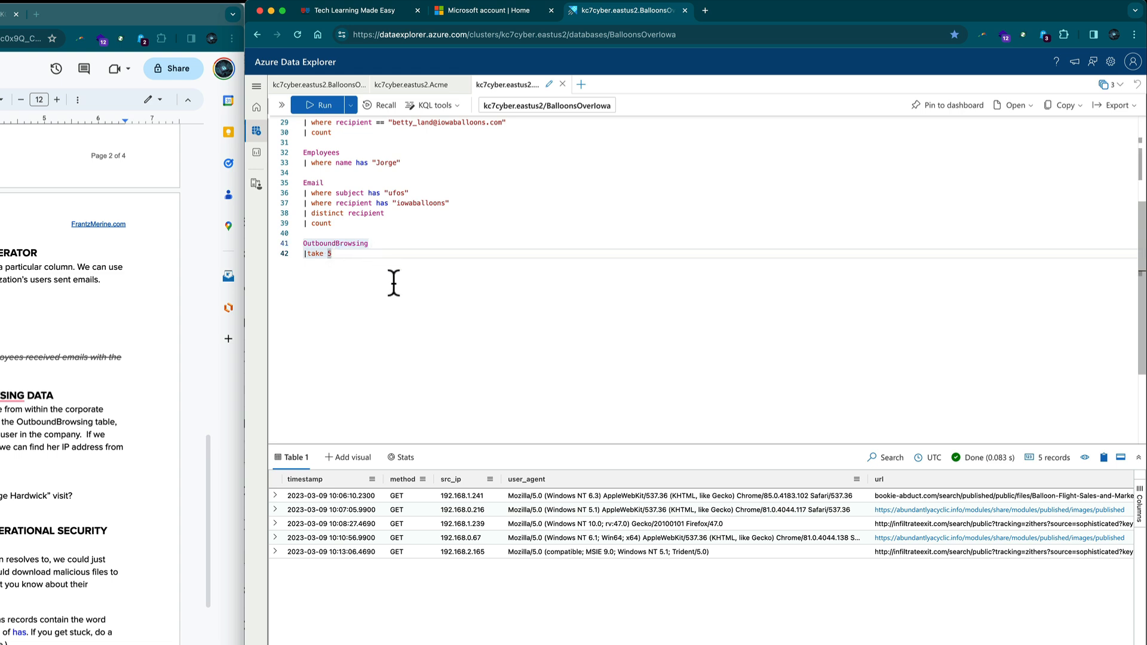
key(BackSpace)
key(BackSpace)
key(BackSpace)
key(BackSpace)
key(BackSpace)
key(BackSpace)
text(w)
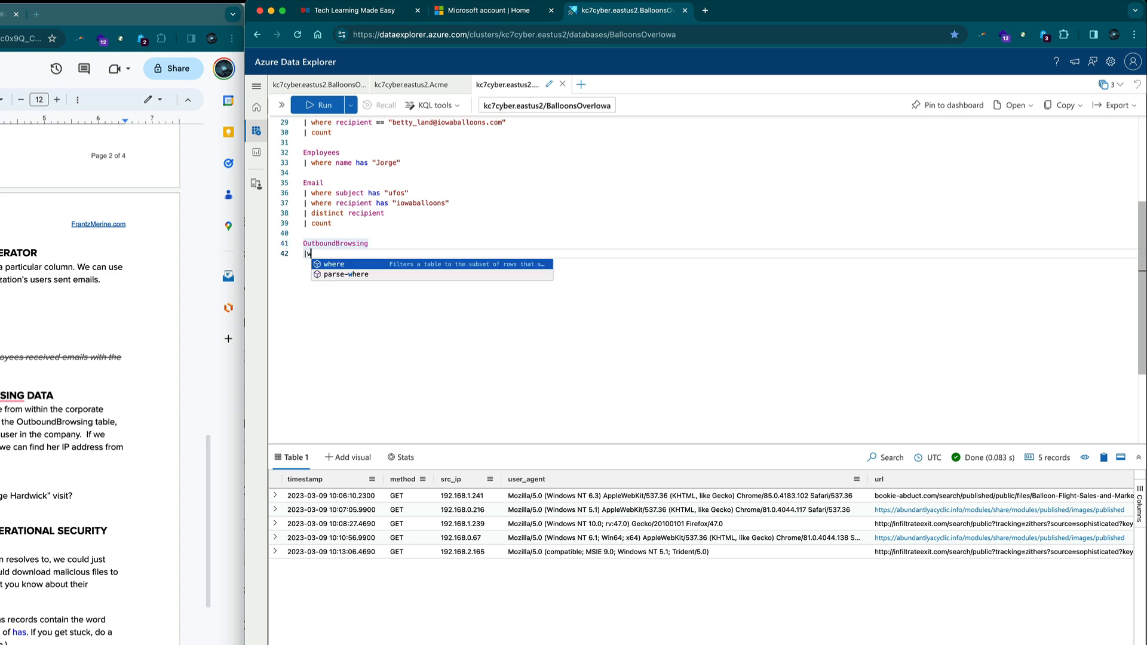
key(Escape)
text(where scr)
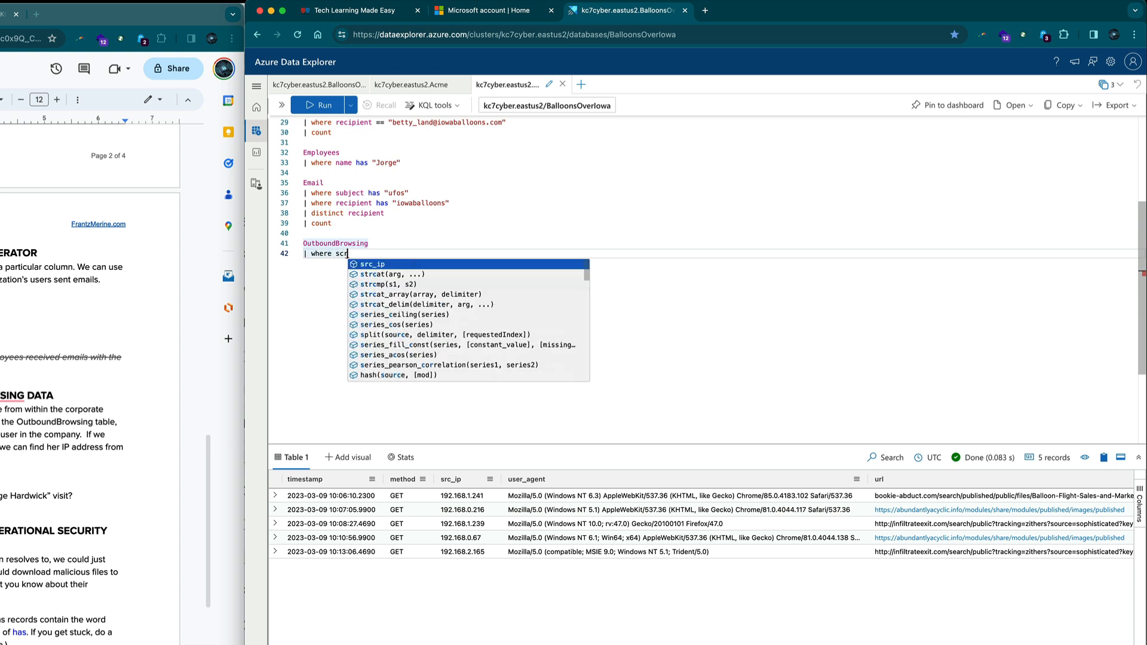
key(Tab)
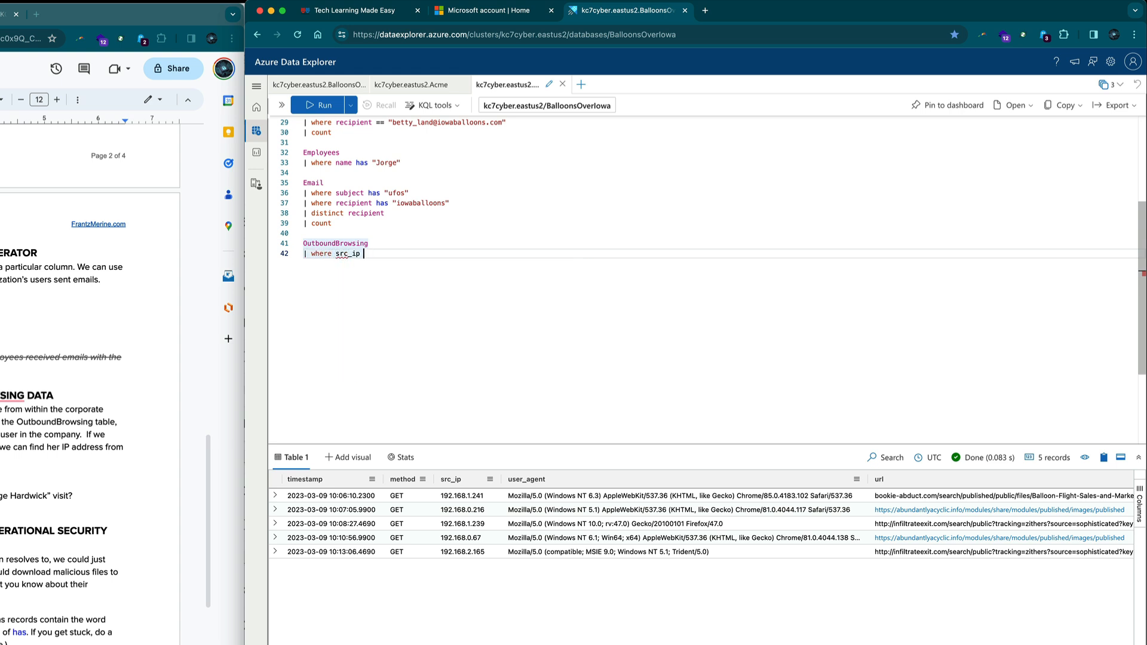
text(== )
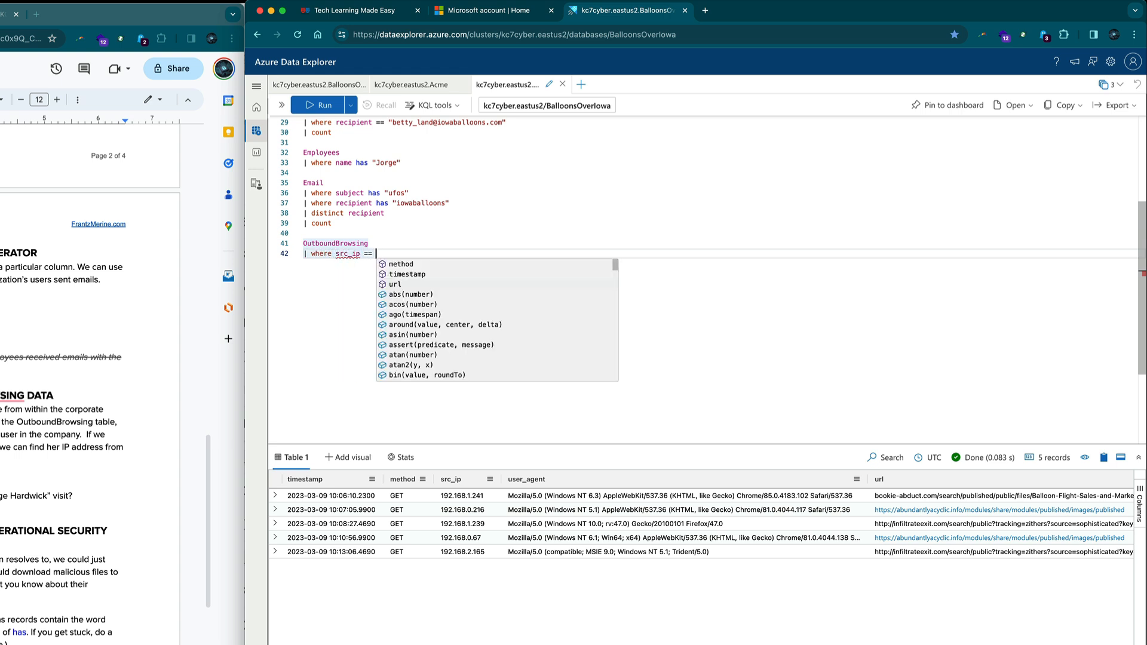
text("192.168.0.142)
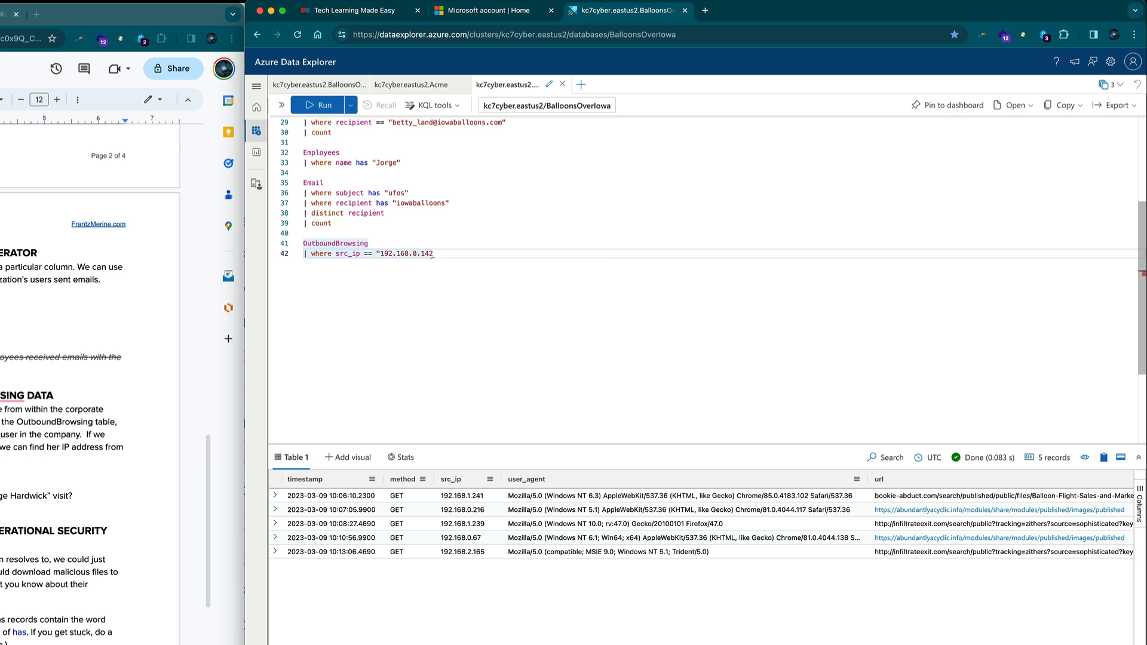
key(Return)
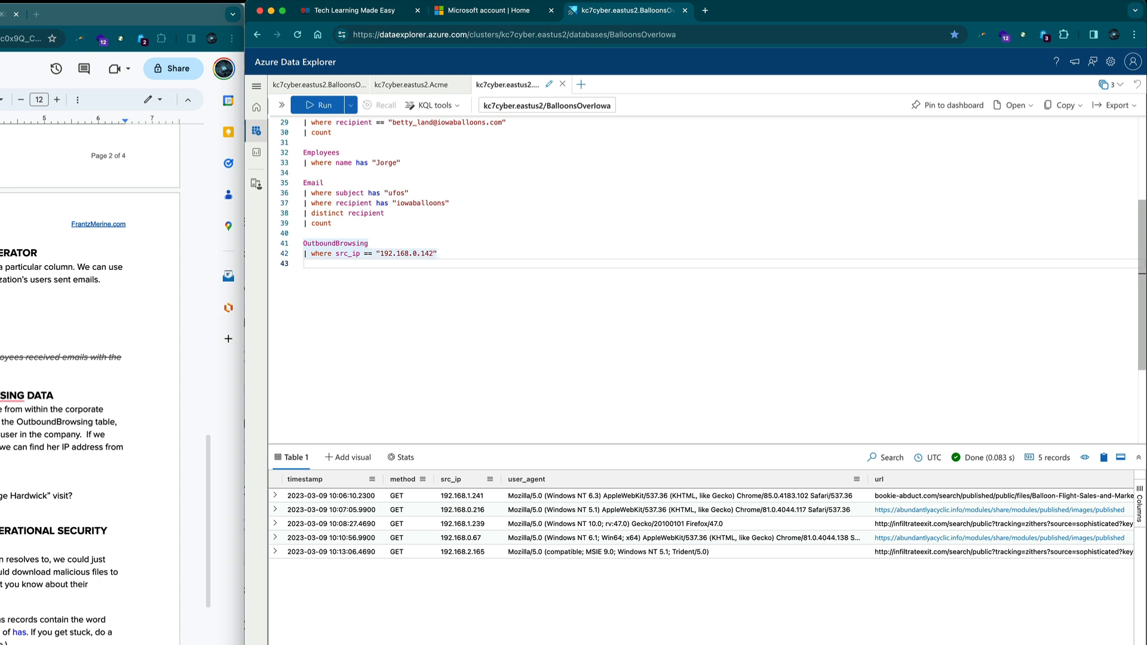
key(shift+Return)
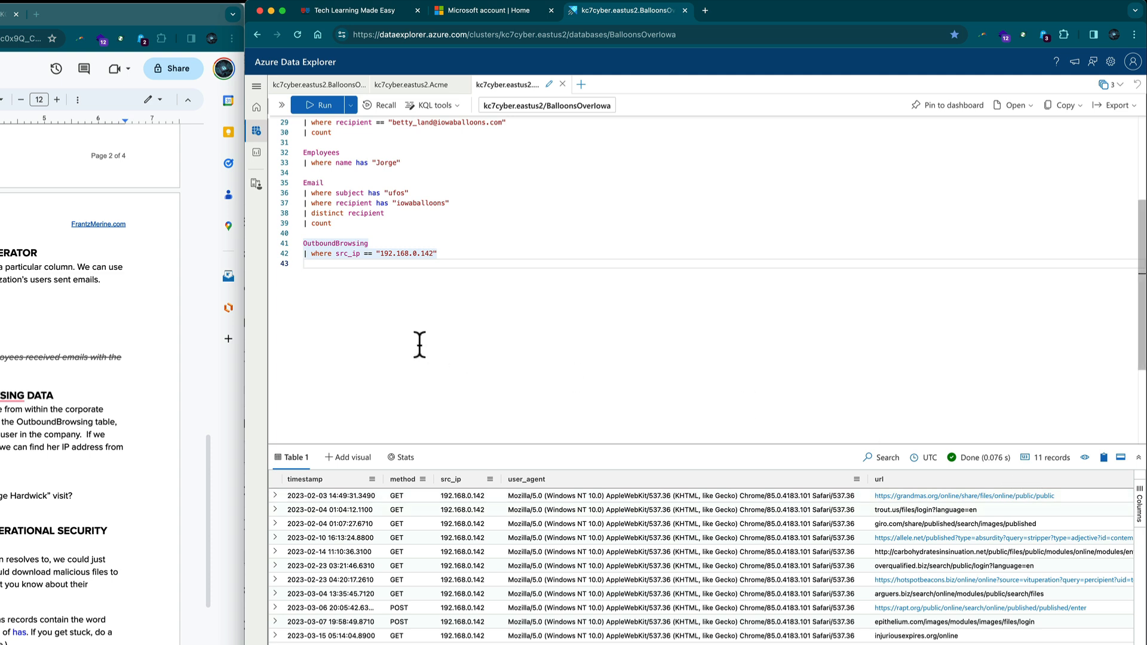
- Append | distinct url to the OutboundBrowsing query and run it
text(| d)
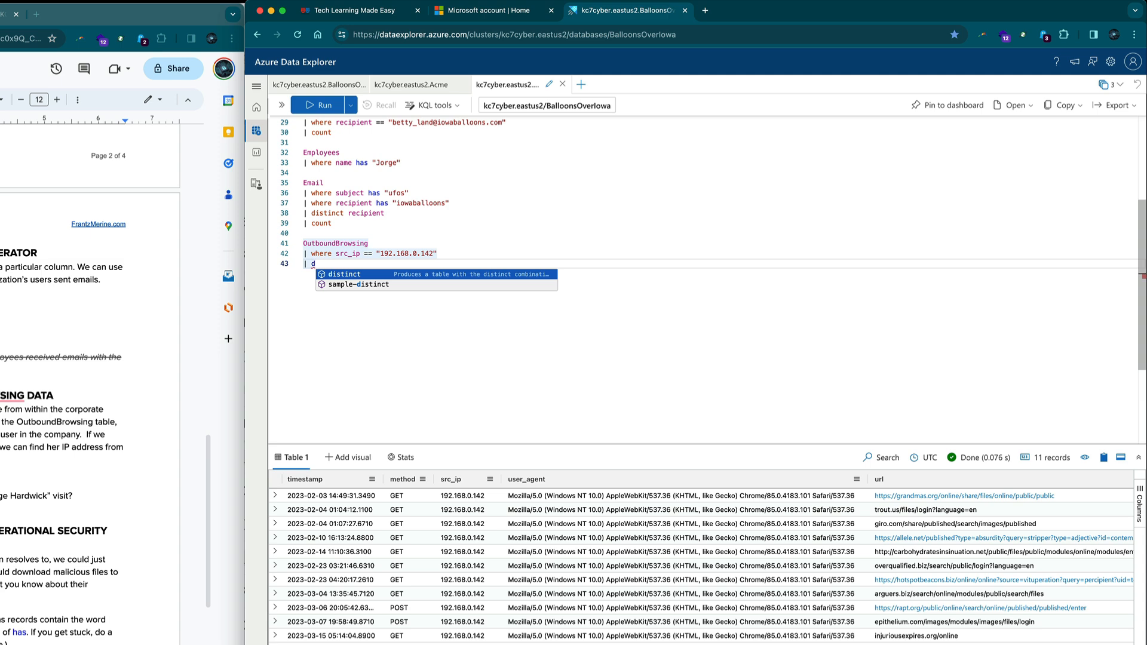
text(istinct url)
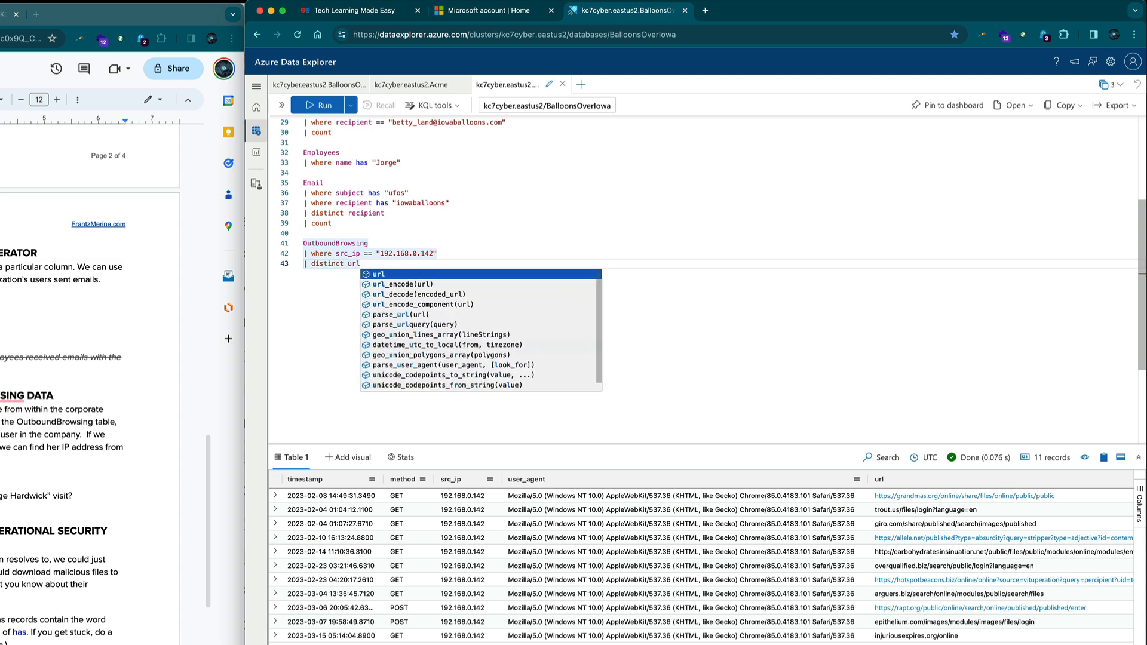
key(shift+Return)
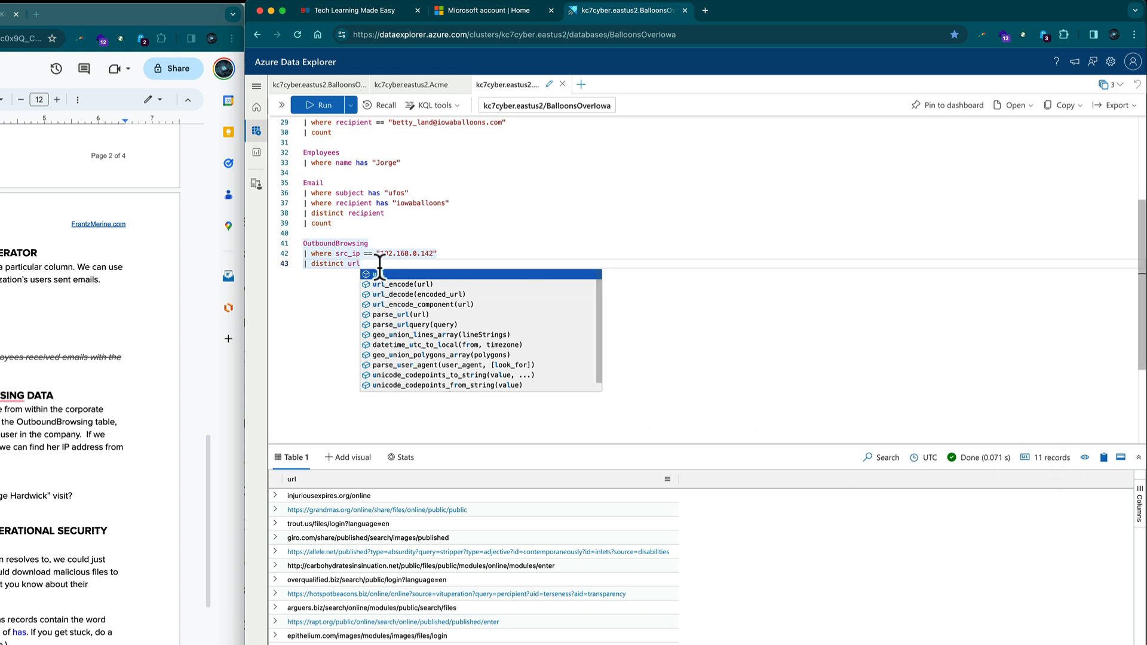
key(Escape)
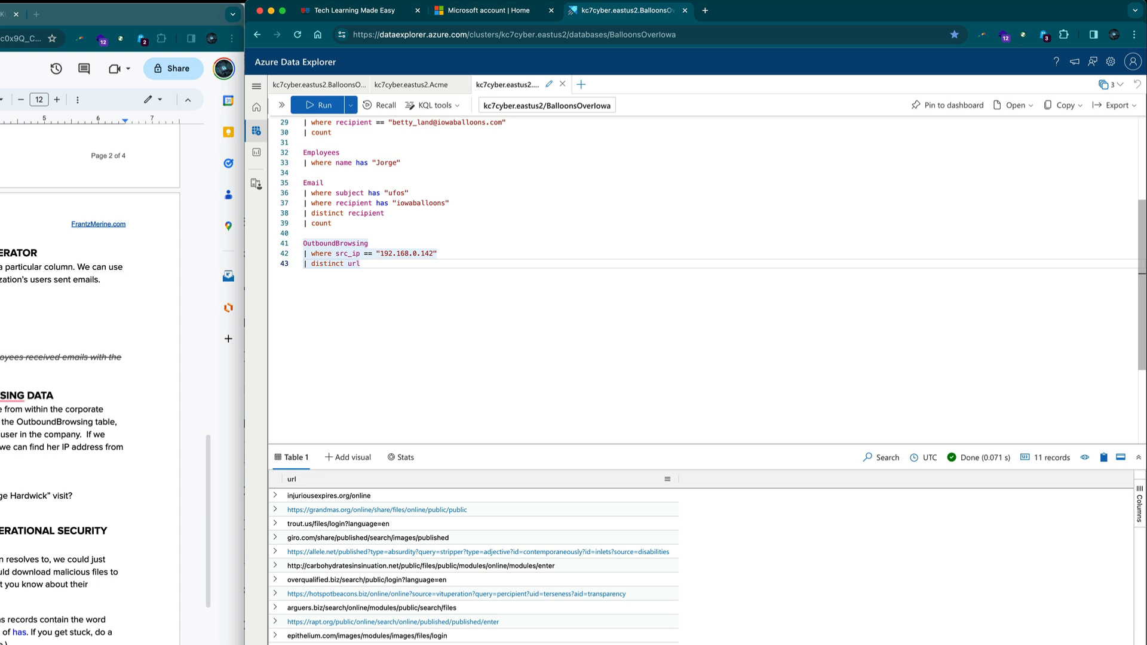
- Append | count to the distinct url query, run it, and expand and collapse the result row
key(Return)
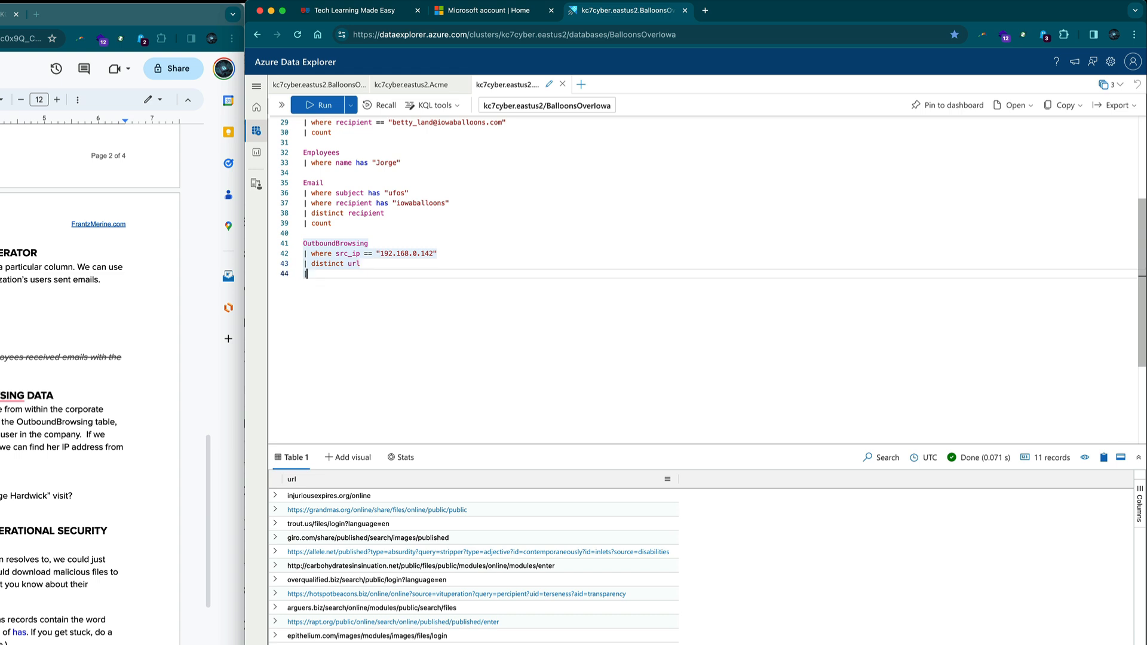
text(| co)
key(Tab)
key(shift+Return)
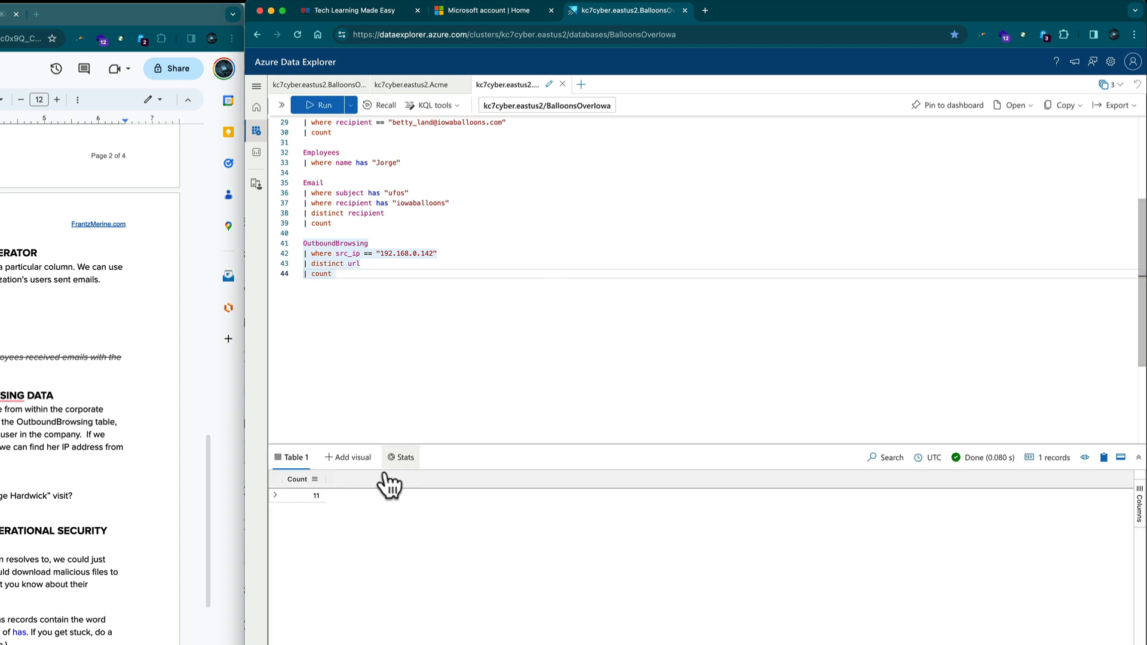
click(275, 494)
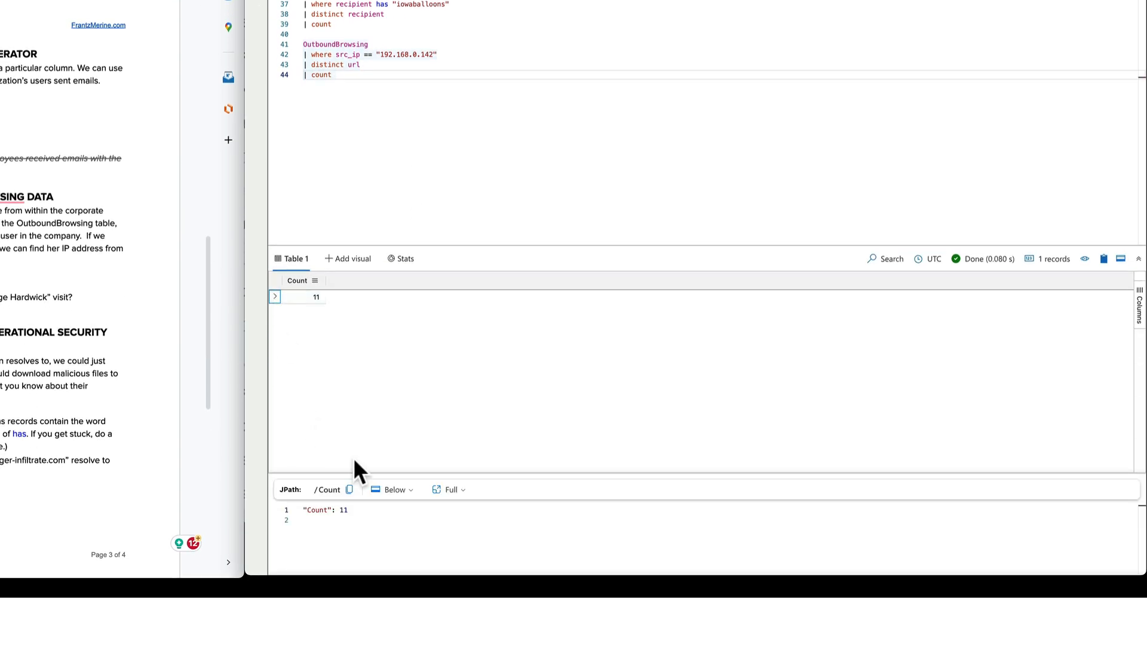
click(275, 297)
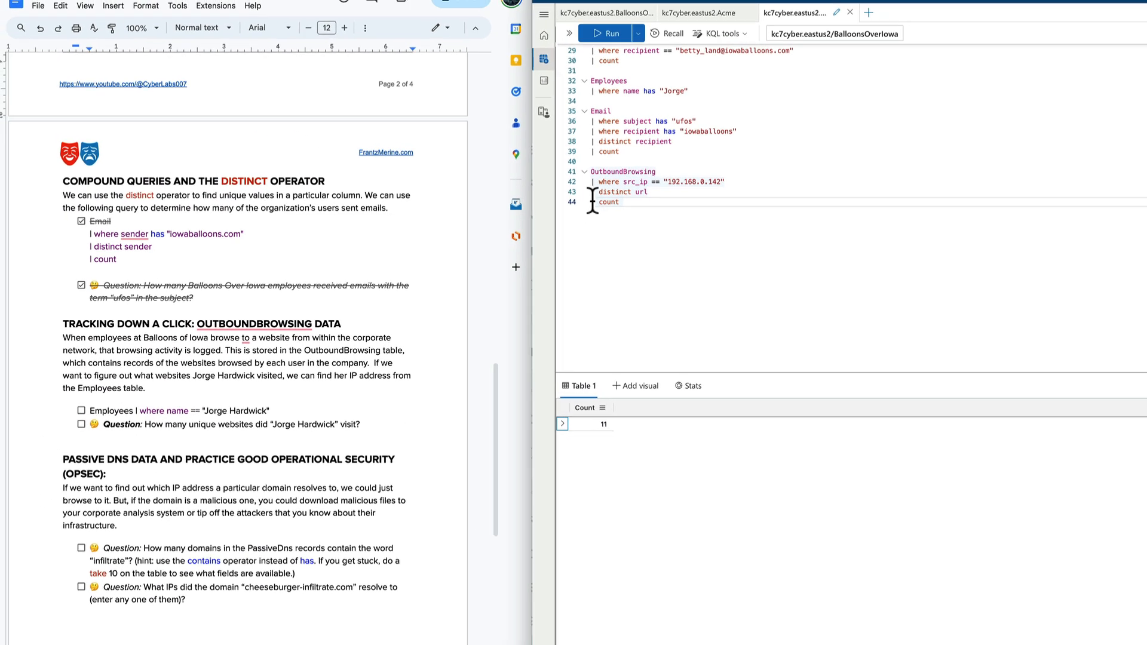
- Comment out the count line of the OutboundBrowsing query with //, rerun it and select all the listed URLs
click(592, 202)
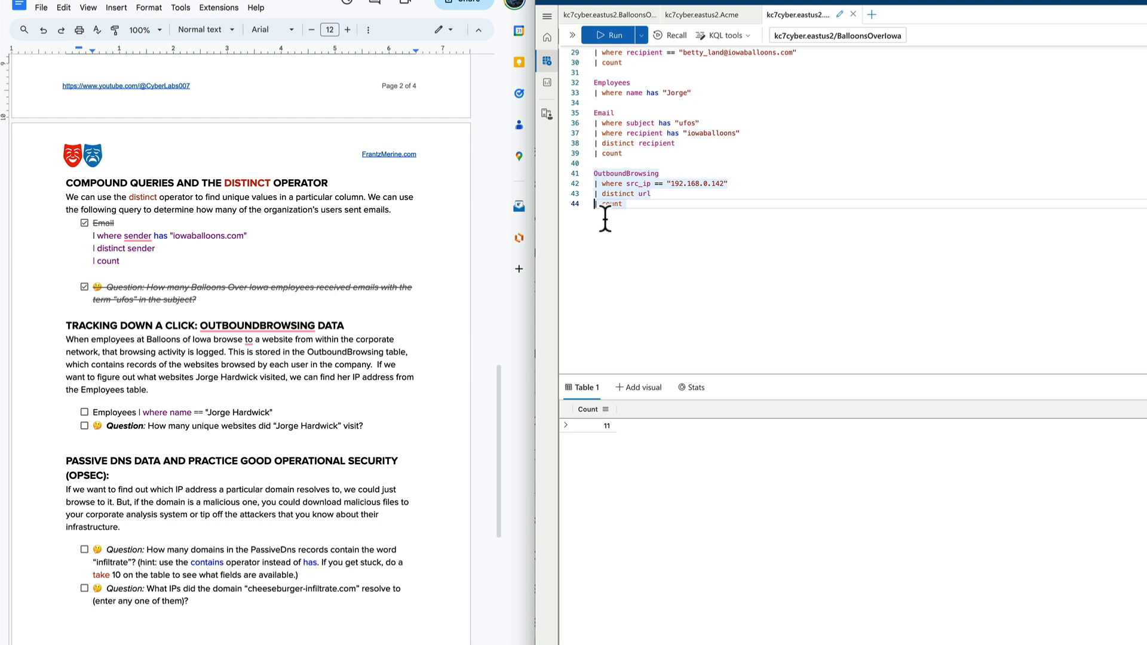
text(//)
key(shift+Return)
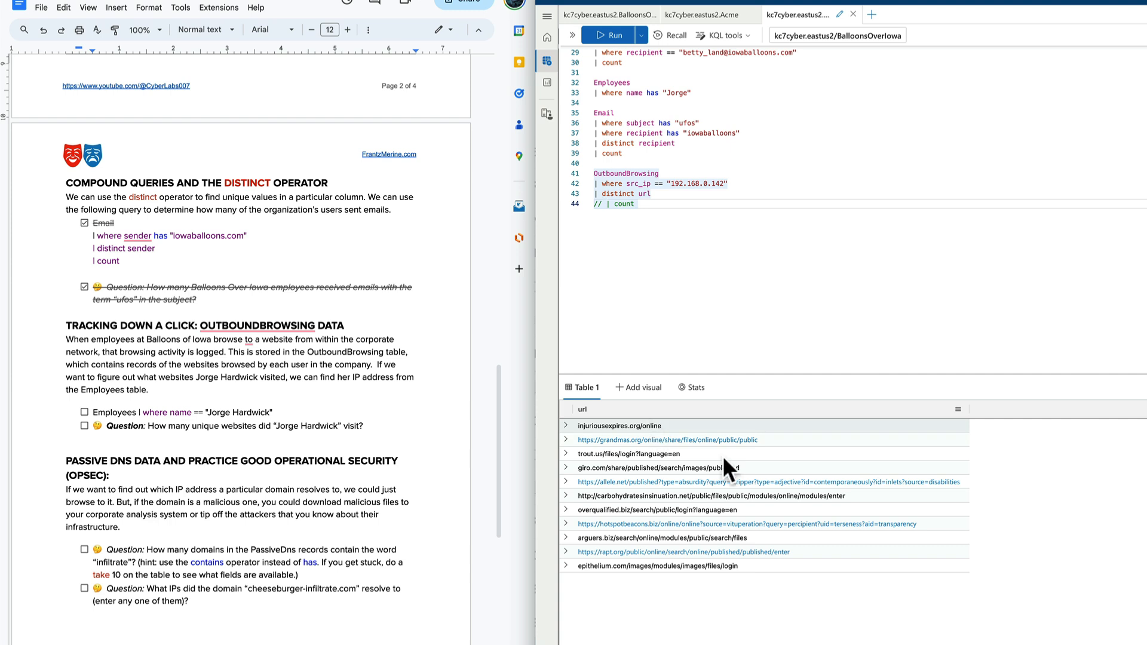
drag(738, 424, 751, 557)
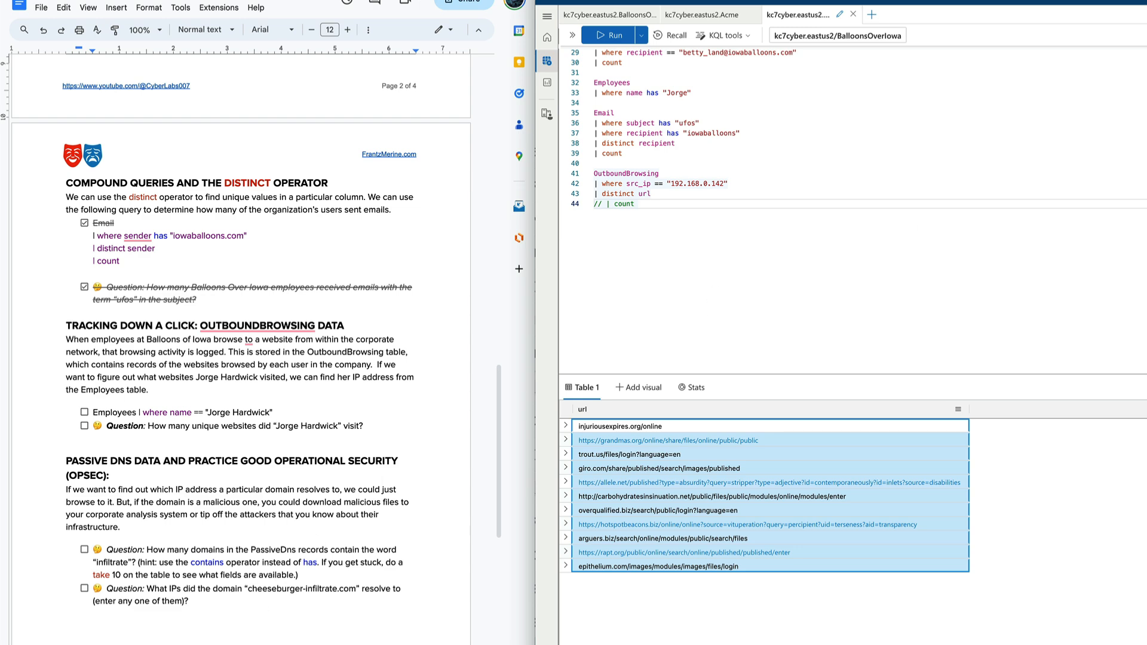
scroll(284, 538, down, 3)
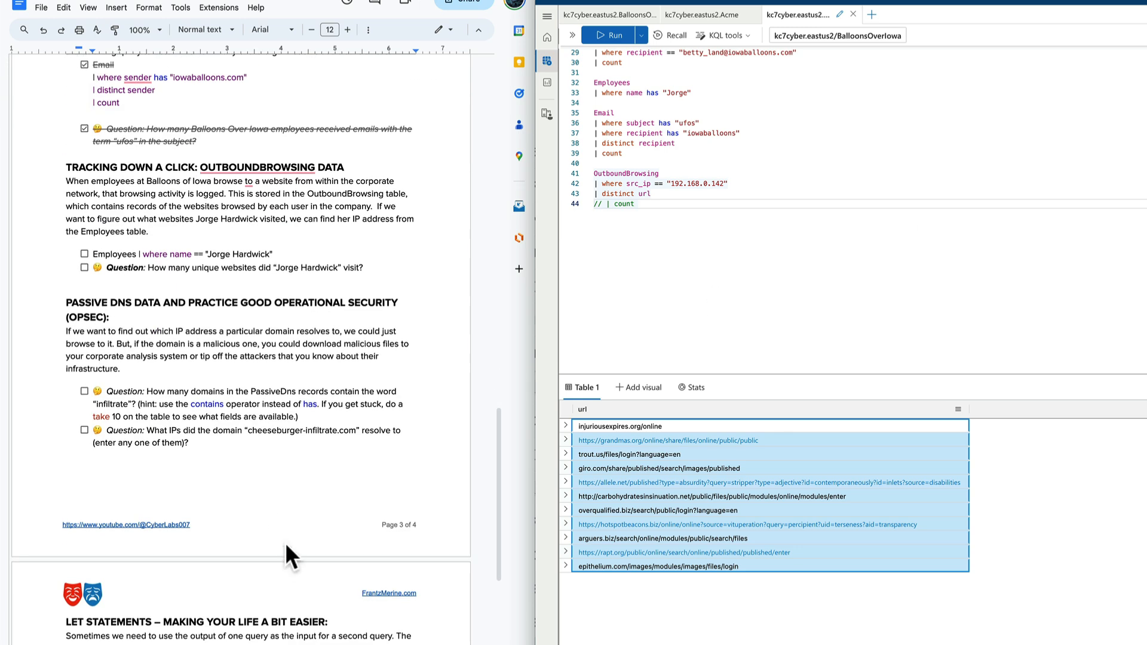
- Check off both items under the Tracking Down a Click section in the lab document
click(84, 251)
click(84, 265)
scroll(217, 297, down, 4)
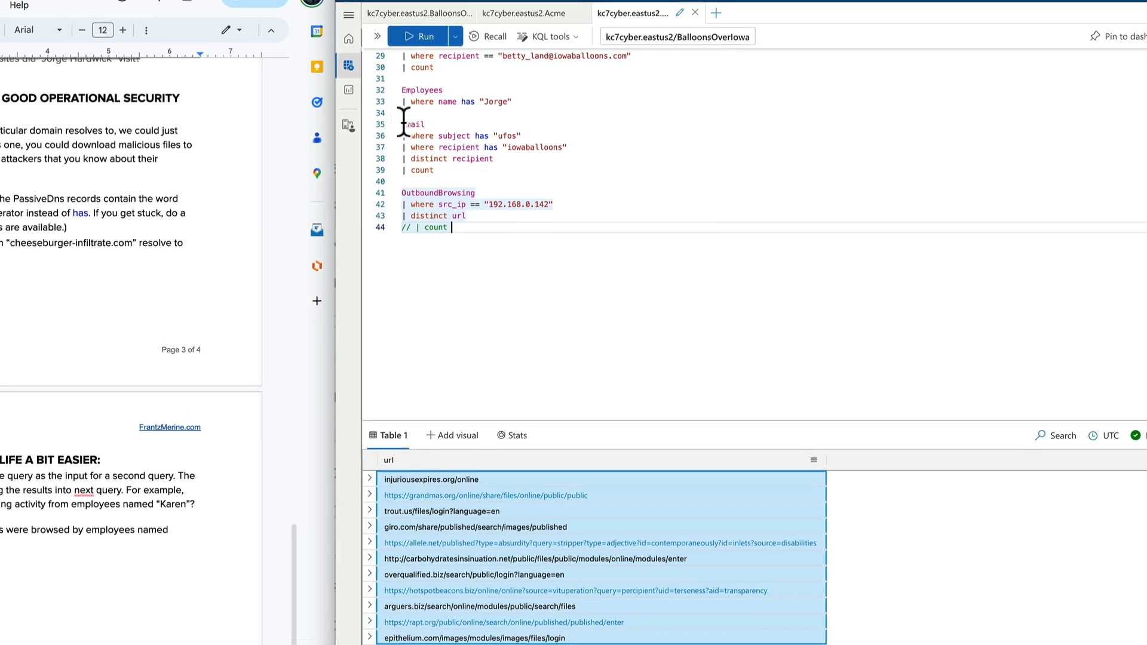
- Show the database table list, add a PassiveDns query with take 3 below the OutboundBrowsing query, and run it
click(325, 55)
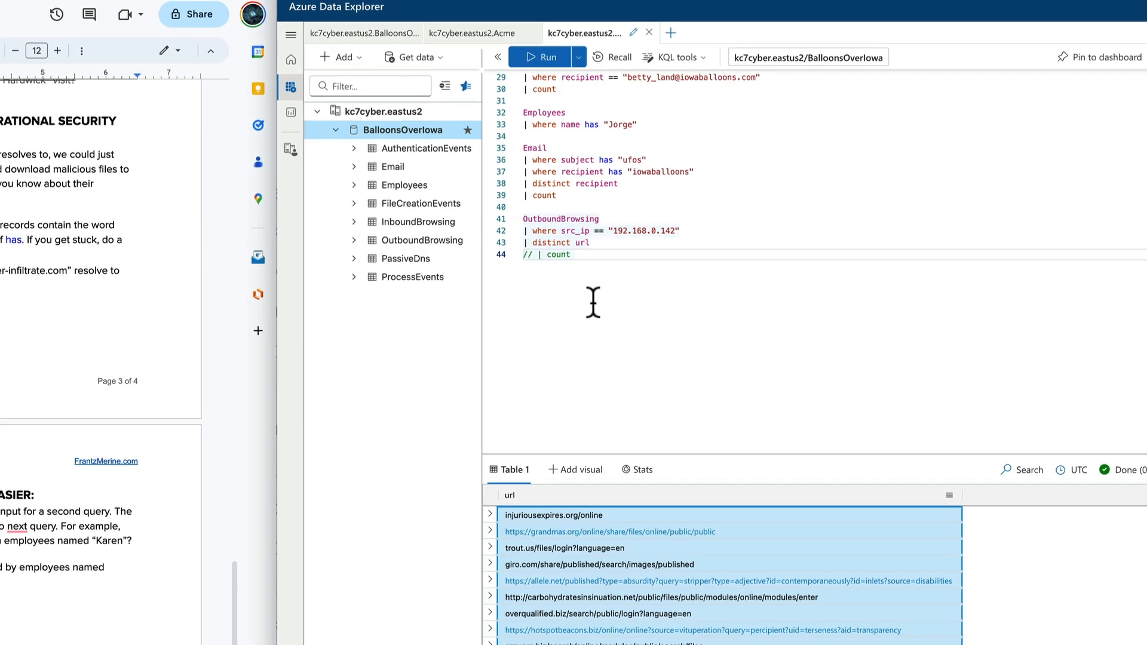
key(Return)
key(Return)
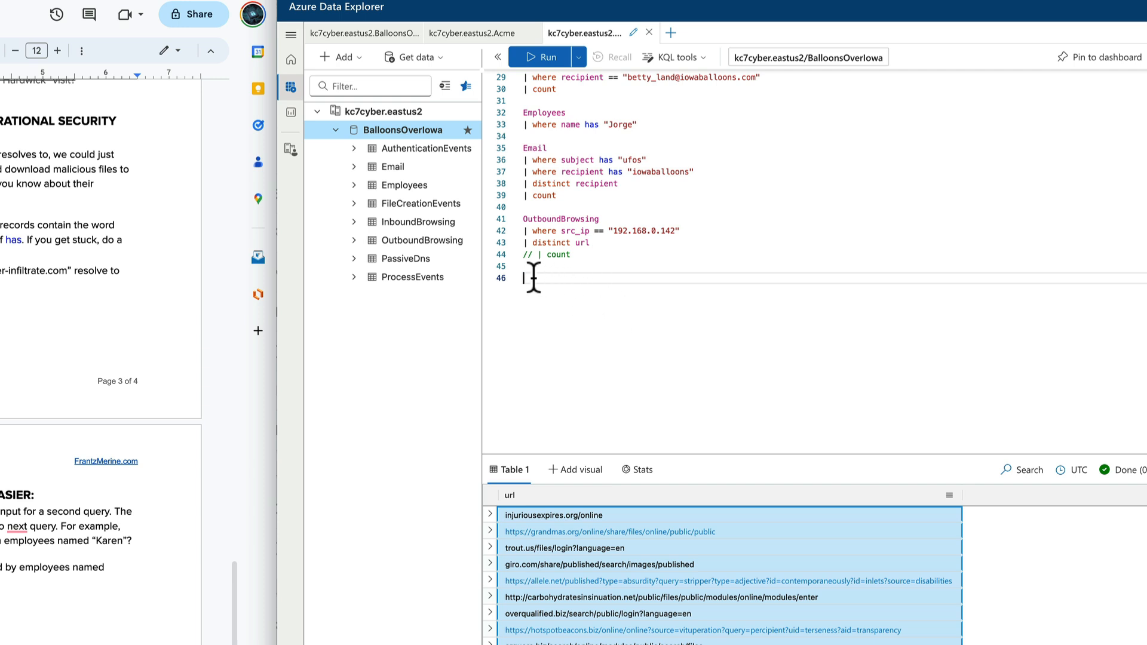
click(415, 261)
double_click(414, 257)
key(Return)
text(|)
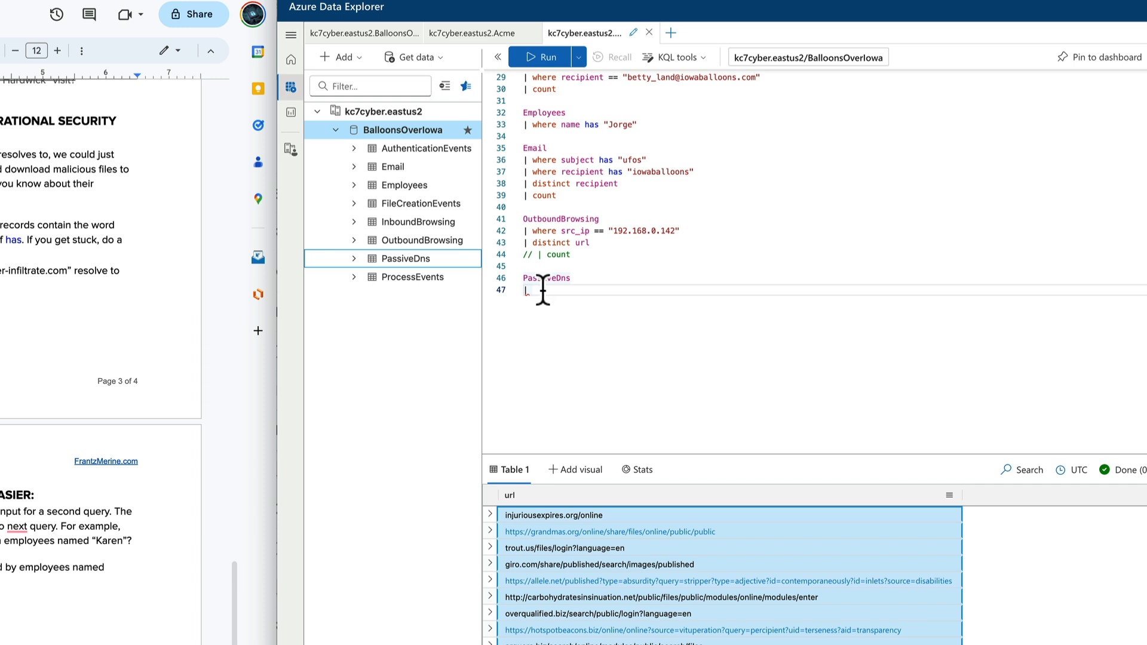
text( tak3)
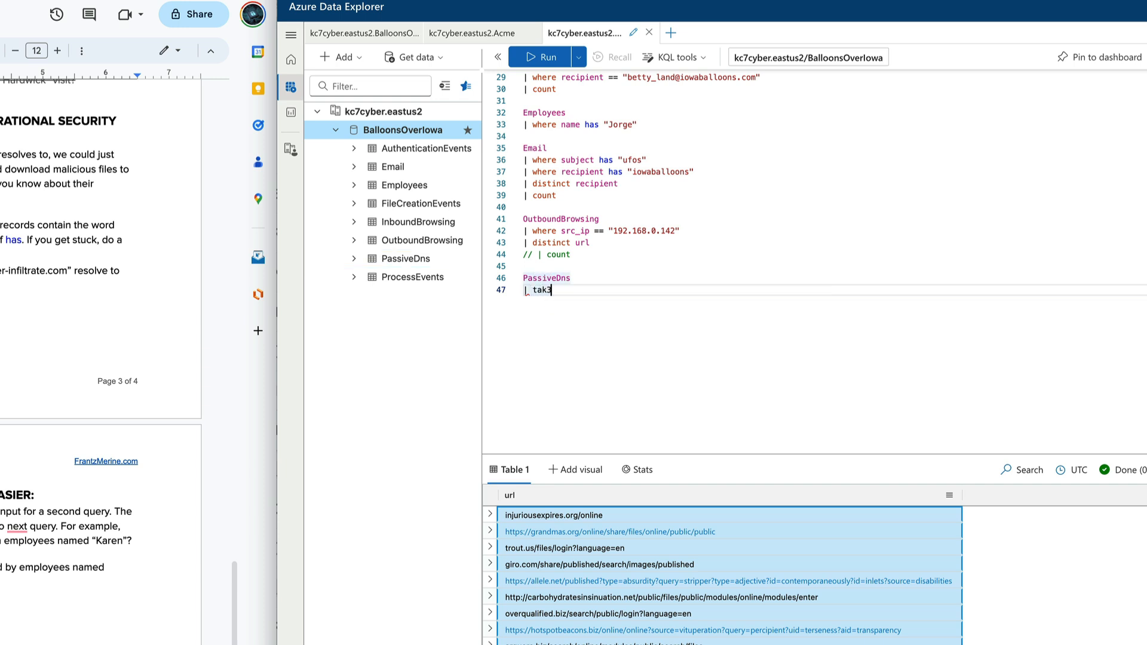
key(BackSpace)
text(e )
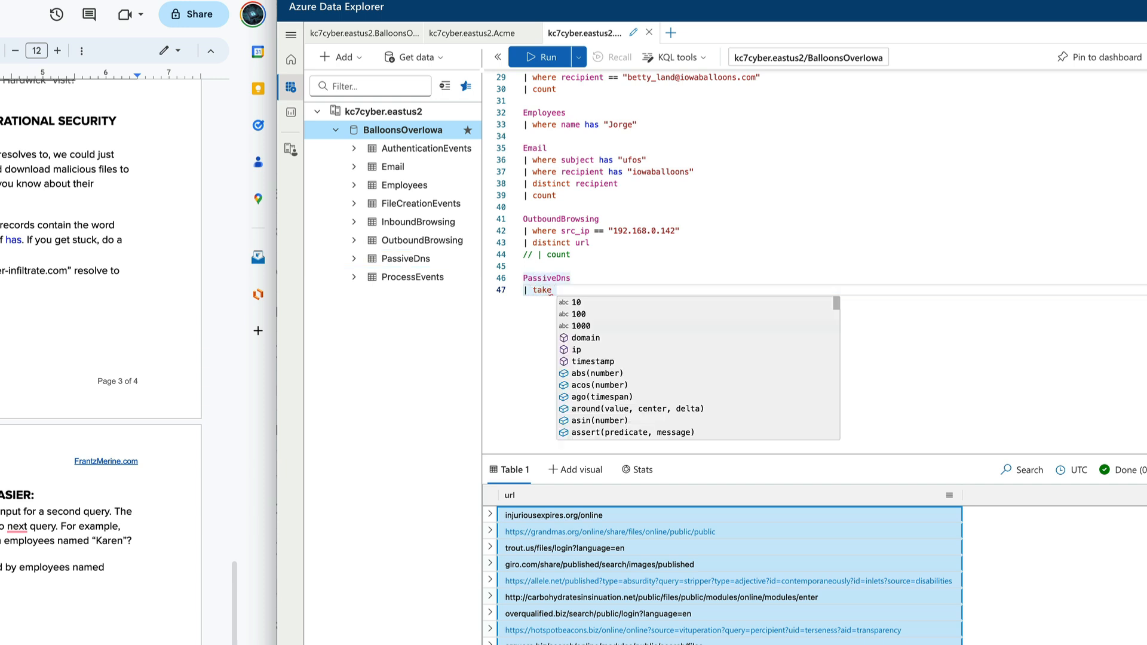
text(3)
key(shift+Return)
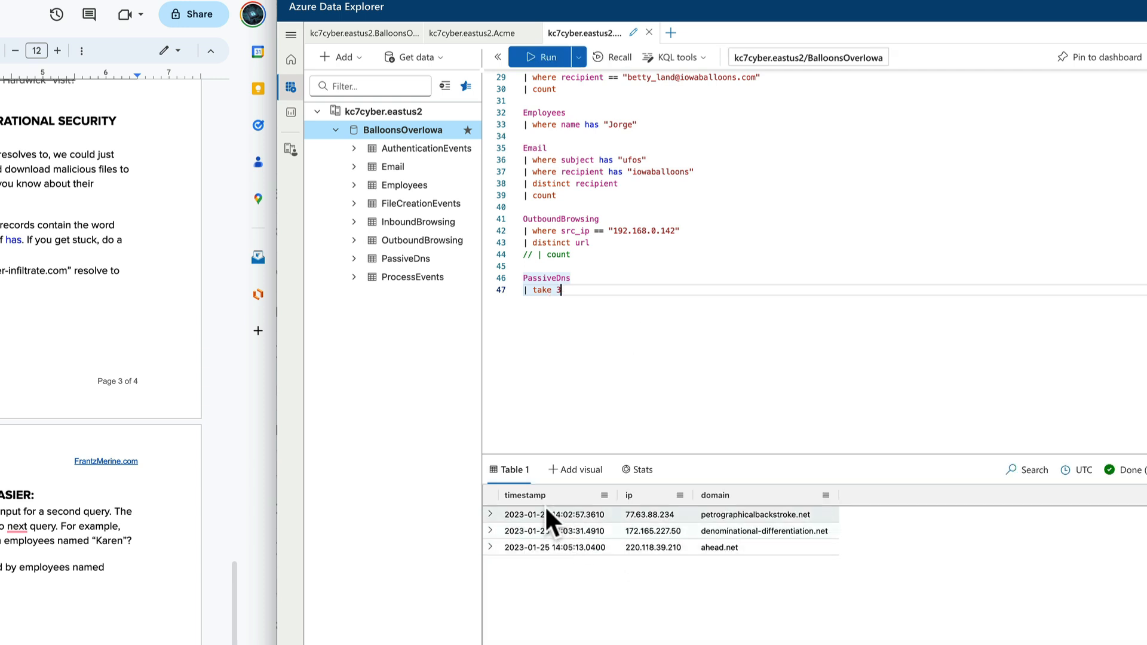
- Hide the table list, replace take 3 in the PassiveDns query with where domain has "infiltrate", and run it
click(497, 57)
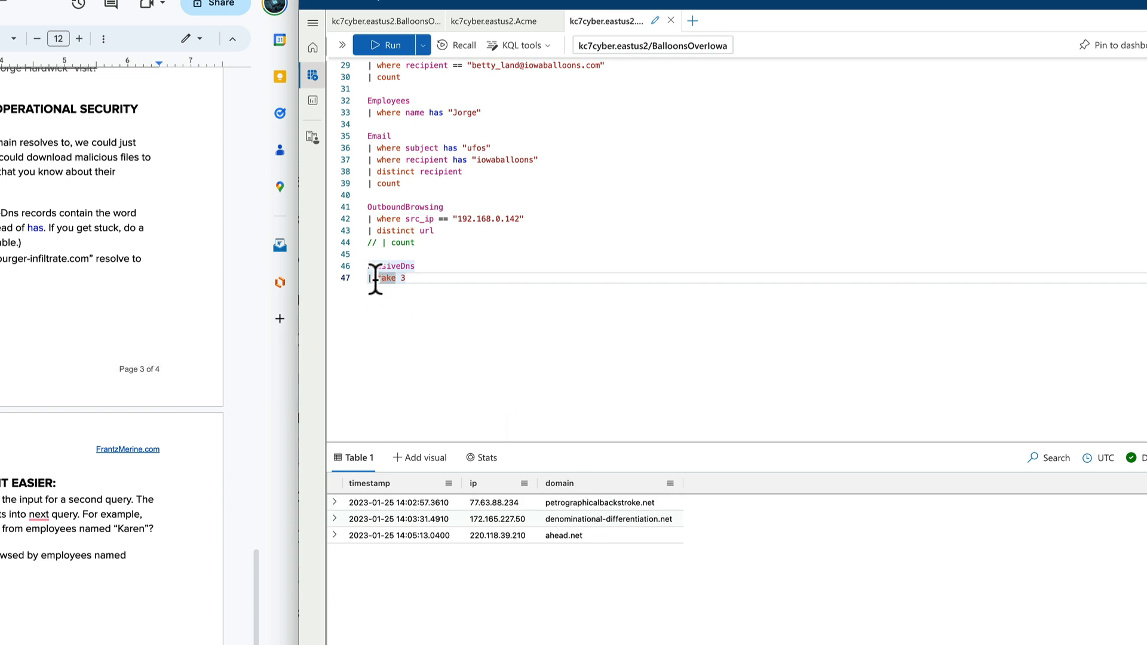
drag(376, 278, 439, 276)
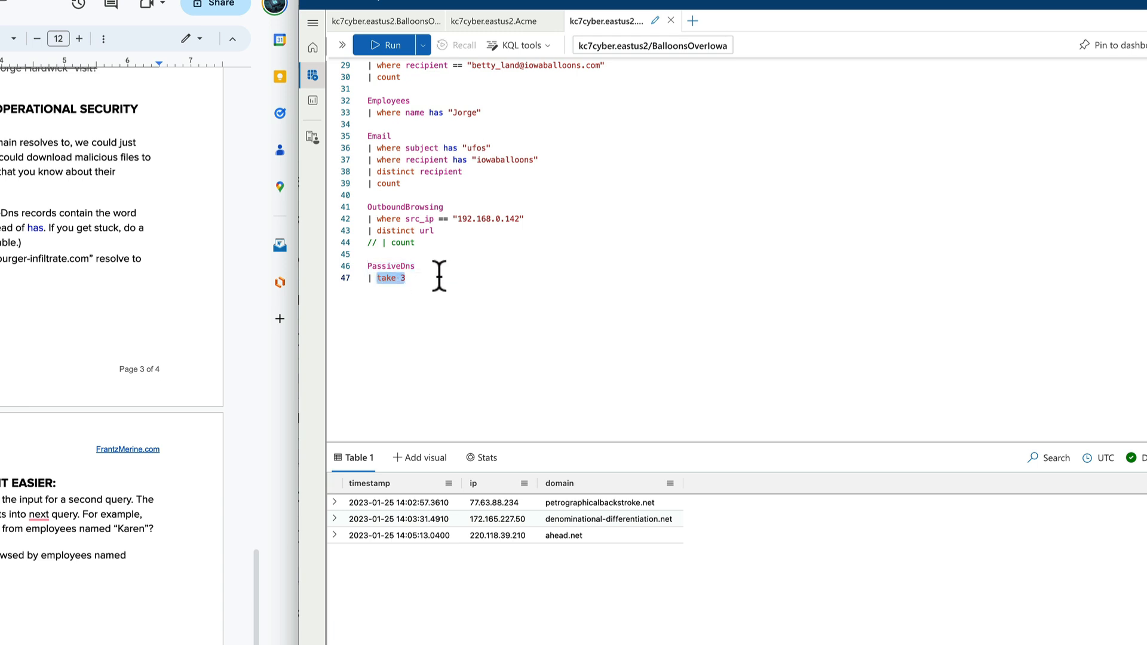
text(where )
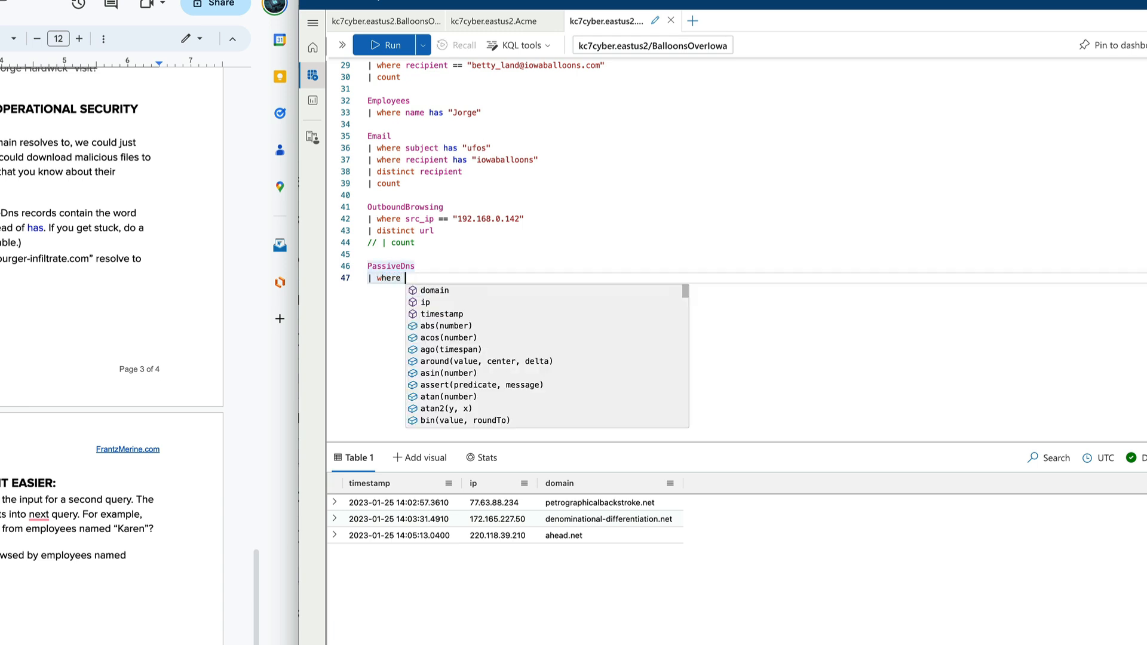
text(domain has )
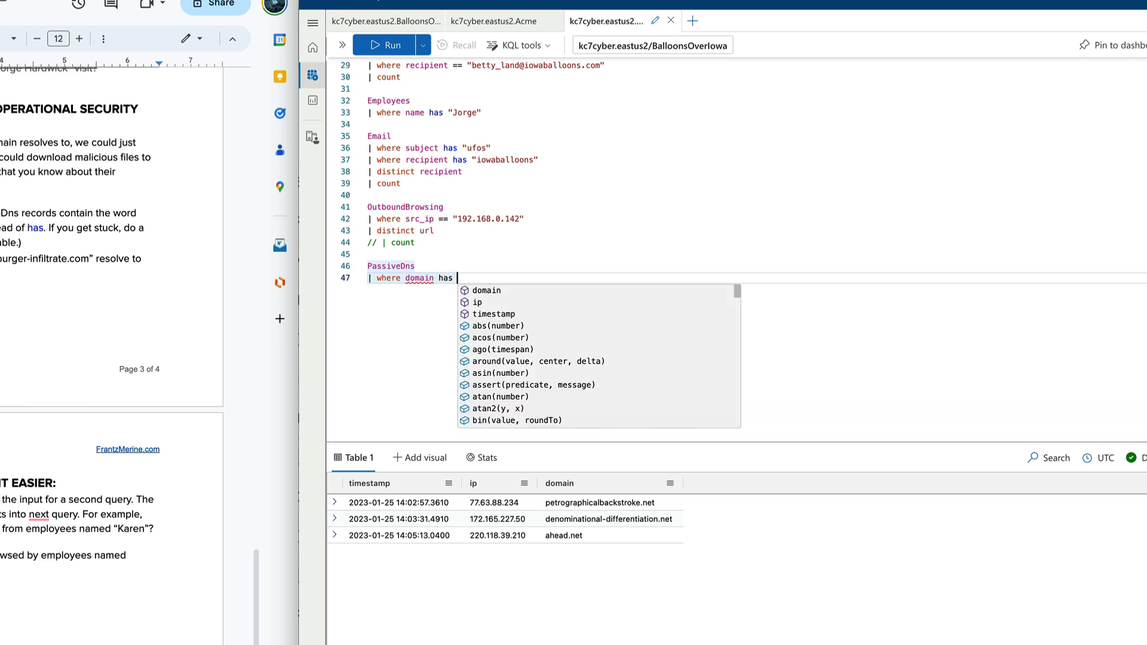
text("in)
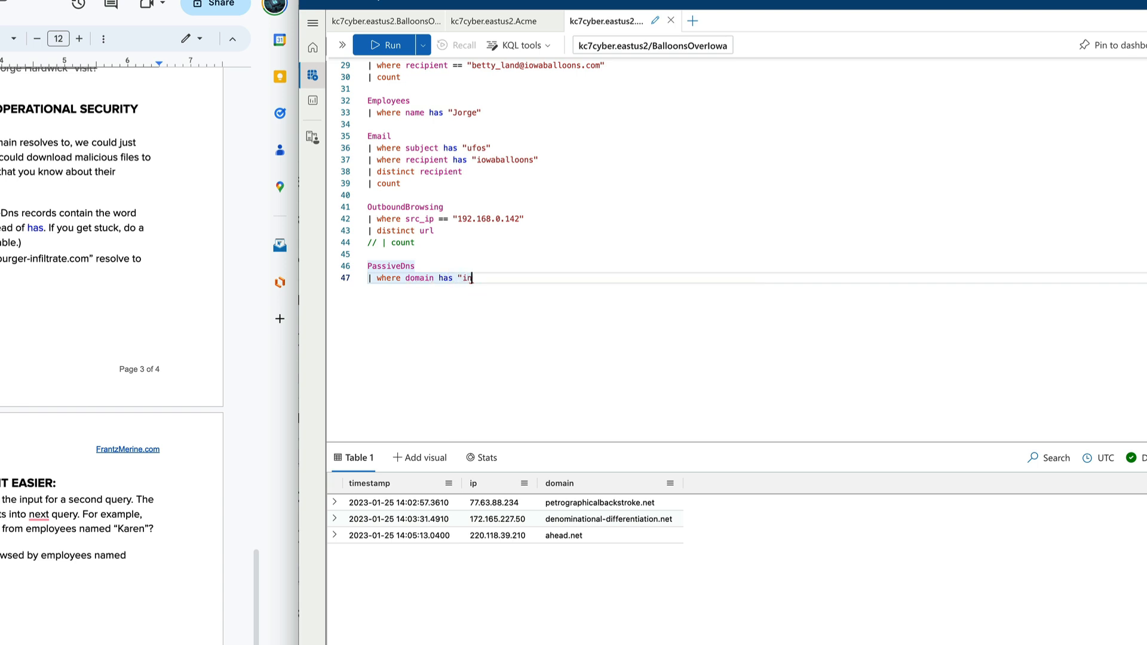
text(filtrate")
key(shift+Return)
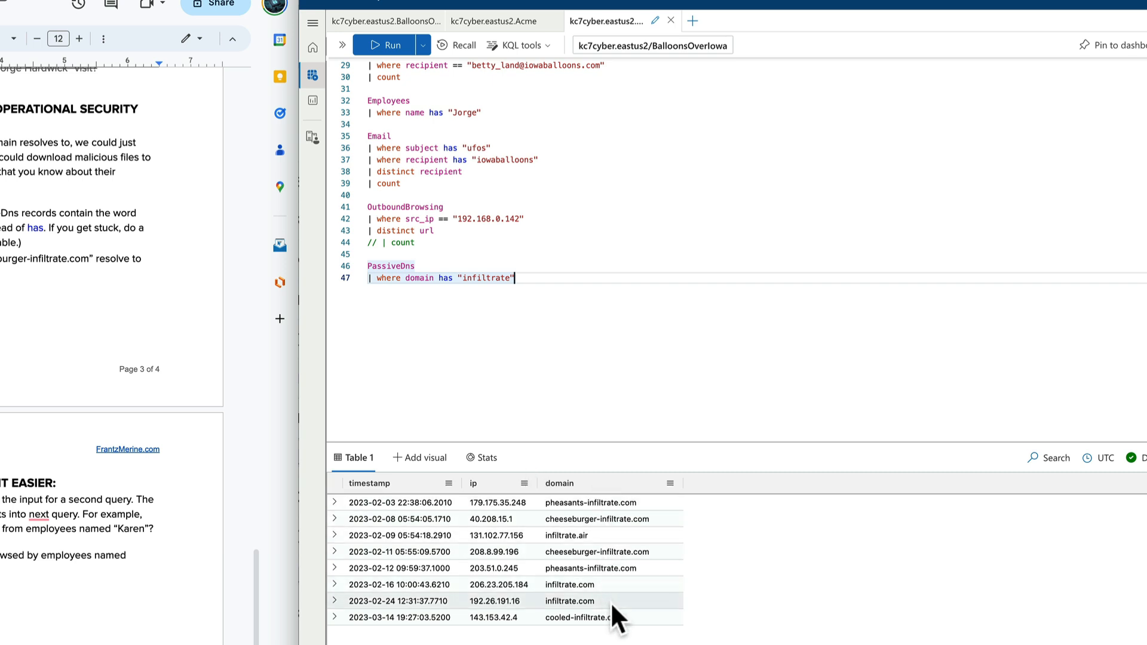
- Change the has operator to contains in the PassiveDns domain filter and rerun the query
double_click(446, 278)
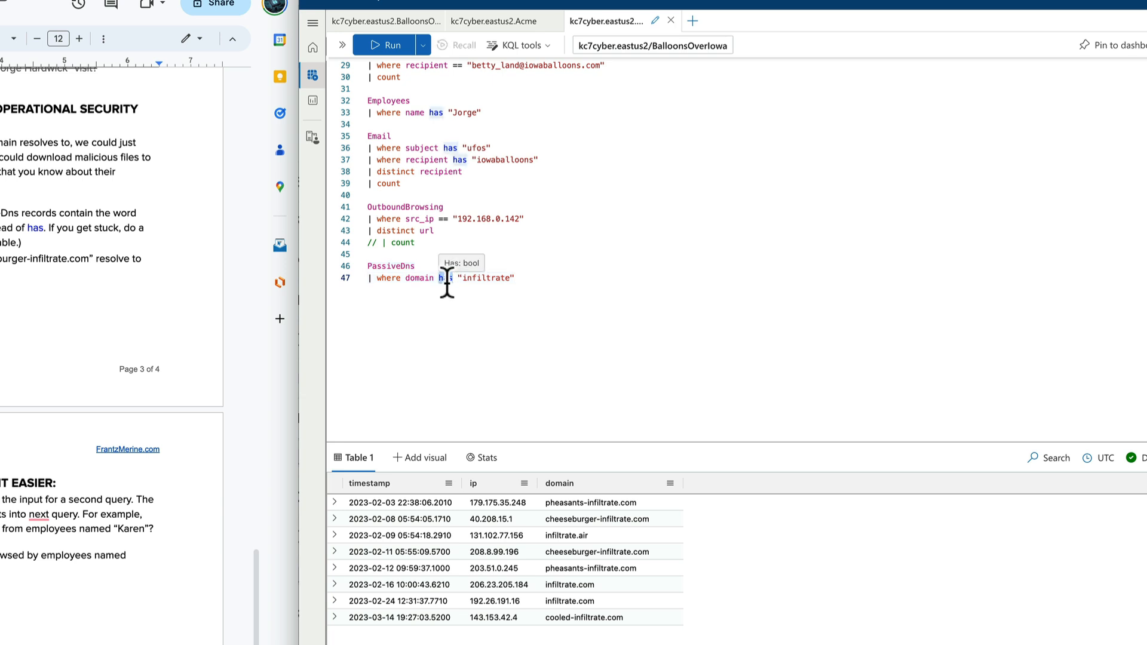
text(contains ")
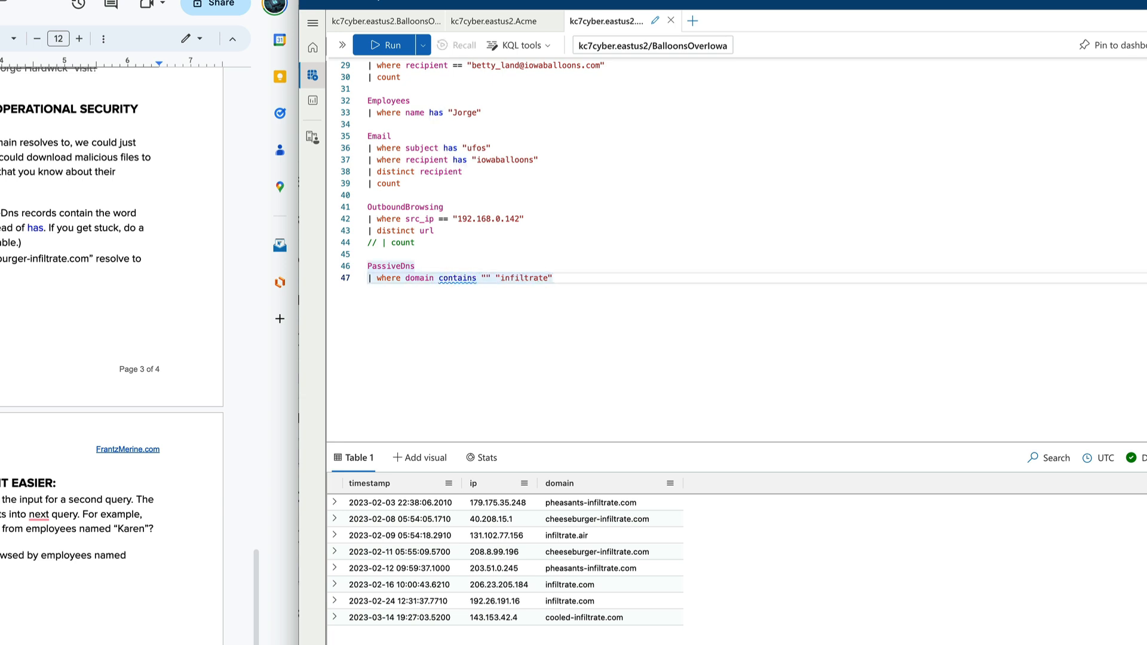
key(BackSpace)
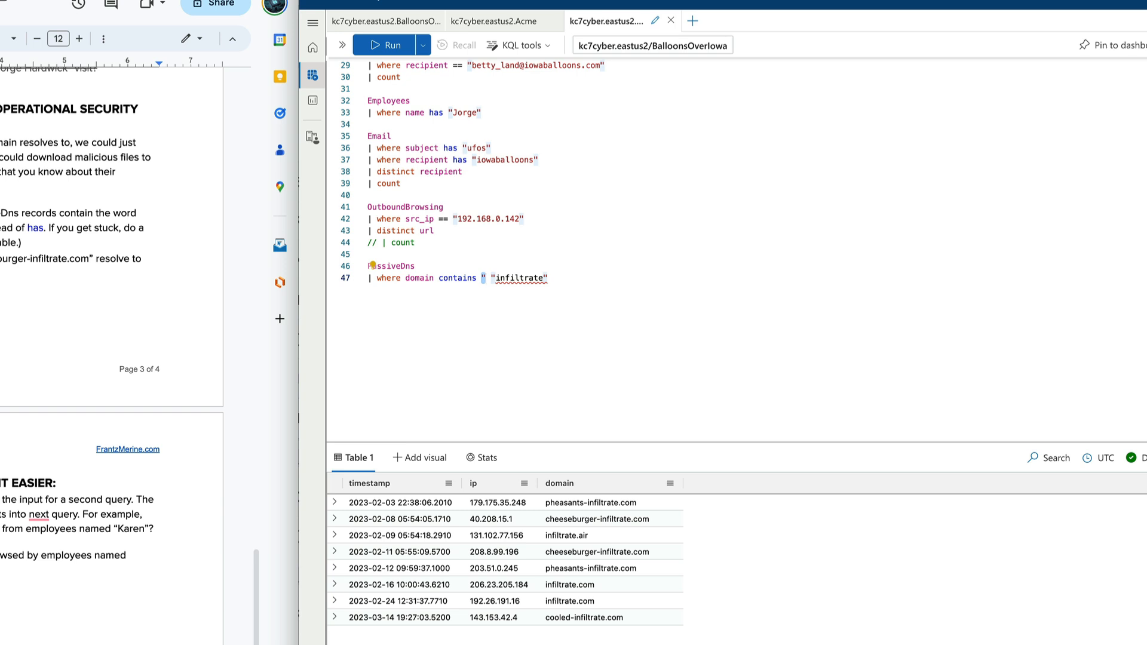
key(Delete)
key(shift+Return)
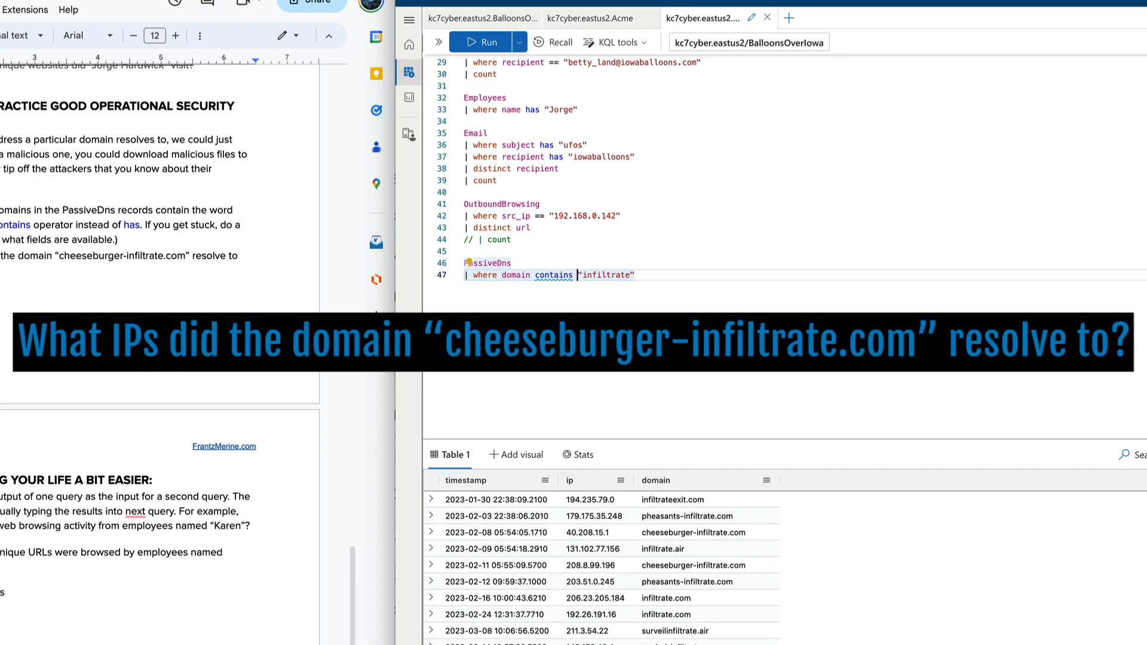
- Copy the domain cheeseburger-infiltrate.com from the second Passive DNS question in the lab document
drag(225, 250, 352, 251)
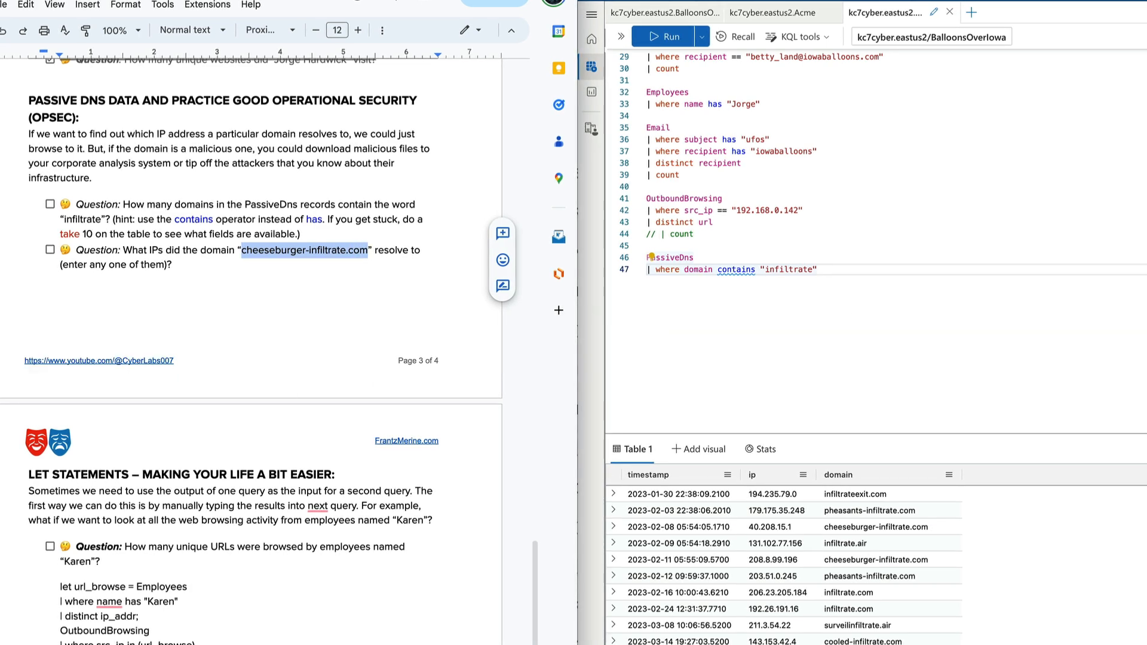
right_click(353, 252)
click(382, 288)
click(729, 311)
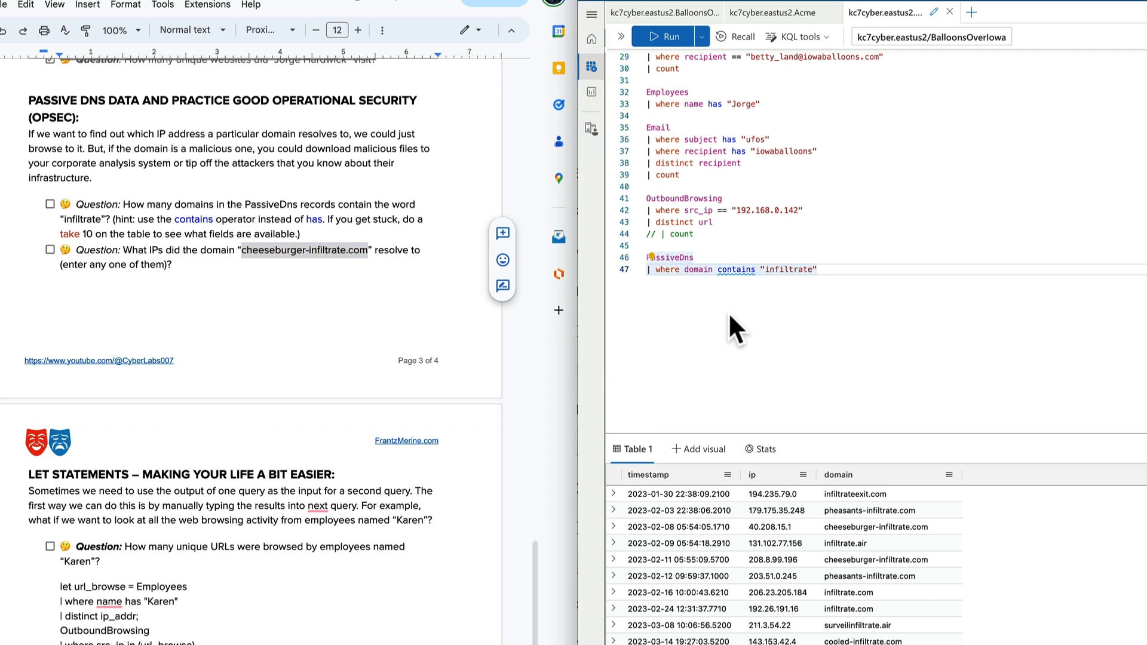
- Append | count to the PassiveDns query filtered on "infiltrate" and run it
click(828, 270)
key(Return)
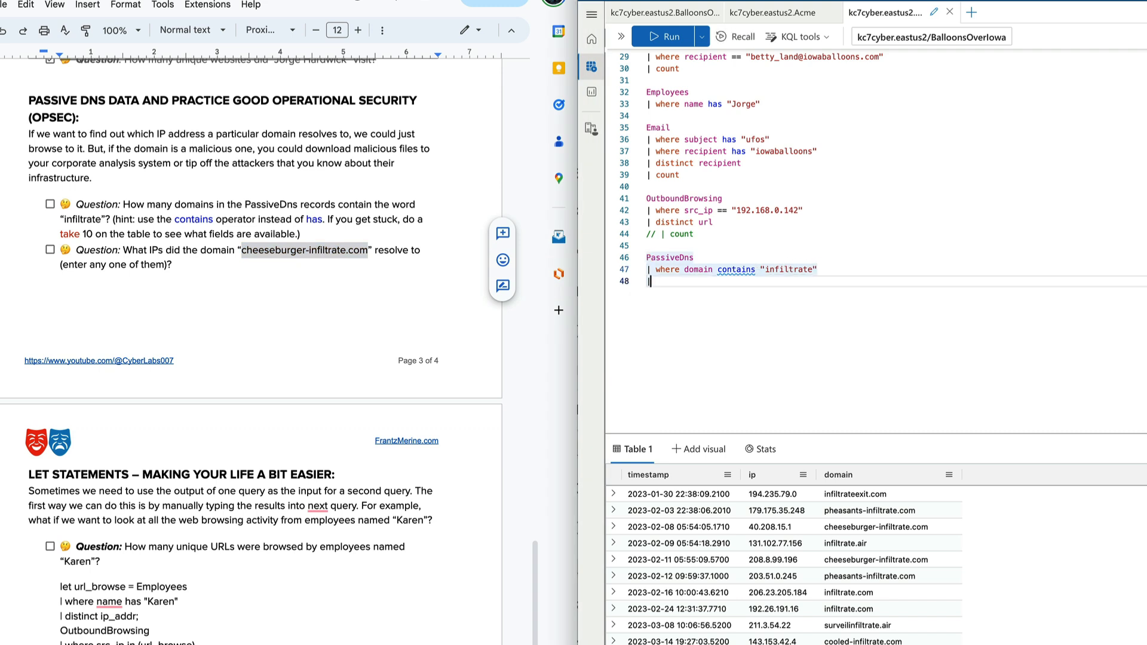
text(| count)
key(shift+Return)
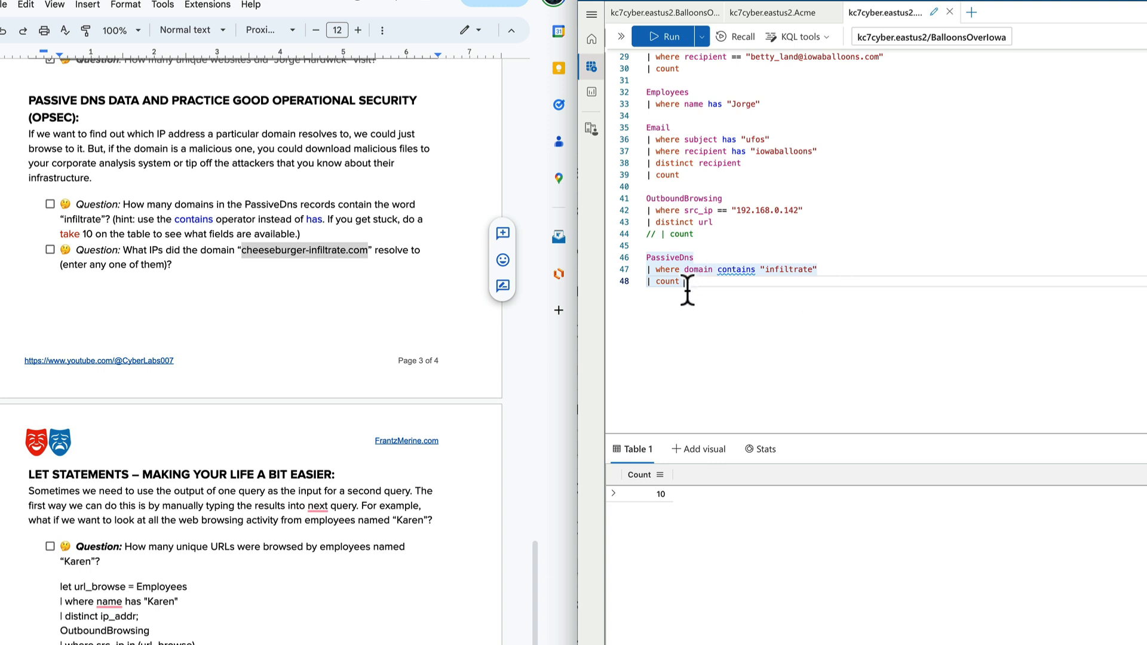
- Delete the count line and the "infiltrate" filter from the PassiveDns query, keeping the table name and first pipe
drag(656, 272, 688, 281)
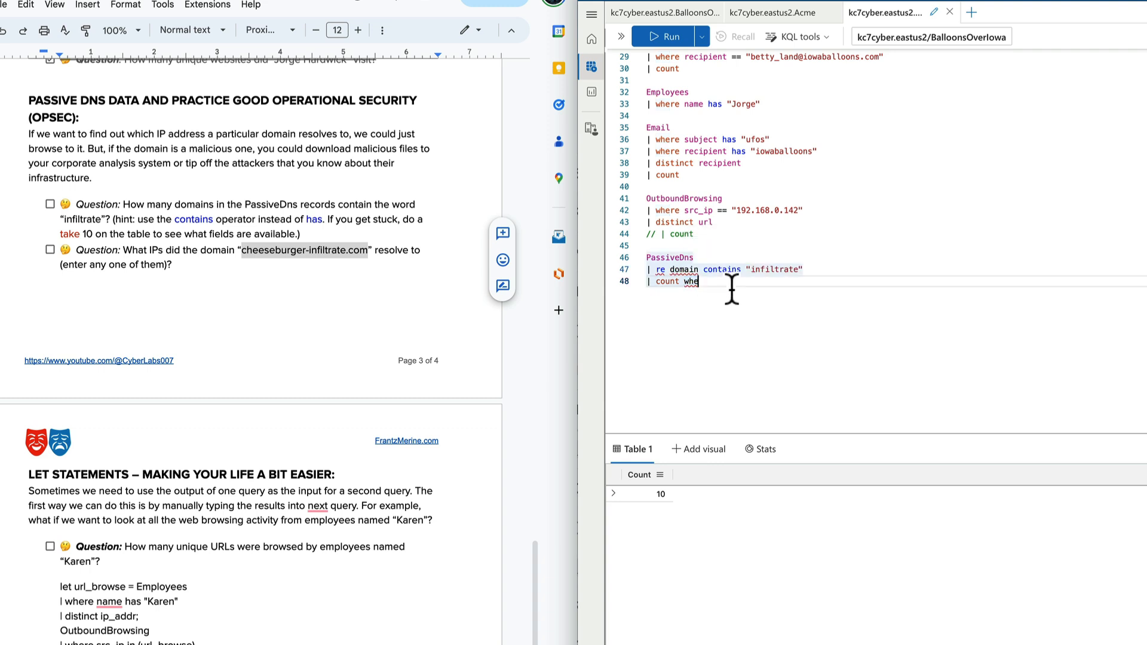
key(BackSpace)
key(BackSpace)
key(BackSpace)
key(BackSpace)
key(BackSpace)
key(BackSpace)
key(BackSpace)
key(BackSpace)
key(BackSpace)
key(BackSpace)
key(BackSpace)
key(BackSpace)
key(BackSpace)
key(BackSpace)
key(BackSpace)
key(BackSpace)
key(BackSpace)
key(BackSpace)
key(BackSpace)
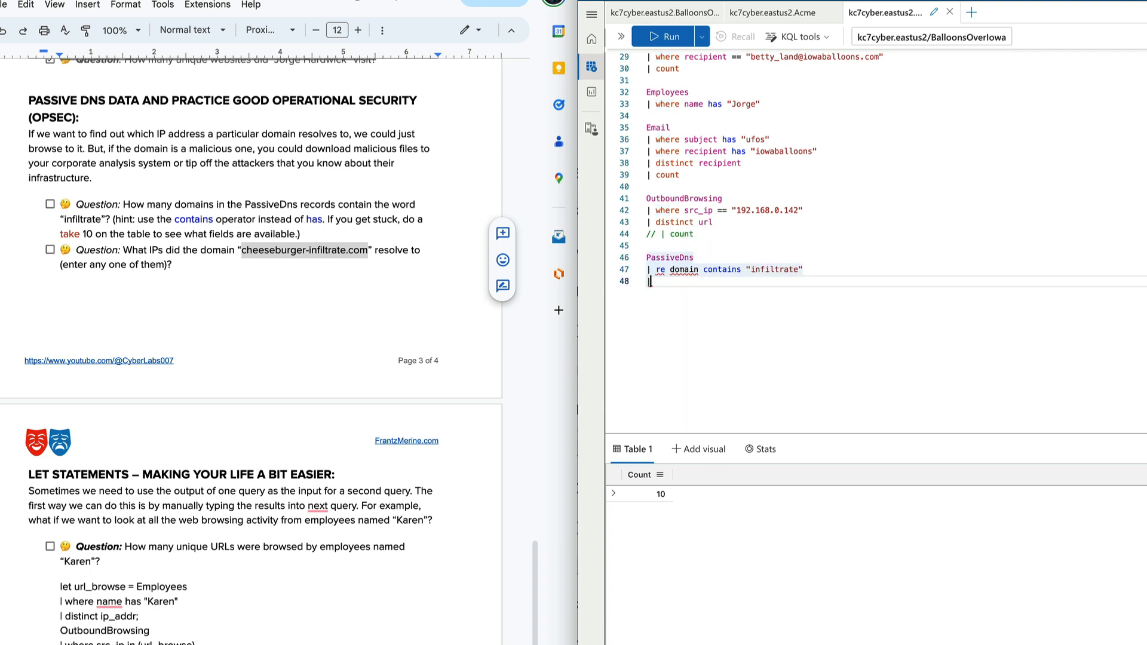
key(BackSpace)
key(BackSpace)
key(BackSpace)
key(BackSpace)
key(BackSpace)
key(BackSpace)
key(BackSpace)
key(BackSpace)
key(BackSpace)
key(BackSpace)
key(BackSpace)
key(BackSpace)
key(BackSpace)
key(BackSpace)
key(BackSpace)
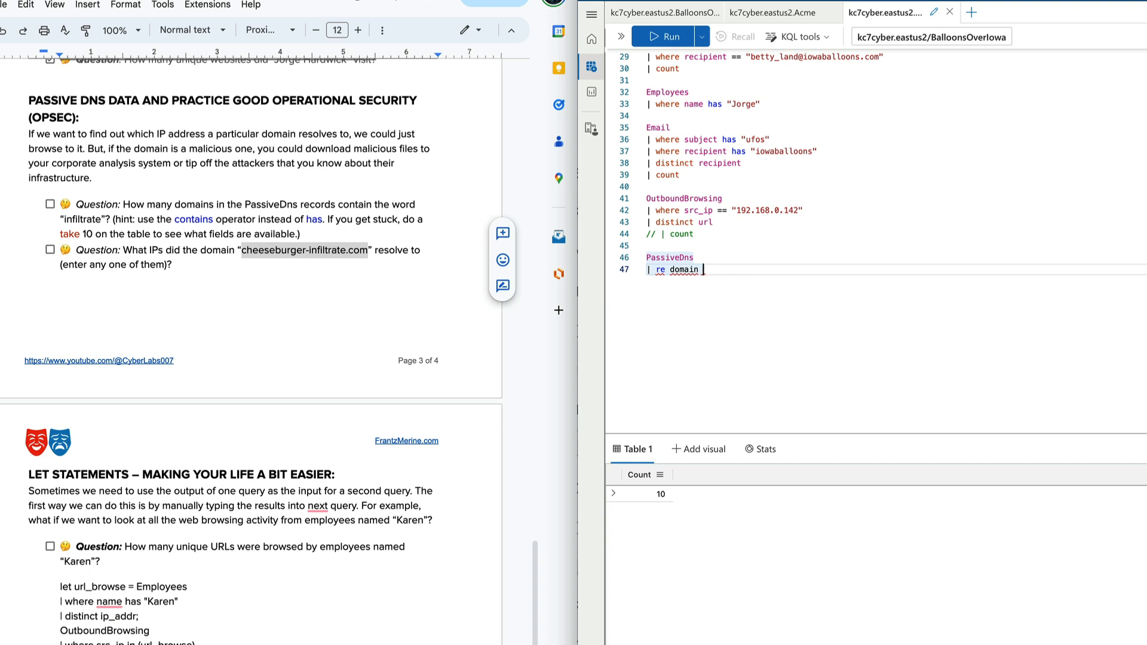
key(BackSpace)
key(BackSpace)
key(BackSpace)
key(BackSpace)
key(BackSpace)
key(BackSpace)
key(BackSpace)
- Filter the PassiveDns query with where domain contains "cheeseburger-infiltrate.com" and run it
text(where)
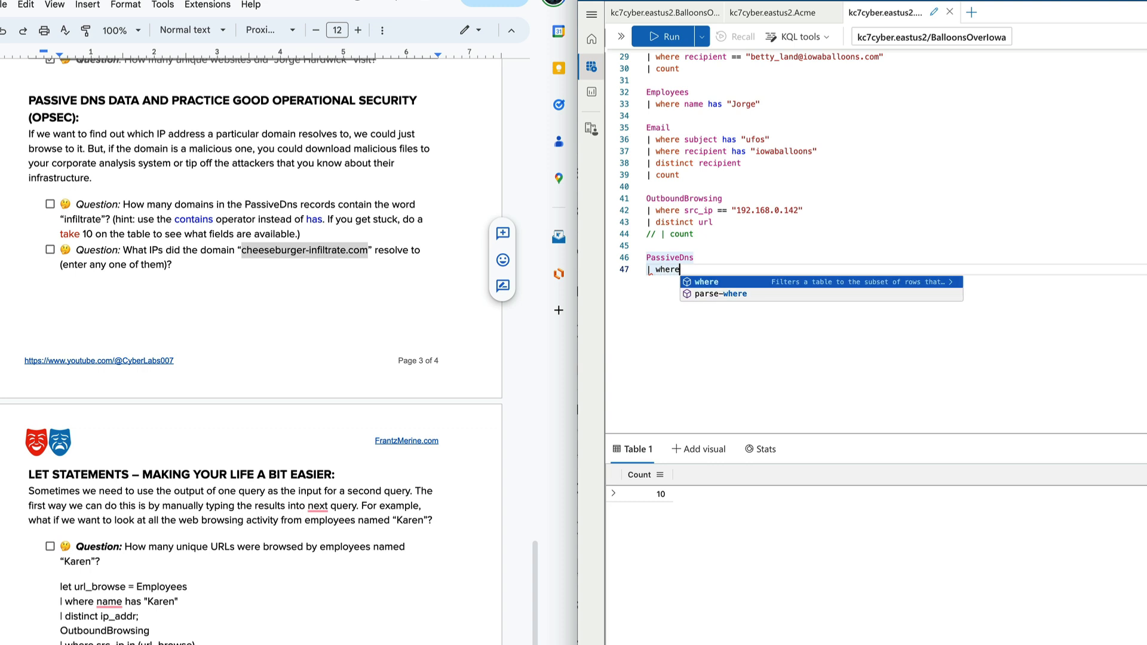
text( domain contains ")
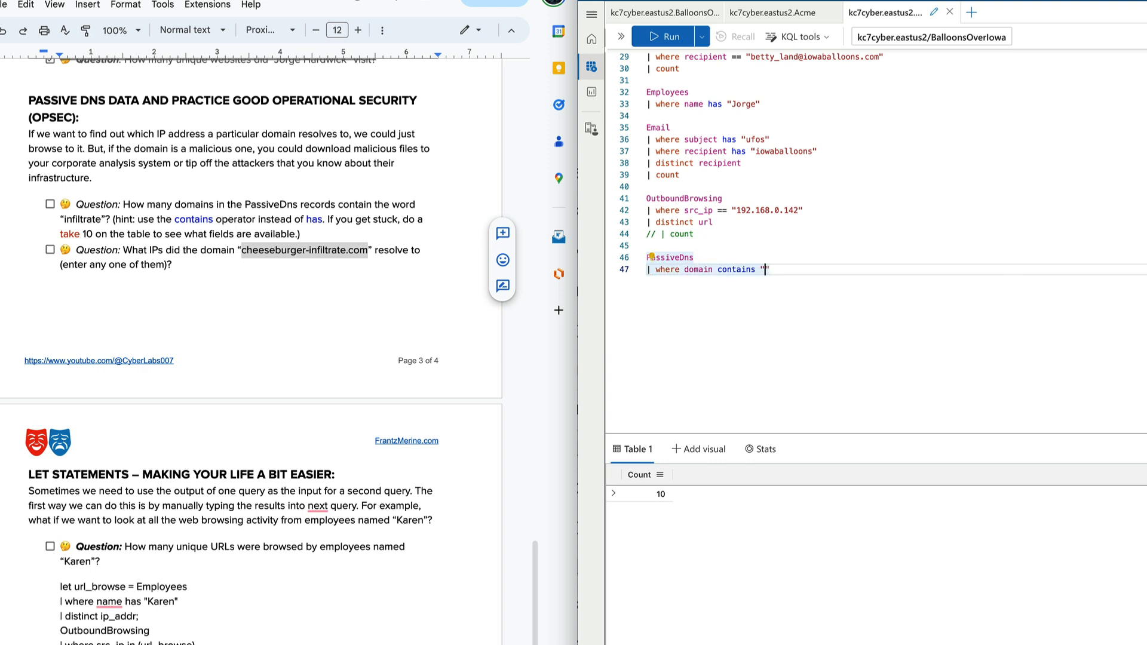
text(cheeseburger-infiltrate.com)
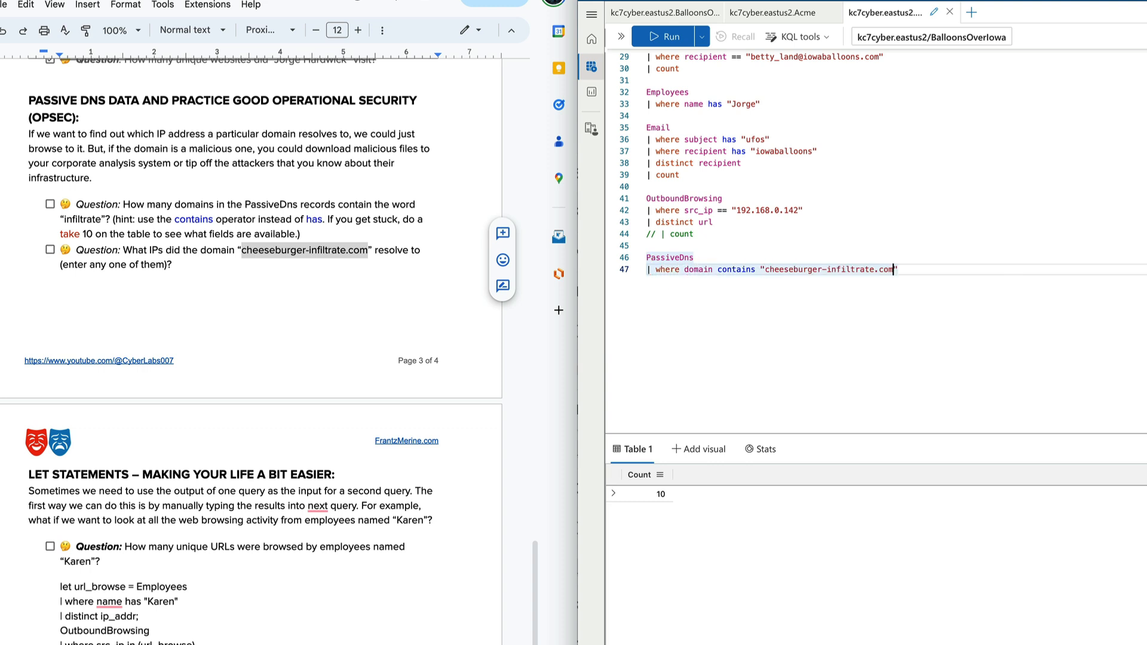
key(shift+Return)
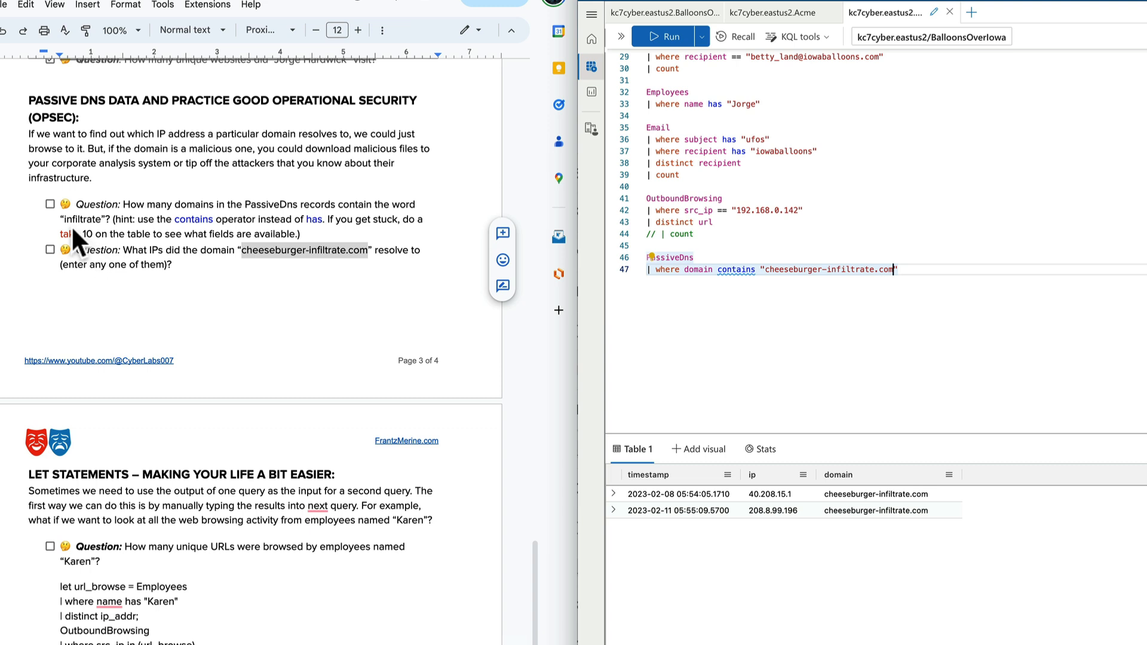
- Check off both questions under the Passive DNS section in the lab document
click(50, 204)
click(50, 204)
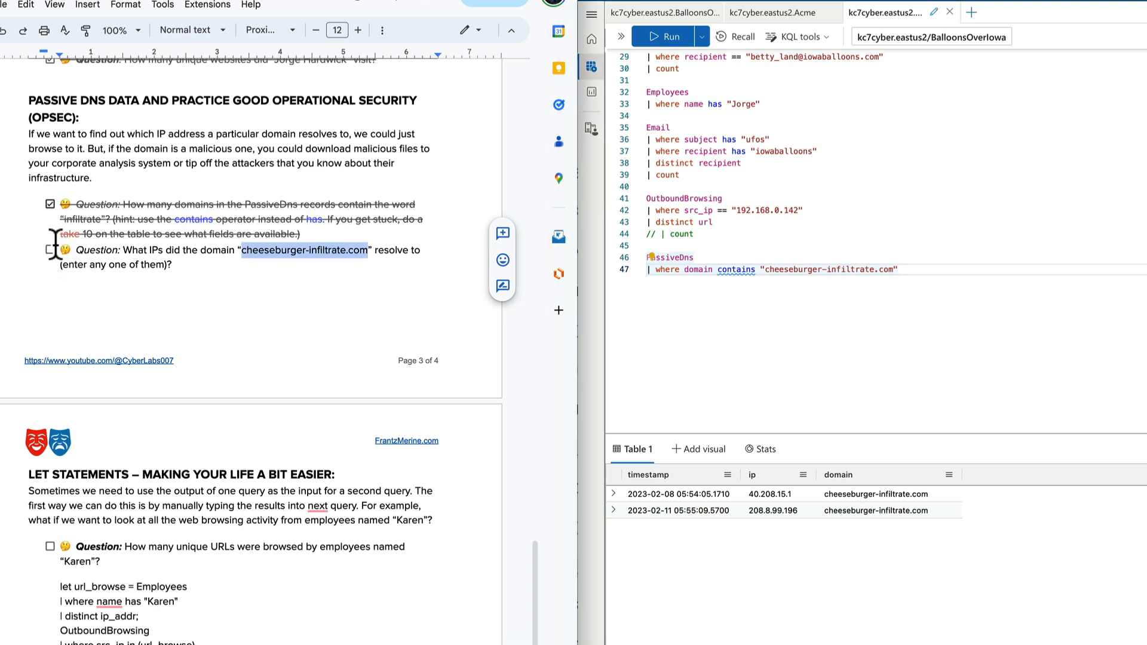
click(50, 250)
- Start a new query on the Employees table below the PassiveDns query for the Let Statements question
scroll(206, 496, down, 5)
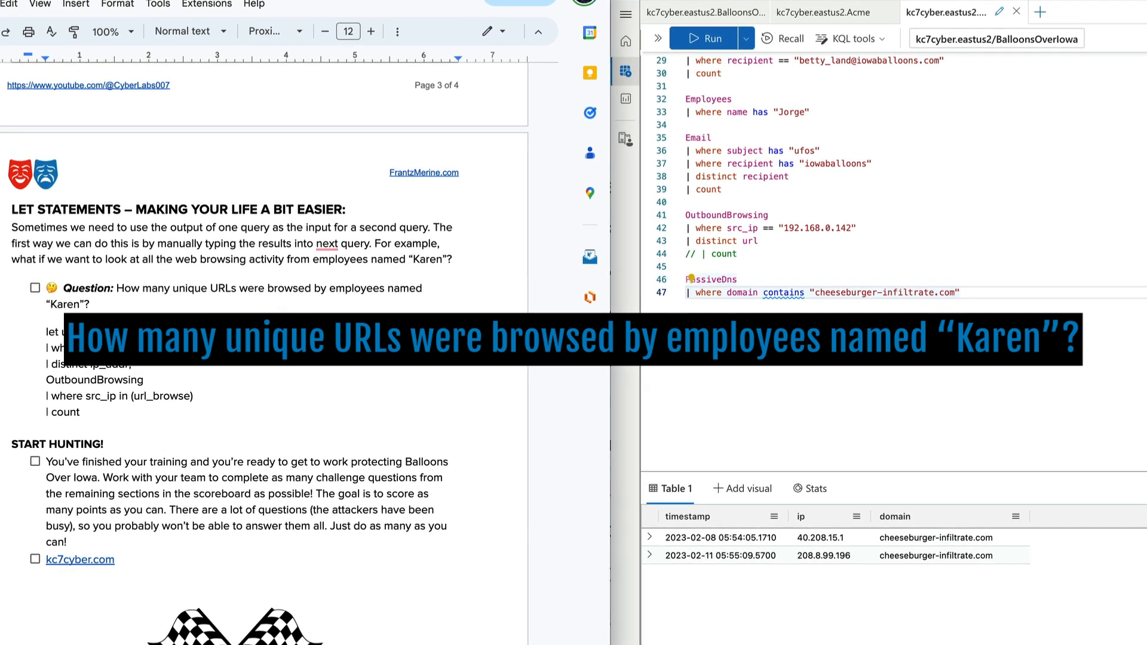
click(983, 290)
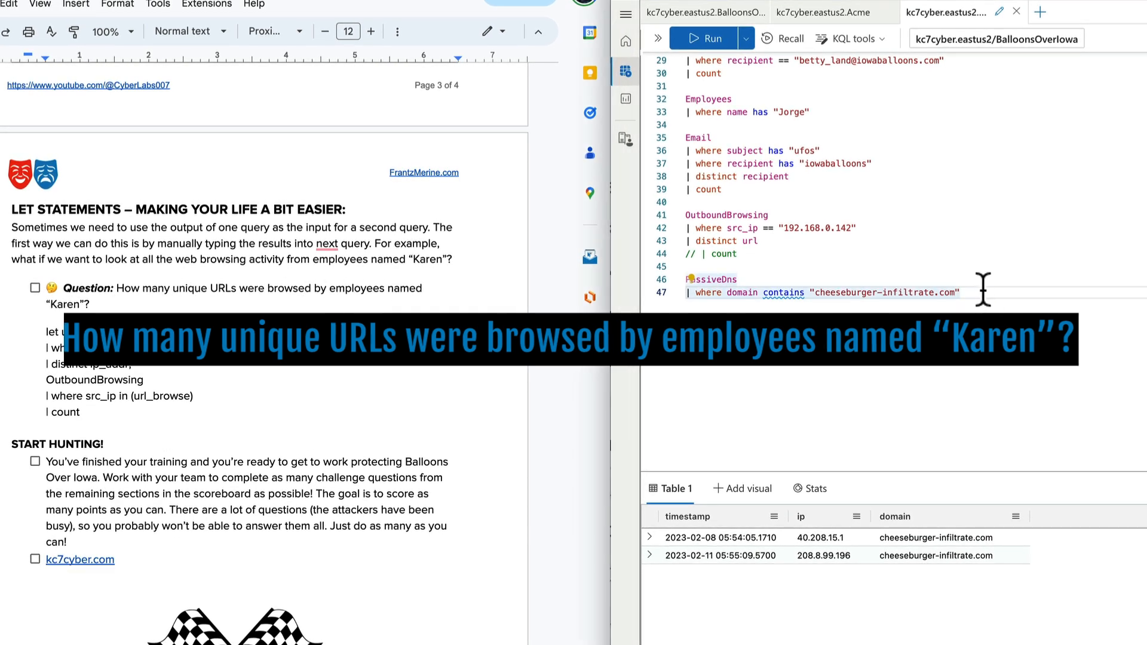
key(Return)
key(Return)
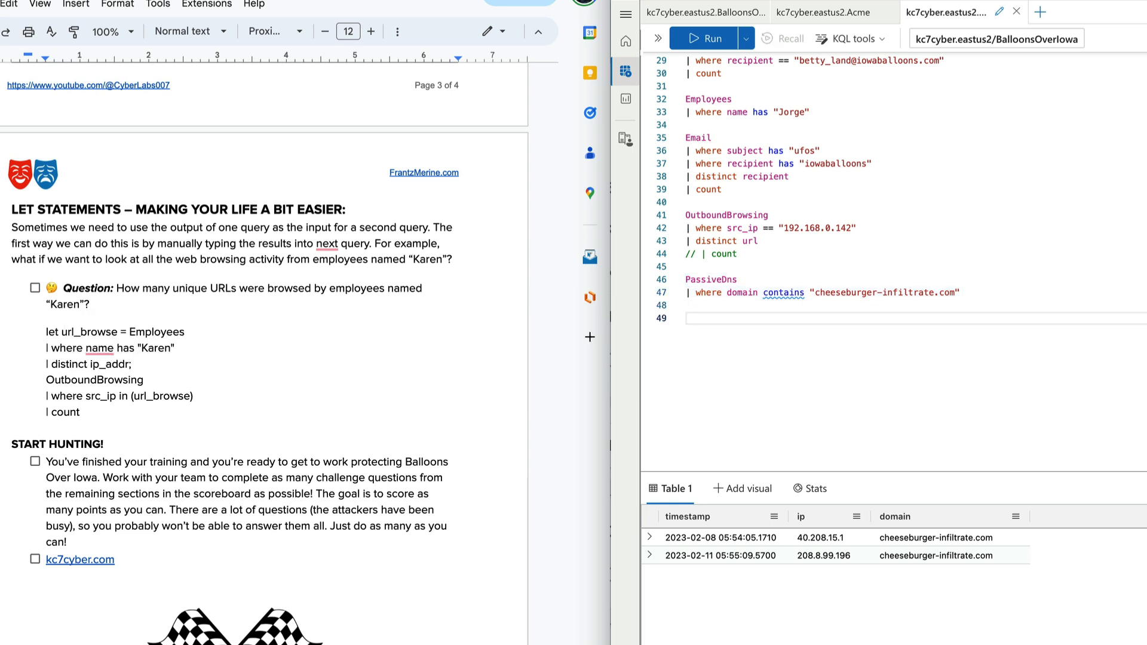
text(Em)
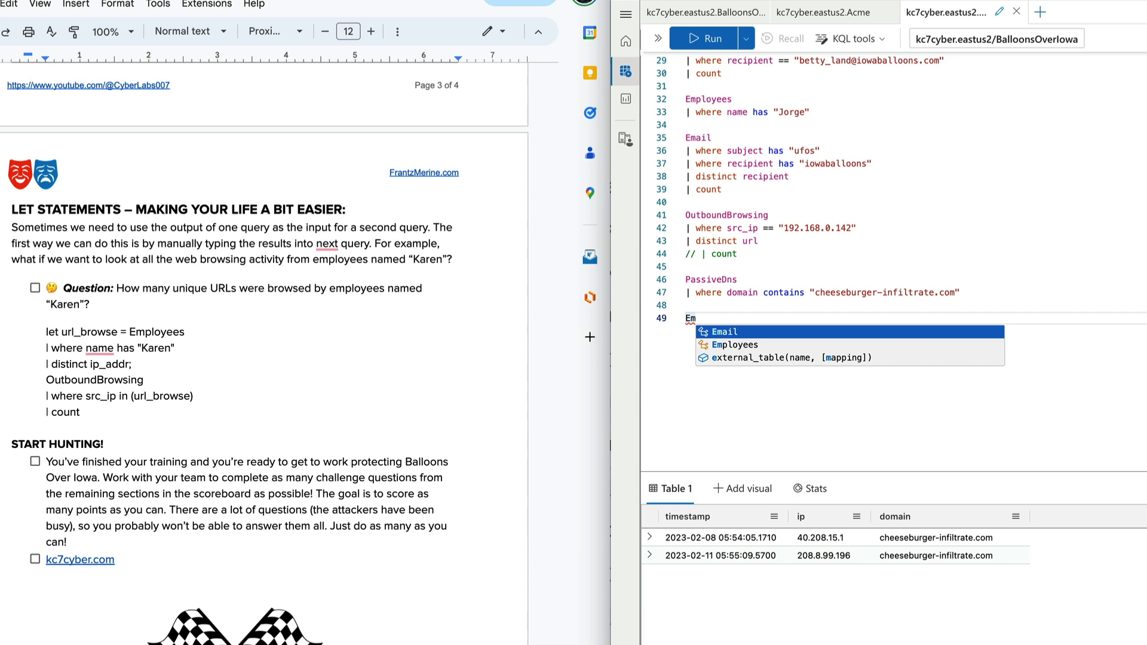
click(783, 345)
key(Return)
- Filter the Employees query with where name has the first name given in the lab question, and run it
text(|)
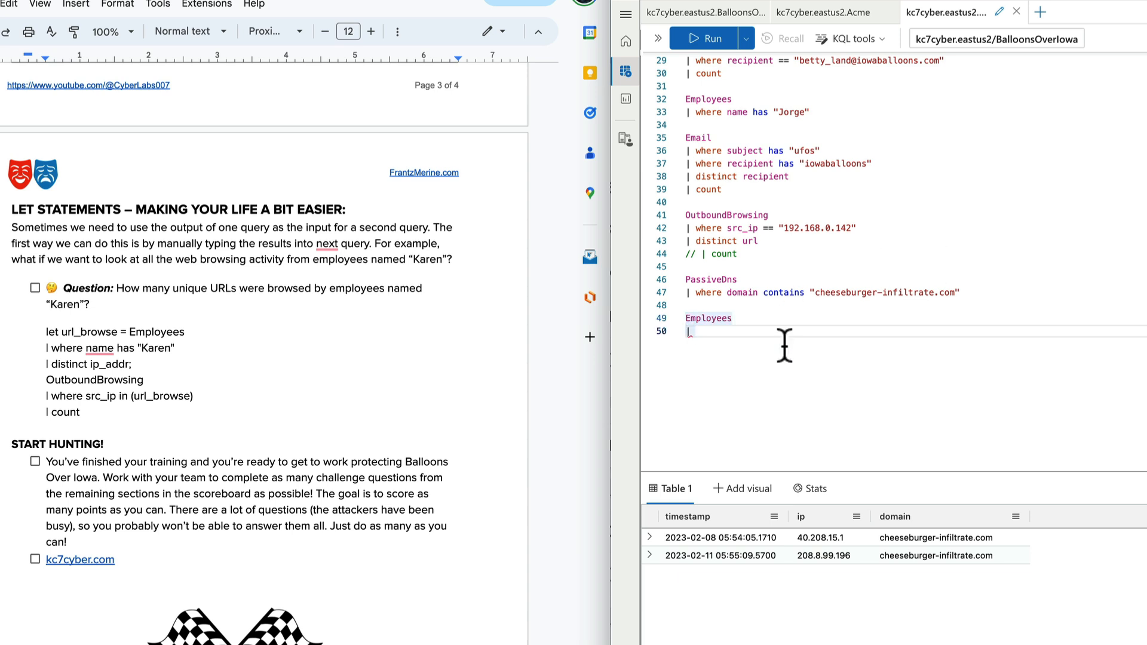
text( w)
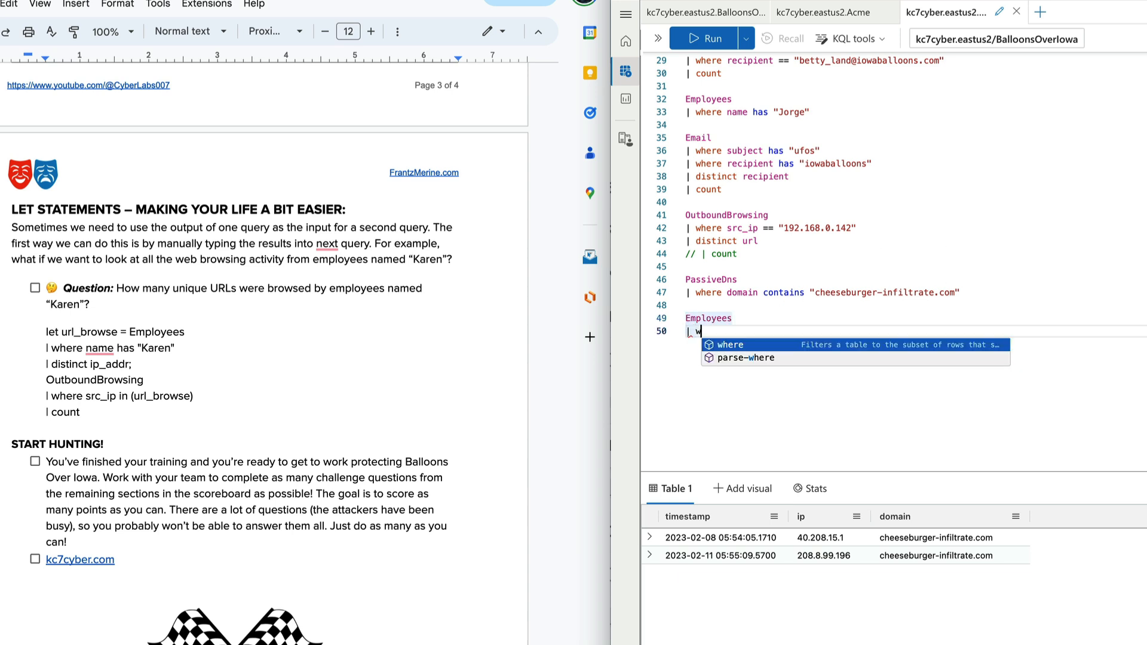
text(he)
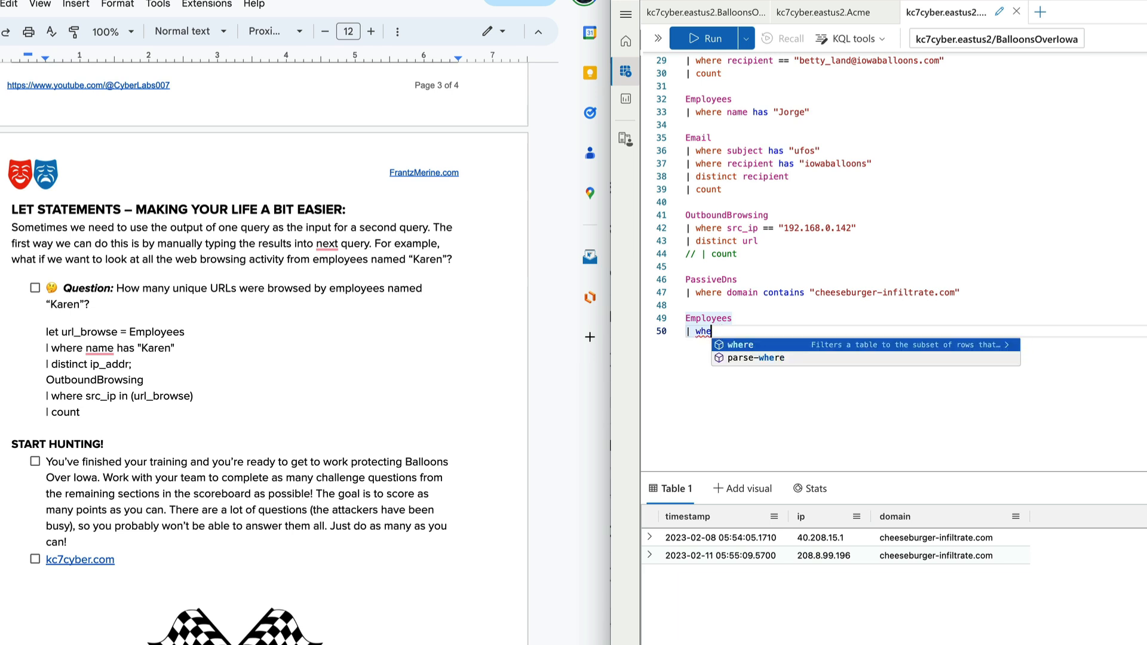
text(re name has )
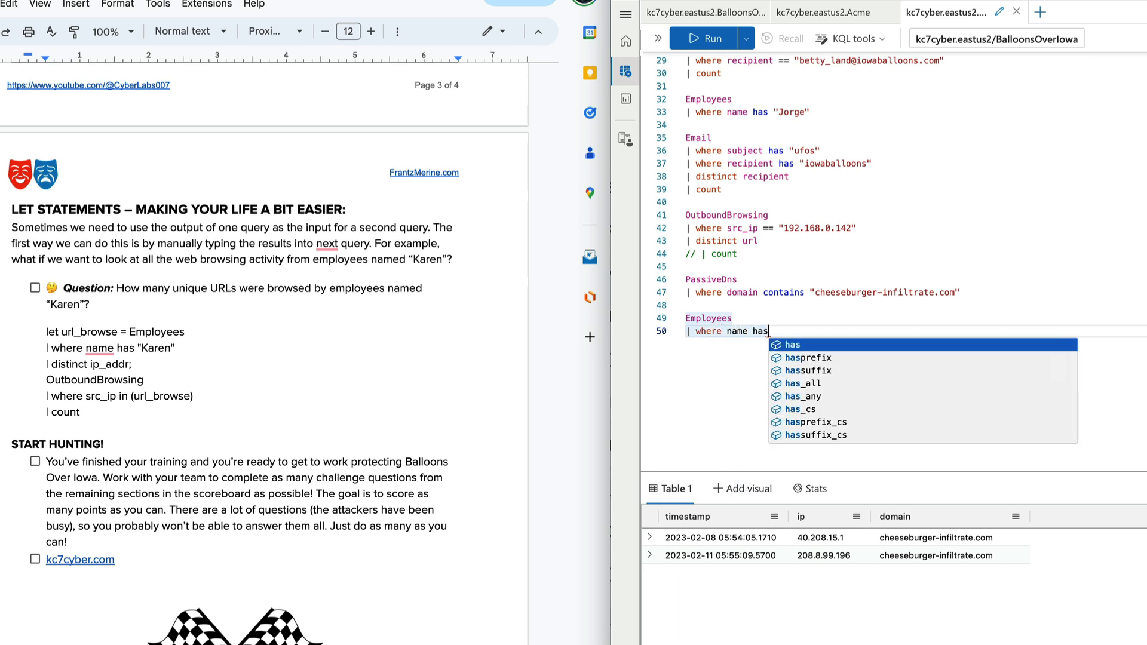
text("Karen")
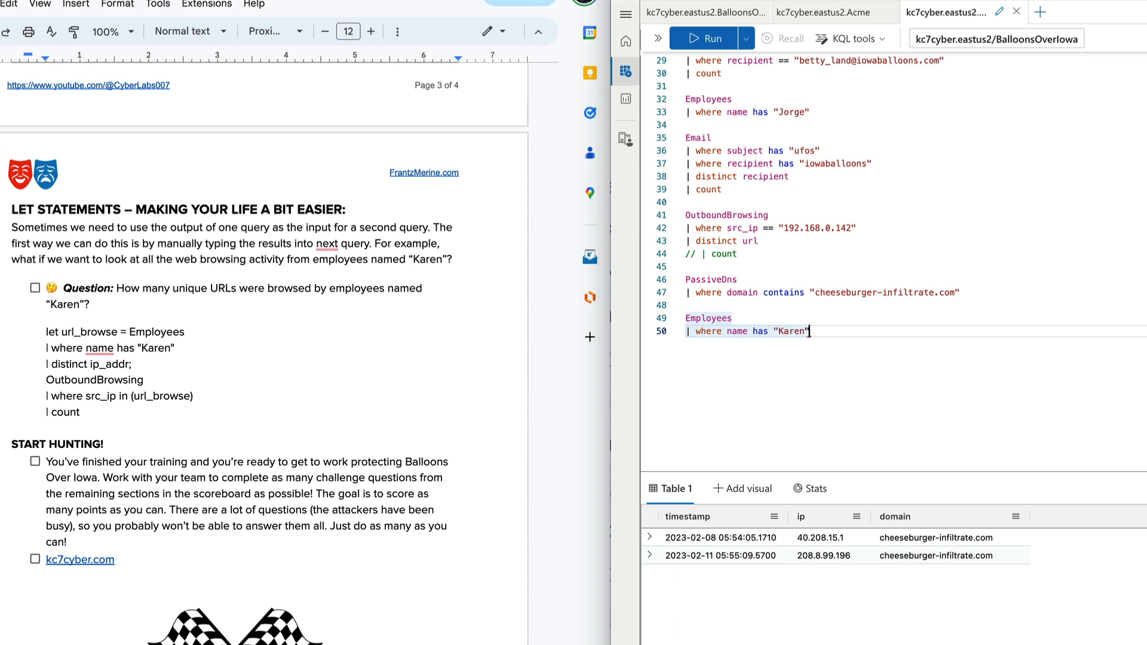
key(shift+Return)
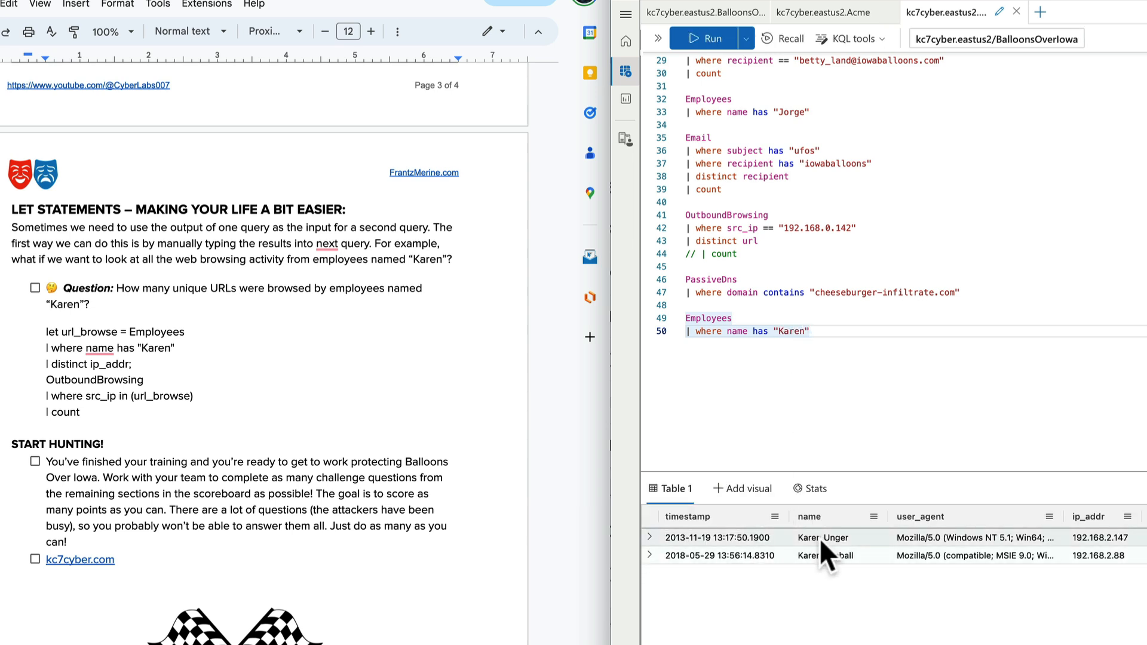
- Copy the first matching employee's ip_addr and preview OutboundBrowsing in a new query with take 3
right_click(1098, 539)
click(1119, 550)
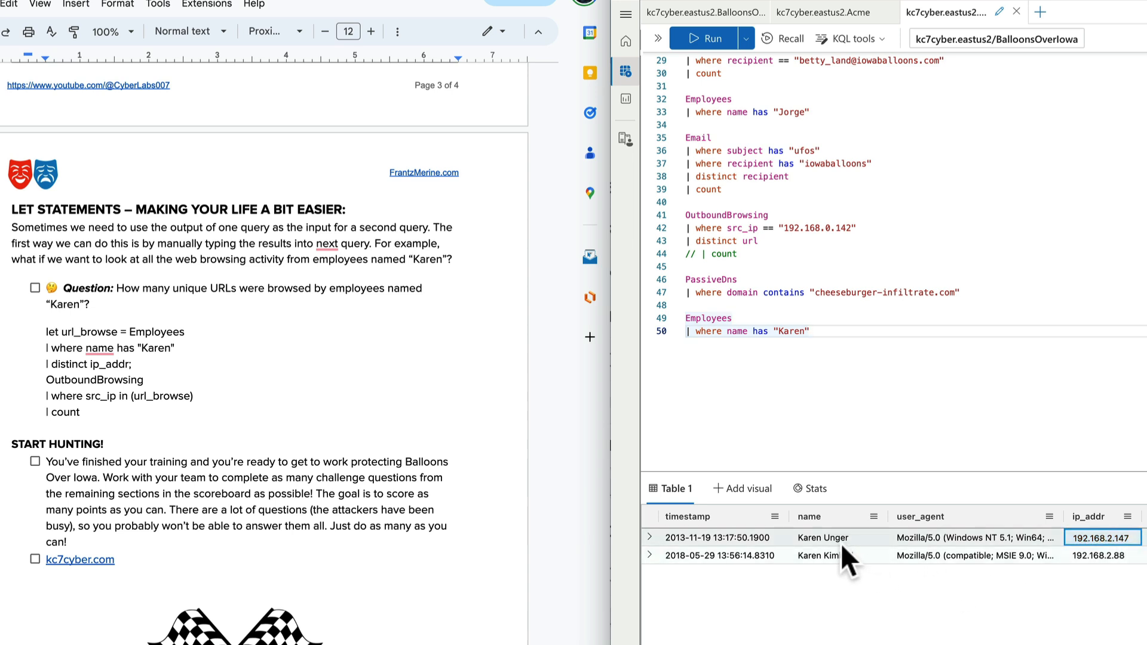
click(876, 341)
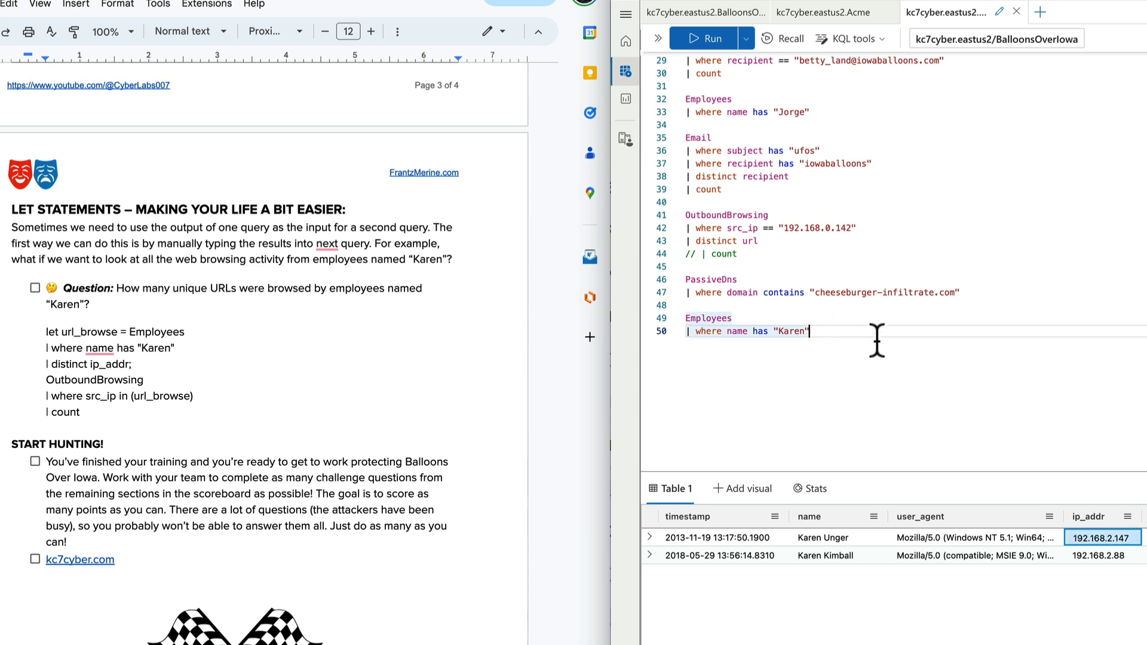
key(Return)
key(Return)
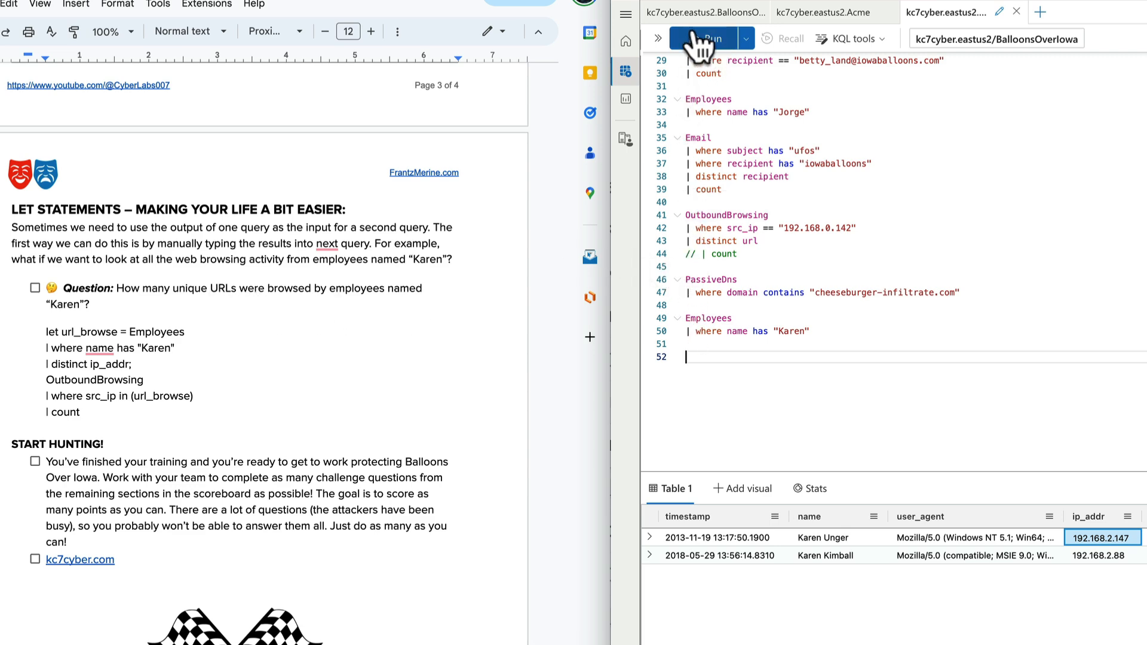
click(659, 38)
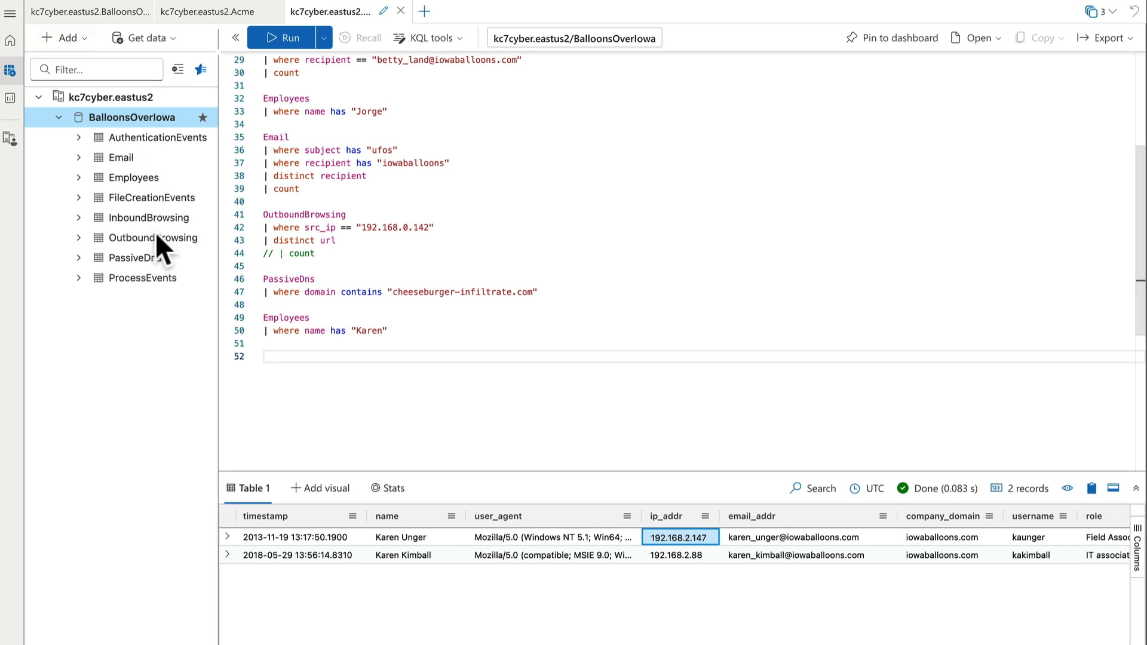
click(272, 357)
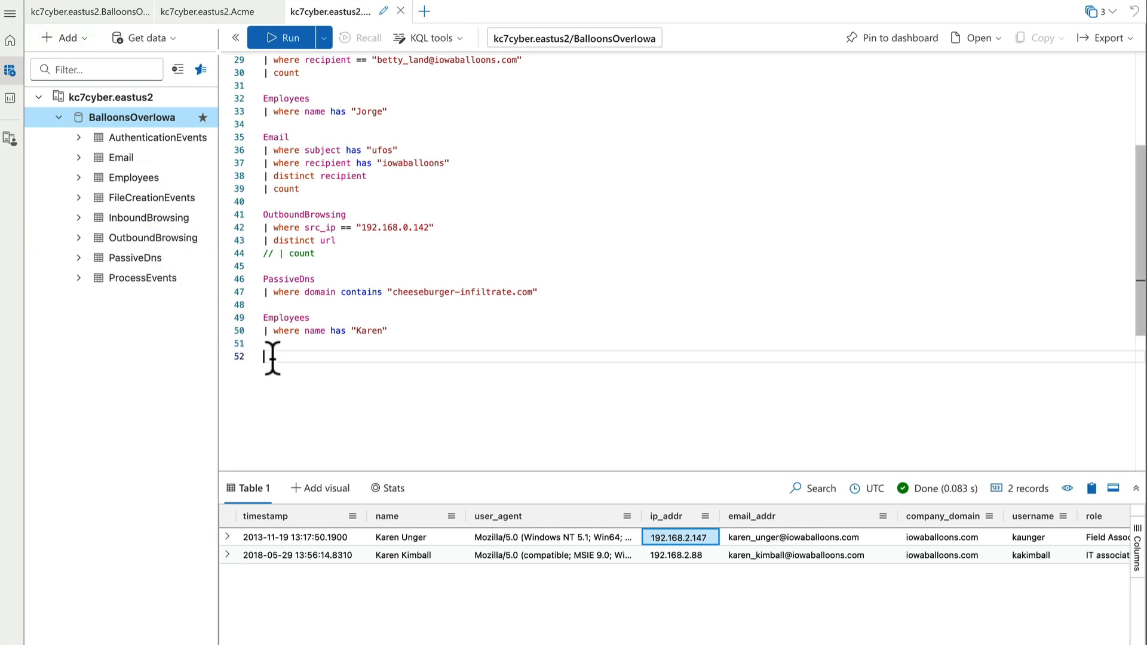
double_click(164, 238)
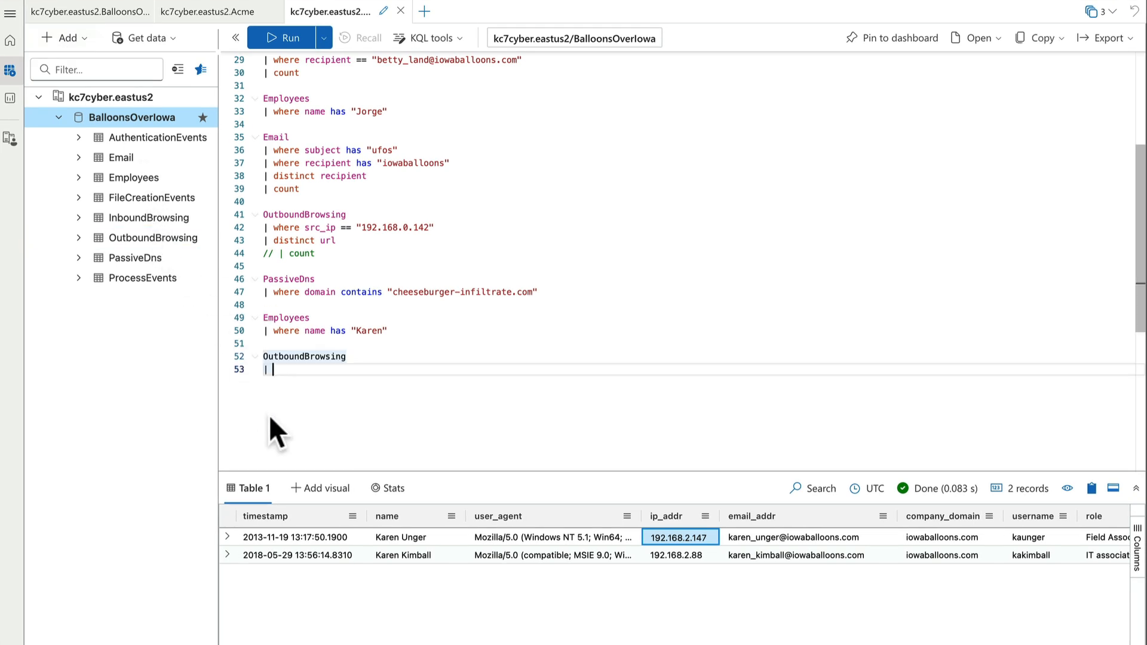
text(take 3)
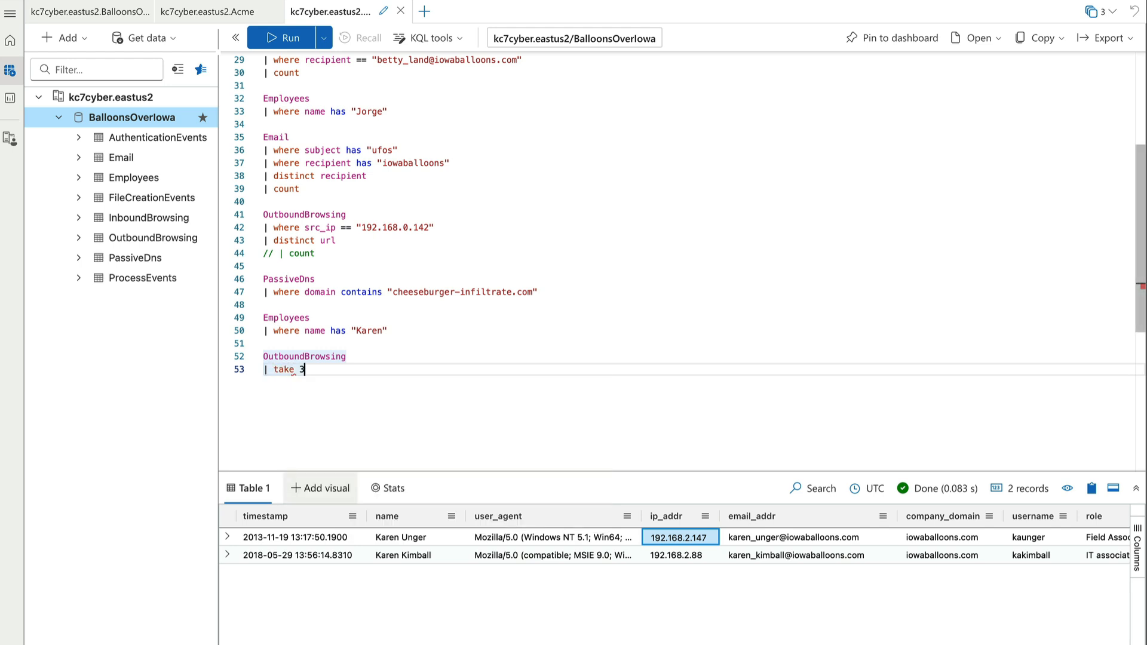
key(shift+Return)
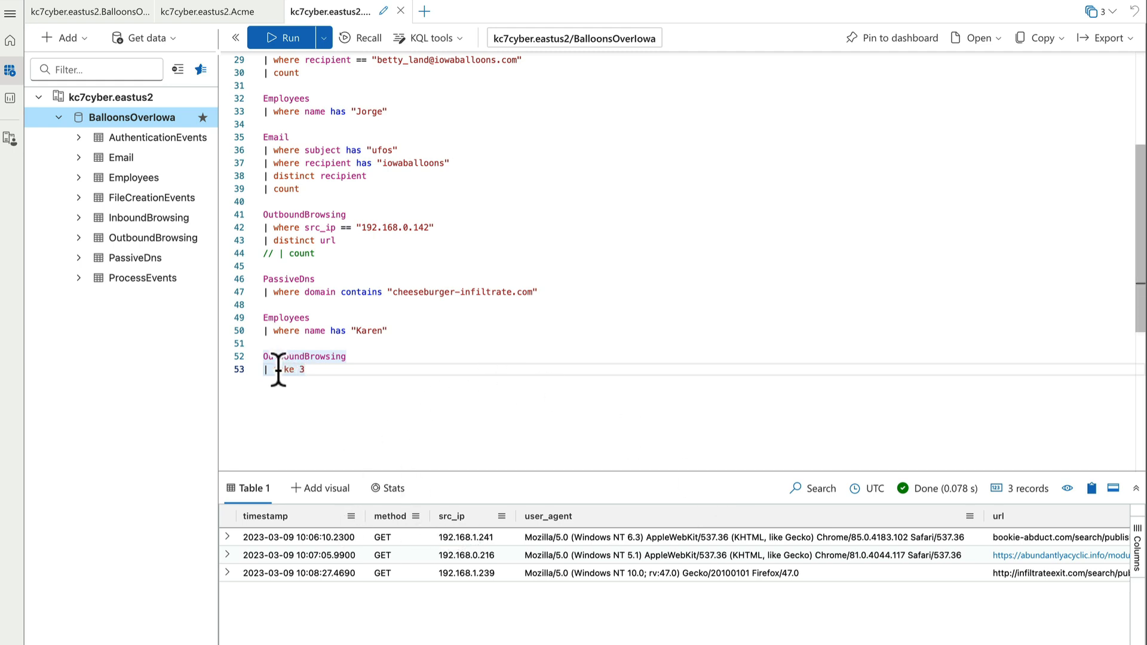
- Replace take 3 in the OutboundBrowsing query with where src_ip == "192.168.2.147" and run it
drag(274, 370, 330, 375)
text(where scr)
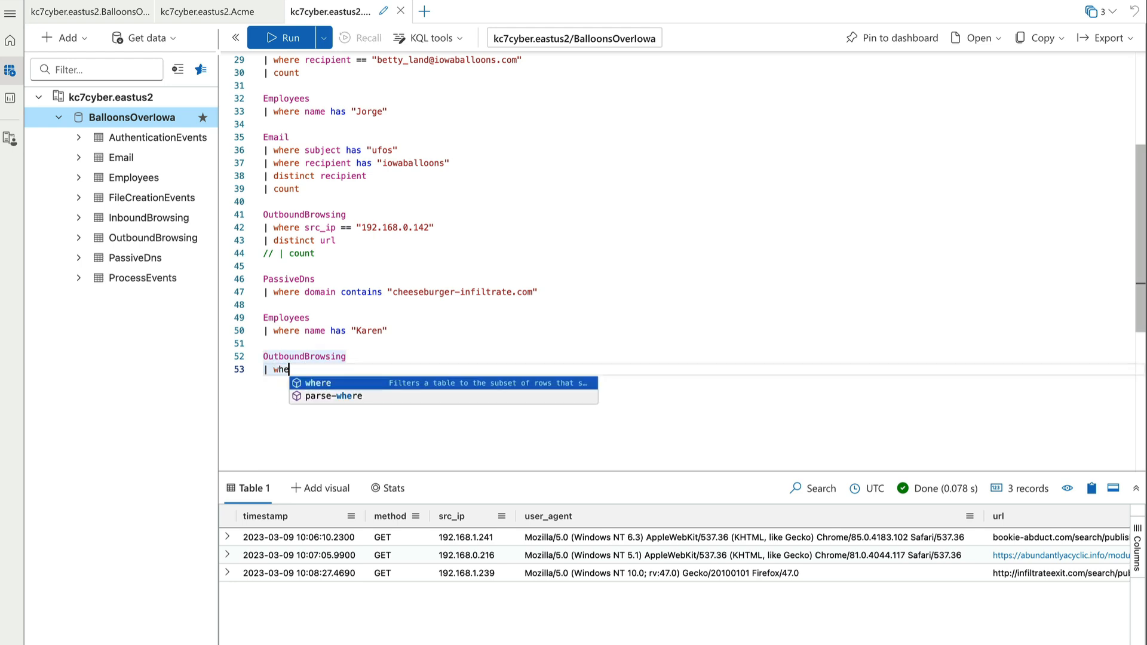
key(BackSpace)
key(BackSpace)
text(r)
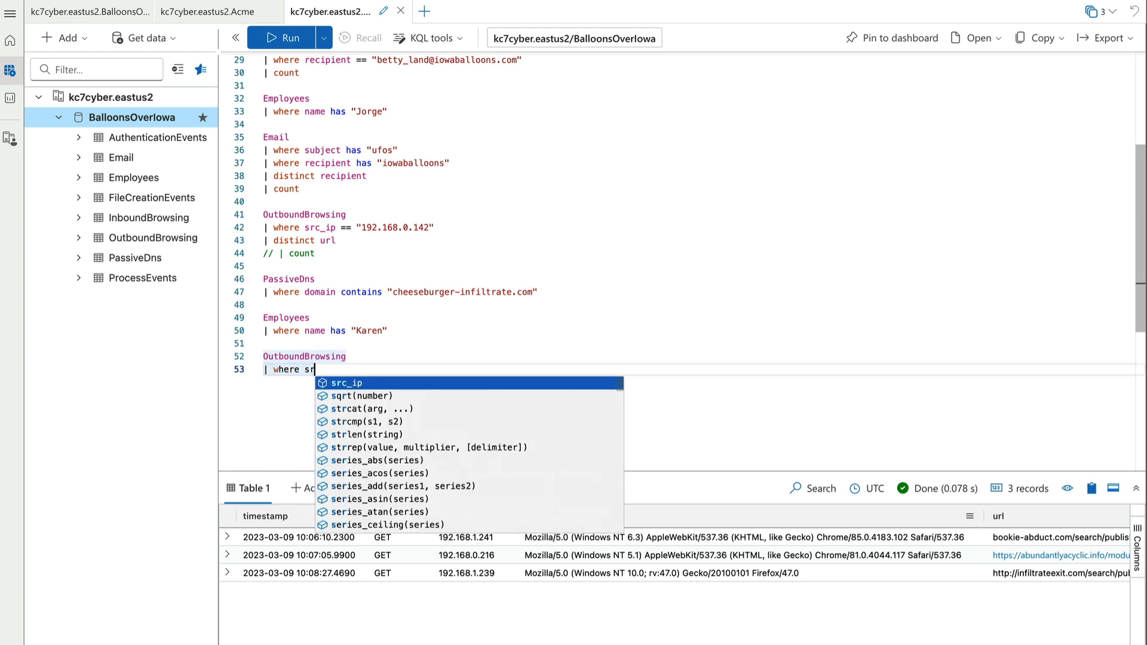
text(c_ip =)
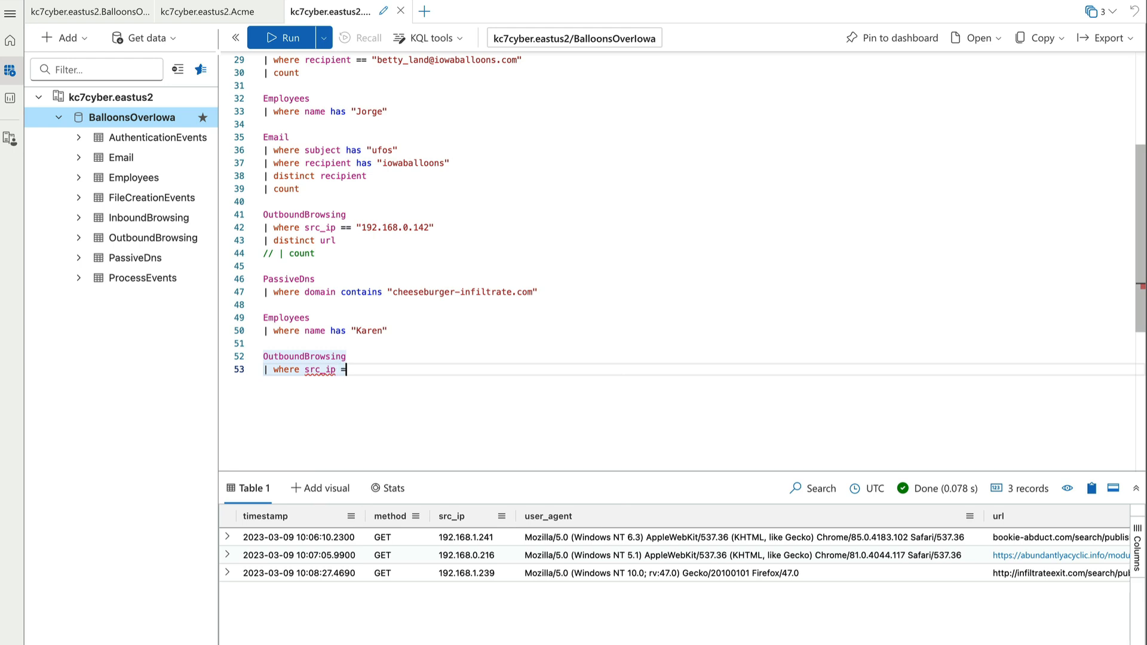
key(BackSpace)
text("192.168.2.147)
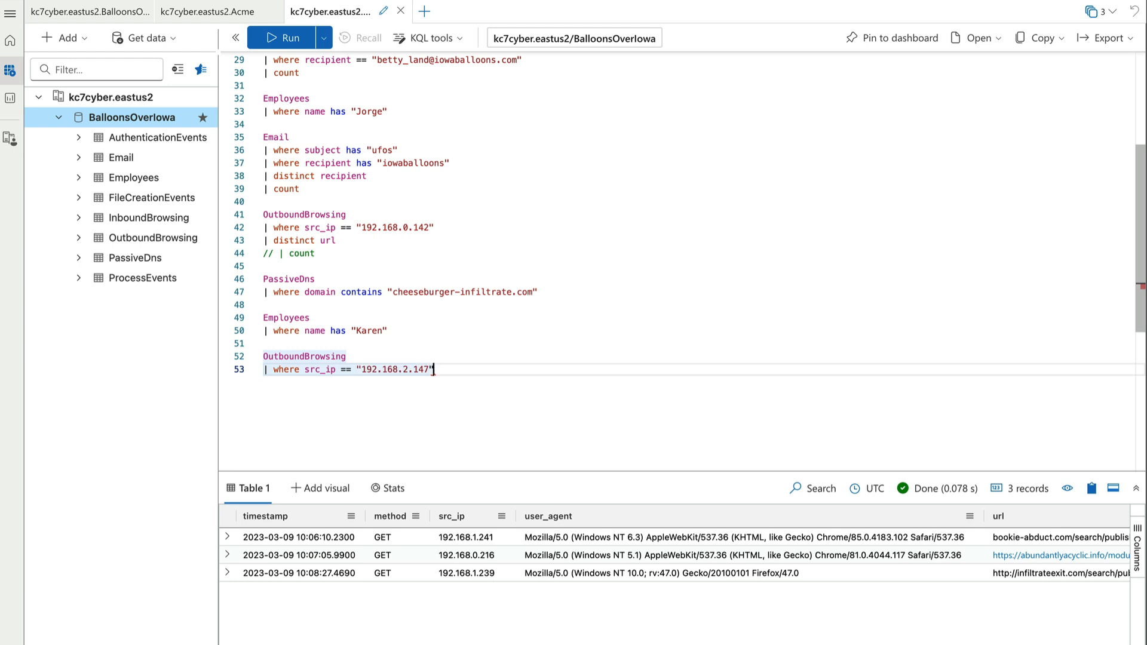
key(shift+Return)
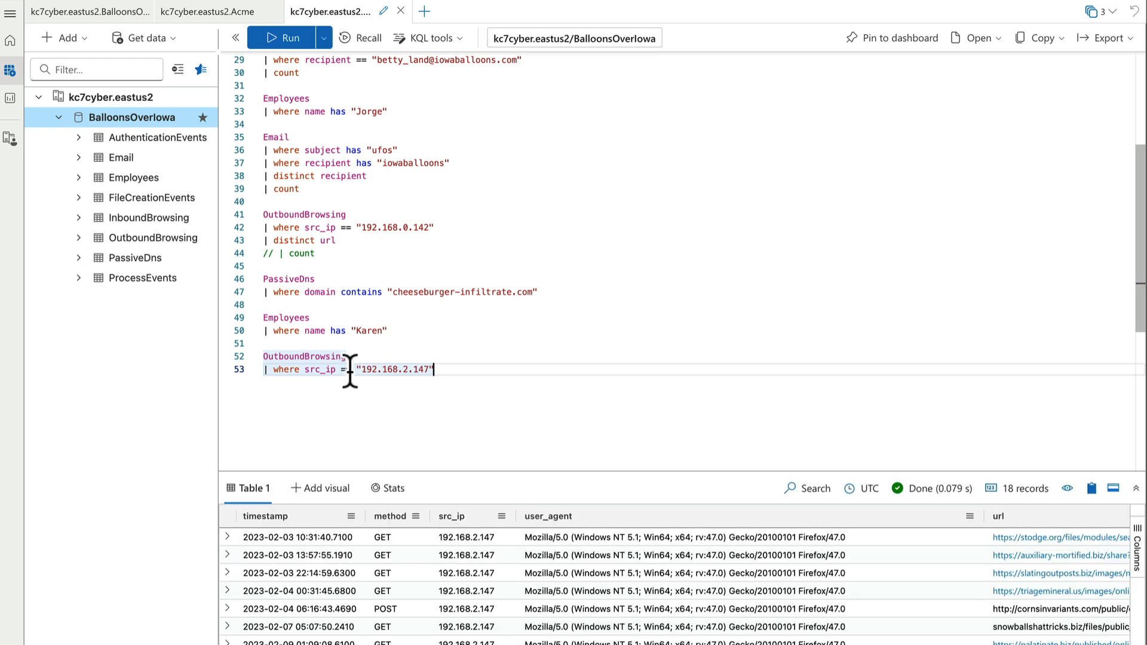
- Append | count to the OutboundBrowsing query for the first employee's IP address and run it
key(Return)
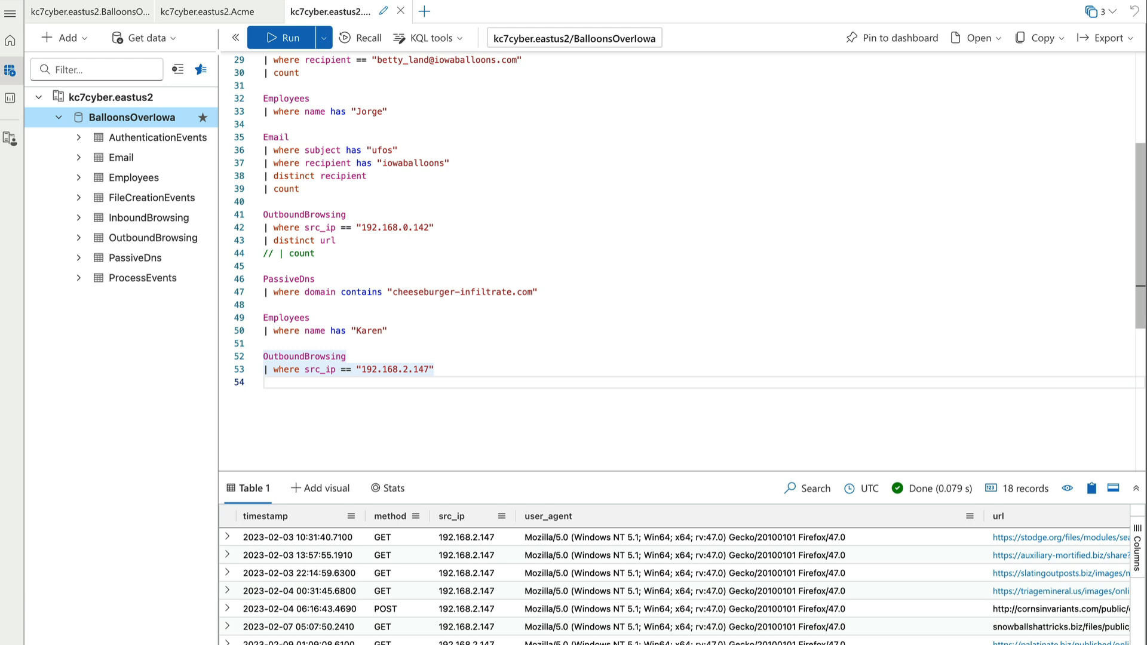
text(| count)
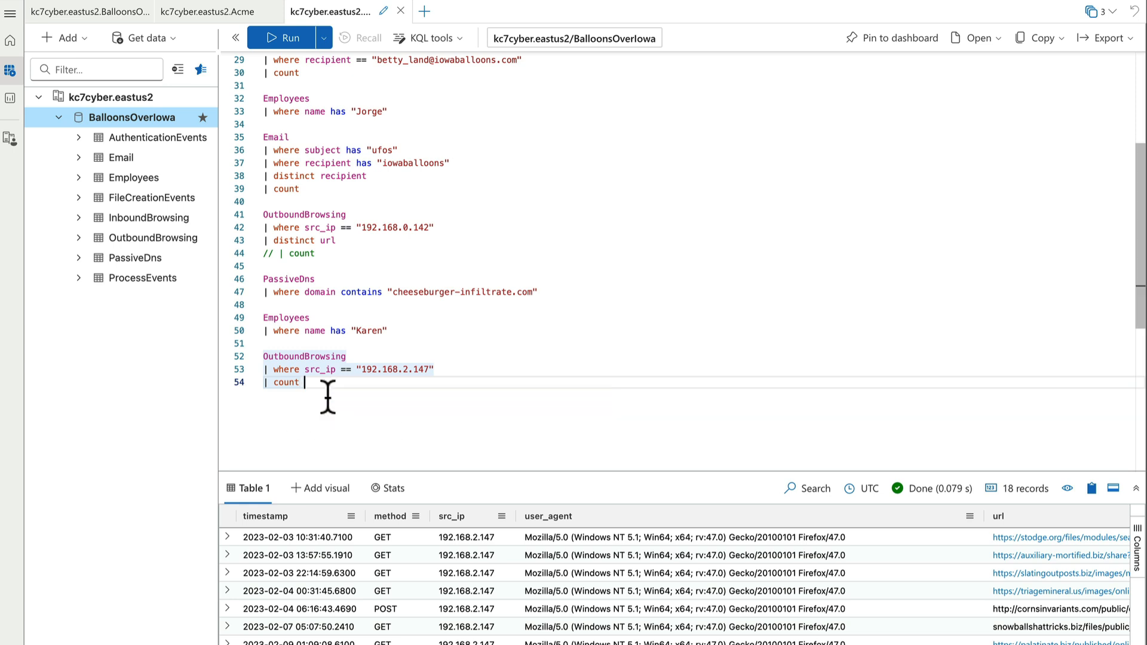
key(Return)
key(shift+Return)
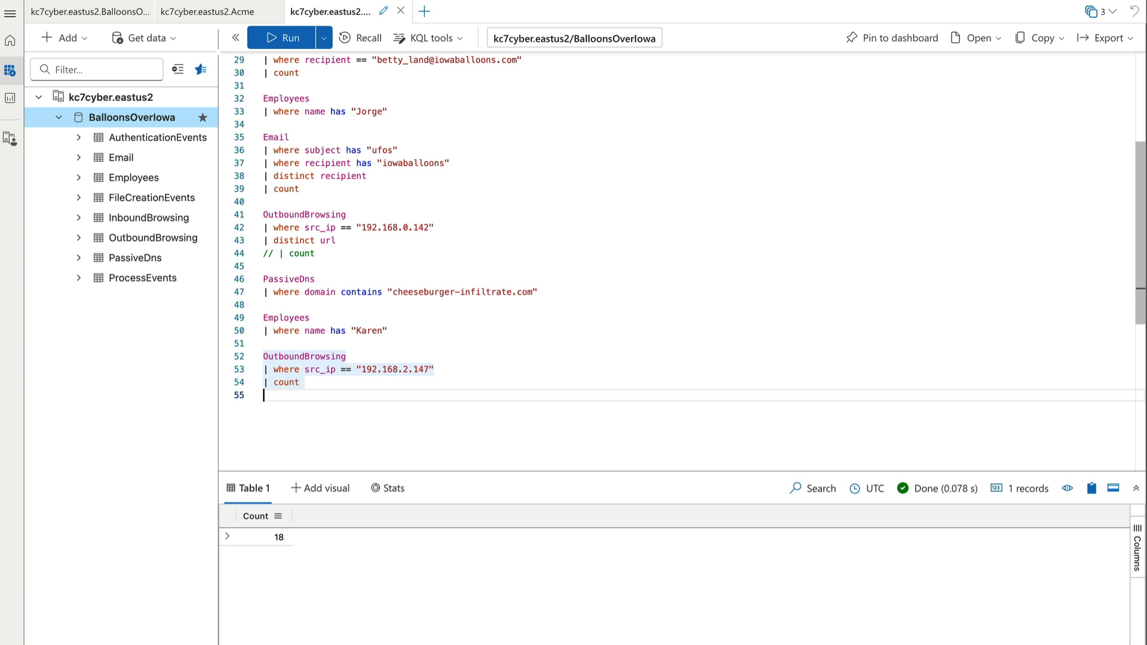
- Add a // comment below the query noting that the first employee visited 18
key(Return)
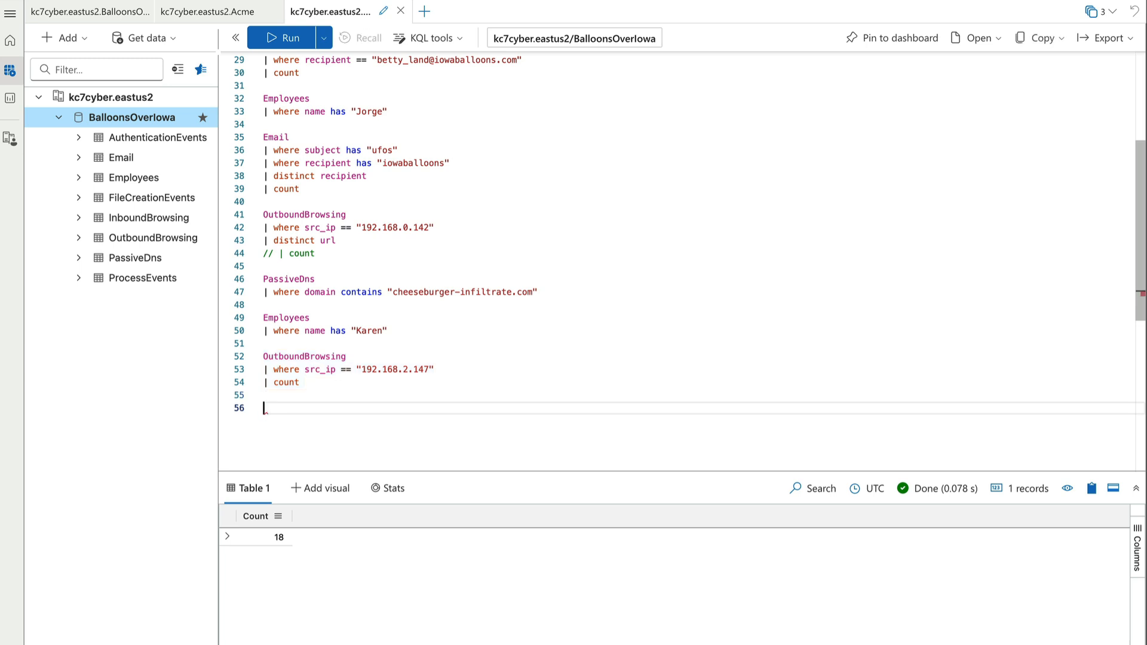
text(// Karen u)
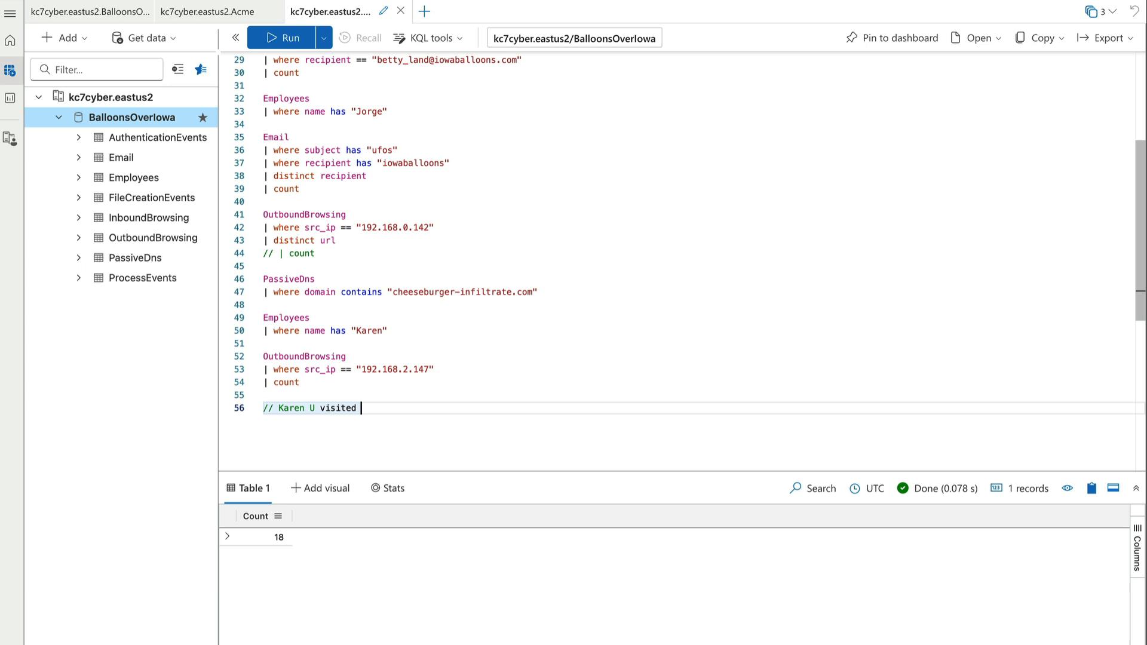
text( visited 18)
key(Return)
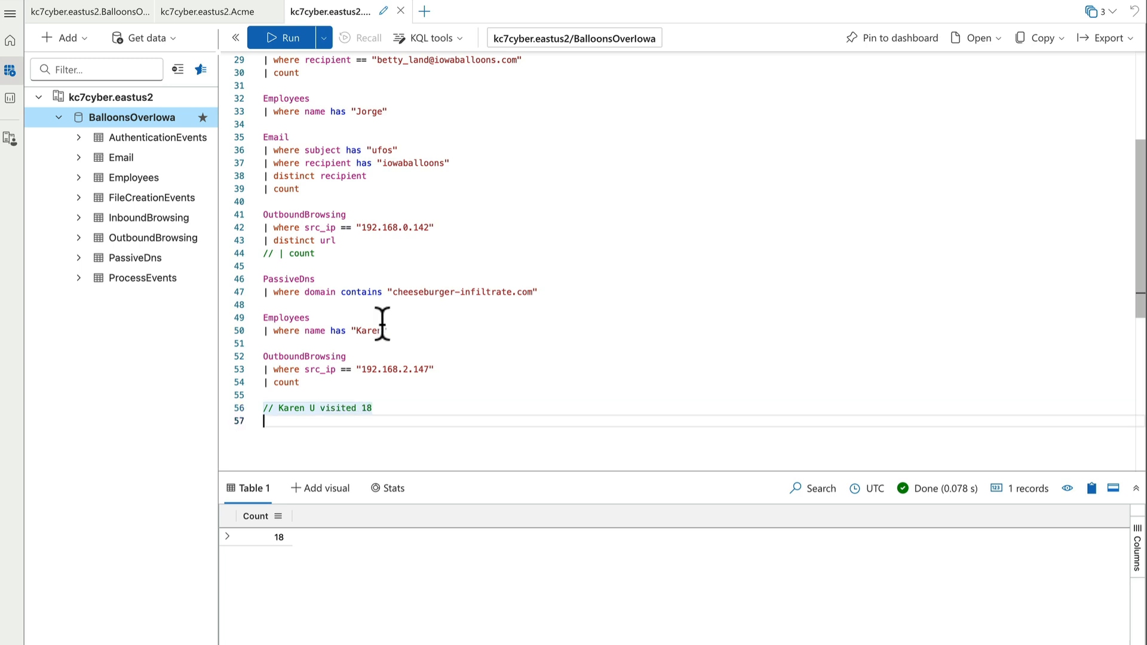
- Rerun the Employees query, then set the OutboundBrowsing src_ip filter to "192.168.2.88" and run the count for the second employee
drag(395, 332, 255, 323)
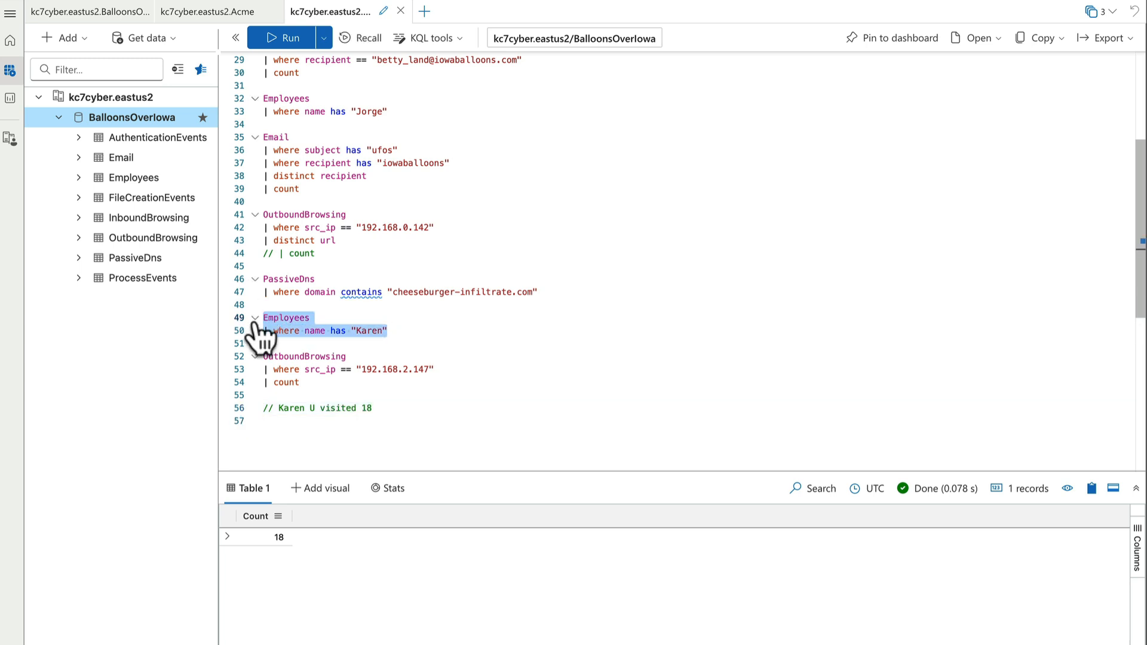
key(shift+Return)
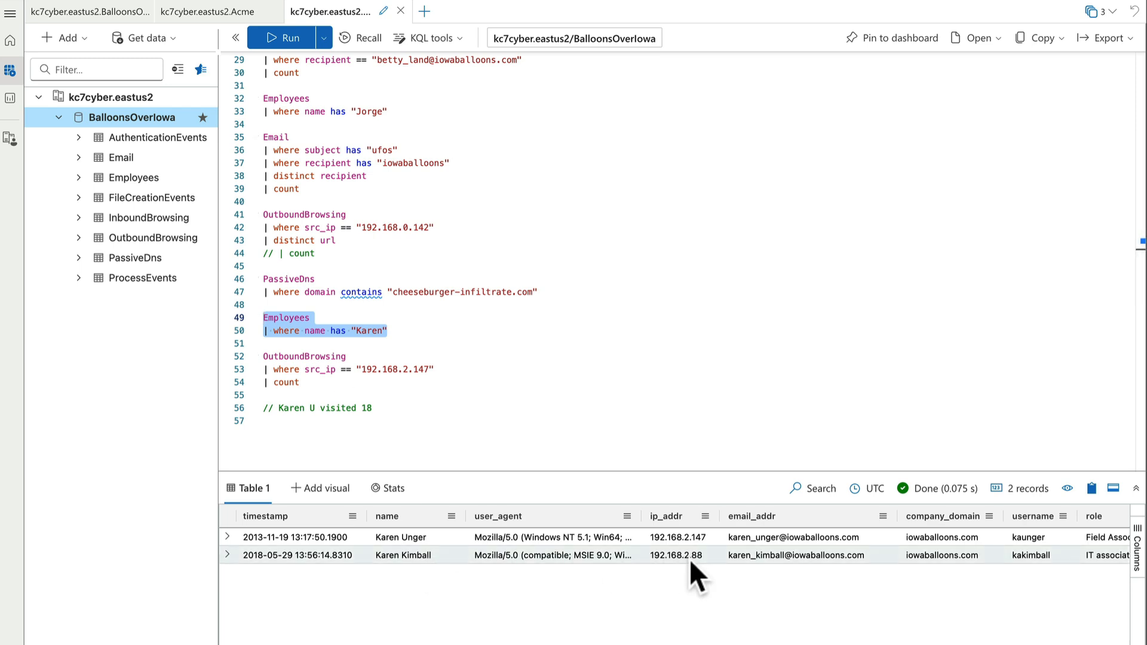
click(420, 406)
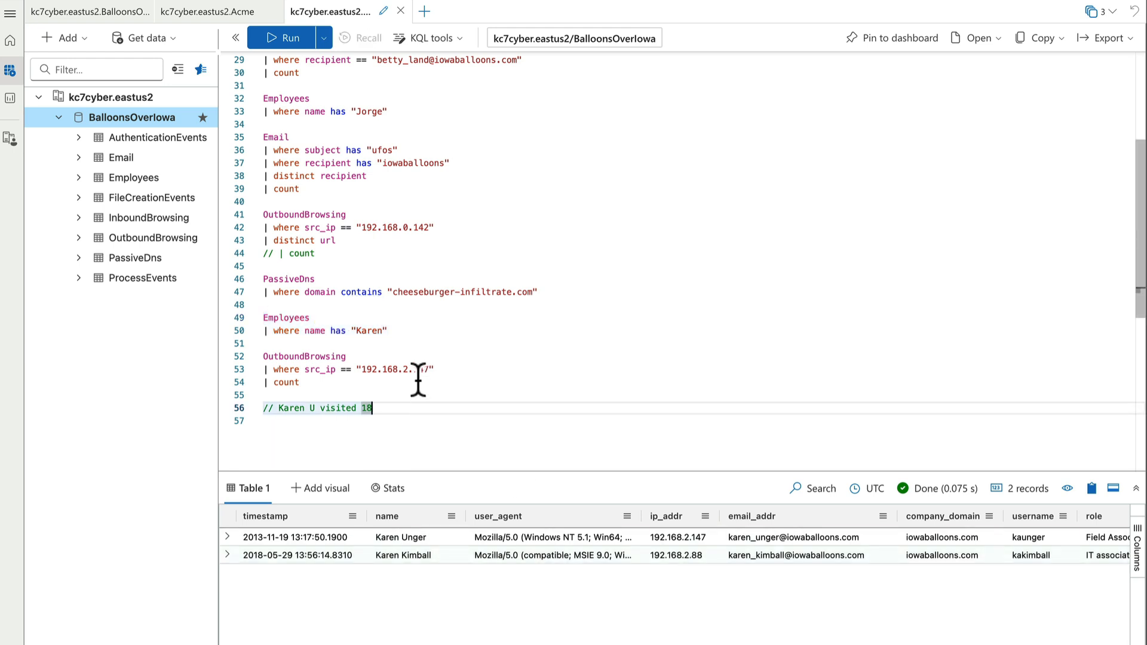
double_click(420, 370)
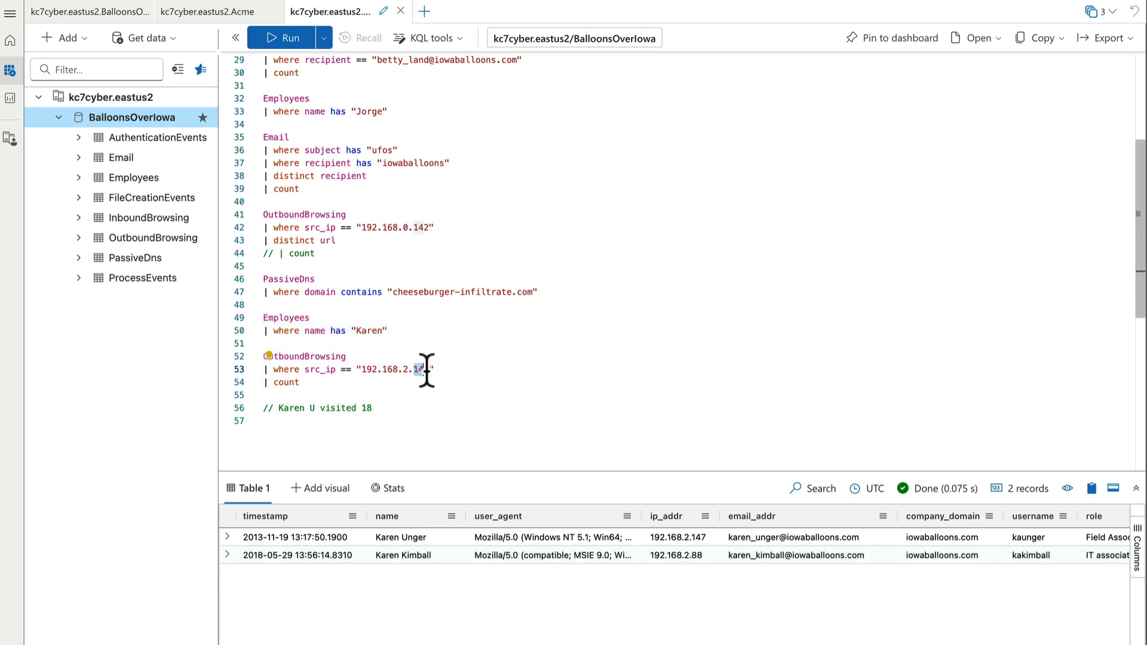
text(17)
key(shift+Return)
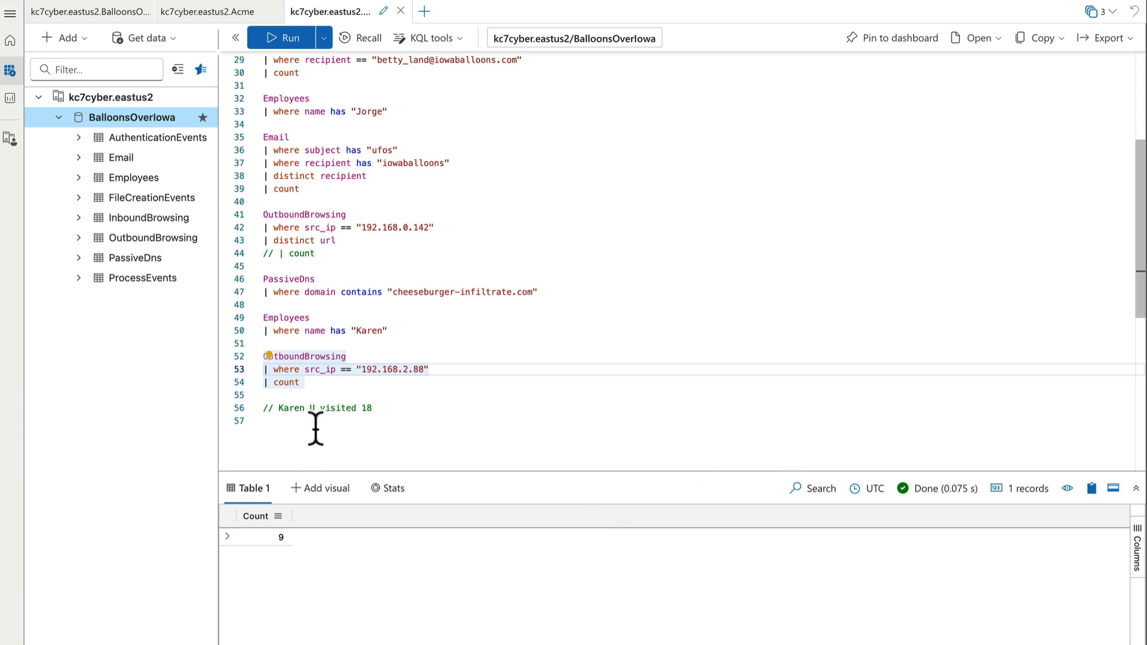
- Add a second // comment line noting that the second employee visit count is 9
click(397, 407)
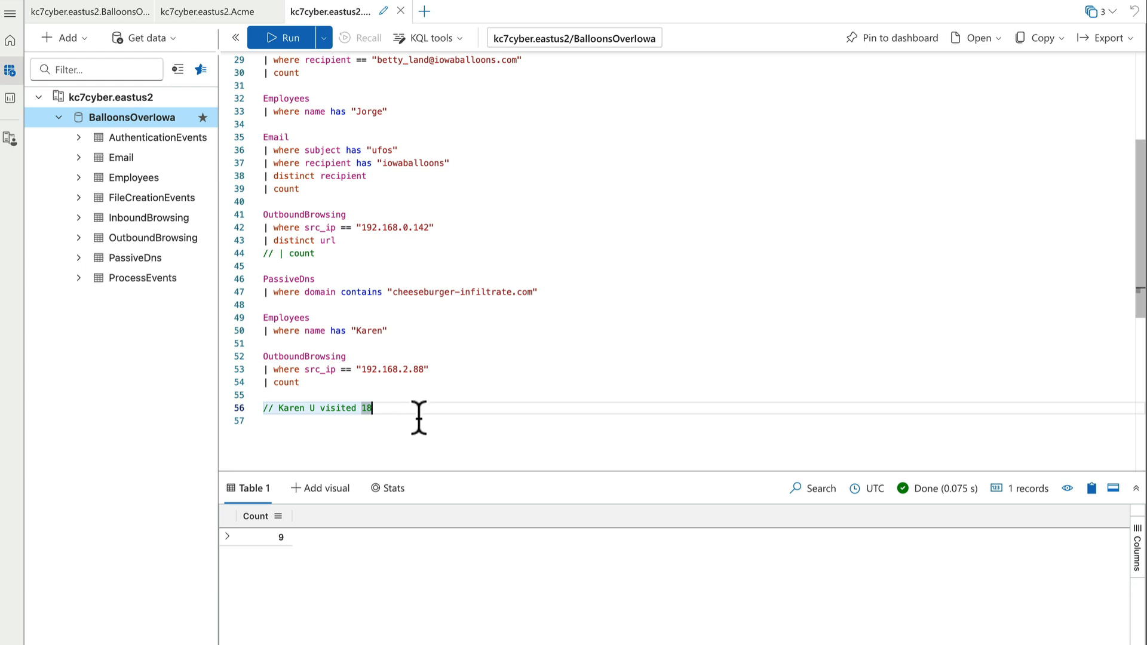
key(Return)
text(// Ka)
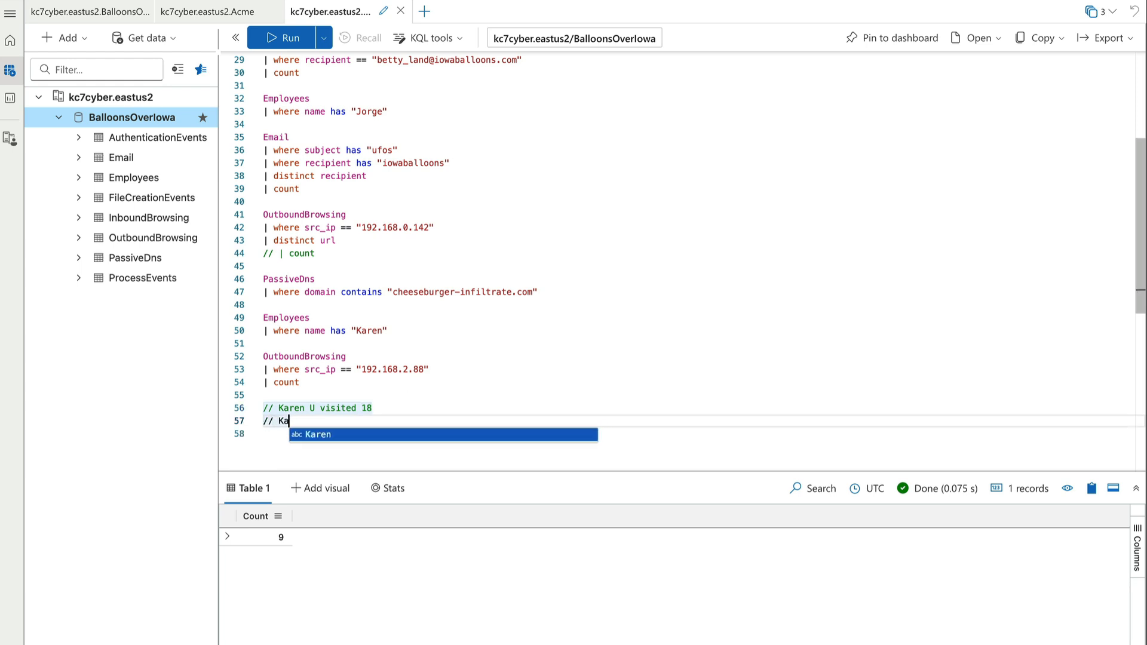
text(ren K)
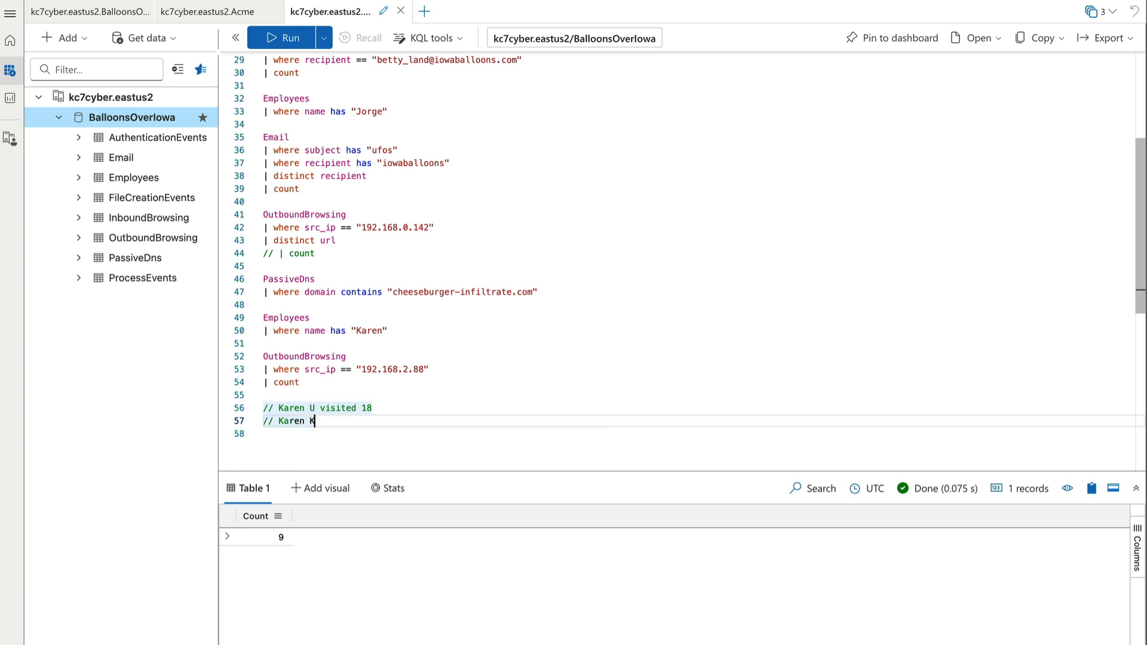
text( visit 9)
click(227, 537)
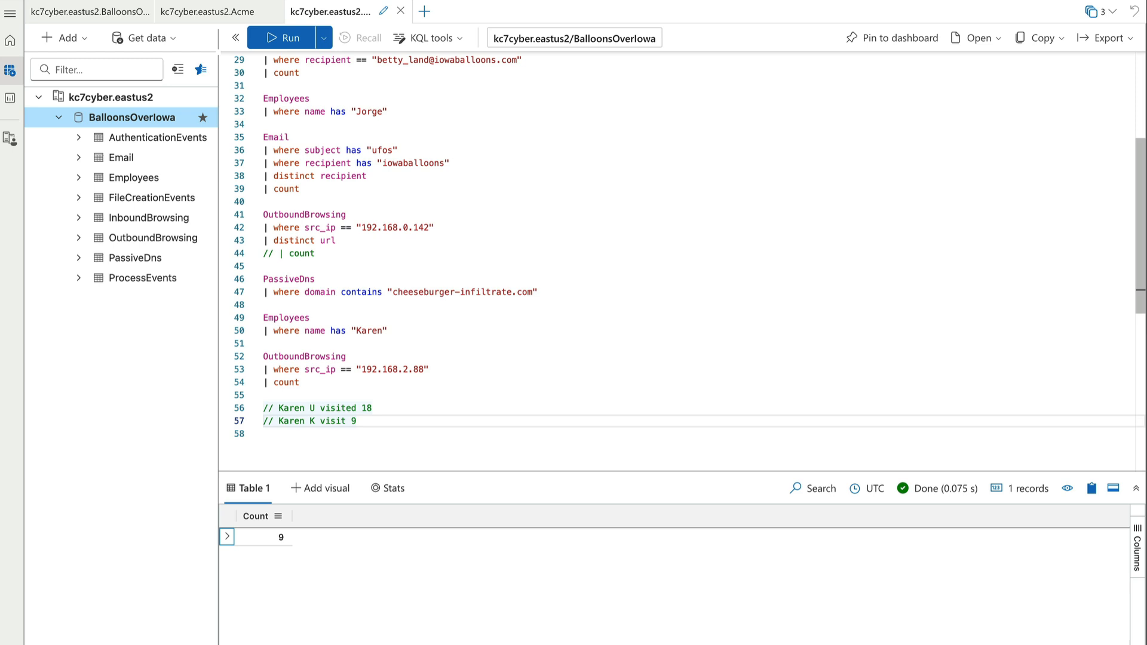
- Turn the Employees name query above the OutboundBrowsing count into a let statement by prefixing it with let url_browse =
click(271, 319)
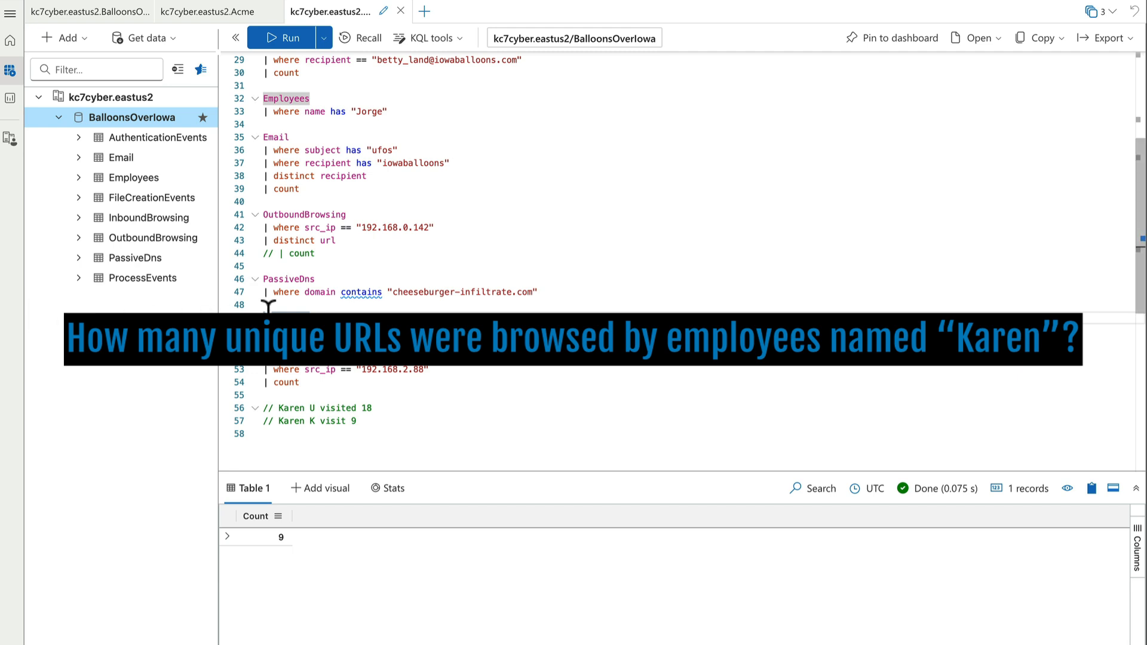
key(Down)
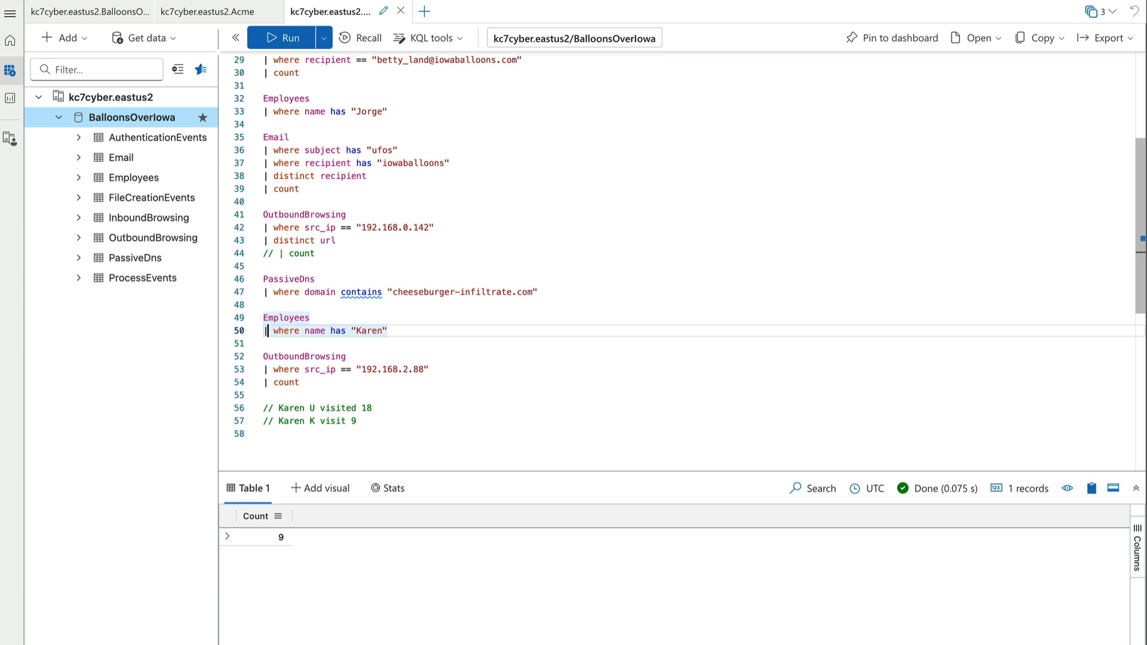
key(Up)
key(shift+Return)
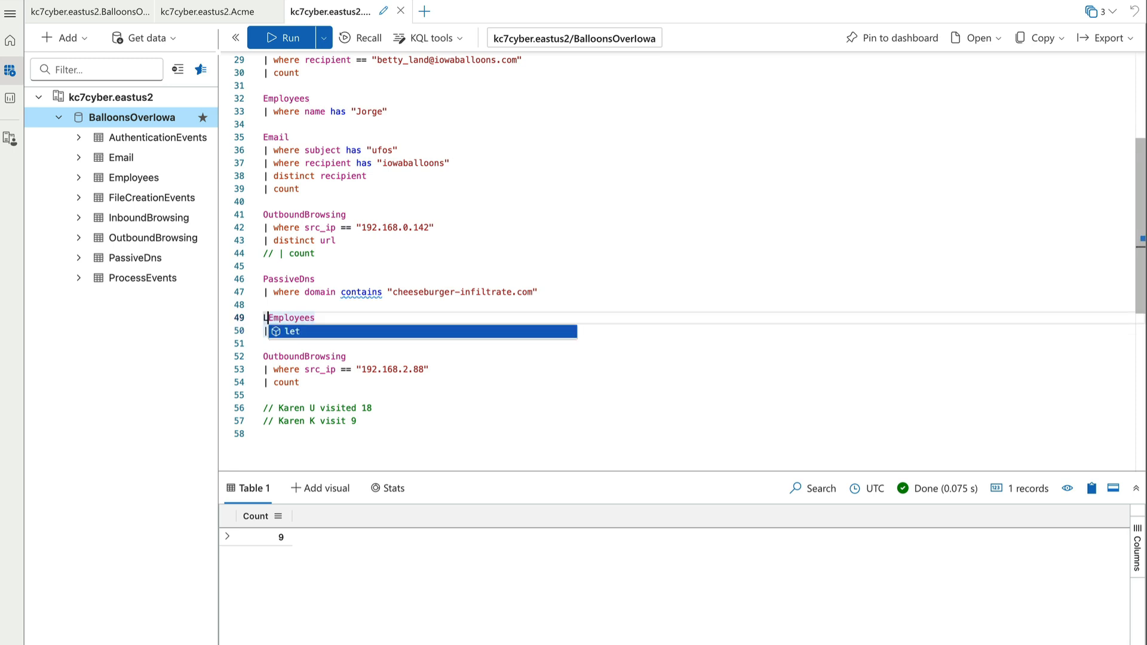
text(let)
key(BackSpace)
key(BackSpace)
key(BackSpace)
text(et url)
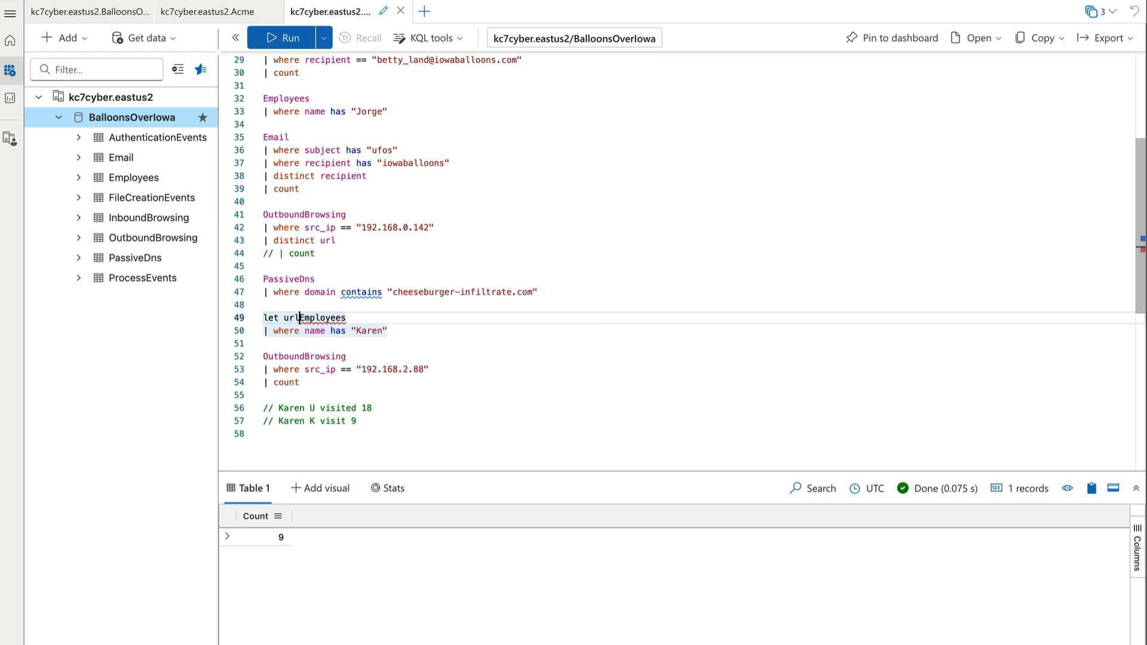
text(_brow)
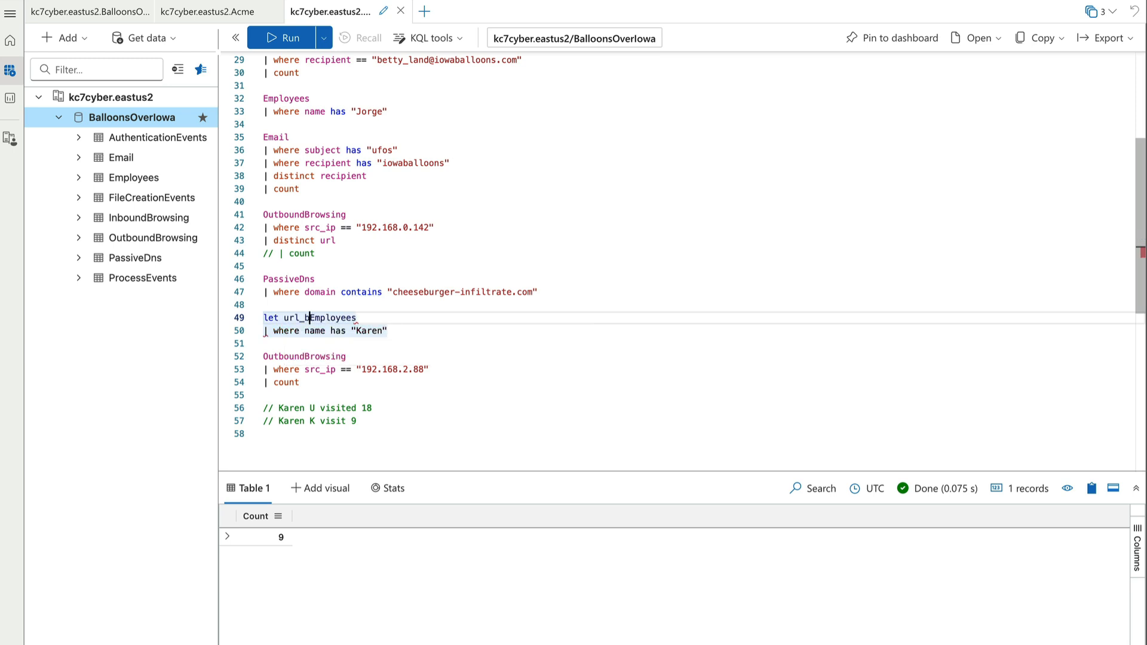
text(se )
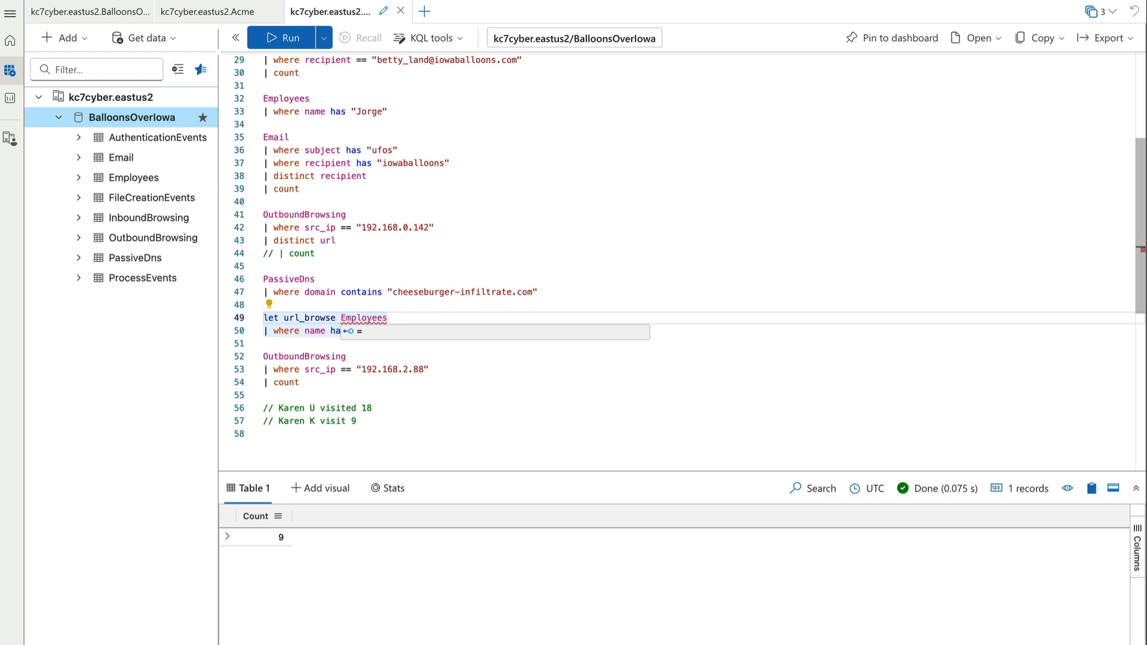
text(=)
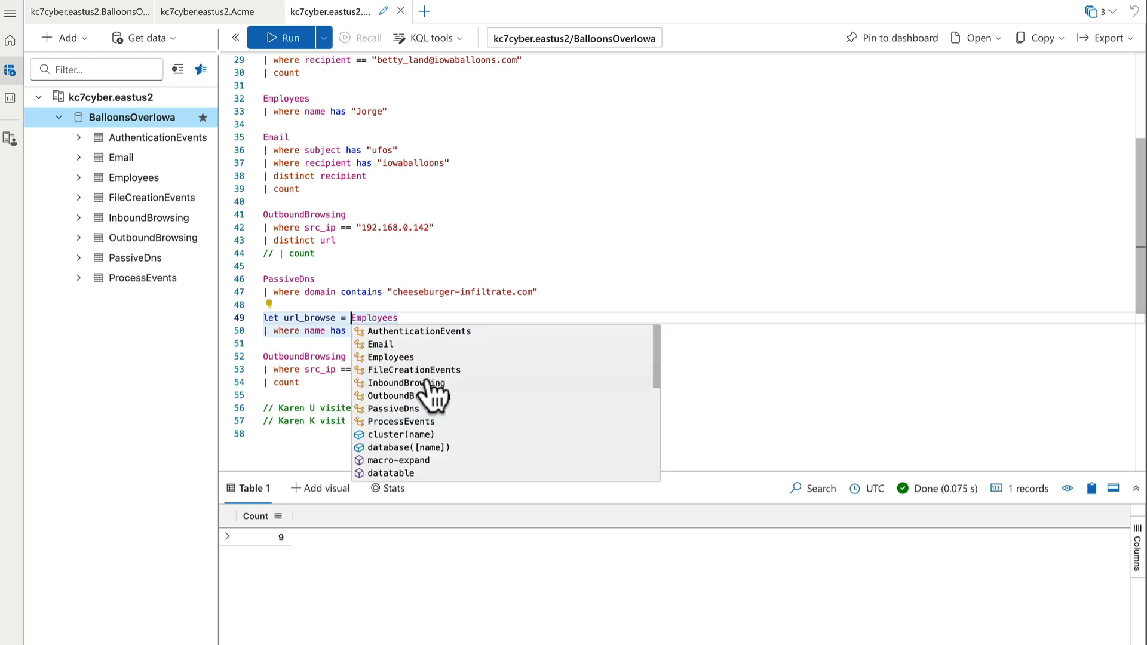
click(709, 372)
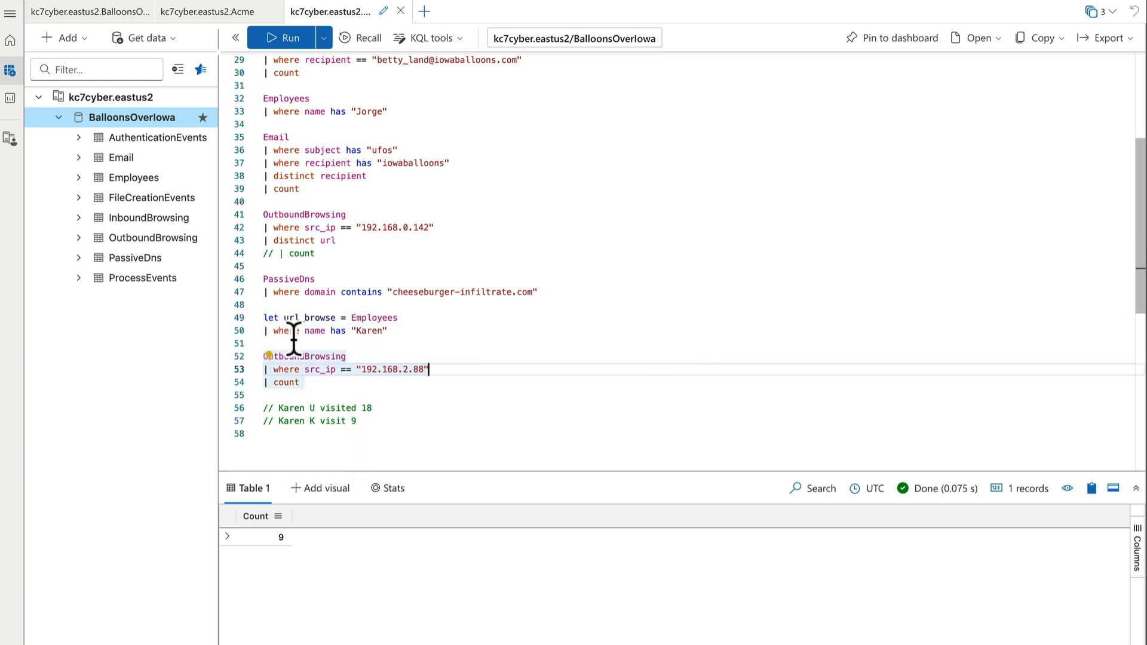
- End the let statement with | distinct ip_addr; and remove the blank line between it and the OutboundBrowsing query
click(399, 332)
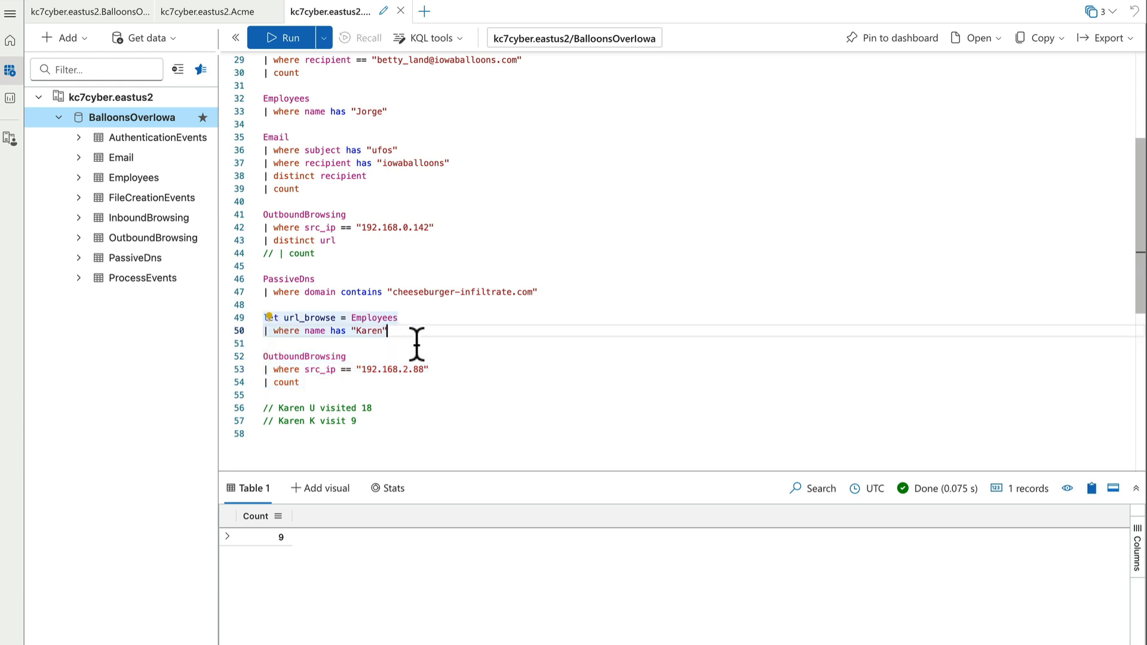
key(Return)
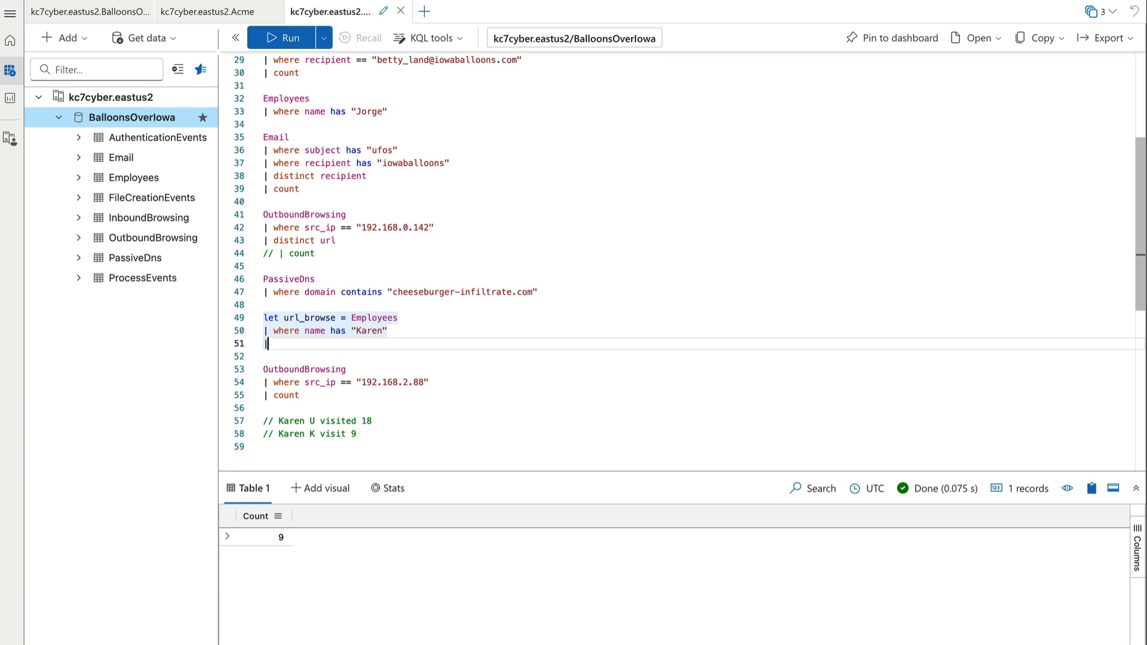
text(| distinct ip)
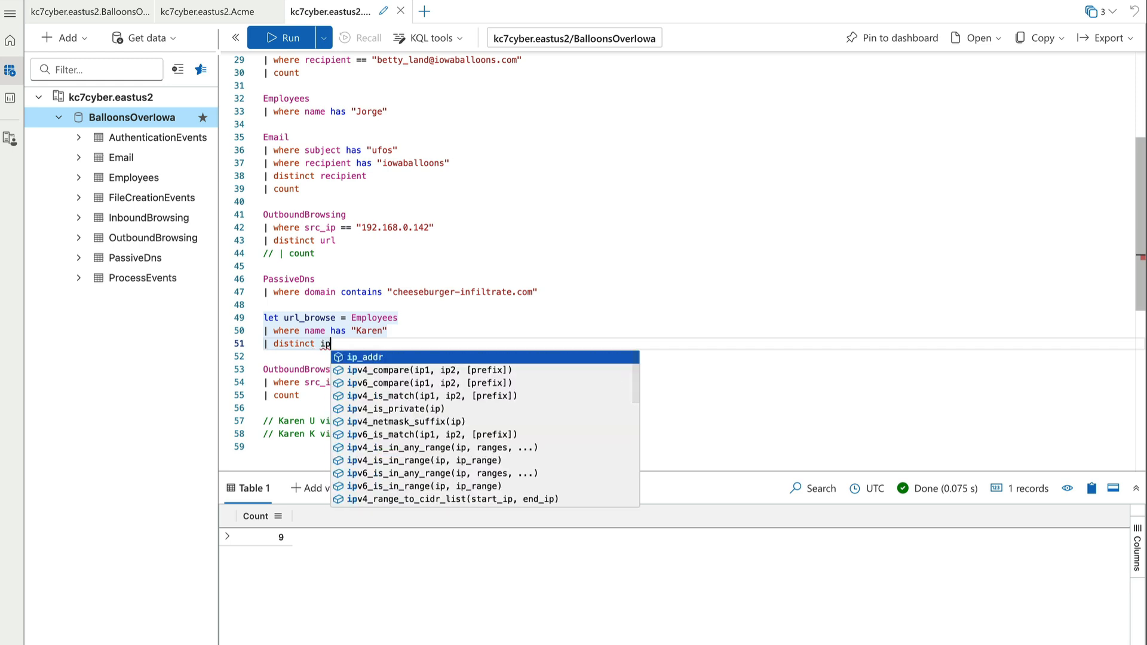
key(Tab)
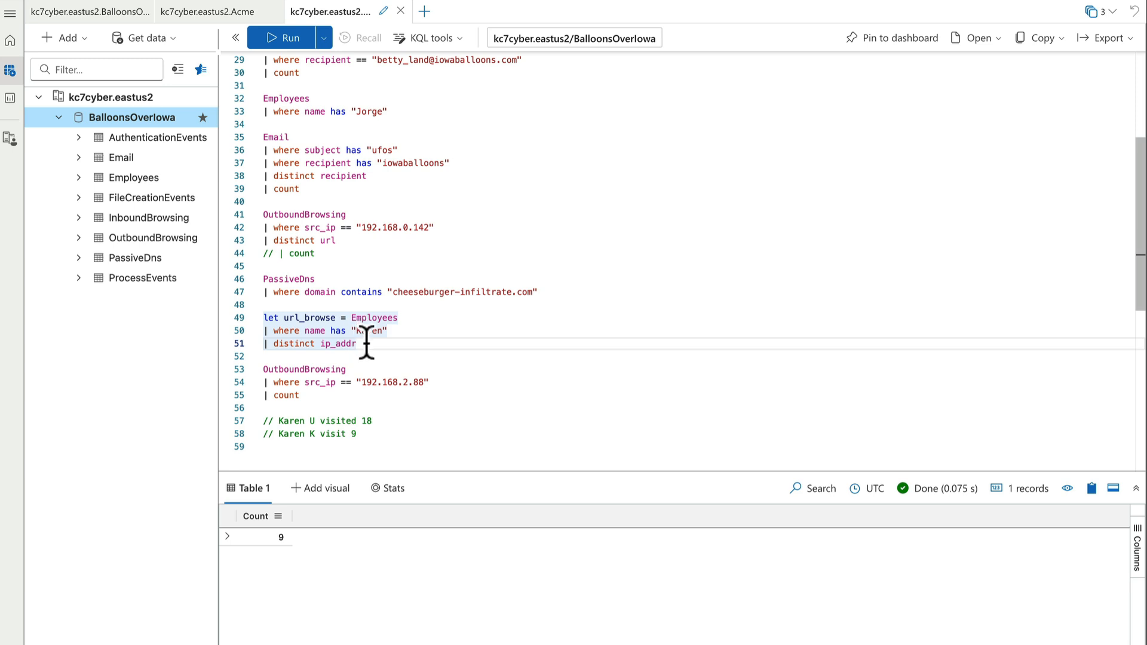
text(;)
click(296, 356)
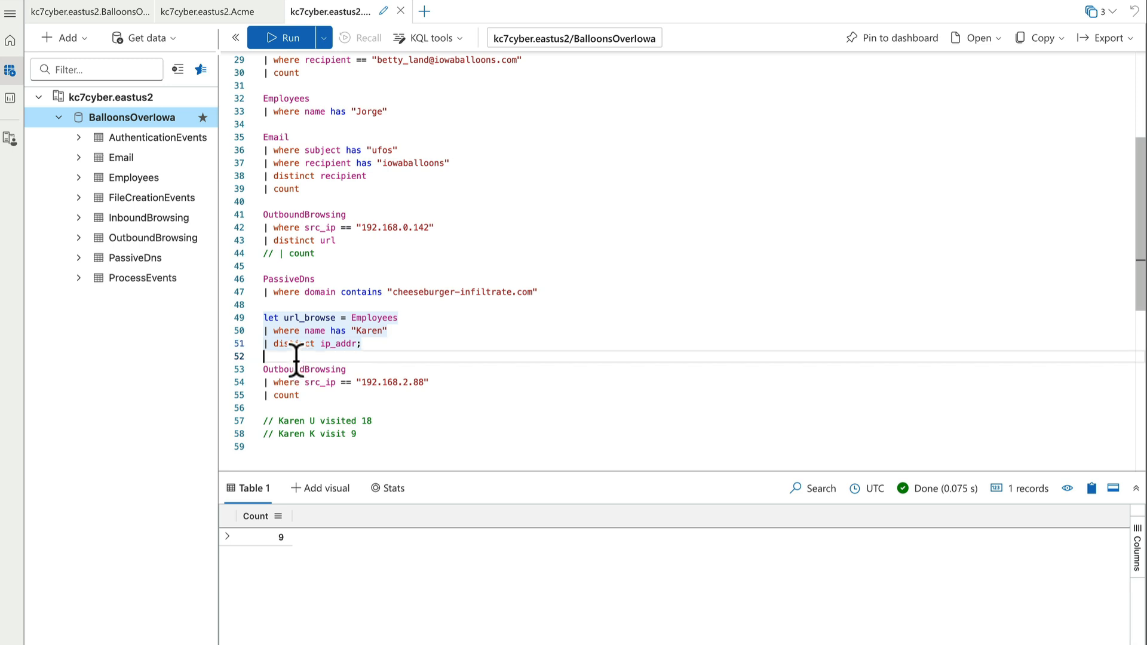
key(BackSpace)
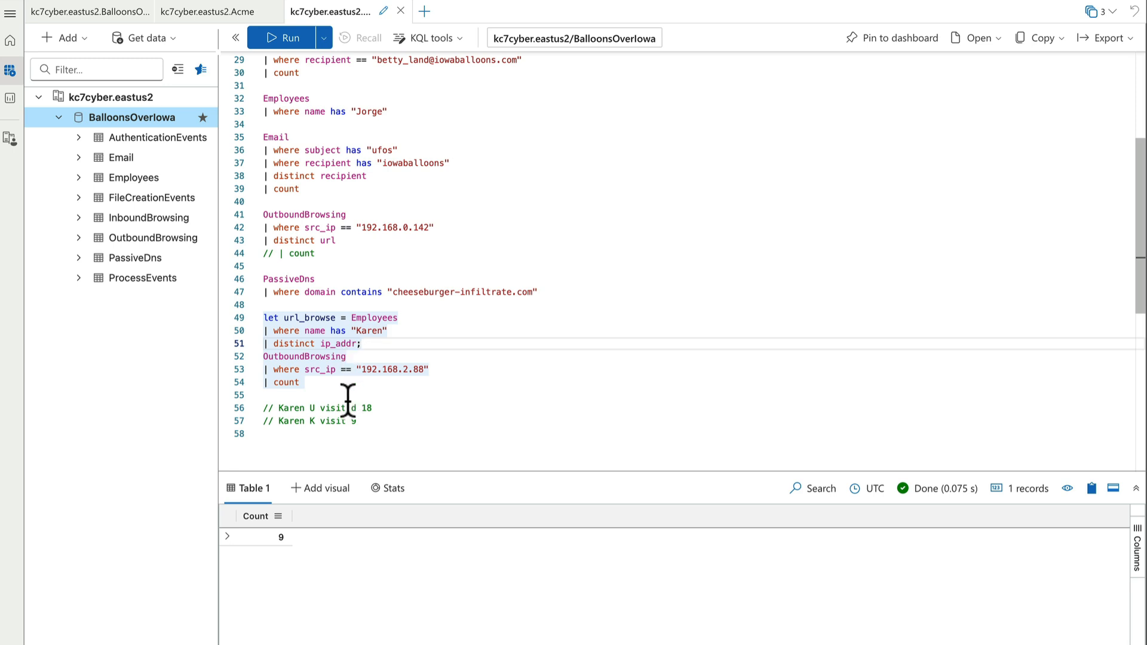
- Change the OutboundBrowsing filter to where src_ip in (url_browse) and run it together with the let statement
click(340, 371)
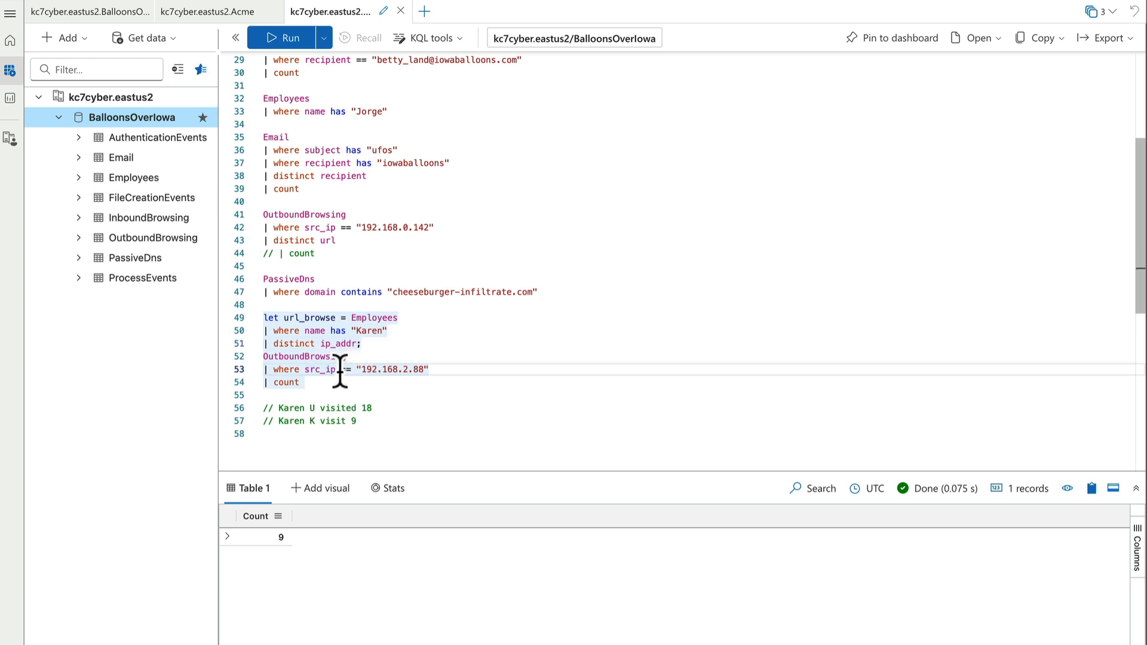
double_click(342, 369)
text(in )
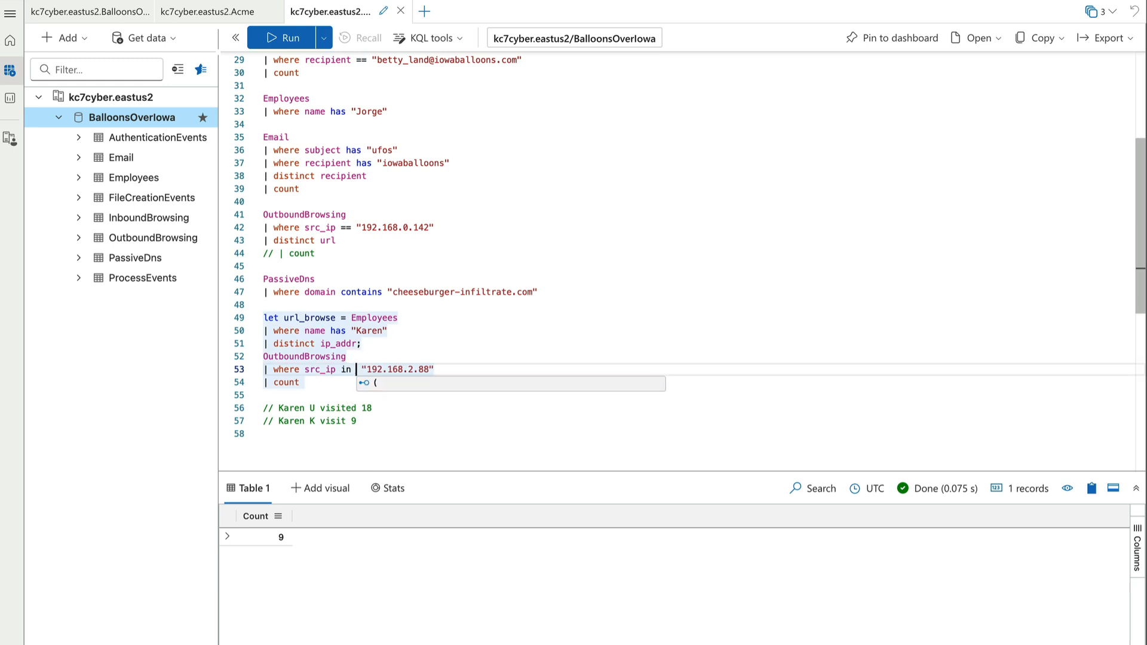
text((urls)
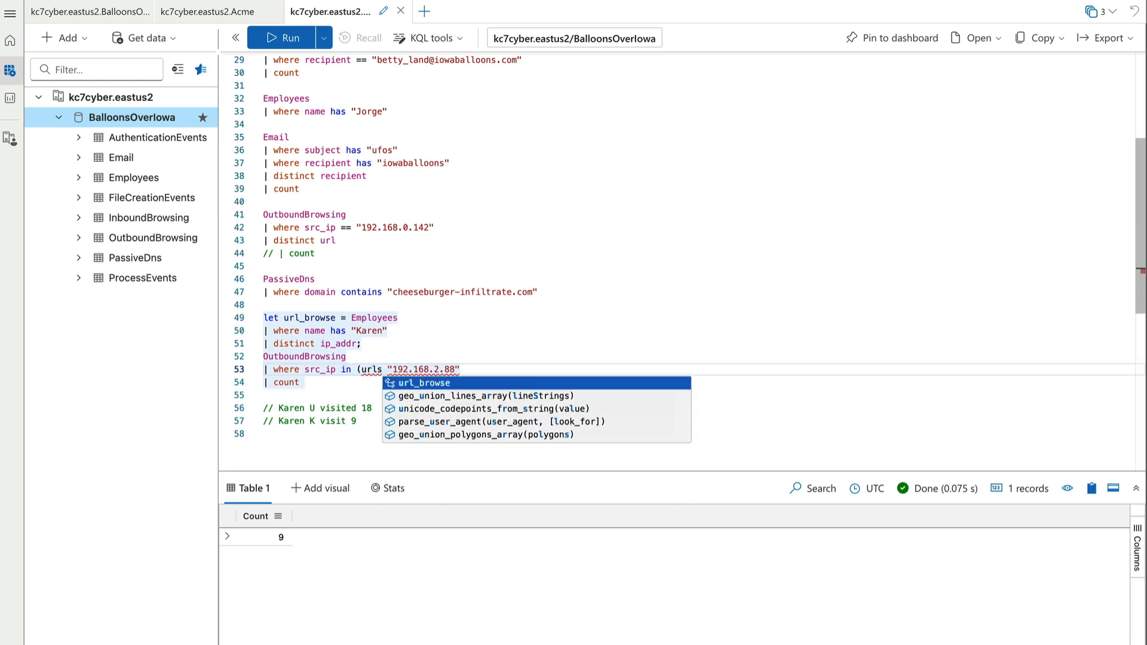
click(438, 383)
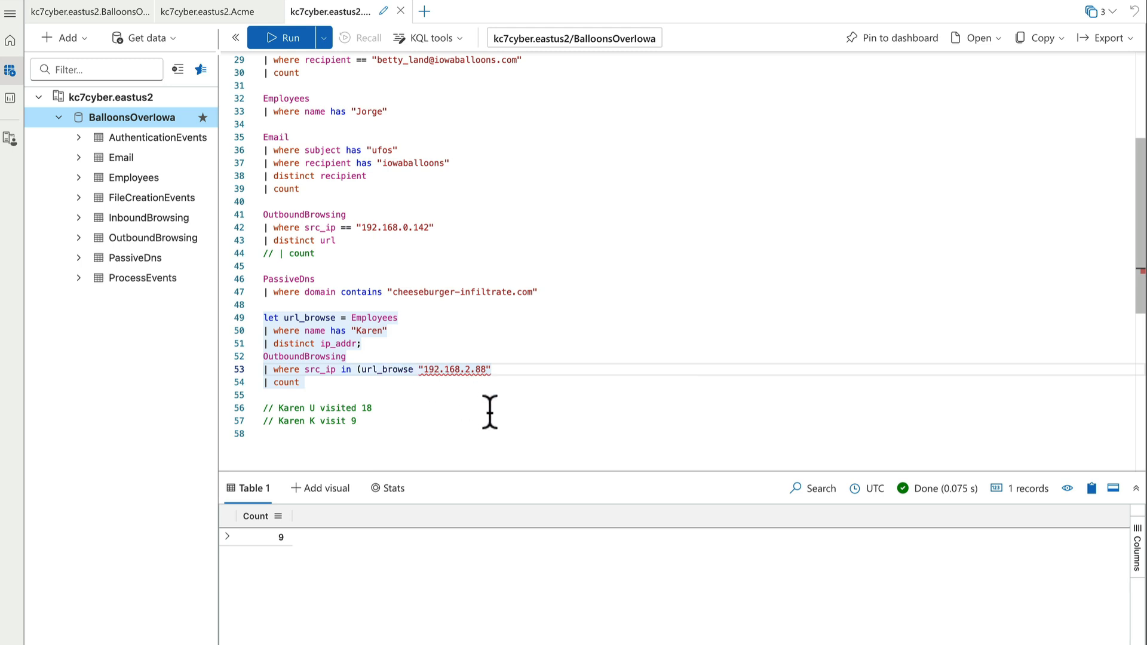
text())
key(shift+End)
key(BackSpace)
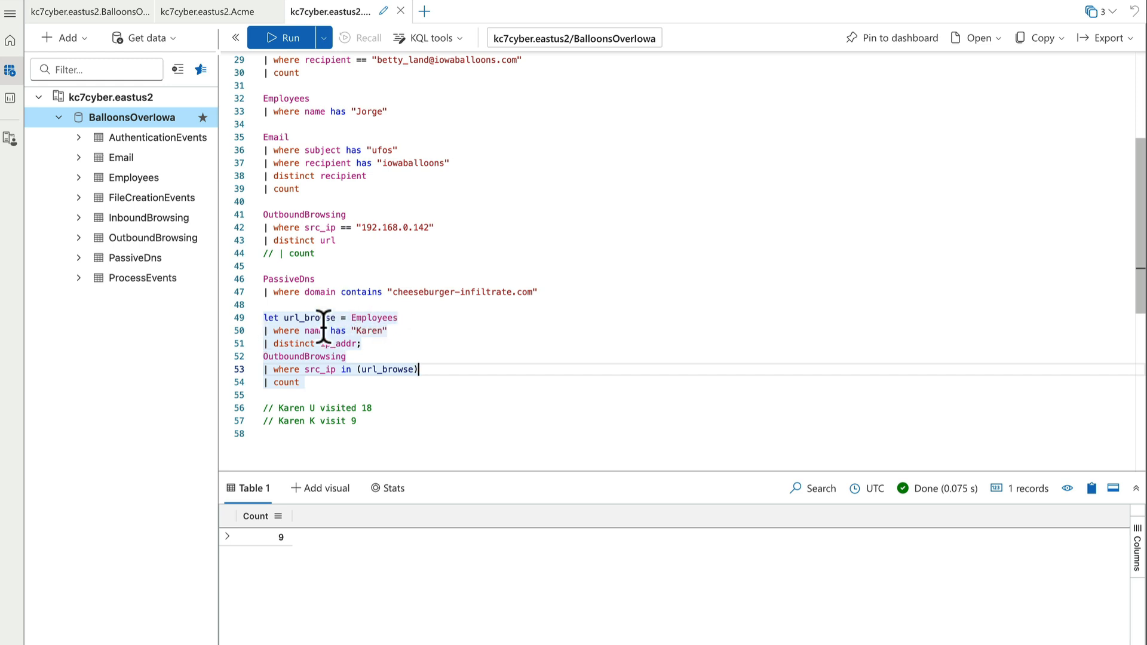
drag(306, 382, 266, 320)
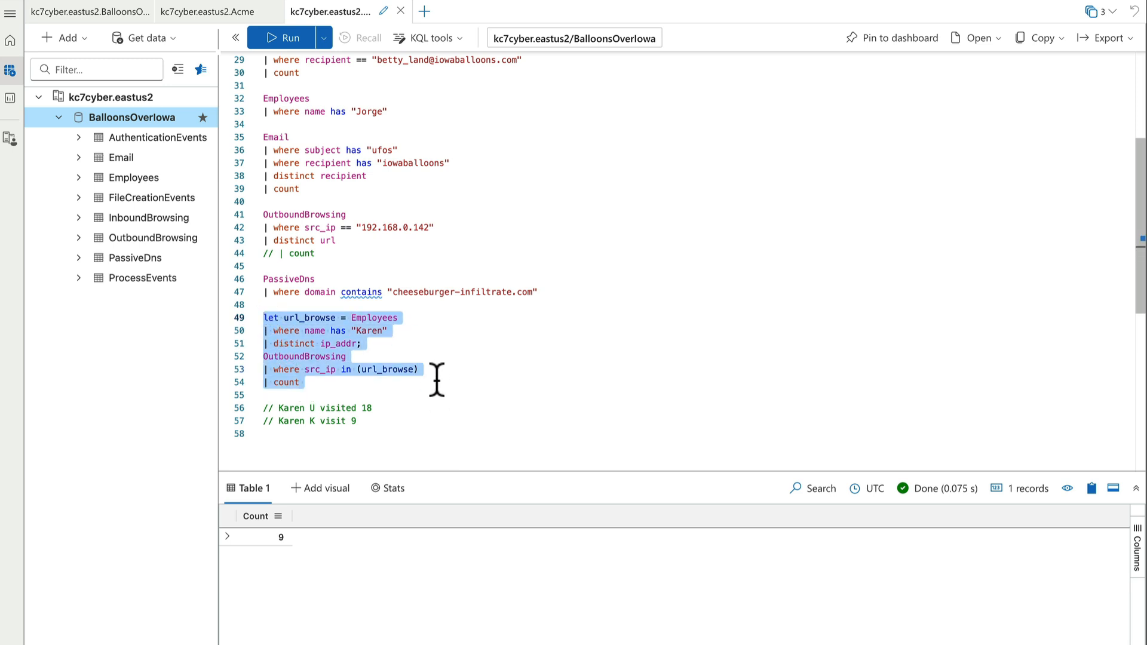
click(282, 39)
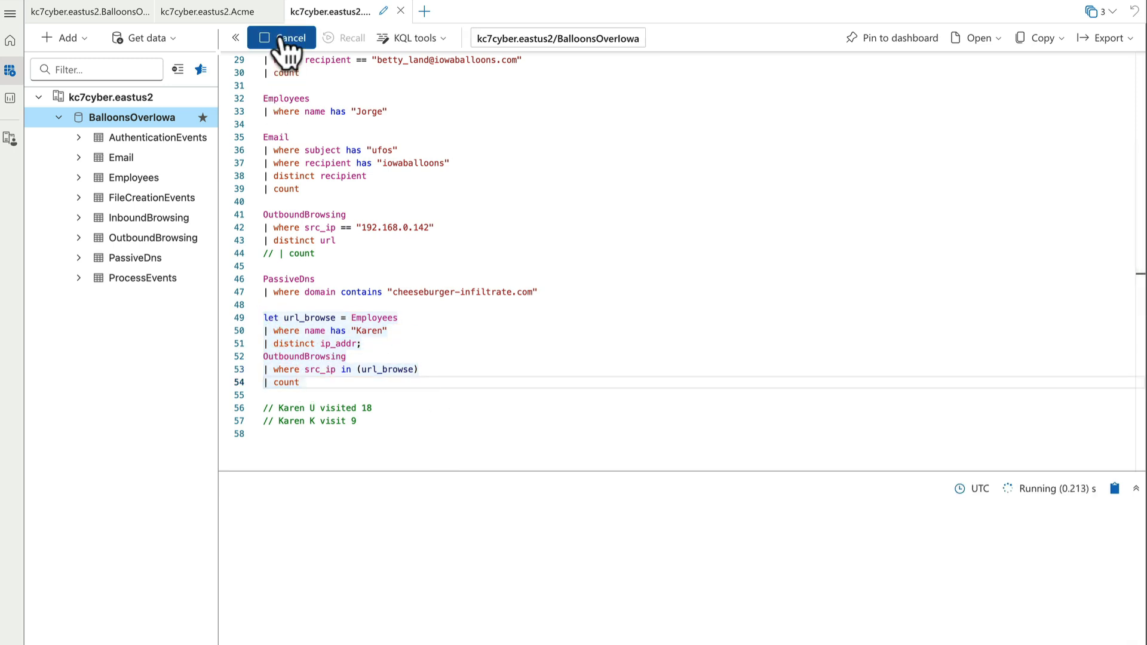